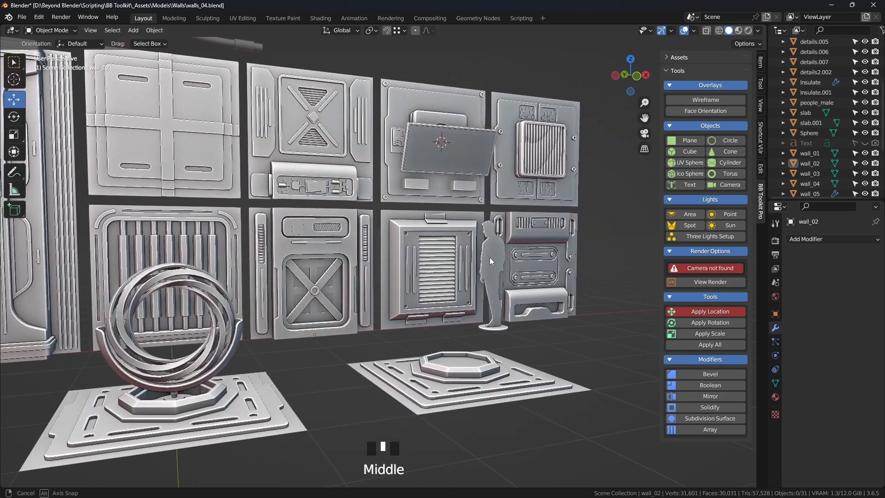
Step: Examine the sci-fi wall panels from several angles, including the upper panel with the vertical vent grille
scroll(501, 290, up, 2)
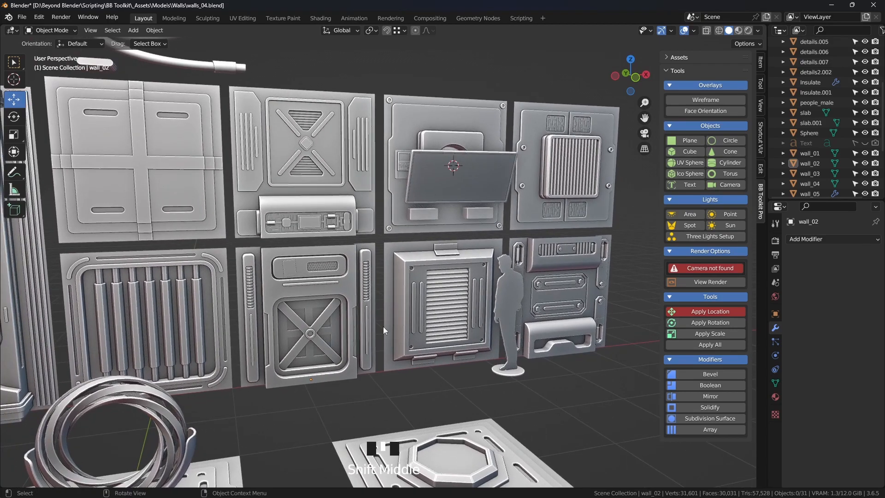
middle_drag(415, 261, 284, 371)
shift+middle_drag(335, 341, 436, 276)
scroll(415, 289, up, 2)
scroll(502, 231, down, 2)
middle_drag(502, 232, 388, 236)
click(411, 192)
shift+middle_drag(401, 200, 454, 218)
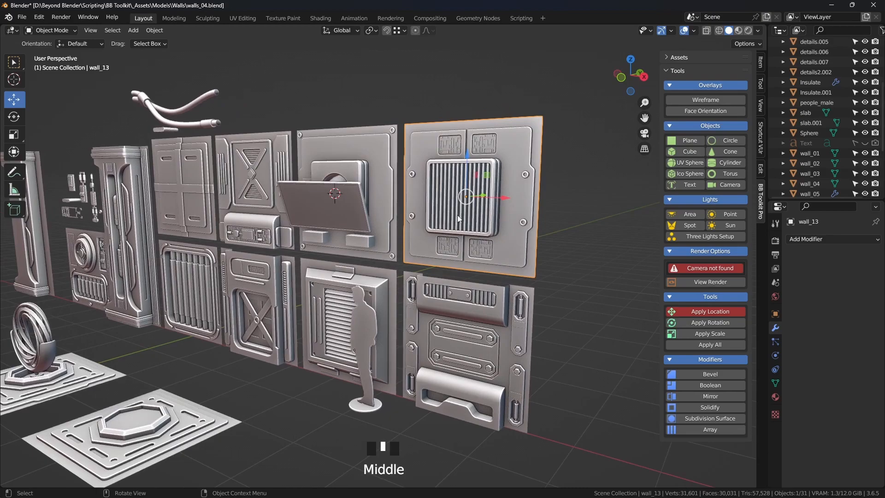
scroll(474, 215, up, 1)
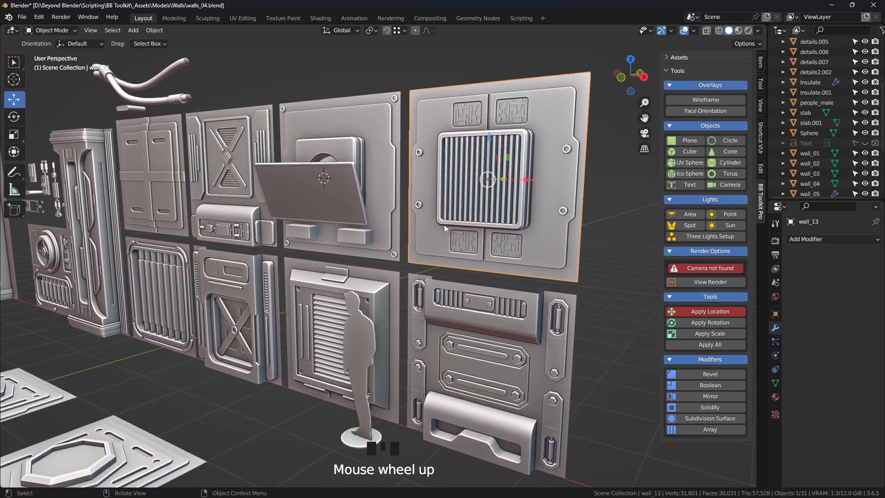
scroll(444, 225, down, 2)
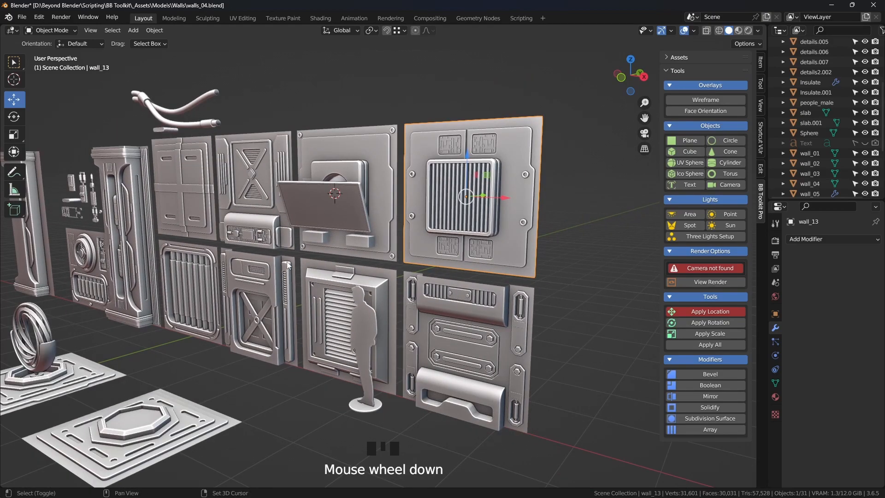
shift+middle_drag(253, 241, 342, 251)
scroll(353, 249, down, 2)
click(605, 243)
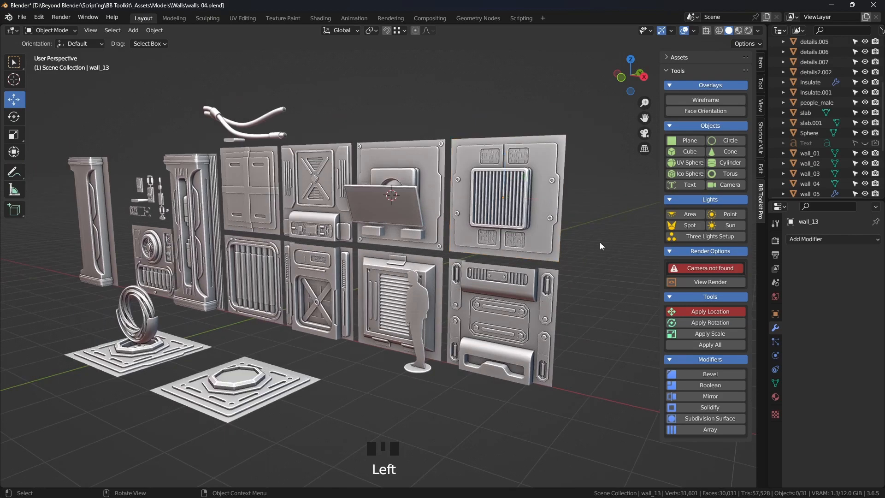
middle_drag(397, 242, 494, 244)
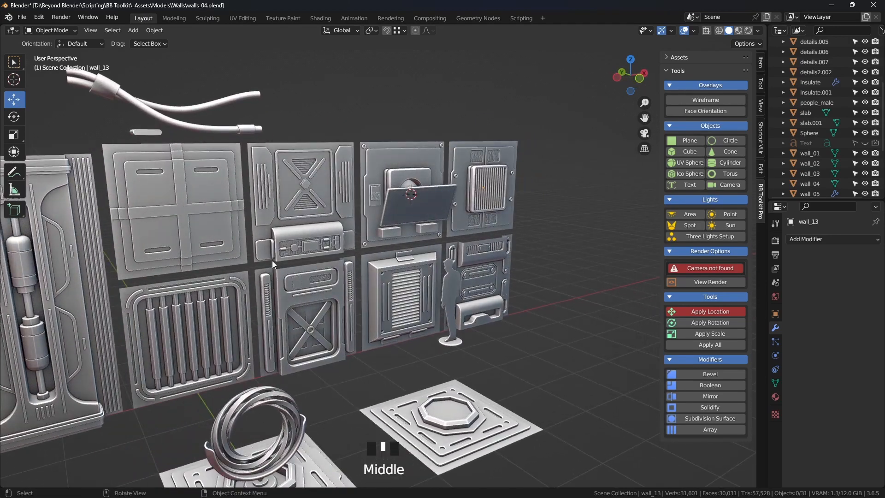
scroll(437, 245, up, 1)
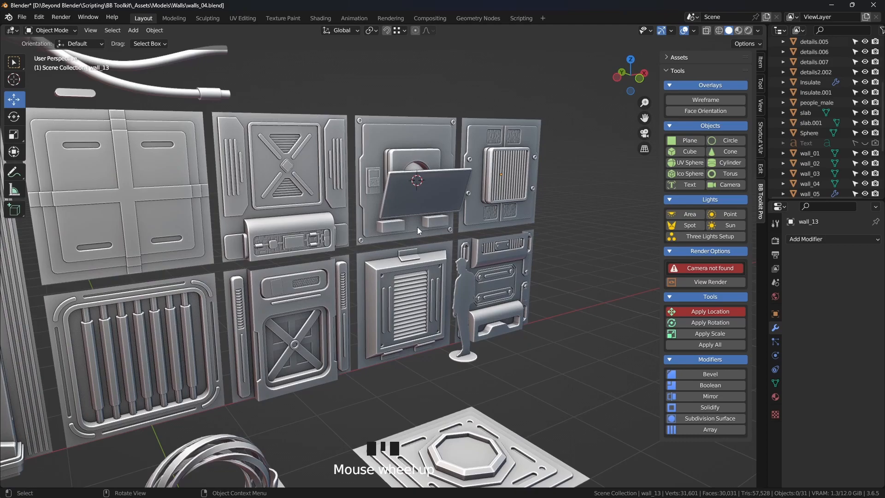
middle_drag(440, 228, 405, 231)
scroll(397, 228, down, 2)
scroll(422, 245, up, 2)
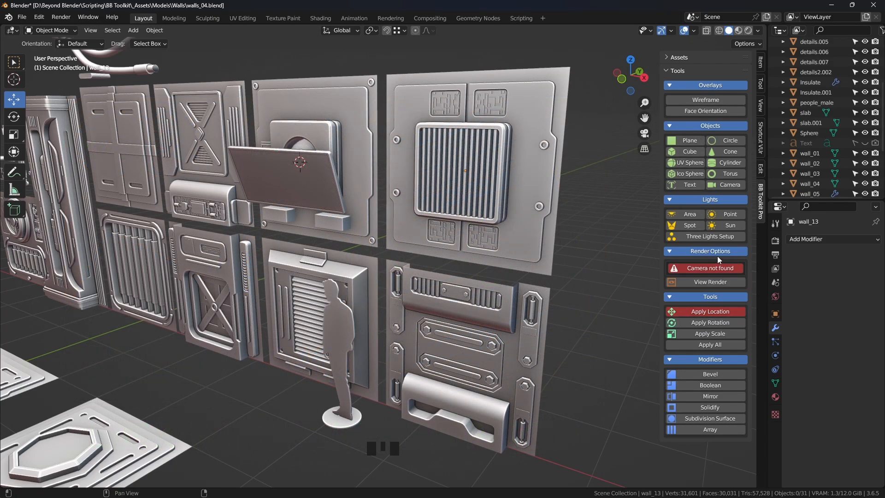
Step: Expand the toolkit's Assets section and check which asset types and subtypes it offers
click(683, 59)
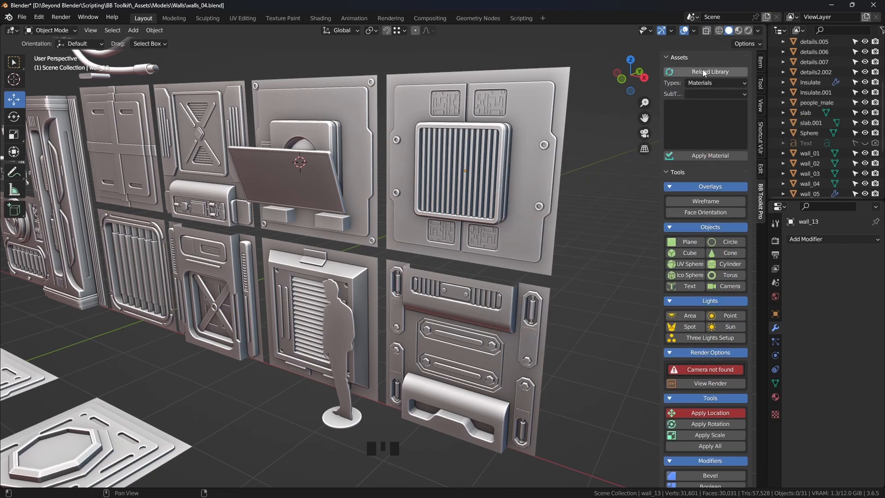
click(703, 94)
click(704, 94)
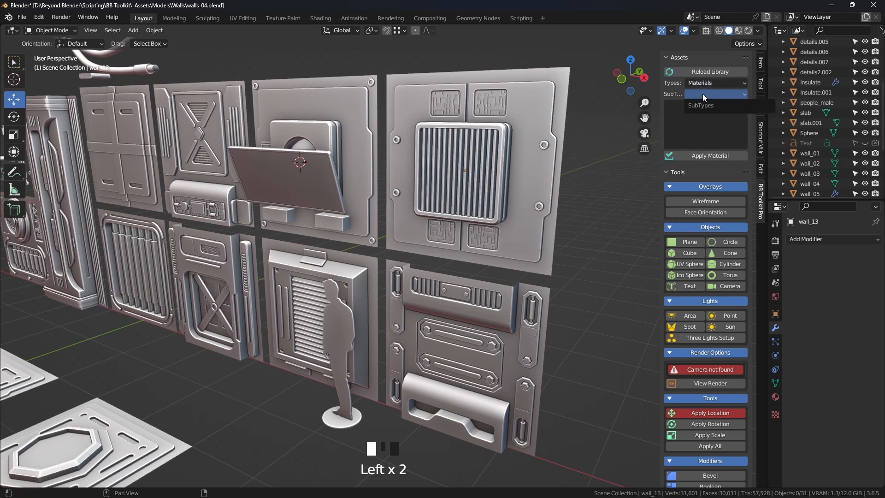
click(703, 83)
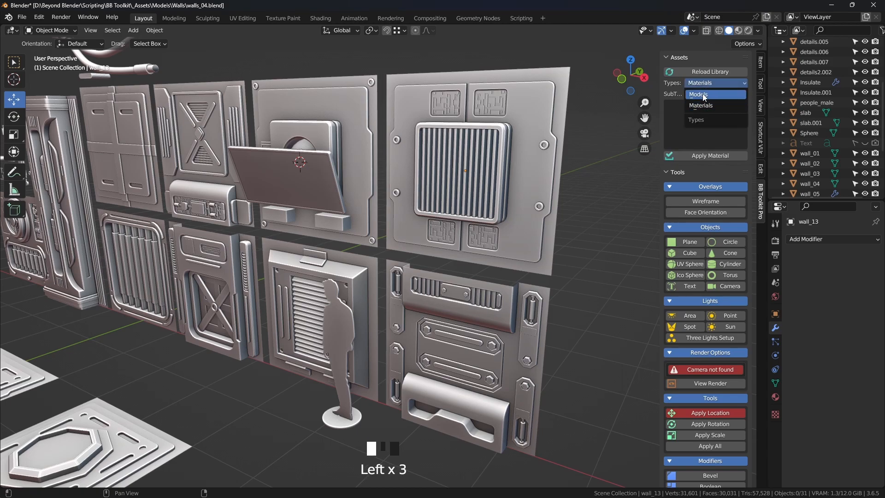
click(708, 57)
click(696, 58)
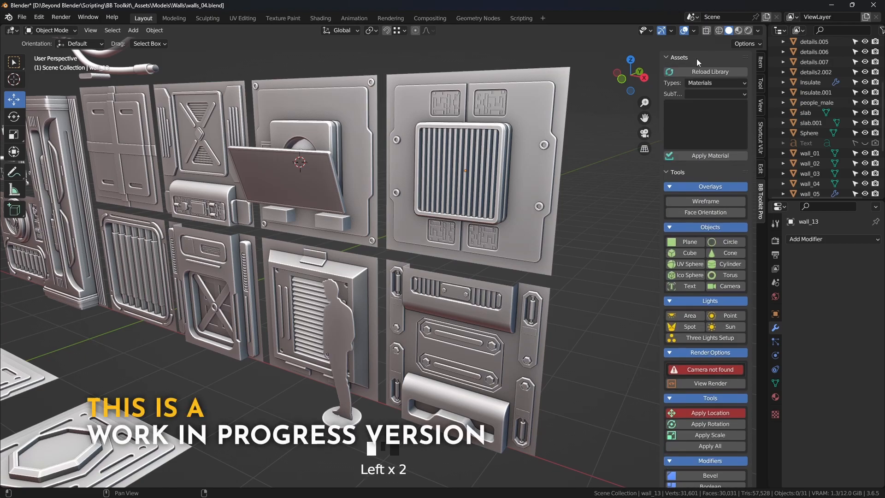
Step: Look over the whole set of walls, columns and floor slabs, and collapse the Assets section
middle_drag(448, 188, 396, 228)
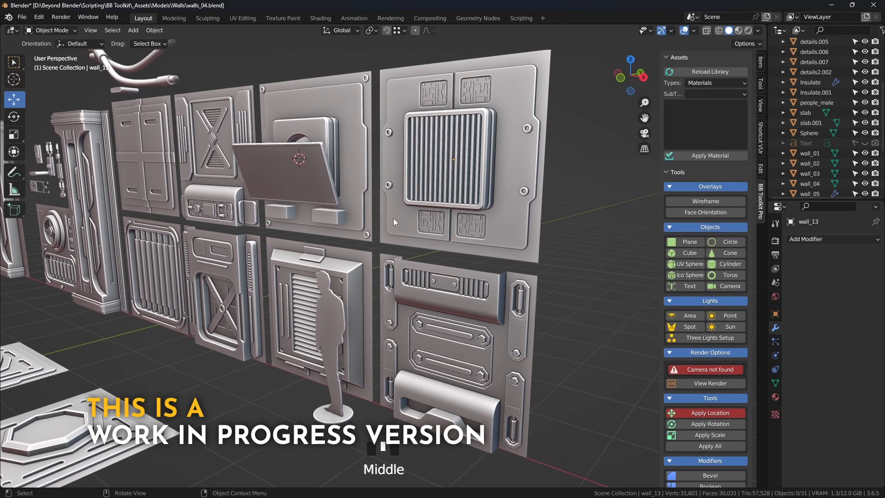
scroll(276, 244, down, 2)
shift+middle_drag(339, 236, 278, 259)
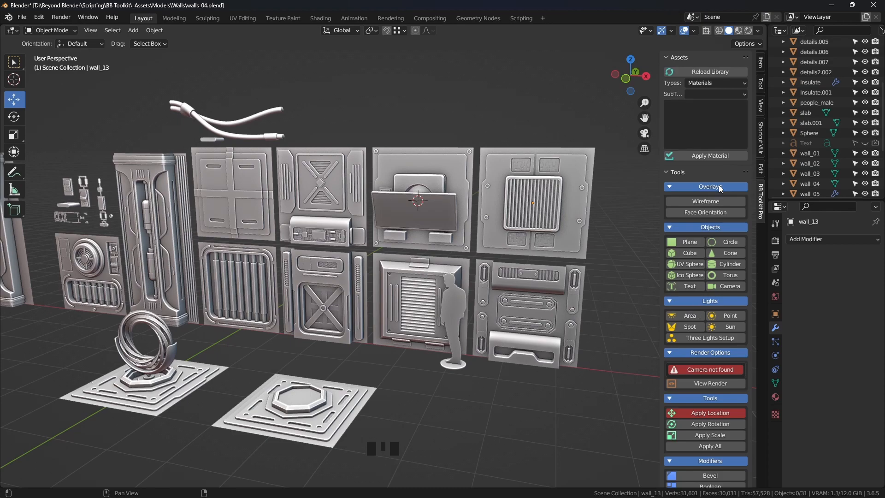
scroll(515, 301, down, 1)
middle_drag(515, 230, 465, 235)
scroll(558, 243, up, 2)
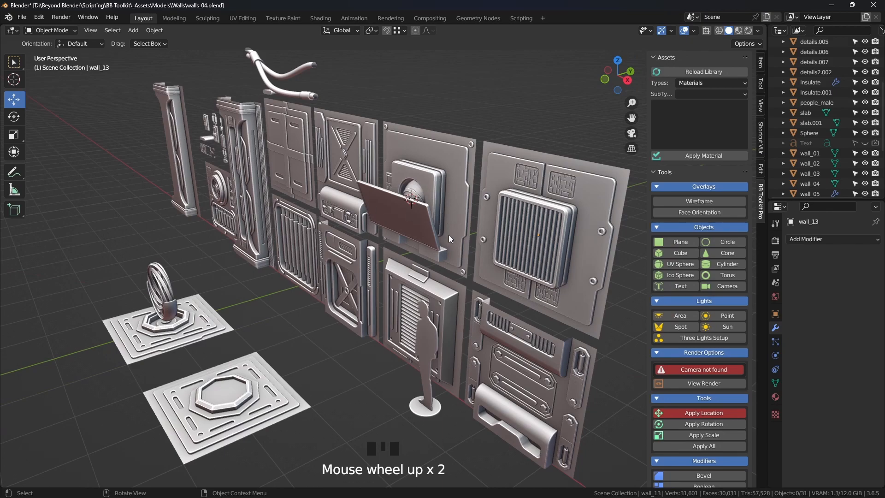
middle_drag(449, 238, 423, 228)
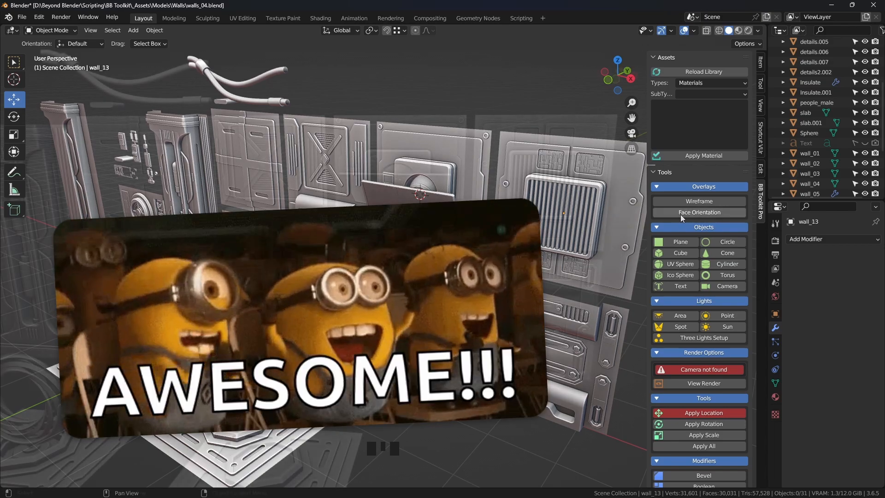
scroll(323, 230, down, 2)
click(668, 57)
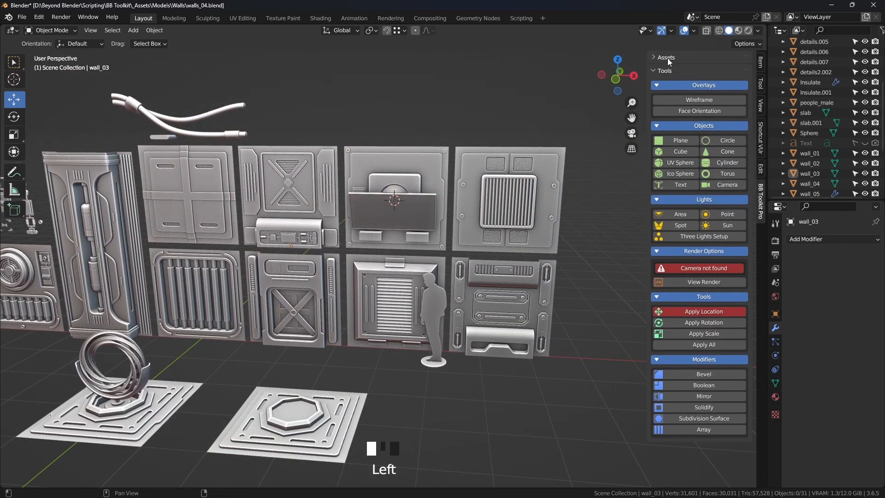
Step: Examine the full kit from a distance and the vent-grille wall panel up close
middle_drag(481, 229, 416, 243)
scroll(354, 240, down, 2)
middle_drag(317, 250, 428, 217)
scroll(415, 238, down, 2)
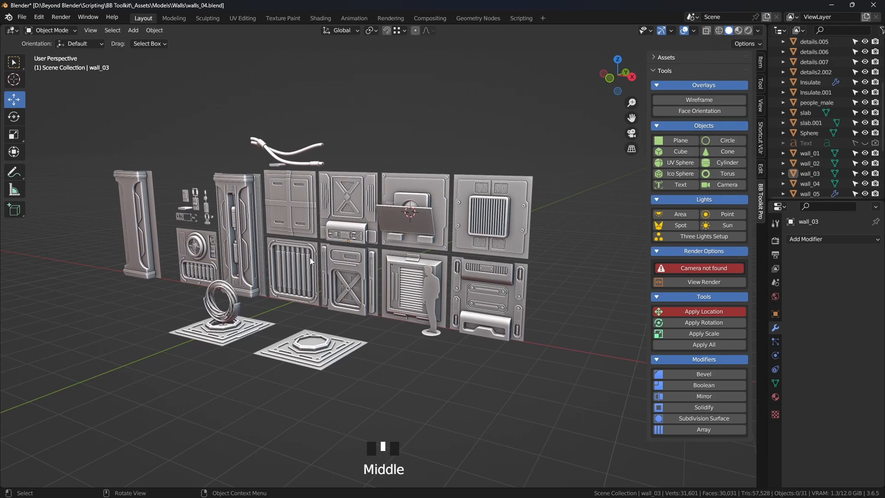
middle_drag(341, 261, 390, 281)
scroll(391, 219, up, 2)
middle_drag(432, 259, 315, 292)
scroll(425, 239, up, 2)
click(503, 216)
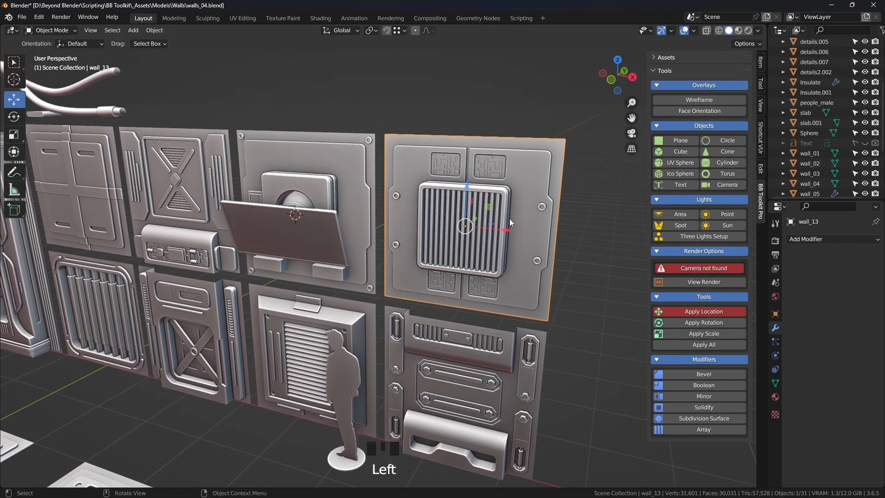
click(602, 250)
scroll(480, 247, down, 4)
shift+middle_drag(415, 247, 442, 228)
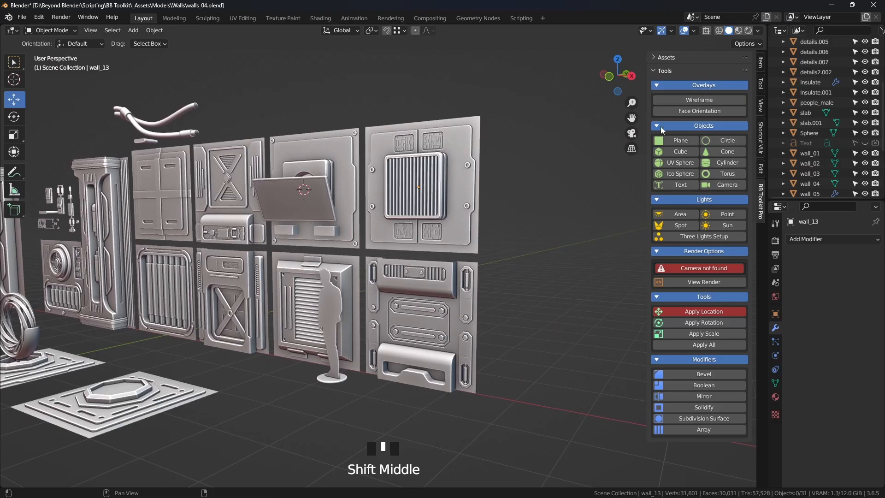
Step: Turn on the wireframe overlay and examine the mesh of the ring ornament up close
click(696, 100)
middle_drag(364, 203, 462, 204)
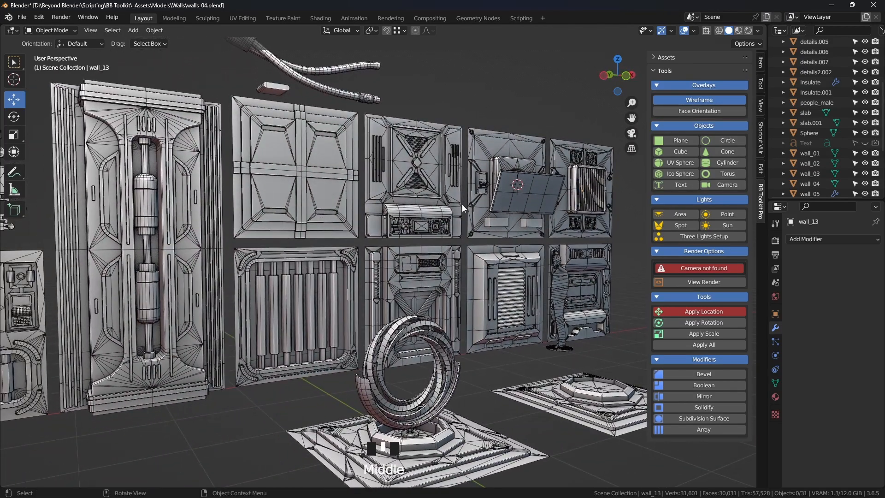
scroll(463, 219, down, 1)
scroll(465, 221, up, 4)
shift+middle_drag(485, 251, 435, 172)
scroll(455, 198, down, 1)
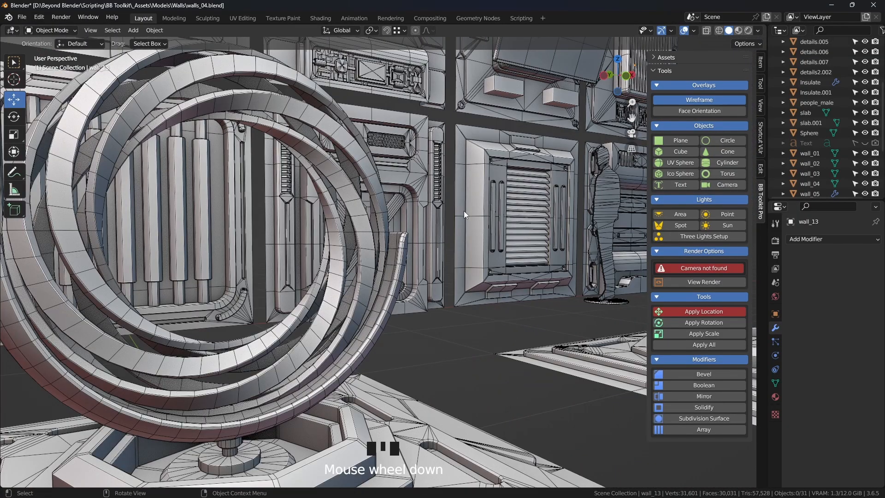
Step: Examine the topology of the end wall panels and select the tilted screen with its sphere joint
ctrl+middle_drag(476, 214, 421, 261)
scroll(419, 259, up, 3)
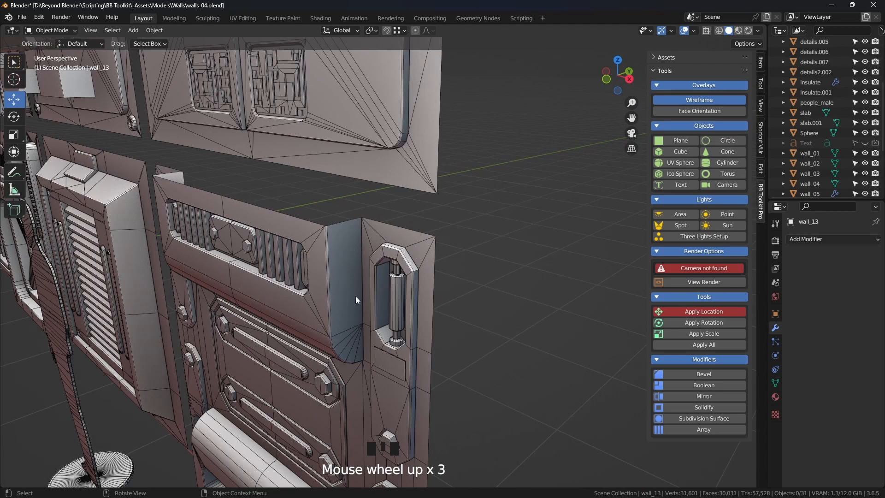
middle_drag(342, 306, 382, 304)
scroll(346, 300, down, 1)
scroll(405, 267, down, 1)
shift+middle_drag(405, 266, 424, 274)
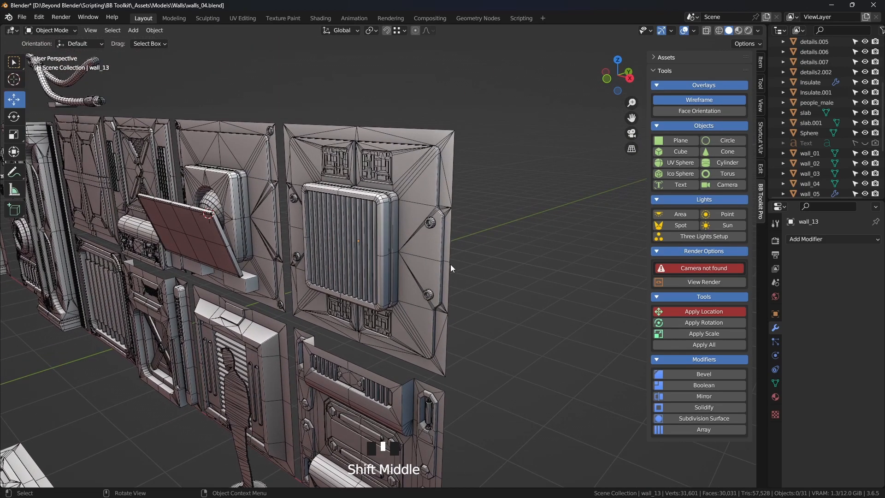
middle_drag(223, 205, 411, 209)
click(411, 209)
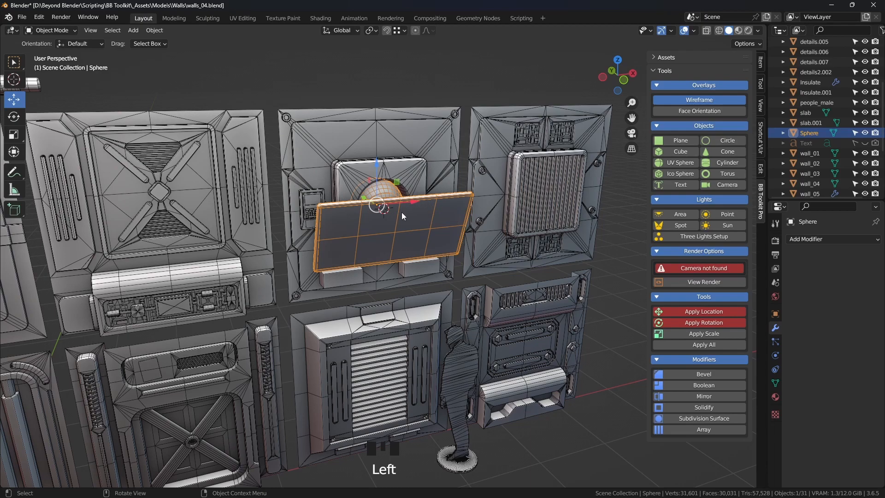
scroll(394, 223, down, 2)
middle_drag(450, 244, 518, 252)
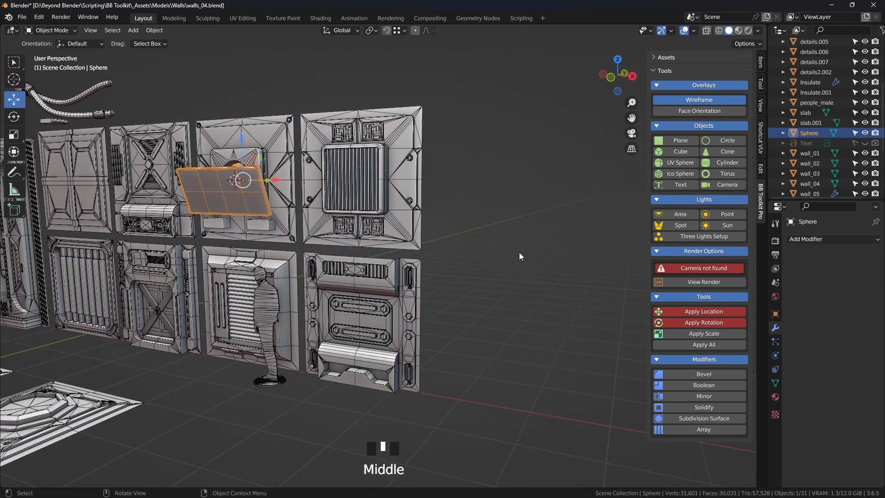
Step: Widen the Outliner and Properties area at the expense of the viewport and clear the object selection
drag(768, 320, 688, 317)
scroll(437, 286, up, 1)
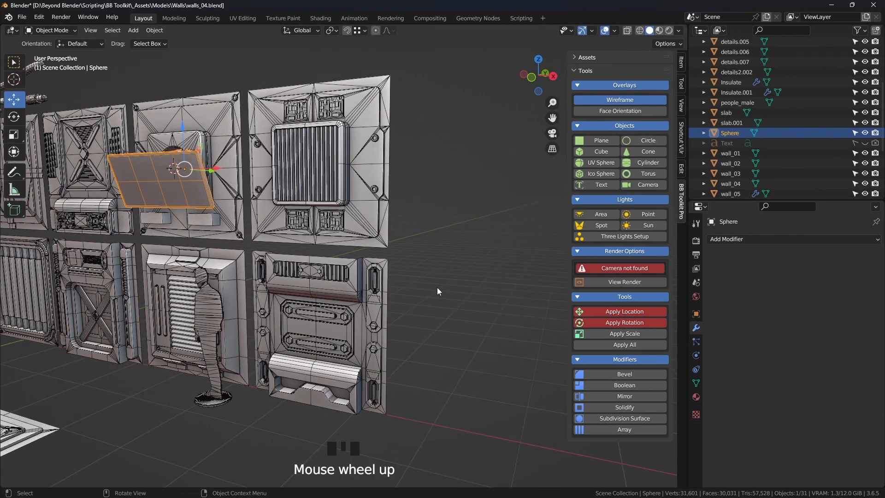
scroll(436, 287, down, 1)
scroll(432, 288, down, 1)
shift+middle_drag(411, 240, 443, 219)
click(355, 352)
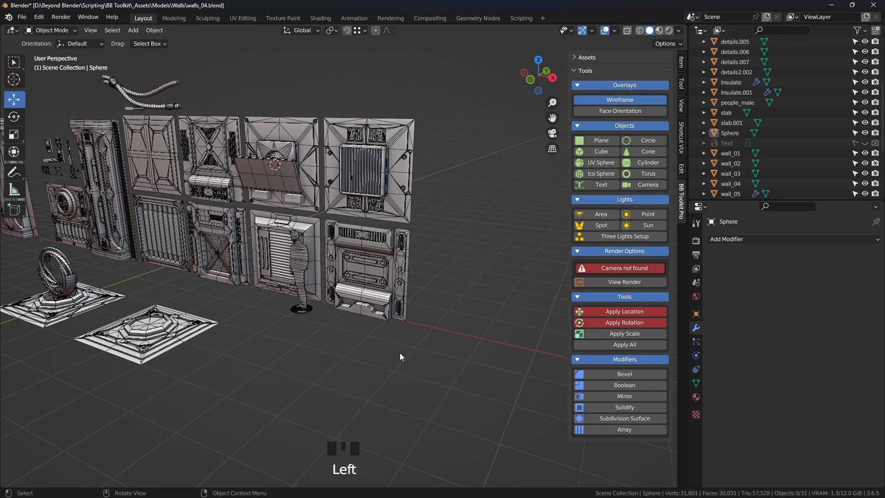
Step: Examine the vent-grille wall panel's topology around the rounded frame corner and the bolt rings
middle_drag(399, 353, 410, 361)
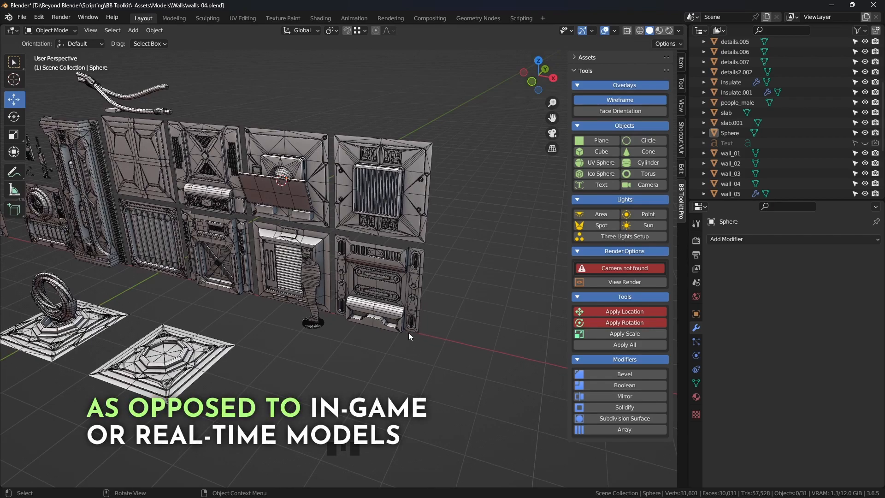
scroll(387, 230, up, 3)
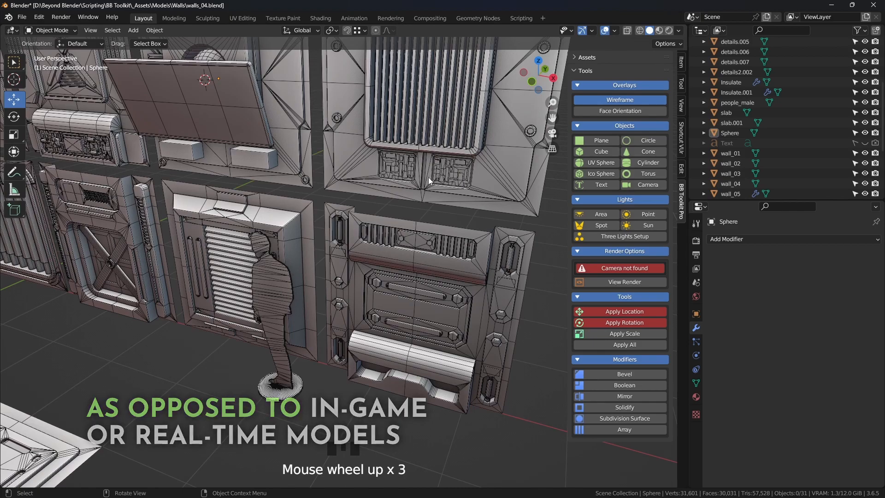
shift+middle_drag(427, 176, 395, 277)
scroll(388, 277, up, 2)
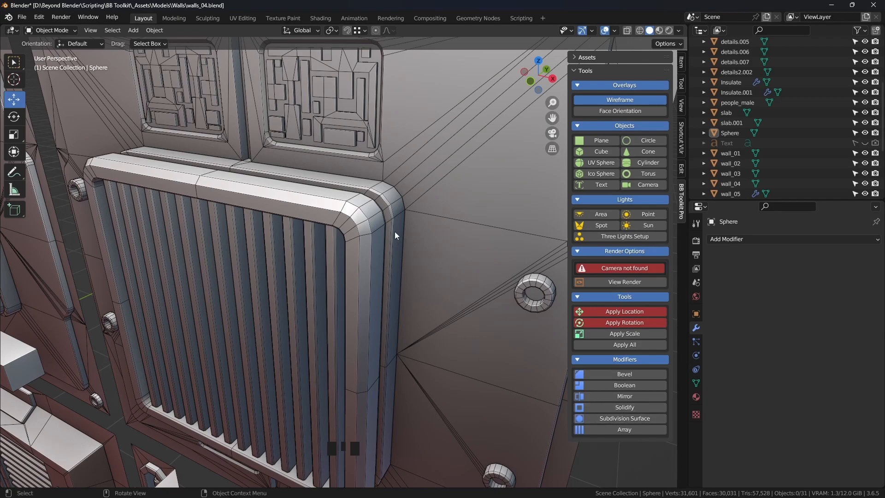
middle_drag(395, 235, 392, 230)
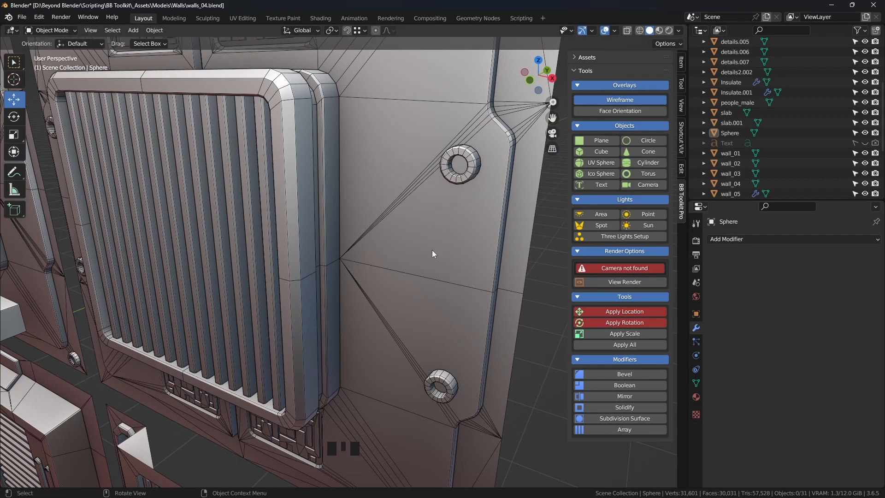
scroll(403, 267, down, 3)
shift+middle_drag(399, 267, 366, 257)
scroll(390, 251, down, 2)
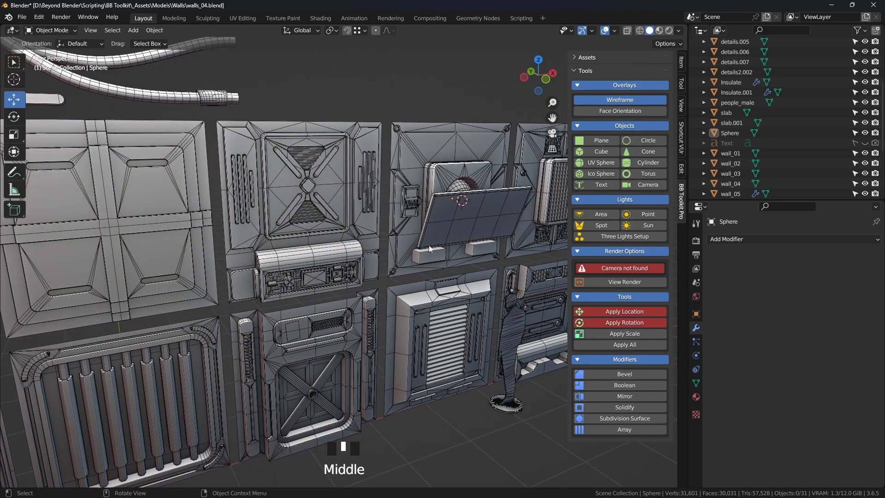
Step: Show the wall panels in the front orthographic view
middle_drag(433, 232, 395, 231)
scroll(418, 234, down, 1)
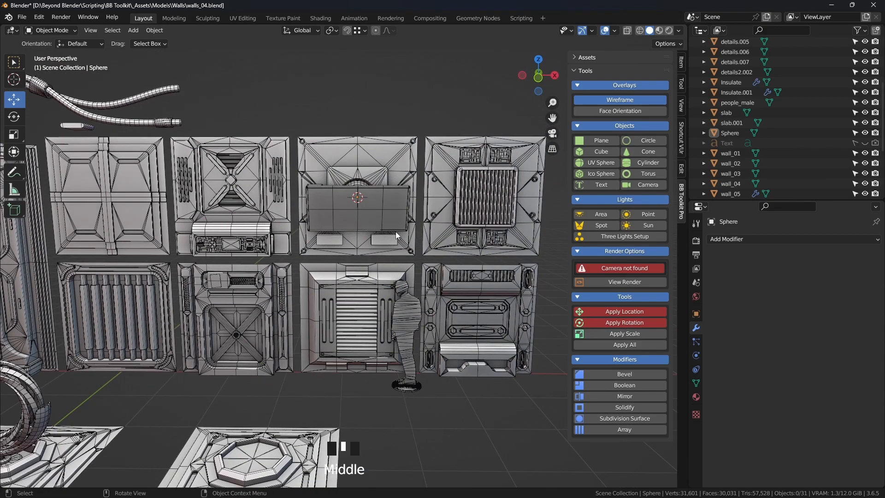
key(KP_1)
scroll(389, 252, up, 2)
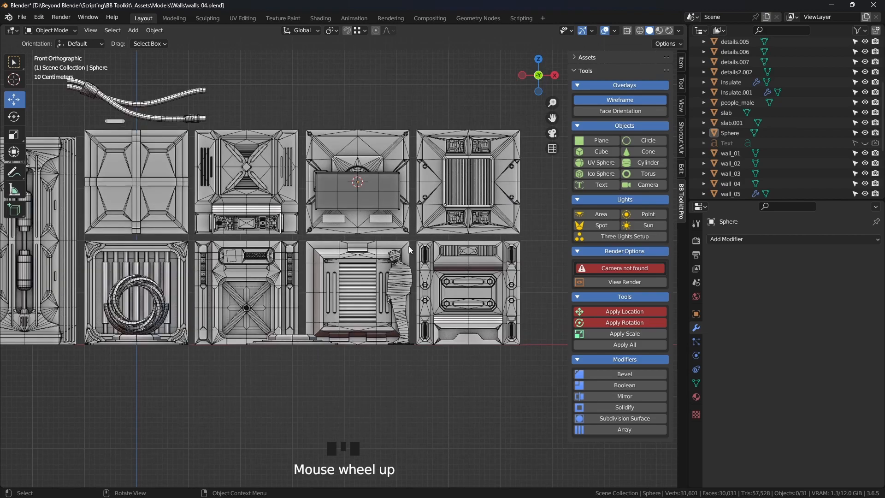
Step: Examine the topology of the wall panels from the front and in a perspective view along the row
shift+middle_drag(390, 252, 370, 273)
scroll(369, 273, up, 1)
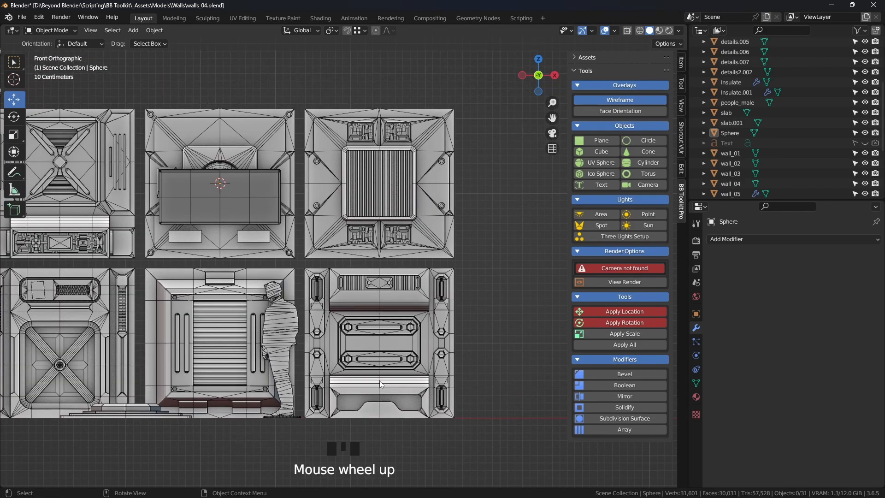
shift+middle_drag(377, 379, 450, 237)
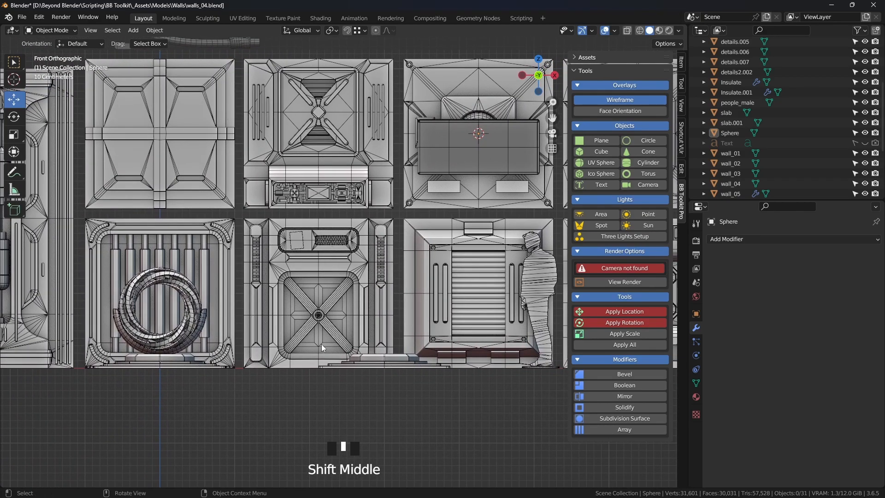
scroll(319, 287, up, 4)
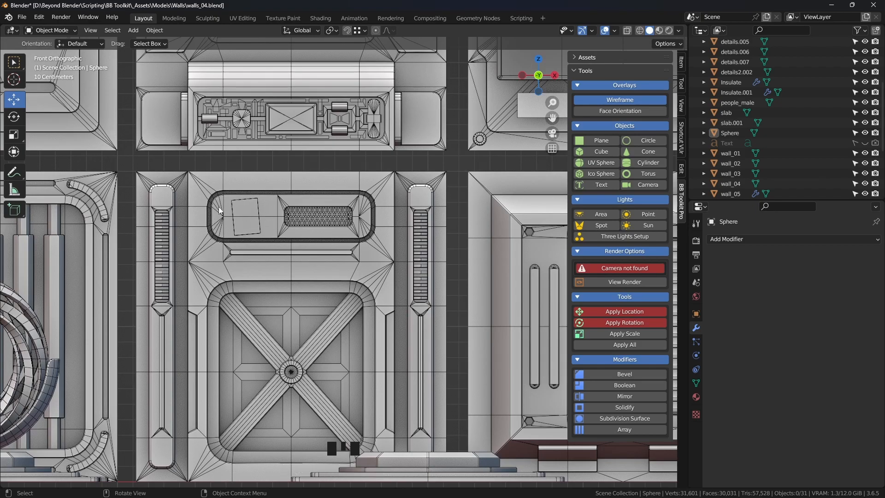
scroll(286, 327, down, 2)
shift+middle_drag(286, 329, 408, 357)
scroll(441, 282, down, 1)
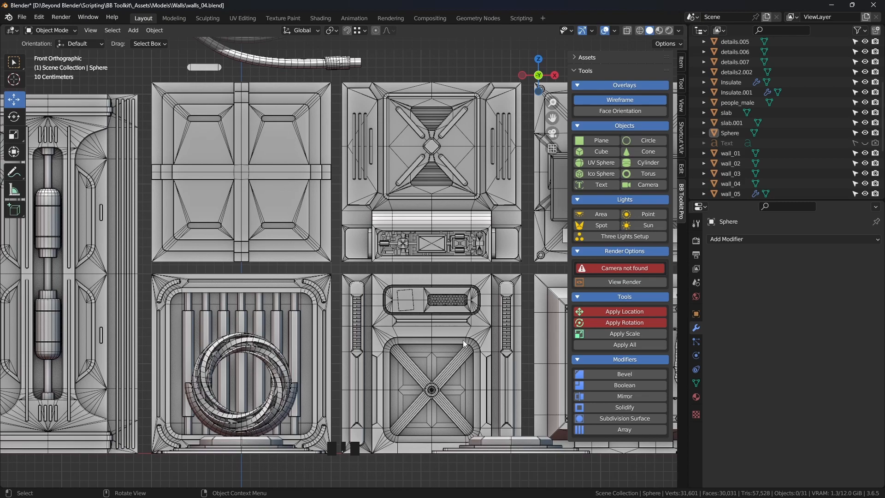
scroll(463, 348, down, 1)
middle_drag(461, 323, 611, 294)
scroll(411, 335, down, 2)
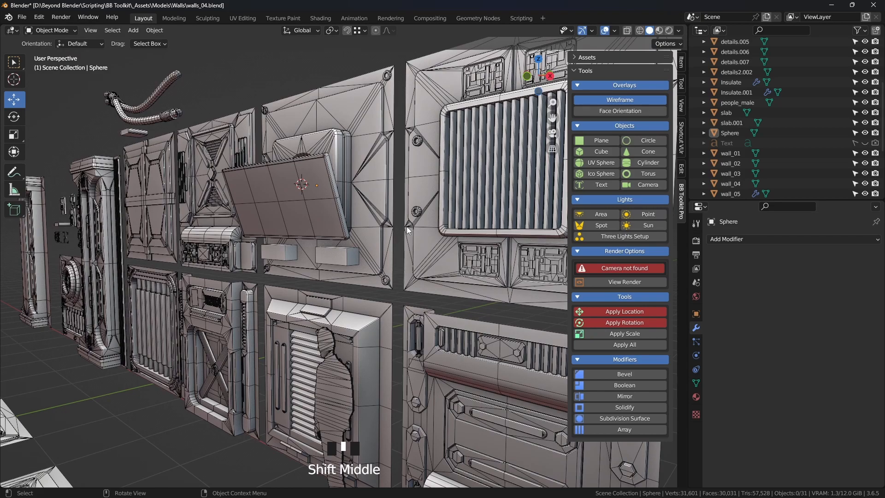
Step: Select the four-section wall panel above the piped panel and frame it in the viewport
click(331, 233)
click(208, 198)
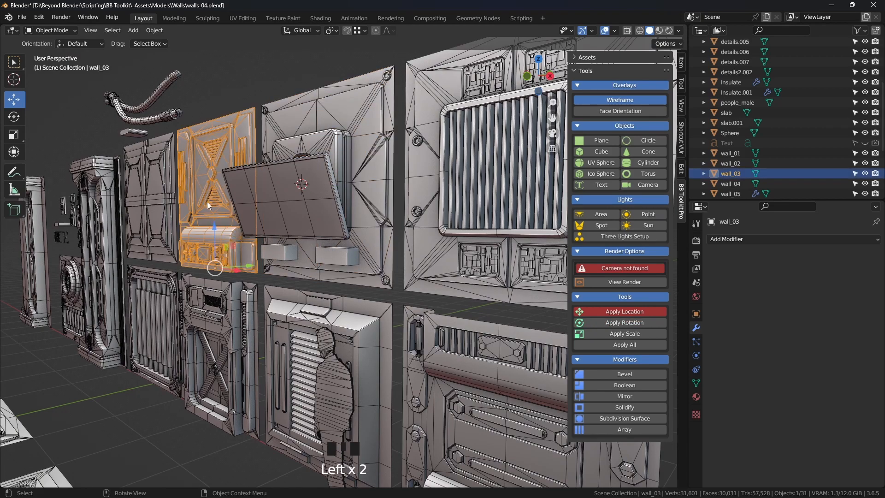
click(158, 221)
middle_drag(169, 202, 257, 221)
scroll(266, 228, up, 1)
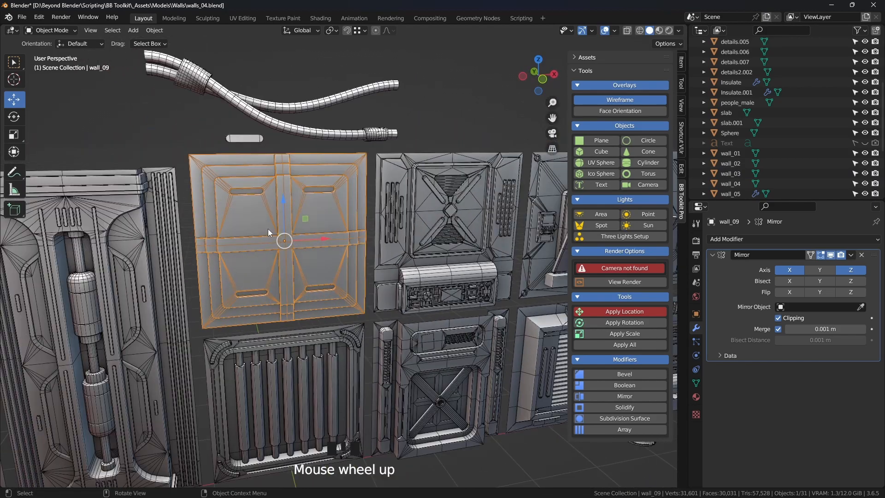
key(KP_Decimal)
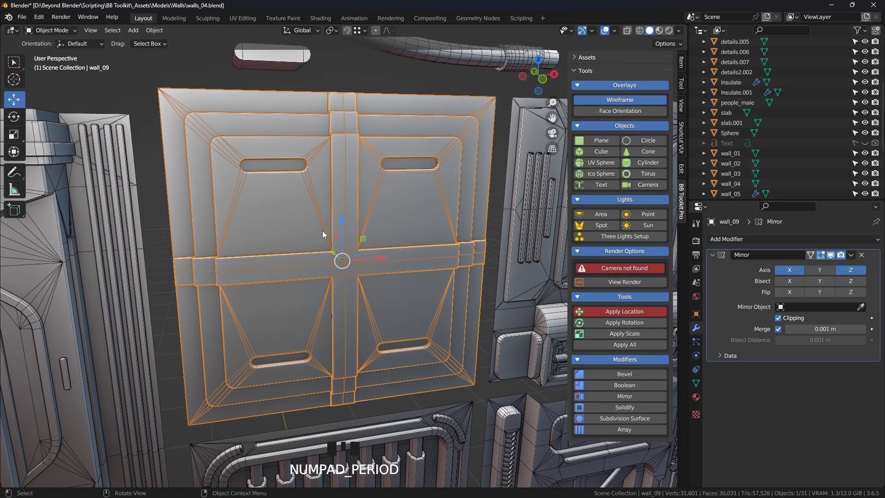
scroll(322, 230, down, 1)
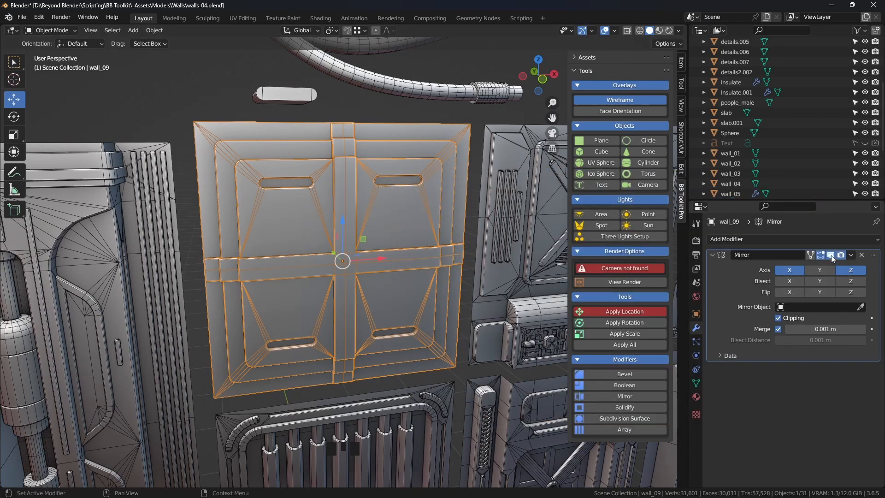
Step: Hide the Mirror modifier's viewport effect to inspect the panel's source quarter, restore it and clear the selection
click(829, 255)
middle_drag(344, 201, 368, 225)
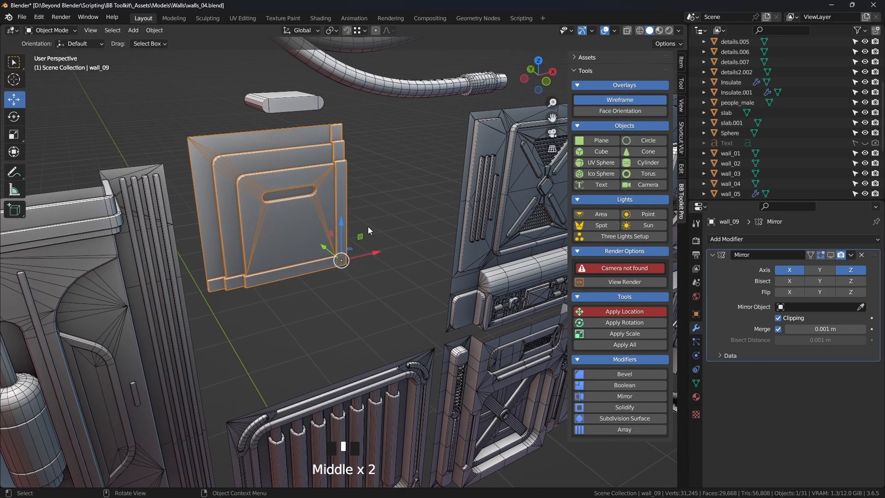
key(Tab)
key(Tab)
click(830, 255)
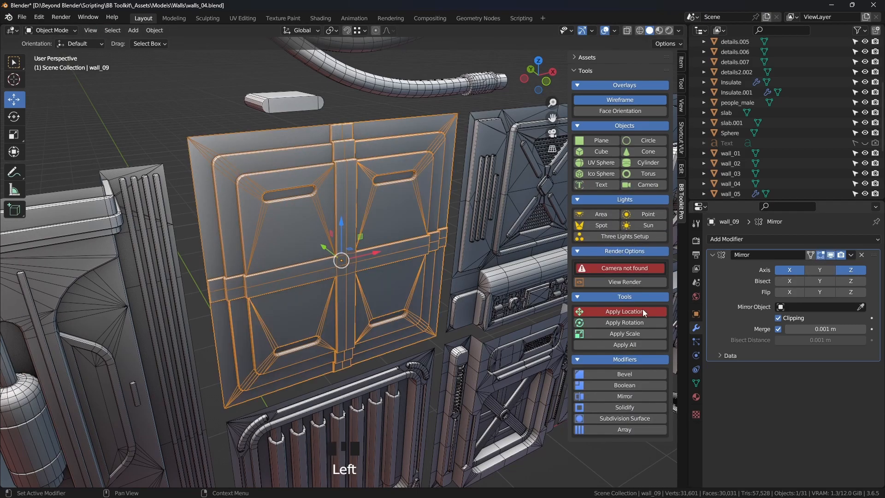
click(221, 142)
middle_drag(221, 142, 349, 208)
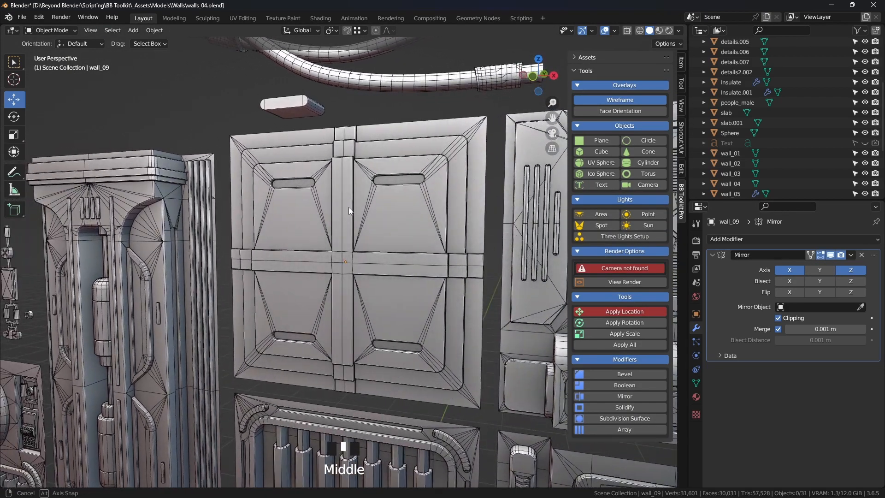
scroll(460, 175, down, 3)
Step: Turn off the wireframe overlay and examine the plain shaded wall panels
click(619, 99)
middle_drag(465, 263, 336, 186)
scroll(336, 186, up, 3)
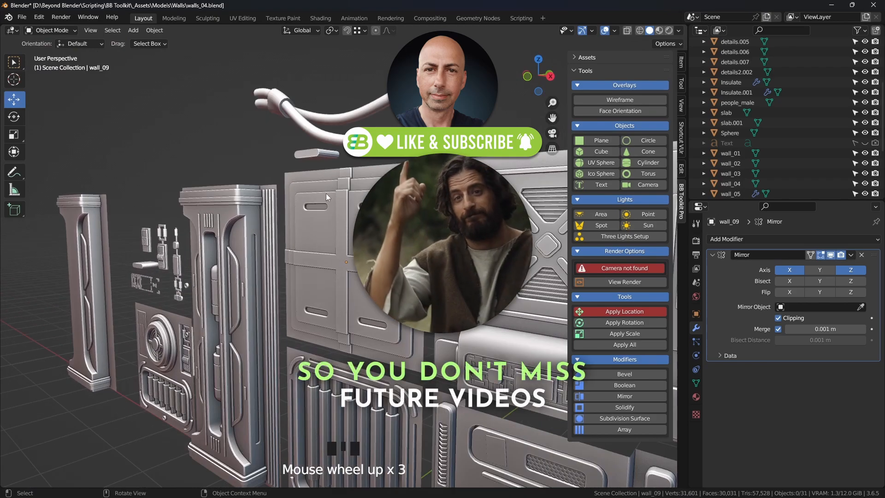
scroll(336, 186, down, 1)
shift+middle_drag(335, 186, 376, 253)
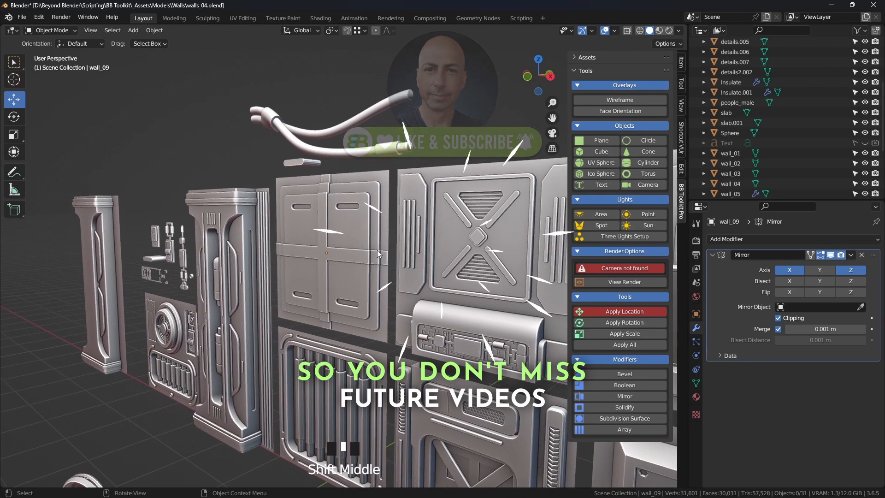
scroll(377, 250, up, 2)
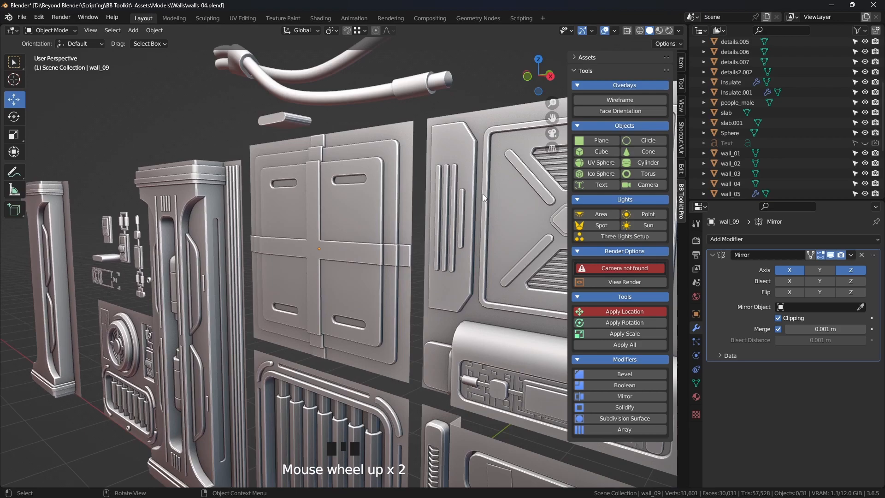
Step: Turn on the wireframe overlay and inspect the panel's quarter mesh with the Mirror modifier hidden in the viewport
click(618, 100)
middle_drag(332, 221, 394, 235)
click(830, 254)
scroll(409, 245, up, 3)
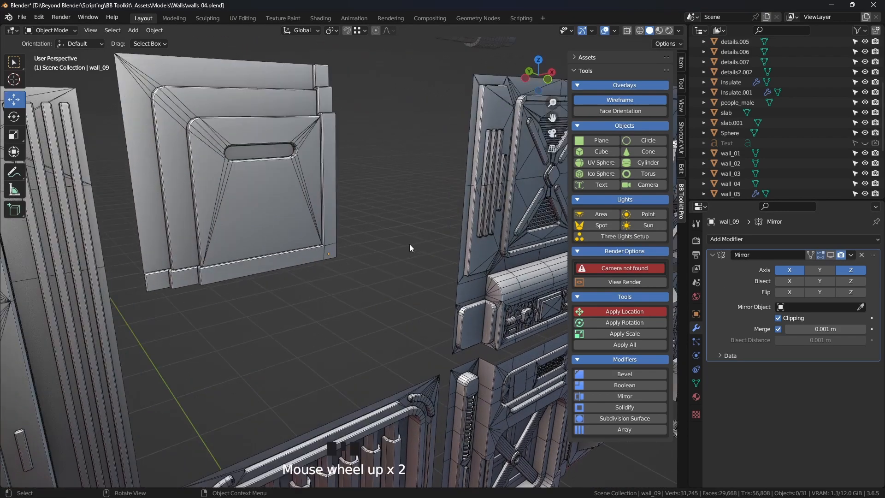
middle_drag(263, 209, 284, 212)
shift+middle_drag(334, 147, 347, 226)
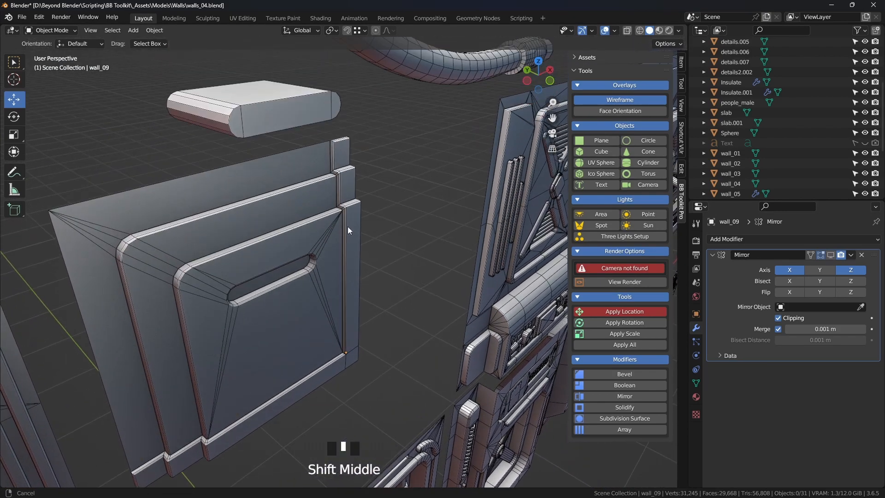
Step: Restore the Mirror modifier's viewport display and examine the mirrored edges where the panel's central bands cross
click(830, 254)
scroll(385, 259, down, 2)
scroll(385, 259, down, 1)
middle_drag(410, 295, 442, 239)
scroll(375, 272, up, 3)
scroll(284, 247, up, 2)
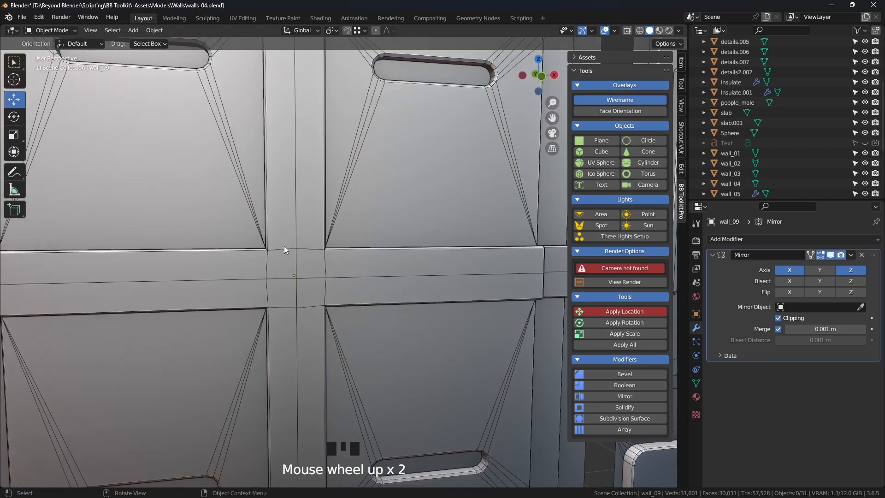
scroll(424, 247, down, 2)
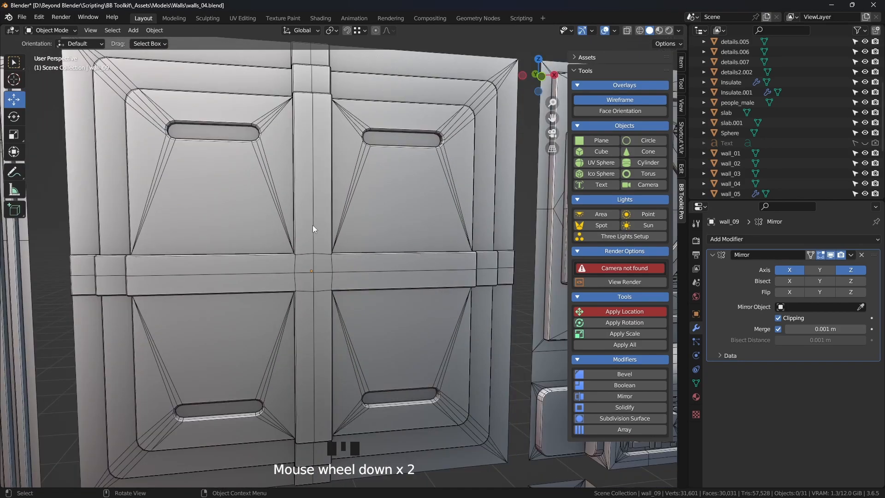
Step: Select the four-section wall panel and apply its Mirror modifier
click(313, 226)
click(850, 255)
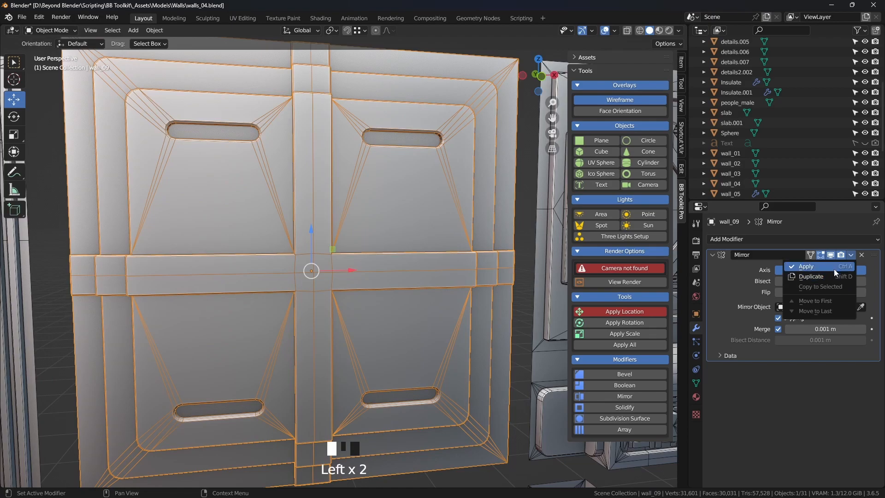
click(803, 278)
scroll(386, 211, down, 2)
middle_drag(344, 175, 344, 193)
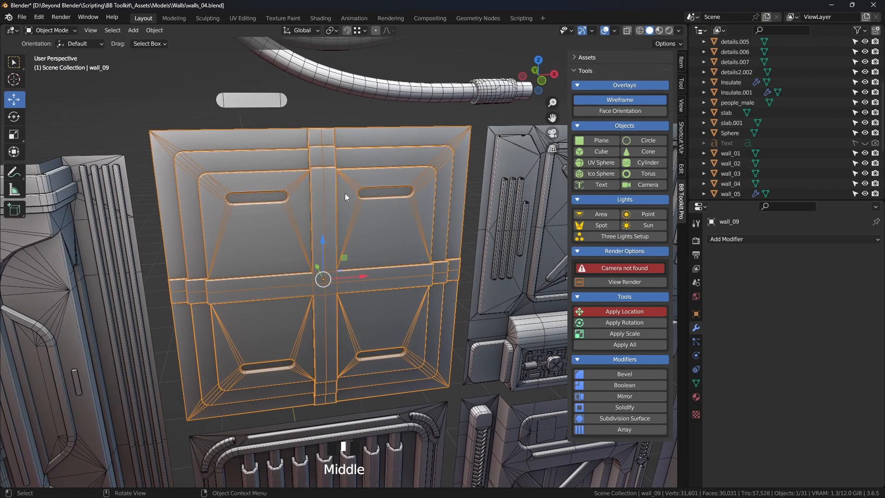
Step: In Edit Mode with edge selection, select the panel's vertical and horizontal centre edge loops
key(Tab)
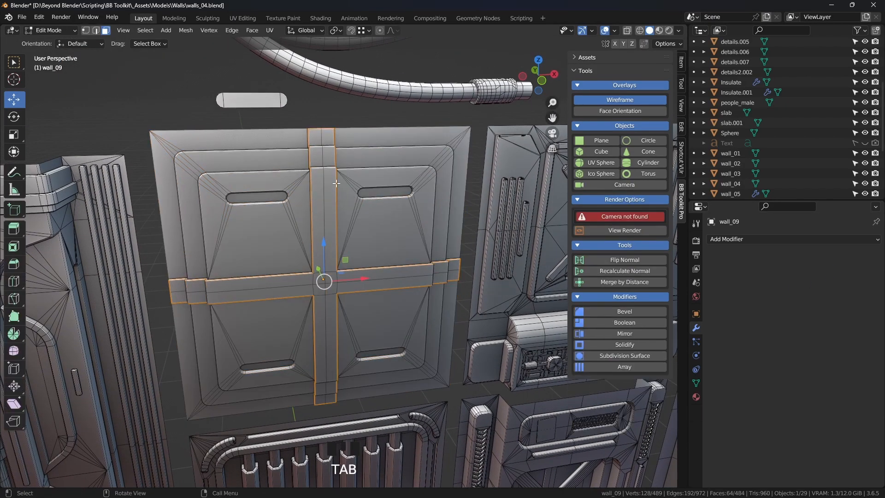
key(2)
alt+click(324, 202)
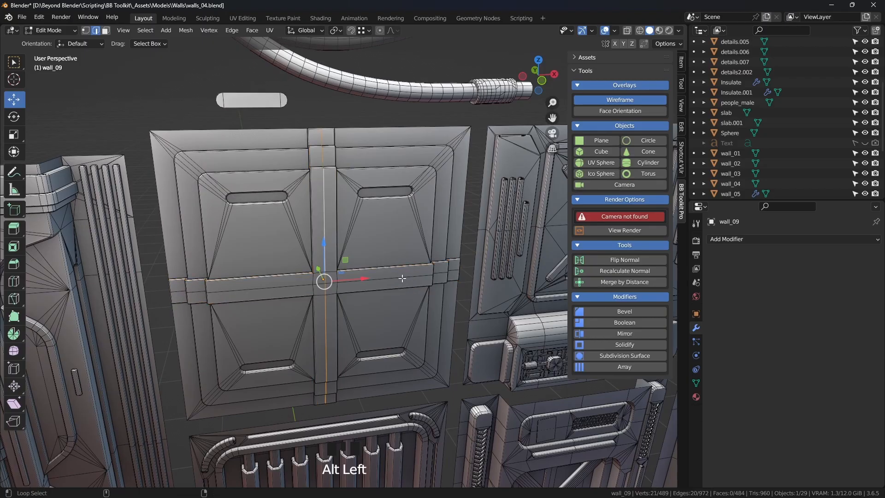
alt+shift+click(388, 276)
mouse_move(391, 279)
middle_down()
mouse_move(622, 267)
mouse_move(510, 261)
mouse_move(376, 273)
middle_up()
scroll(415, 268, up, 2)
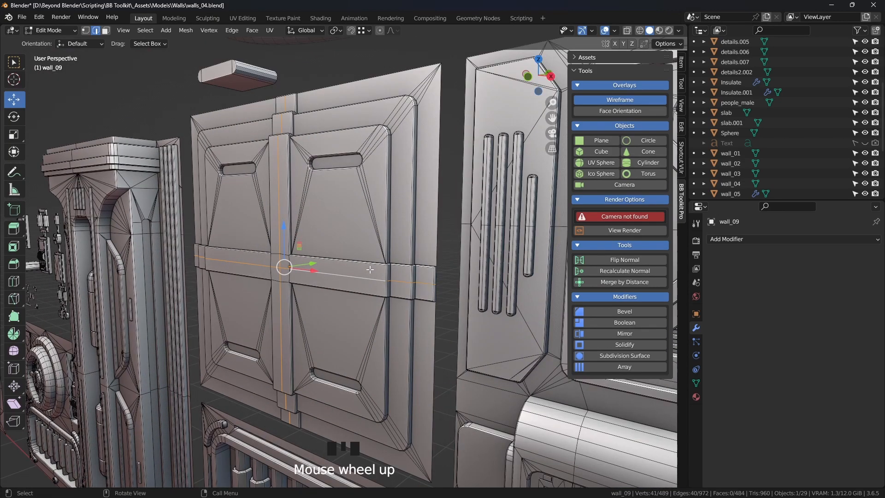
Step: Try dissolving the selected centre edge loops, undo the dissolve and call up the delete options
key(ctrl+Delete)
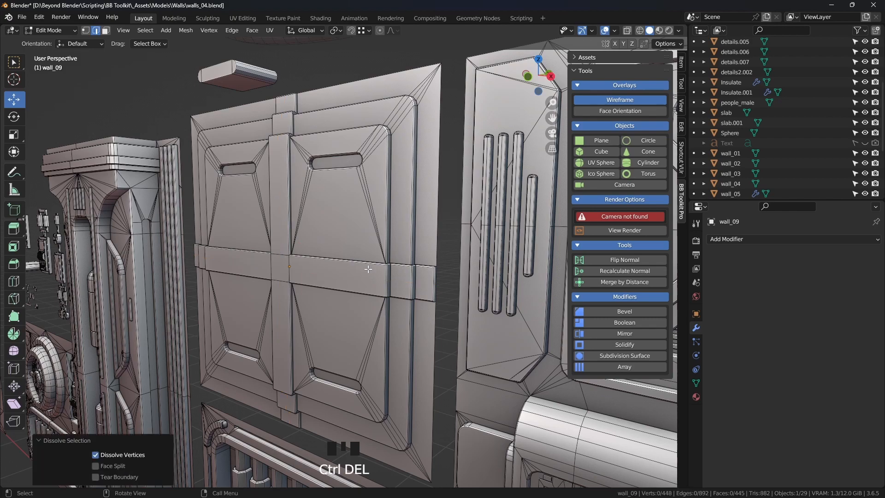
key(ctrl+z)
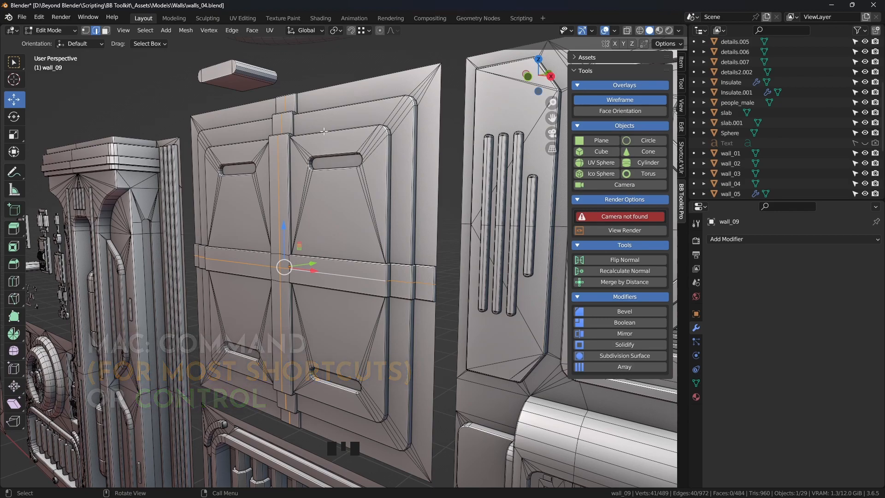
key(x)
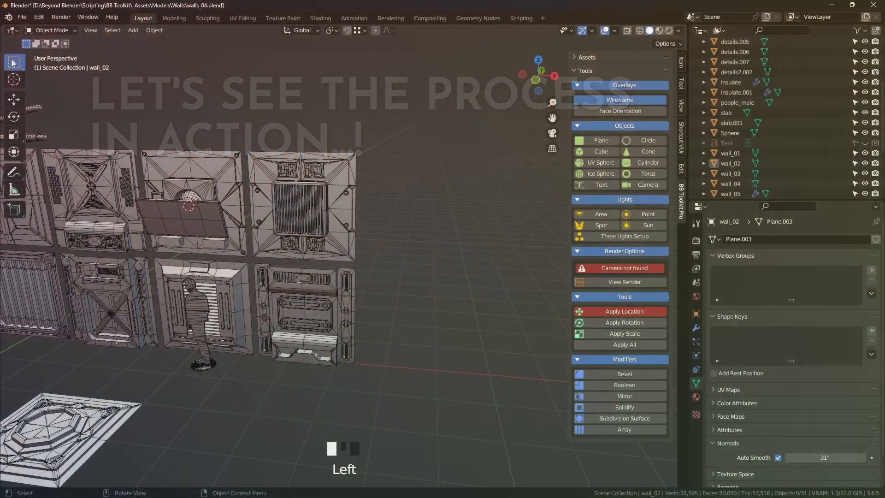
Step: Add a 2 m plane and move it about 4.96 m along X, clear of the wall panels
scroll(204, 192, down, 3)
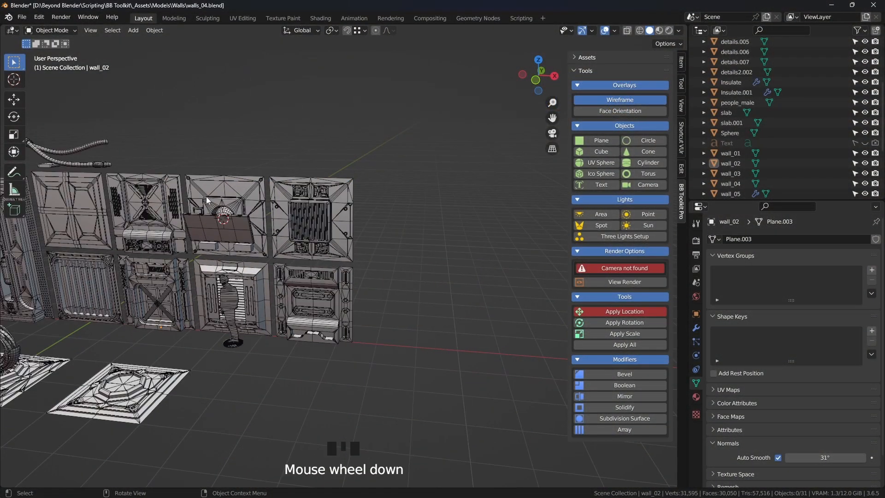
click(594, 141)
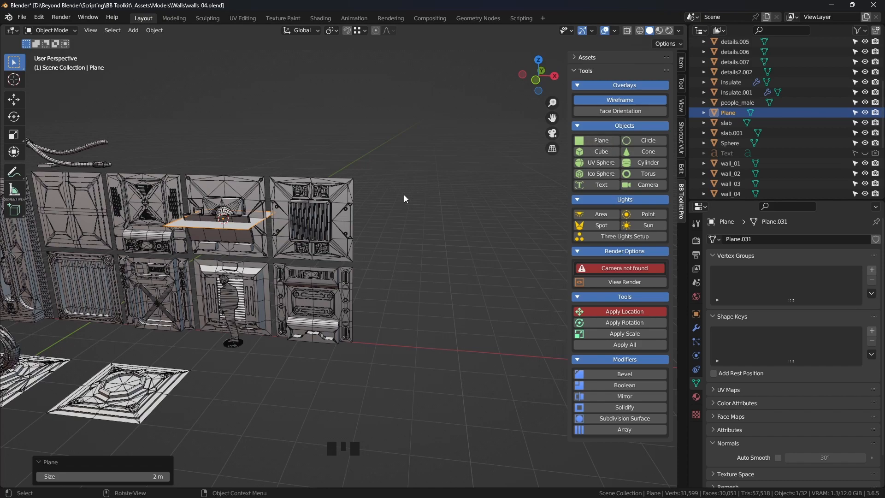
key(shift+a)
mouse_move(354, 190)
middle_drag(288, 211, 219, 289)
click(14, 100)
drag(269, 283, 475, 305)
middle_drag(475, 305, 446, 290)
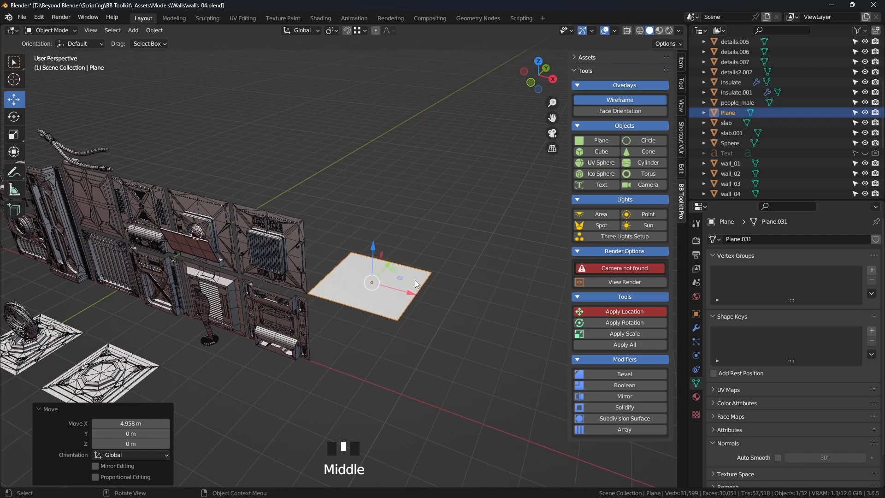
Step: Rotate the new plane 90° about the global X axis
key(r)
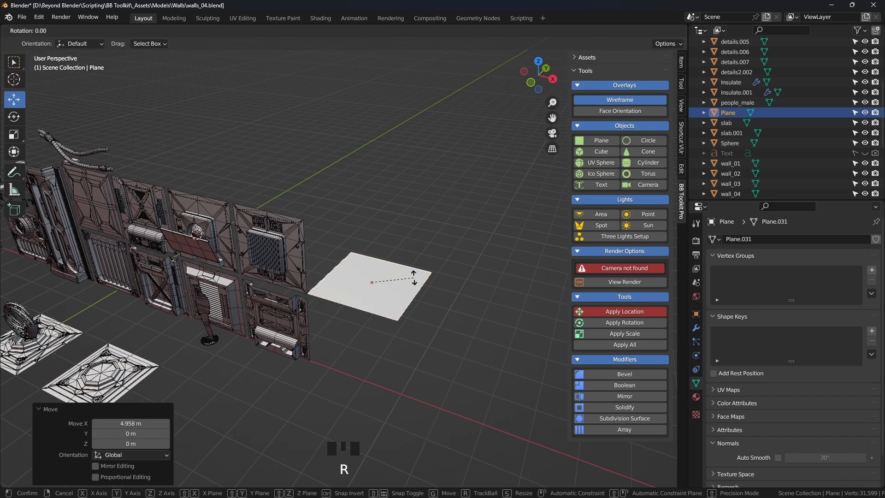
key(x)
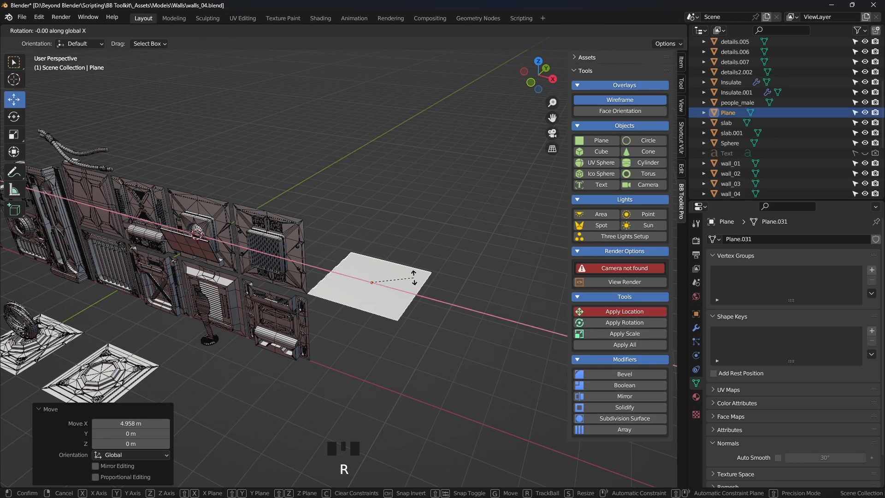
text(90)
key(Return)
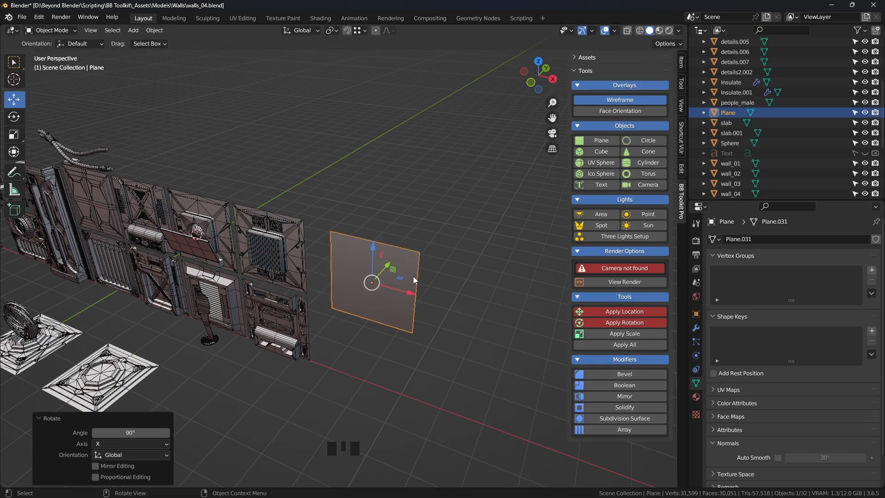
Step: Set the new plane's Y location to 0 m so it lines up with the wall panels
scroll(423, 301, up, 2)
middle_drag(422, 300, 349, 234)
key(KP_7)
scroll(374, 329, up, 3)
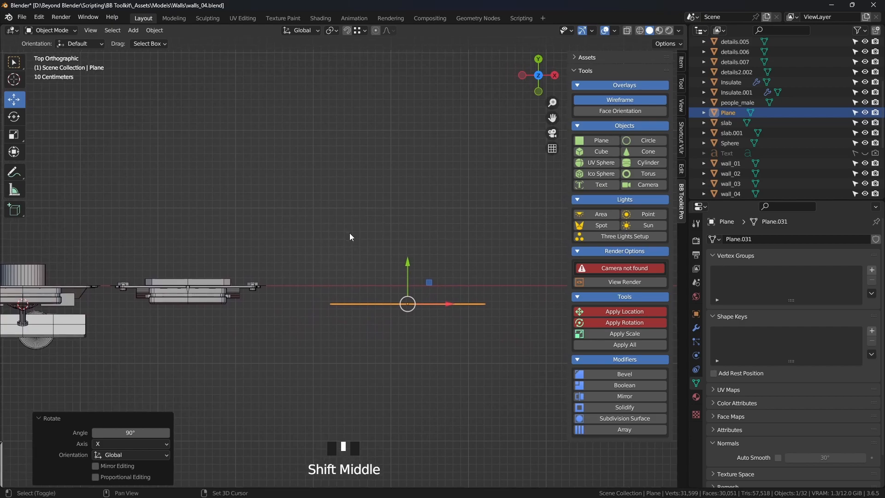
click(682, 61)
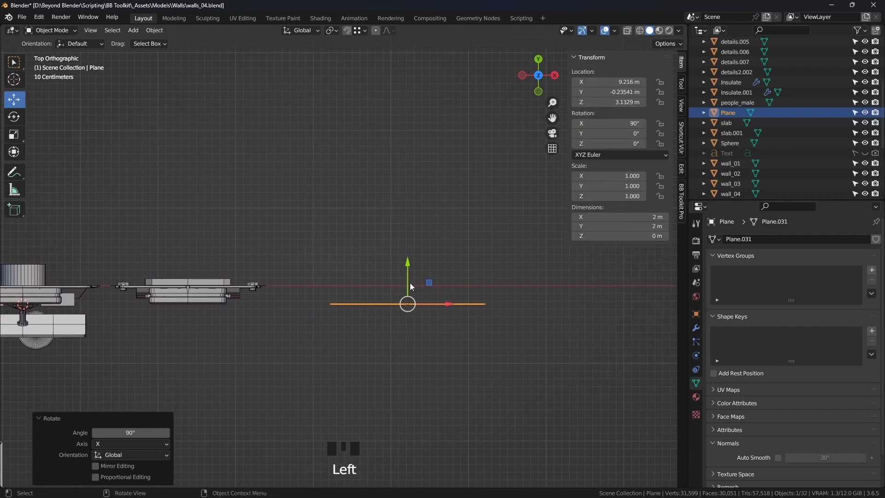
click(606, 92)
text(0)
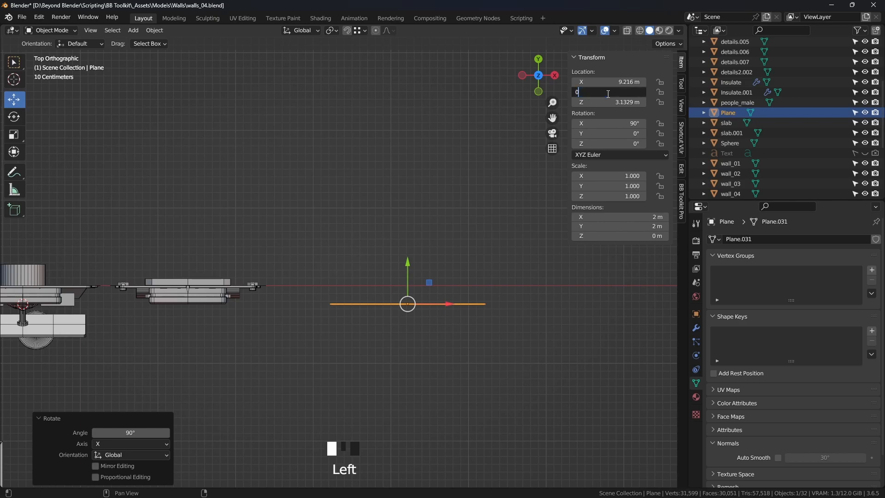
key(Return)
middle_drag(499, 298, 444, 241)
scroll(414, 201, down, 3)
middle_drag(415, 201, 463, 198)
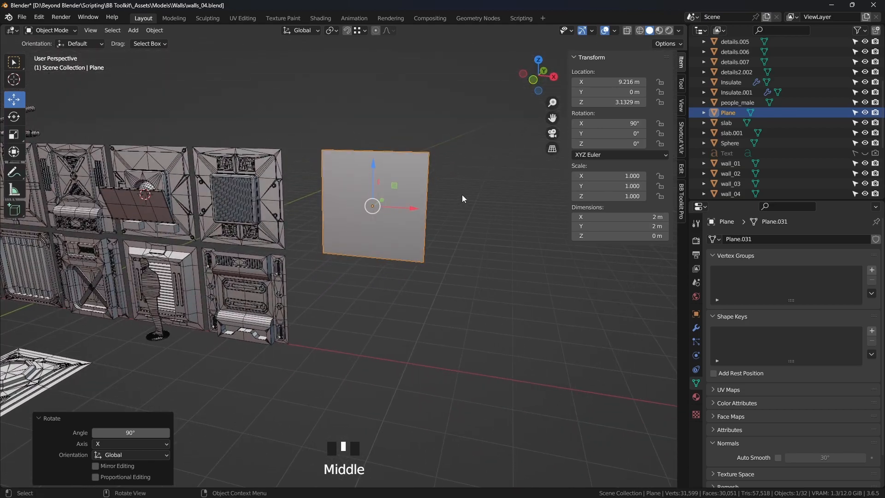
Step: Apply the rotation of the upright plane
click(680, 201)
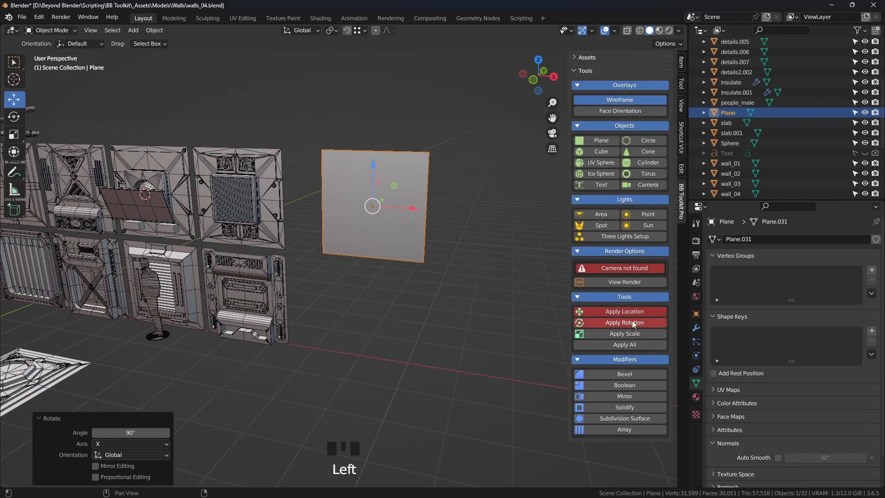
scroll(608, 318, up, 2)
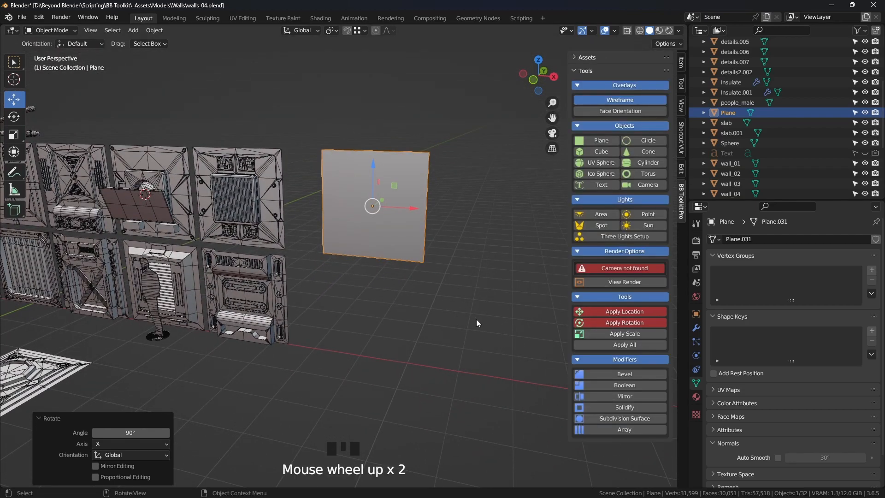
scroll(476, 319, up, 2)
shift+middle_drag(483, 227, 429, 269)
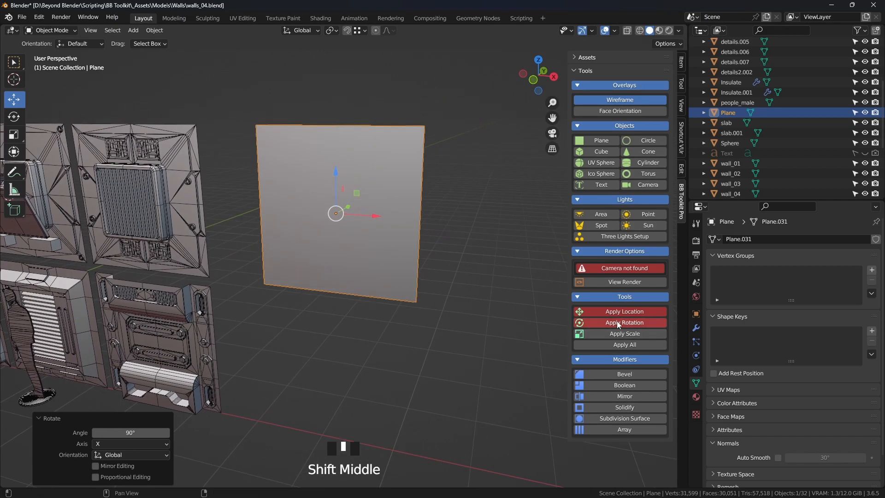
click(486, 274)
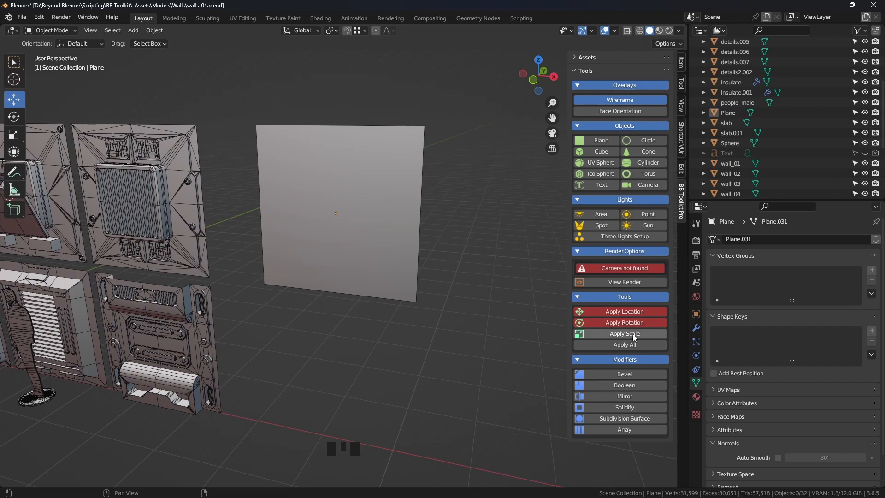
click(366, 213)
middle_drag(366, 213, 413, 239)
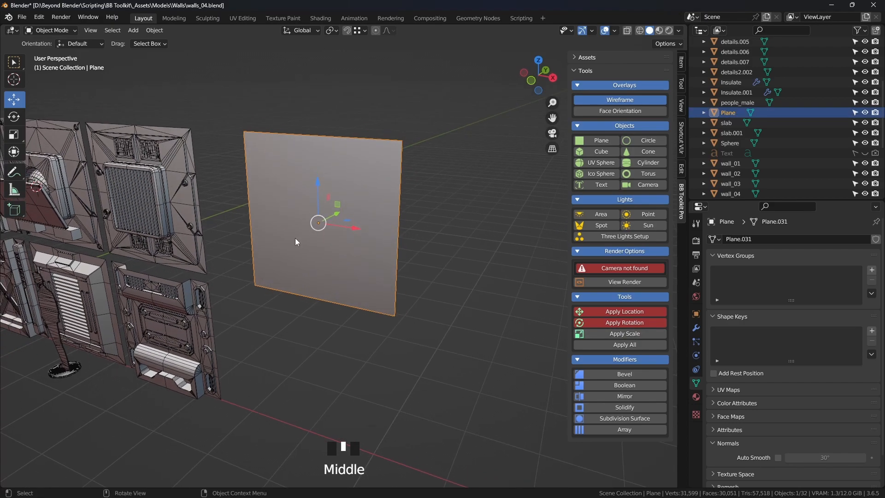
click(680, 62)
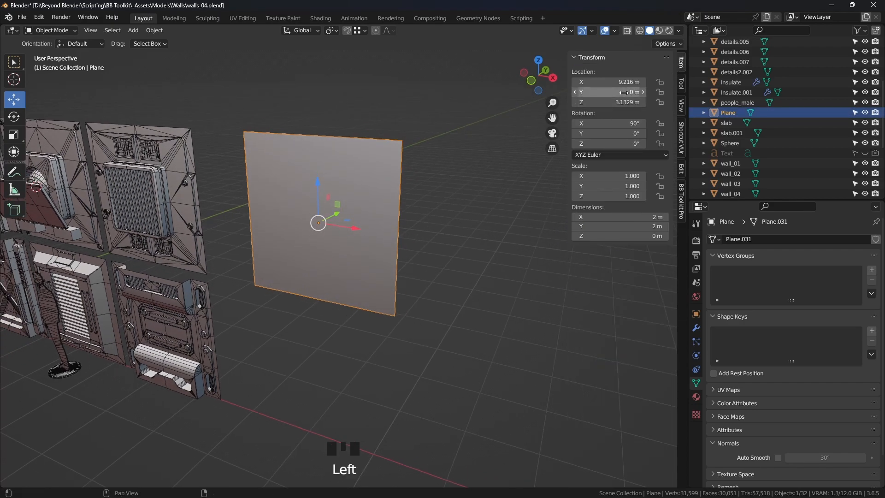
click(681, 116)
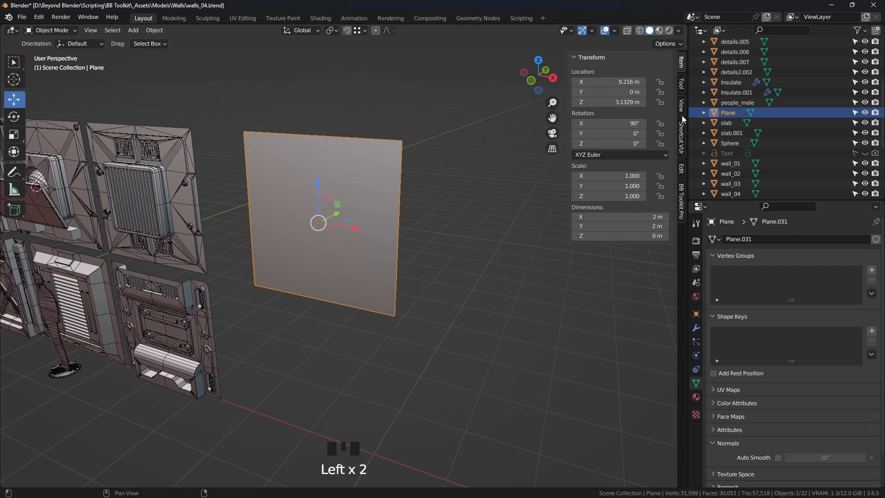
click(682, 196)
click(625, 332)
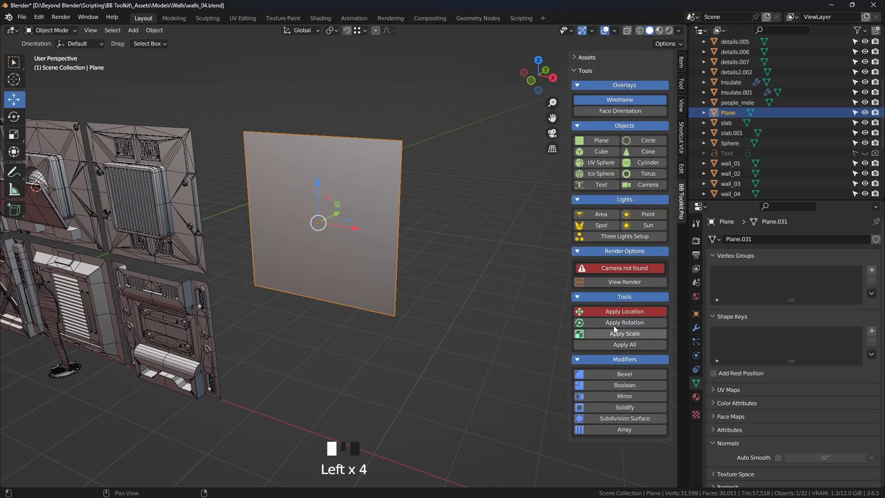
click(480, 297)
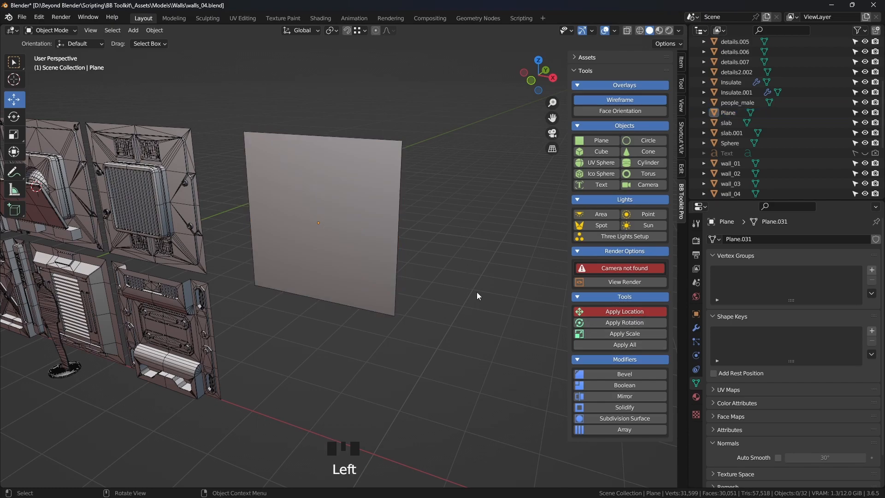
click(367, 210)
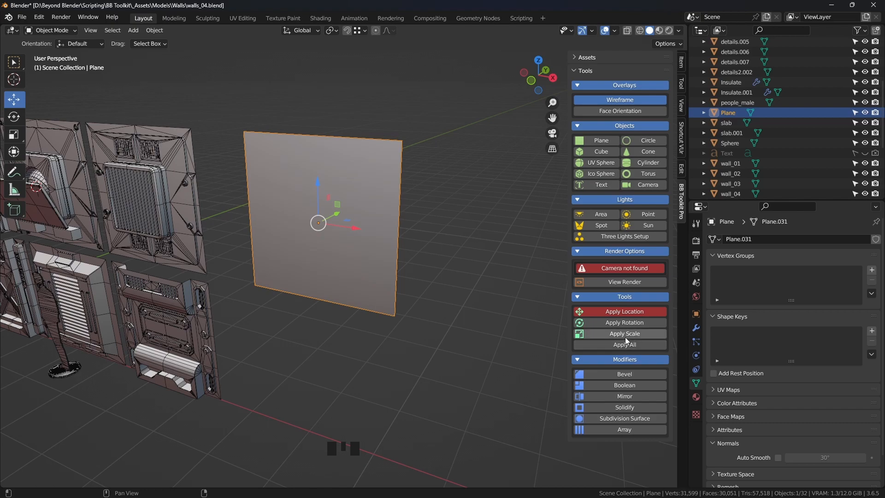
key(ctrl+a)
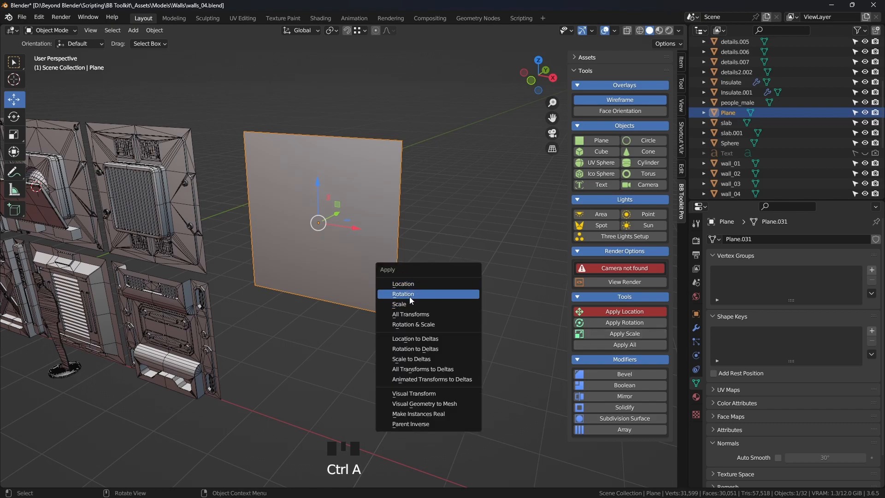
click(513, 317)
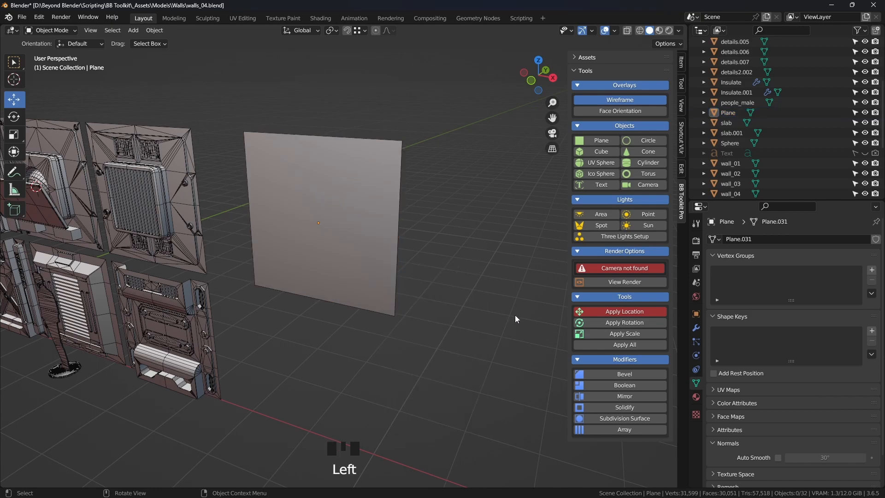
click(350, 241)
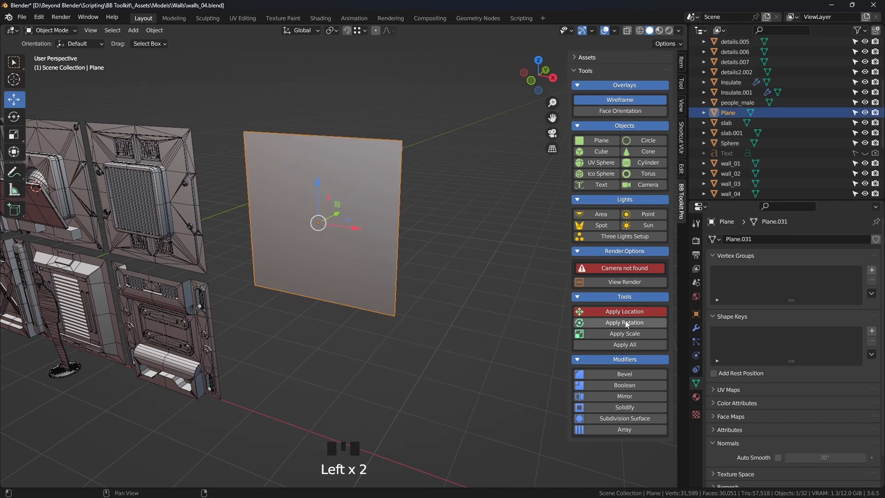
Step: Enter Edit Mode on the upright plane with face selection and select its single face
mouse_move(429, 277)
middle_down()
mouse_move(435, 279)
mouse_move(389, 271)
mouse_move(424, 287)
middle_up()
scroll(473, 286, down, 2)
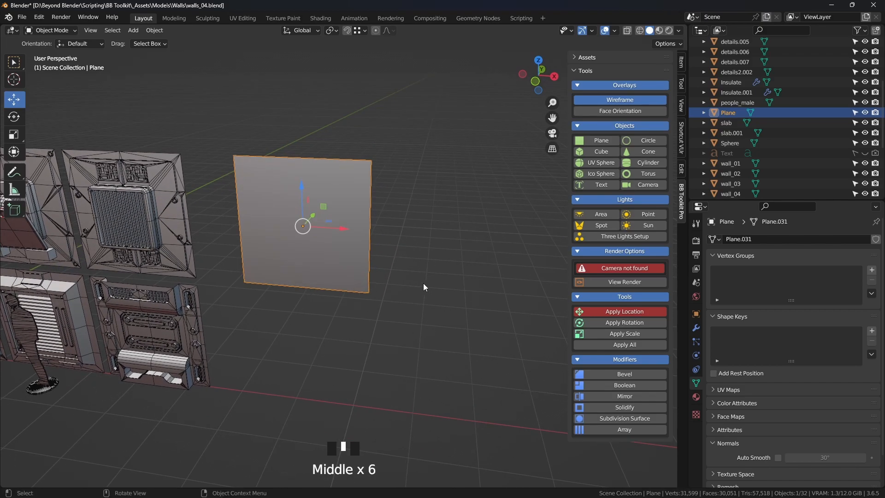
key(KP_Decimal)
scroll(414, 275, down, 3)
middle_drag(406, 272, 386, 265)
scroll(355, 281, down, 2)
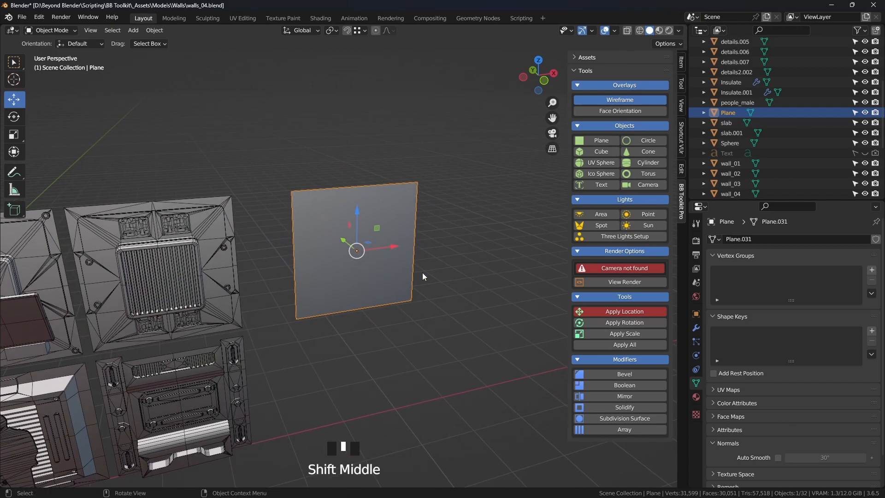
scroll(422, 272, up, 2)
key(Tab)
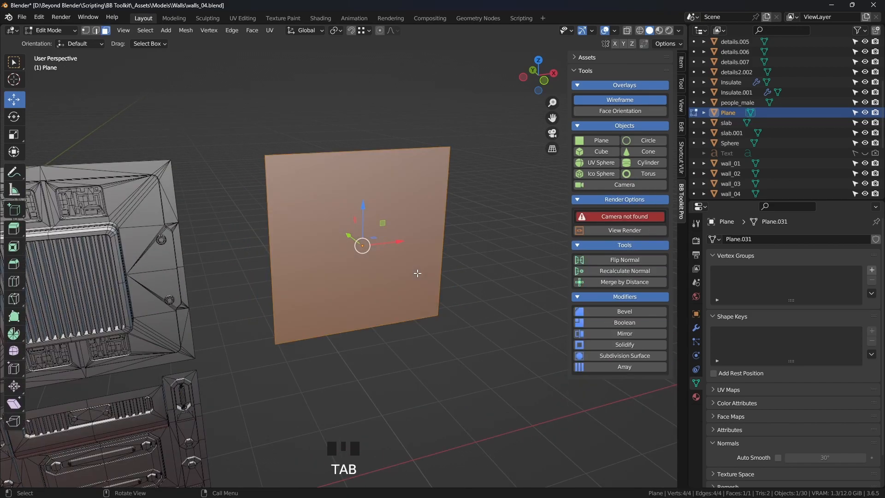
click(106, 30)
click(480, 234)
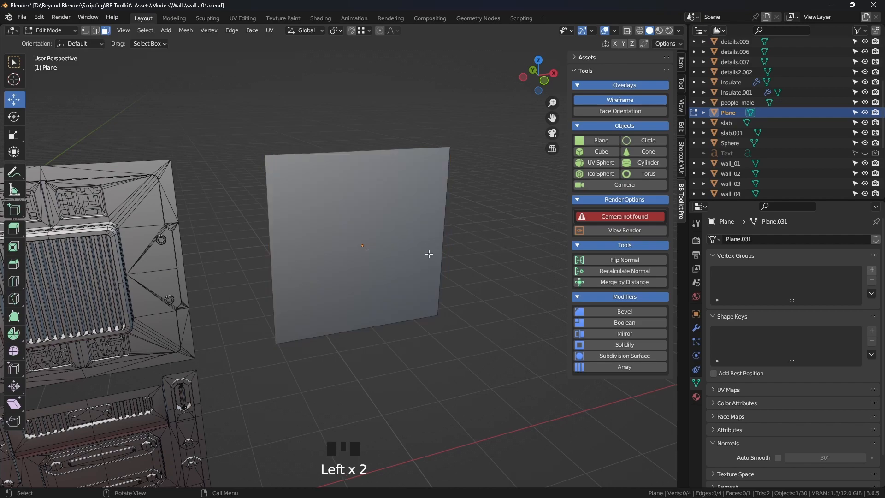
middle_drag(422, 253, 366, 257)
click(387, 228)
shift+middle_drag(462, 285, 457, 249)
middle_drag(457, 249, 457, 249)
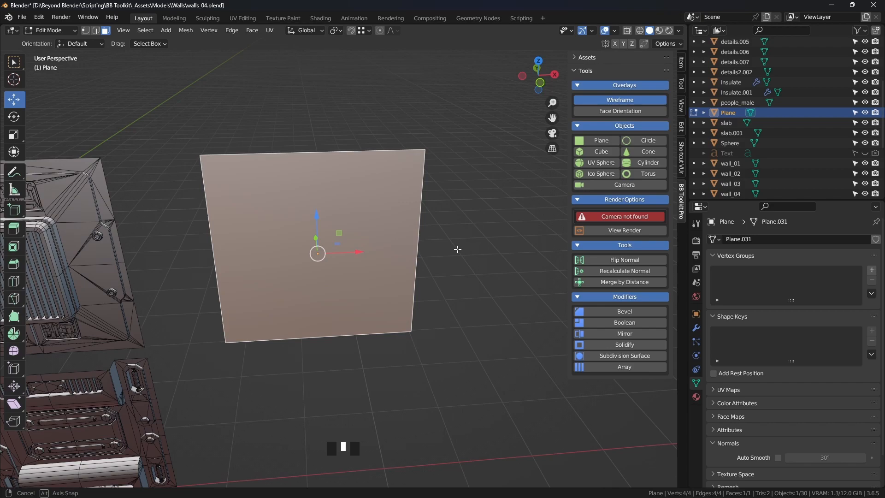
Step: Add two evenly spaced vertical loop cuts to the plane without sliding them, and clear the selection
click(471, 218)
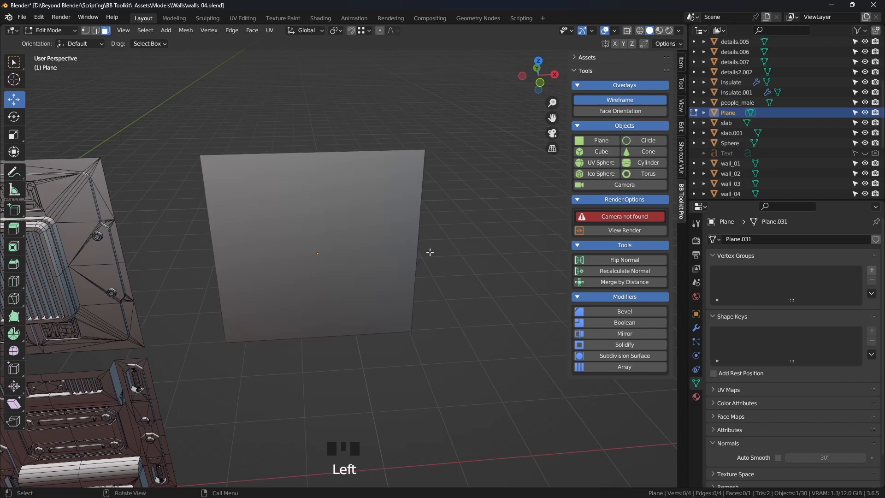
key(ctrl+r)
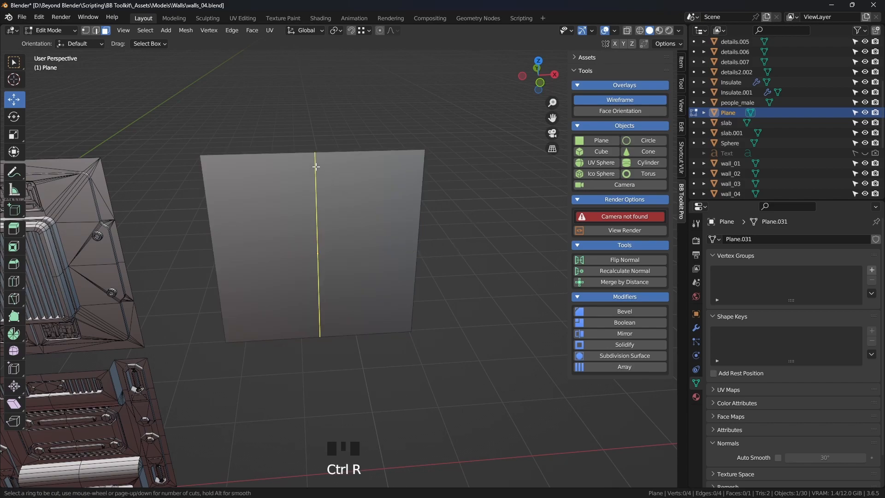
scroll(314, 169, up, 1)
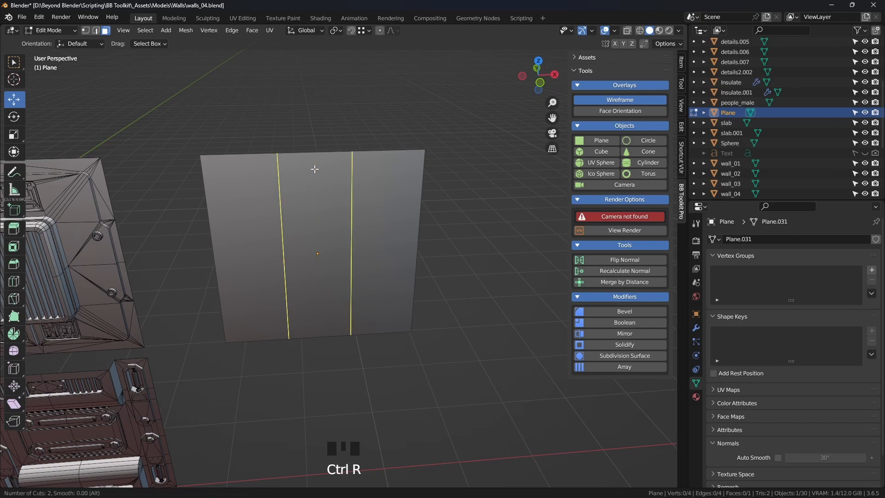
click(328, 164)
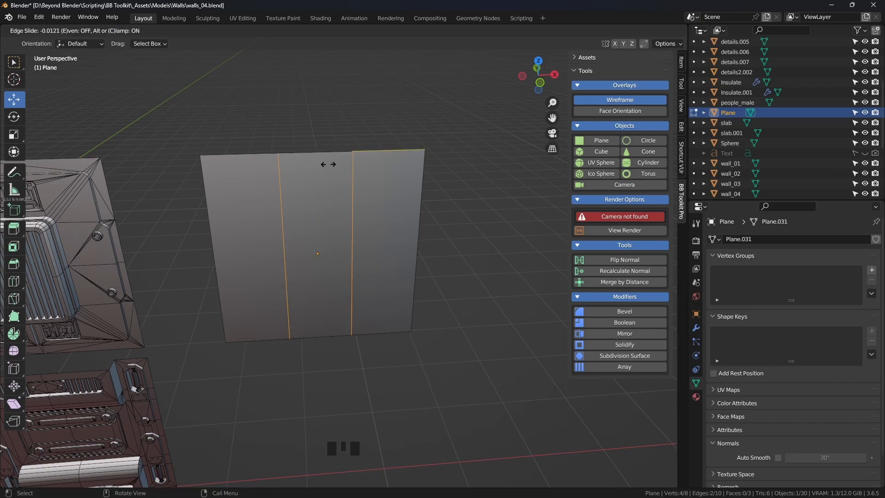
right_click(327, 164)
middle_drag(333, 216, 436, 258)
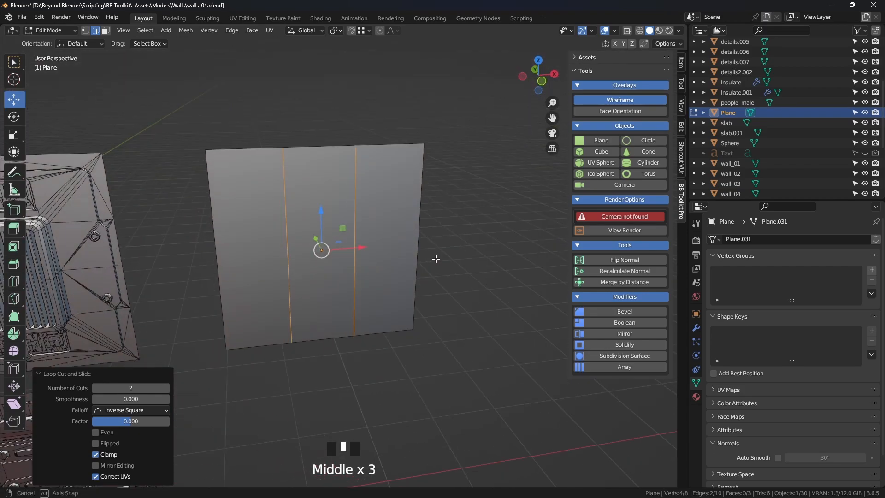
click(525, 246)
middle_drag(525, 246, 488, 271)
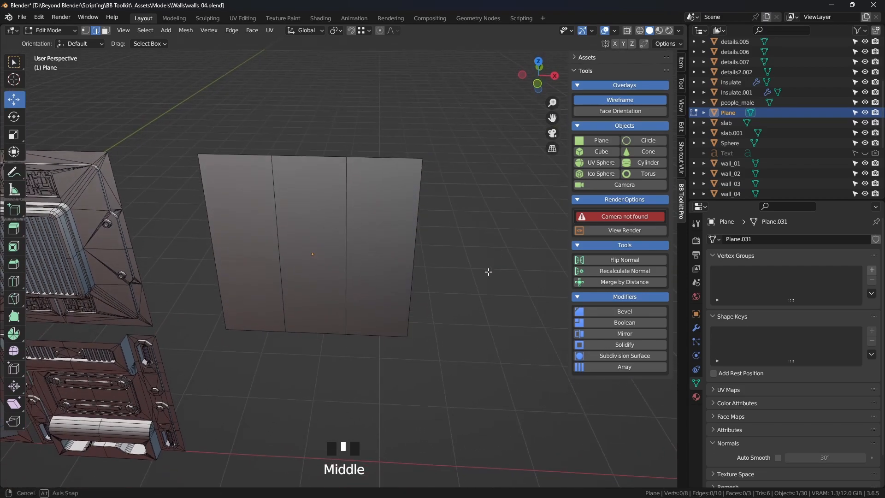
Step: In face selection, select the plane's middle strip and inset it by about 0.097 m
click(105, 31)
middle_drag(420, 211, 447, 162)
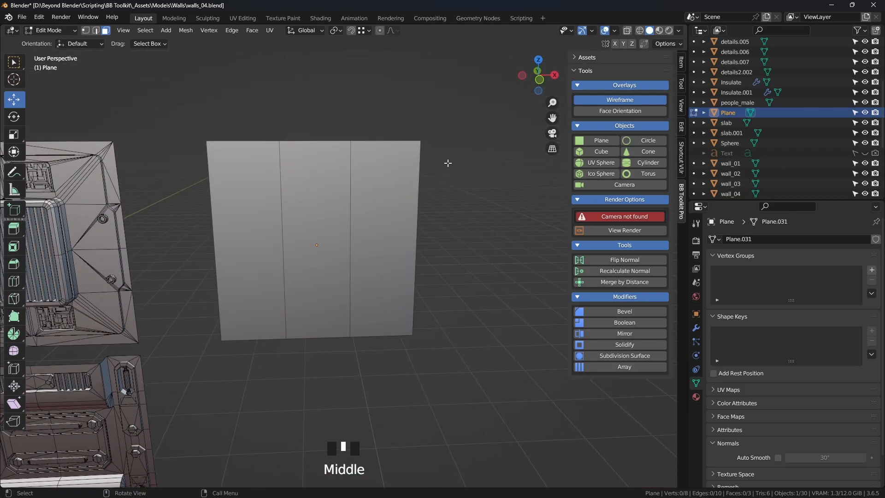
click(343, 243)
middle_drag(343, 244, 483, 276)
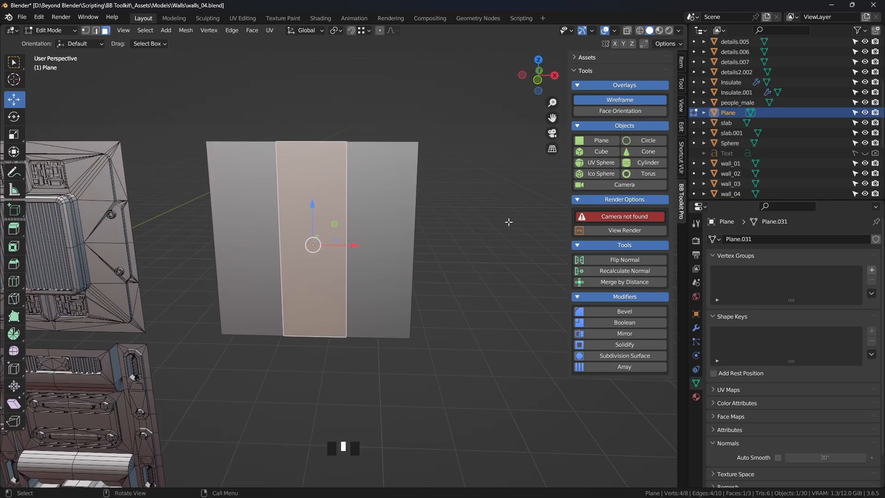
key(i)
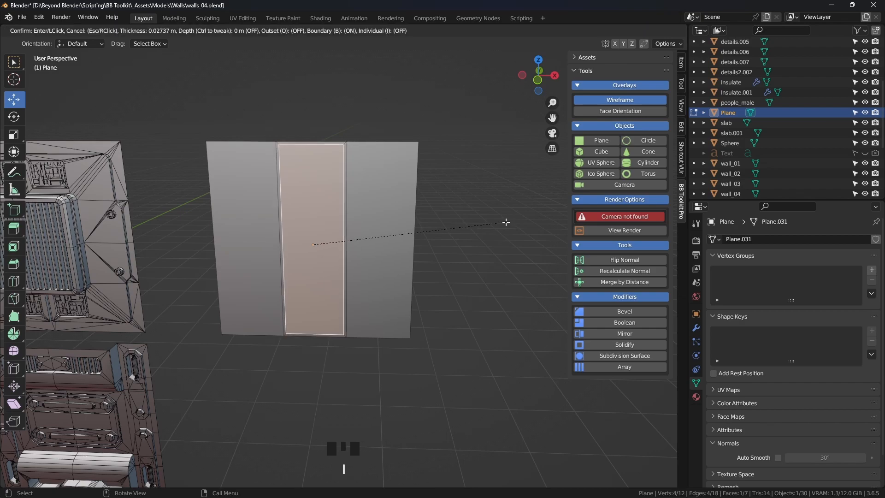
click(498, 224)
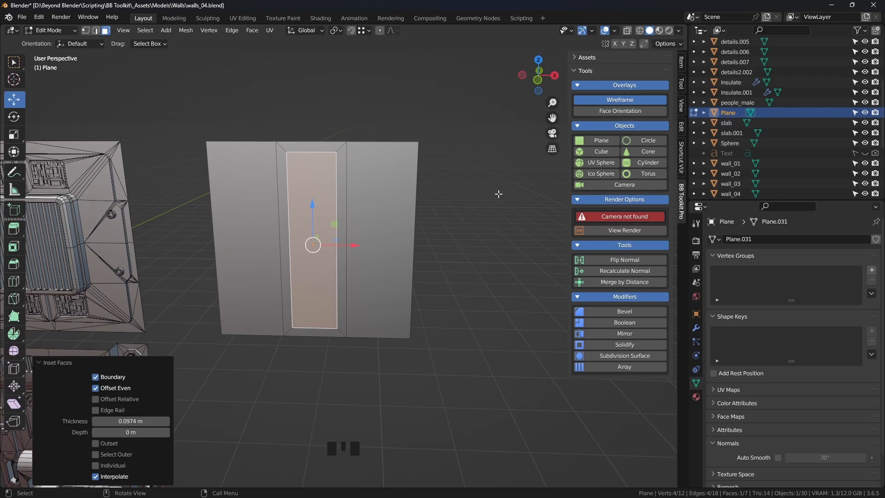
Step: Scale the inset face along Z to about 0.684 to shorten it
key(s)
key(z)
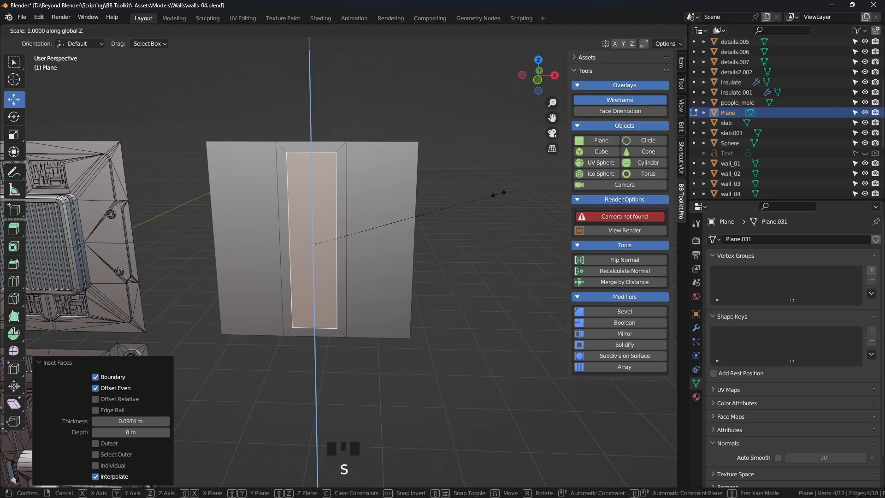
click(442, 208)
Step: Extrude the shortened inset face outward by about 0.13 m along its normal to form a raised block
middle_drag(442, 209, 499, 265)
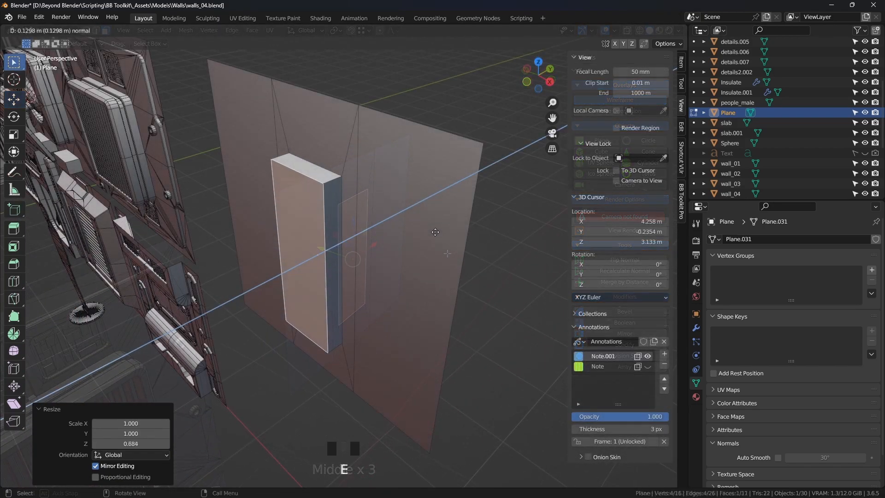
key(e)
click(430, 235)
shift+middle_drag(400, 239, 437, 170)
key(3)
click(357, 208)
scroll(357, 209, up, 2)
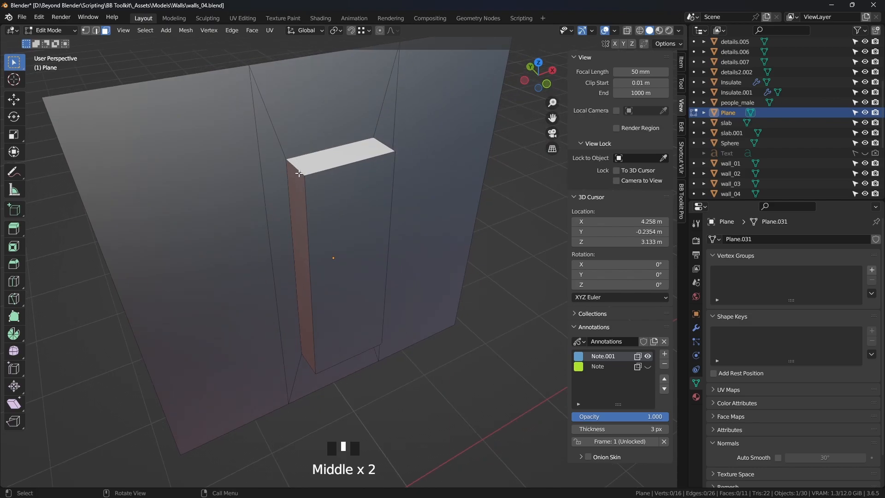
Step: Switch to edge selection and select the four corner edges running along the depth of the raised block
middle_drag(321, 220, 364, 239)
key(Tab)
scroll(351, 221, down, 2)
key(Tab)
scroll(356, 233, up, 3)
scroll(405, 255, down, 2)
click(96, 30)
scroll(366, 222, up, 2)
click(254, 155)
shift+click(376, 108)
middle_drag(449, 236, 413, 328)
shift+click(354, 340)
shift+click(293, 323)
scroll(419, 260, down, 2)
middle_drag(419, 261, 425, 326)
scroll(457, 297, up, 1)
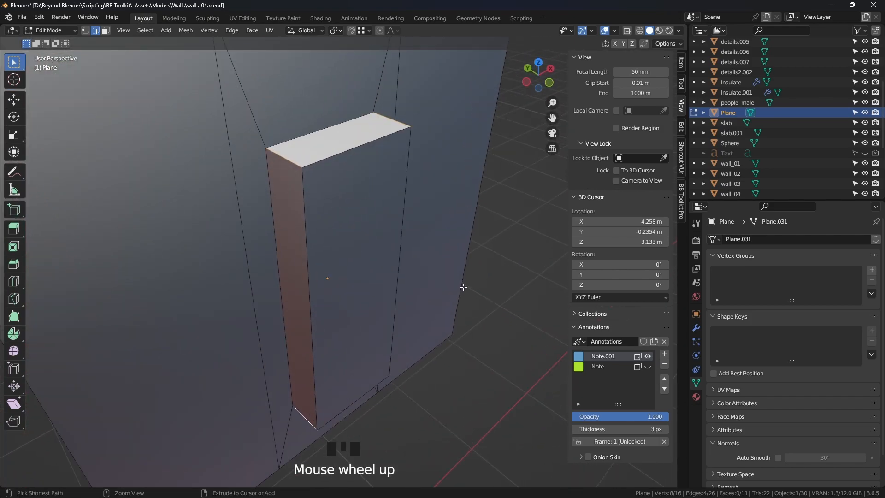
Step: Try a percent-based bevel of about 7.6% on the block's four corner edges, and inspect the panel in object mode
key(ctrl+b)
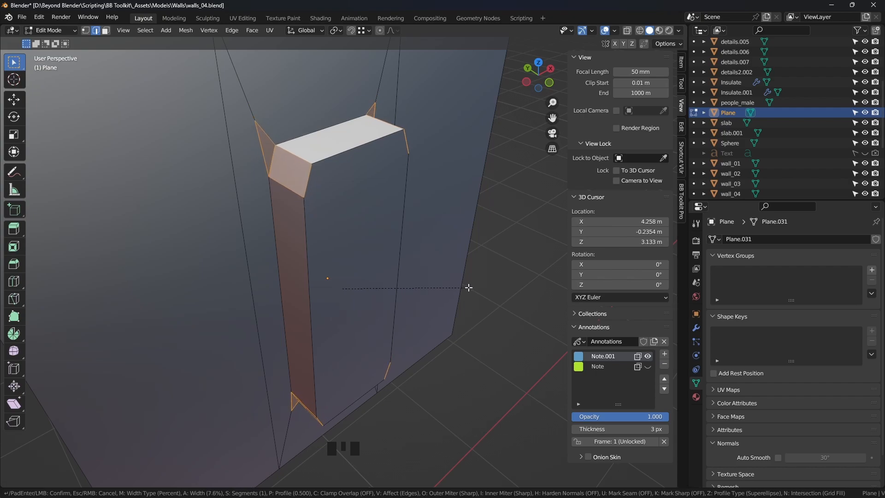
click(468, 288)
key(Tab)
scroll(465, 309, down, 2)
middle_drag(465, 308, 401, 287)
click(681, 201)
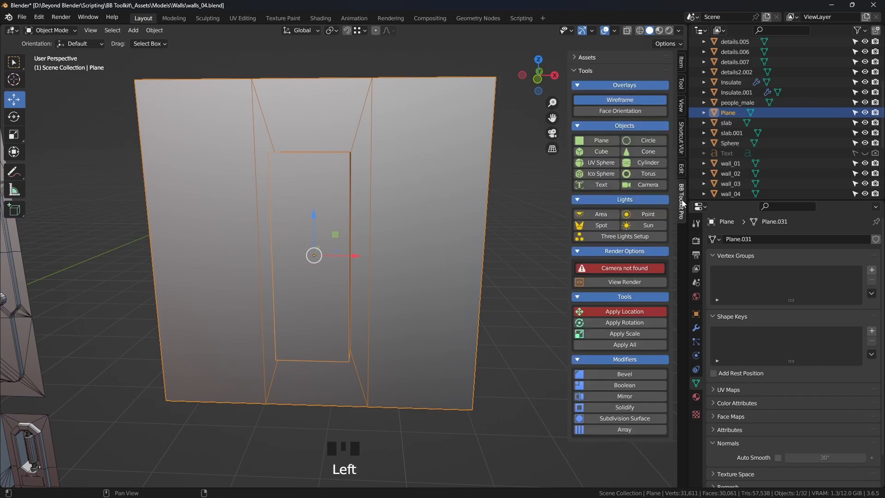
shift+middle_drag(433, 318, 317, 185)
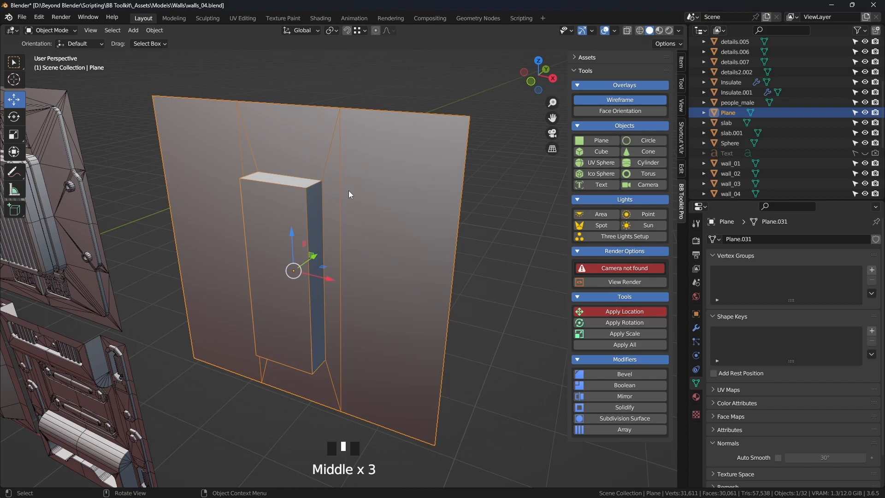
Step: Bevel the block's four corner edges using the Offset width type with a width of 0.1 m
key(Tab)
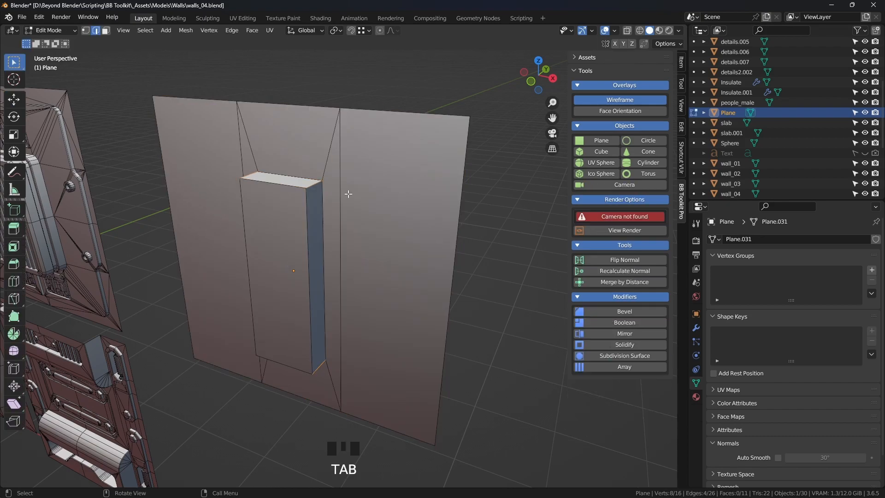
key(ctrl+b)
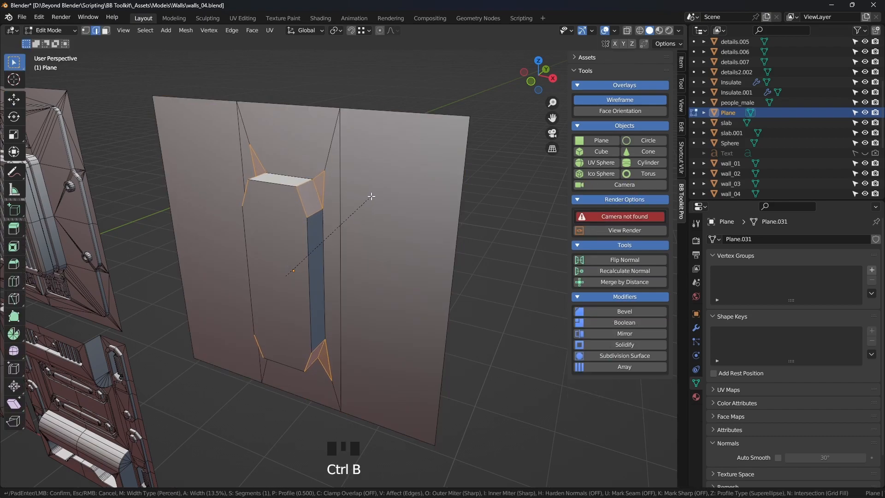
click(373, 196)
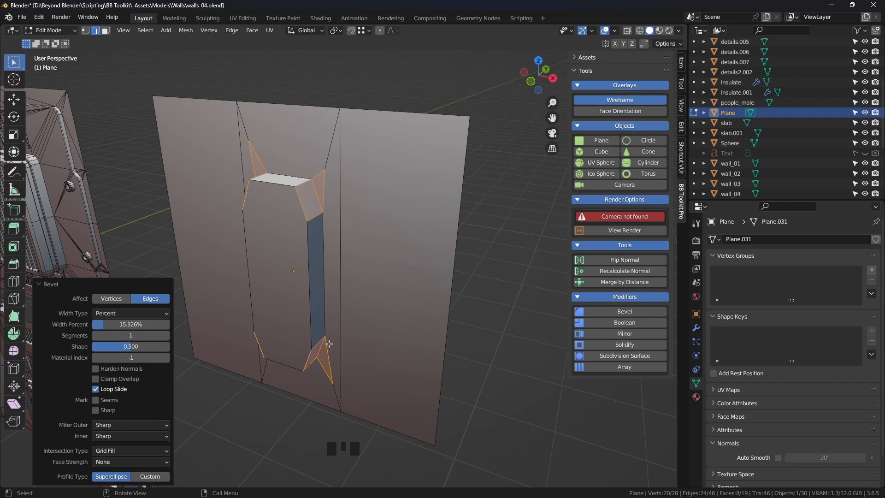
middle_drag(318, 221, 261, 198)
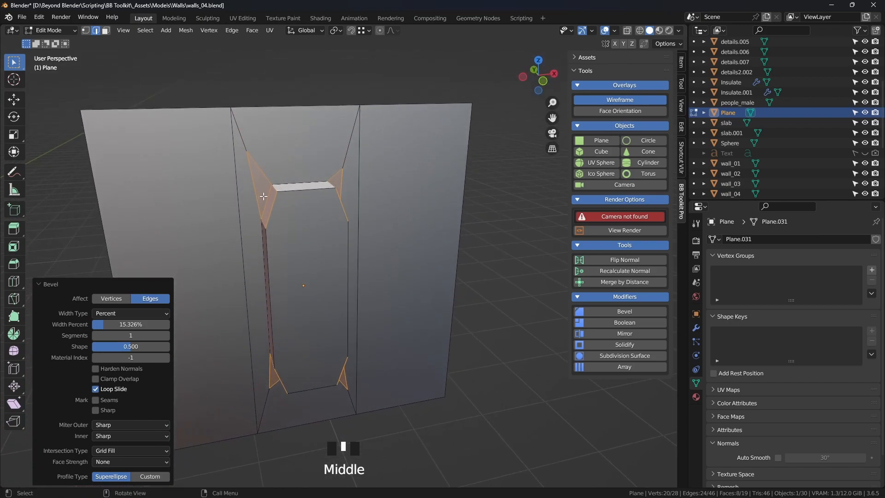
click(119, 313)
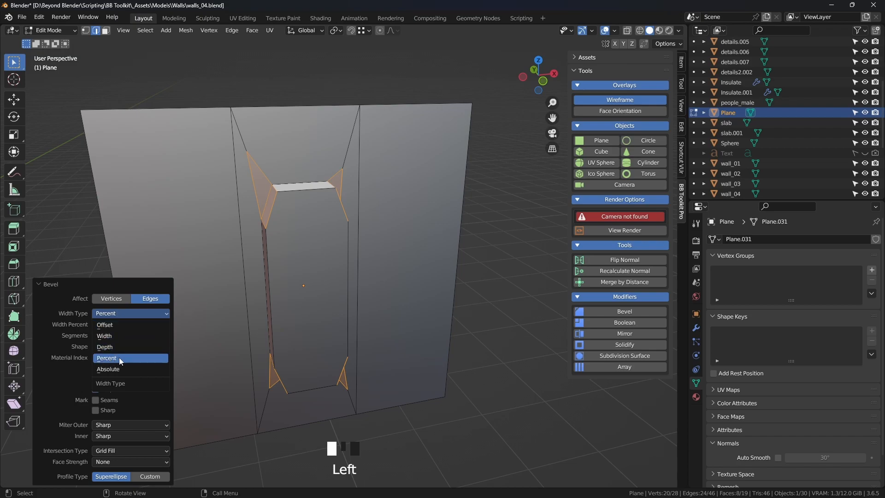
click(115, 324)
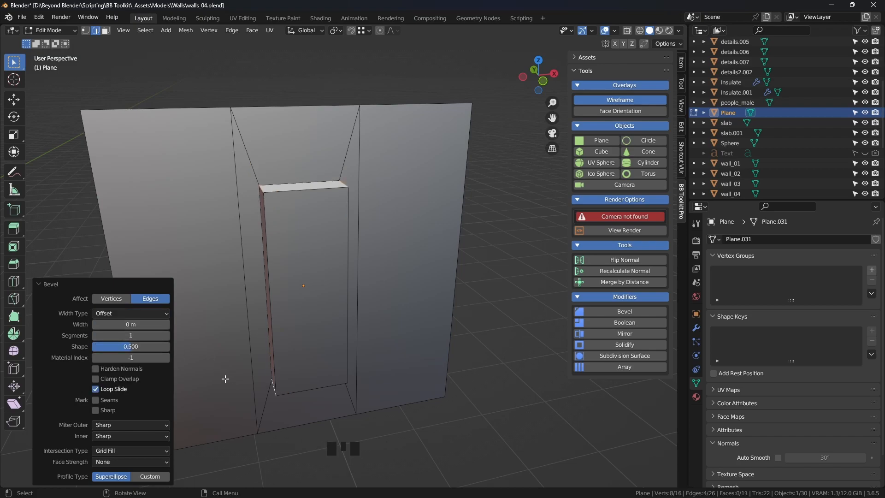
drag(115, 324, 139, 325)
middle_drag(281, 219, 379, 229)
scroll(381, 223, up, 2)
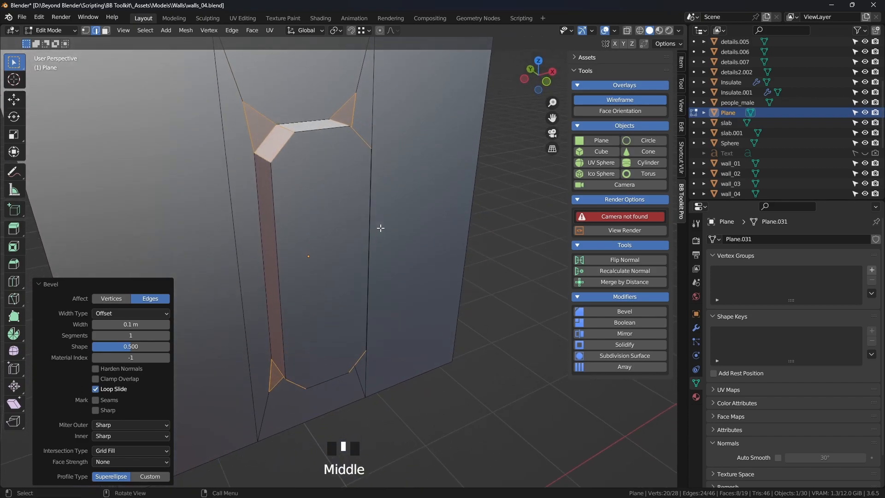
Step: Increase the corner bevel to 4 segments and check the rounded block from several sides
click(167, 335)
click(167, 336)
click(168, 335)
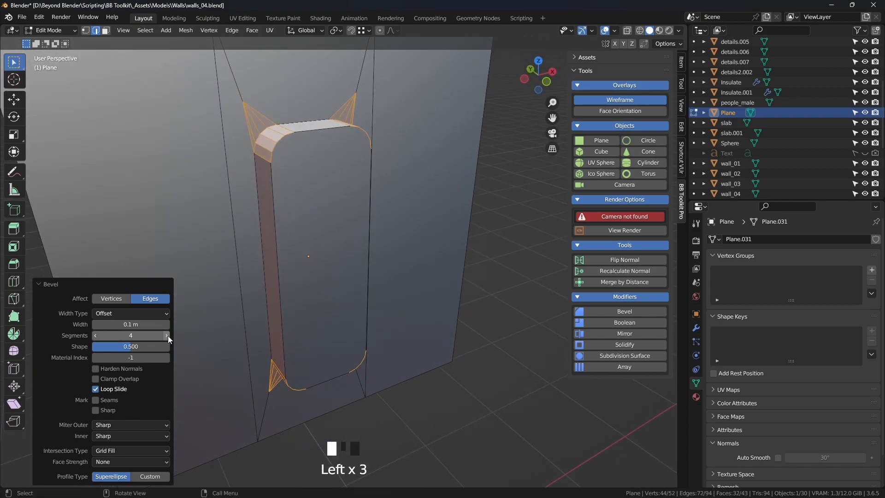
middle_drag(258, 258, 264, 190)
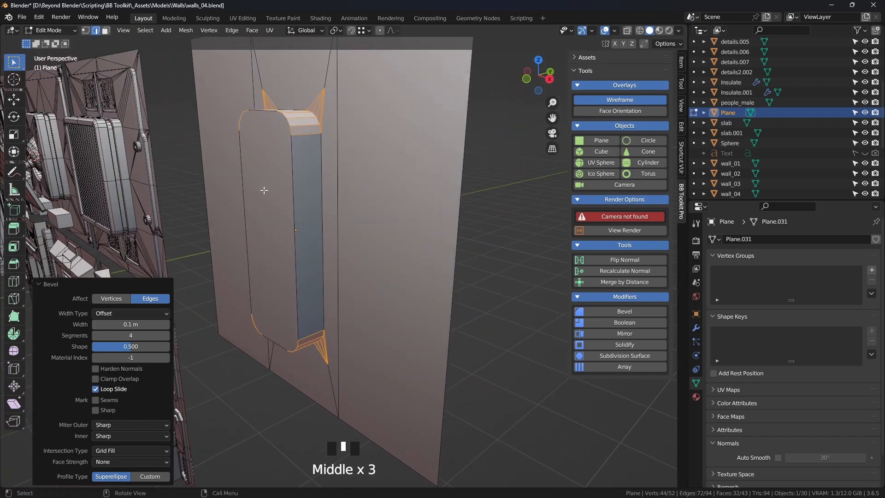
middle_drag(299, 130, 292, 125)
middle_drag(330, 282, 604, 120)
Step: In object mode, hide the wireframe overlay and apply Shade Auto Smooth to the wall panel
scroll(390, 257, down, 2)
key(Tab)
click(507, 287)
click(505, 156)
middle_drag(505, 155, 377, 169)
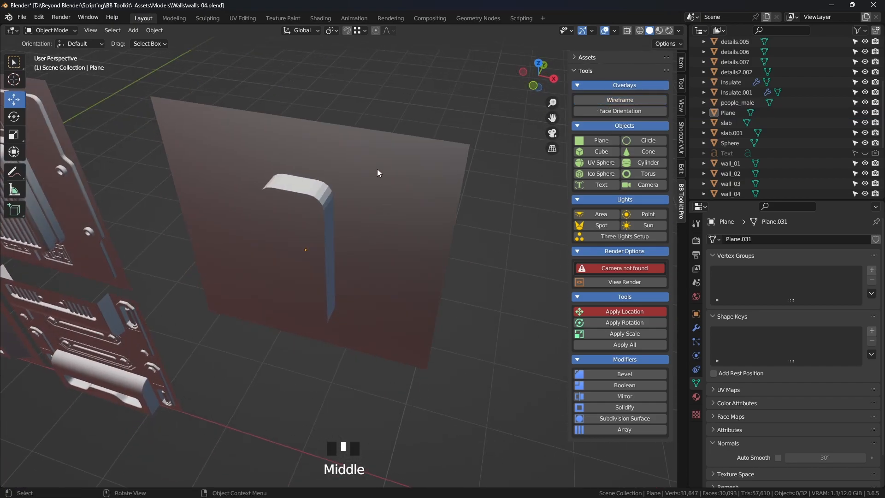
click(376, 168)
right_click(379, 181)
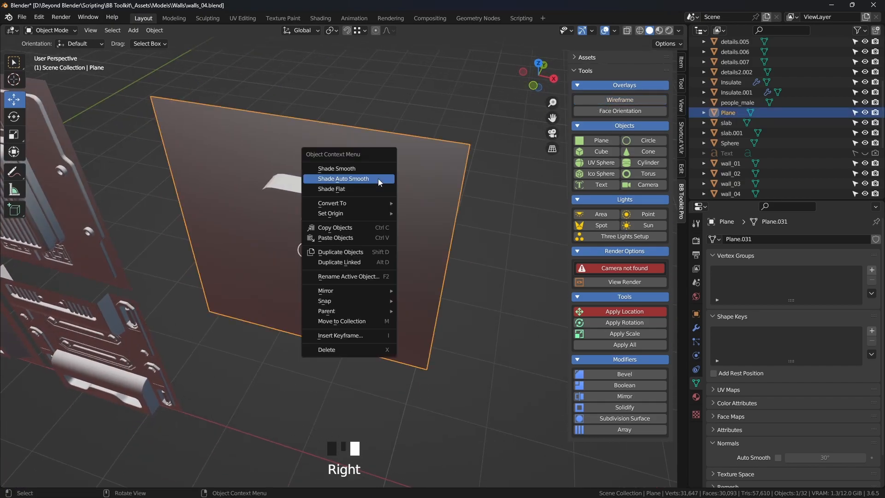
click(342, 181)
middle_drag(353, 176, 369, 195)
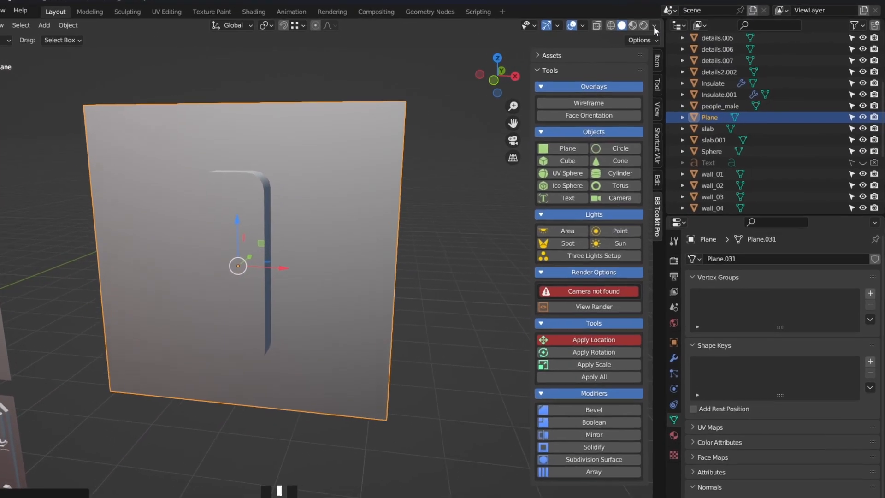
Step: Enable Cavity in the viewport shading and set its world-space valley to 2
click(678, 30)
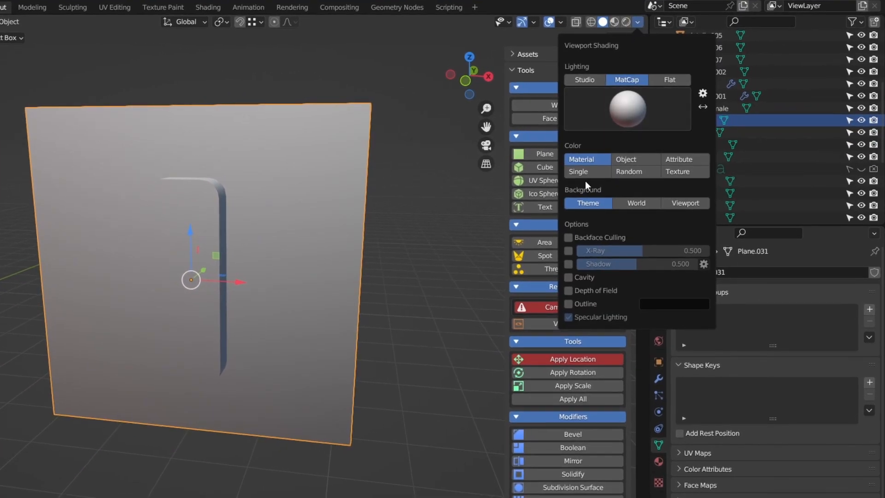
click(568, 277)
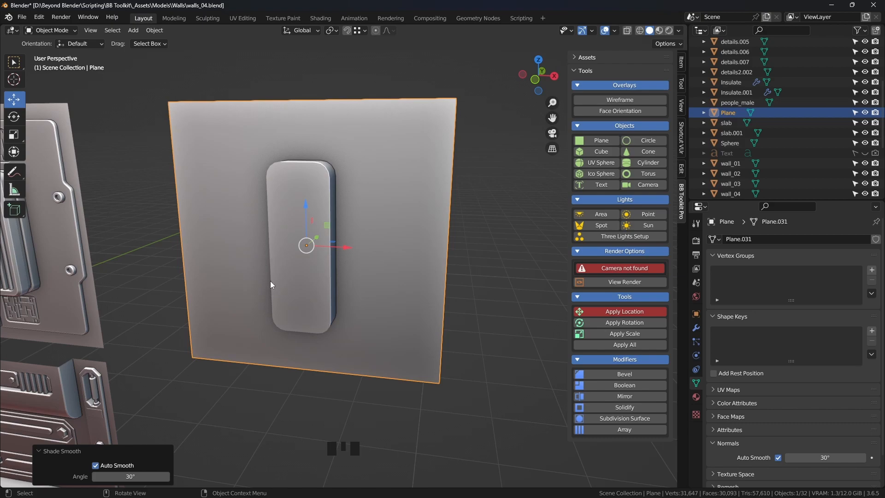
click(678, 30)
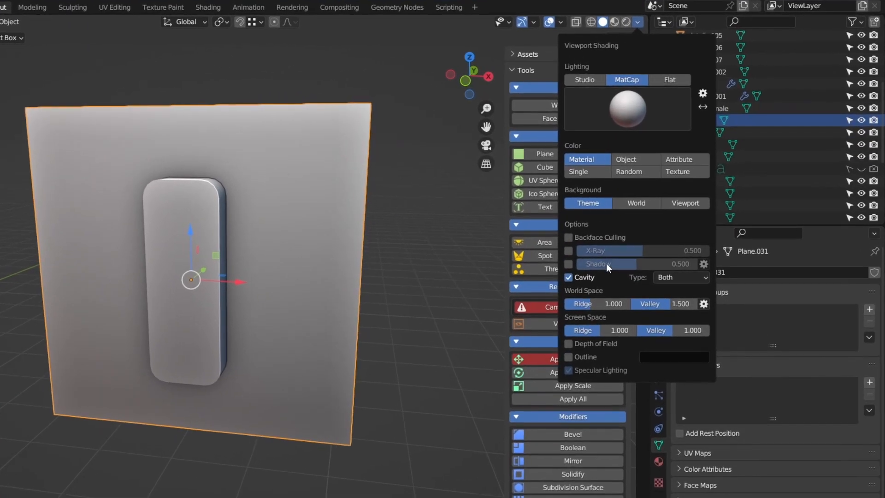
click(668, 304)
text(2)
key(Return)
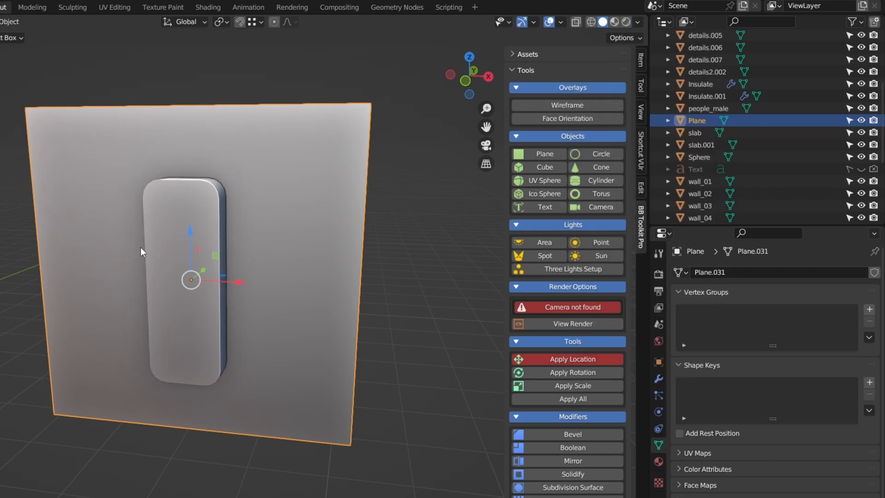
Step: Raise the world-space cavity valley to 2.5
middle_drag(177, 272, 263, 298)
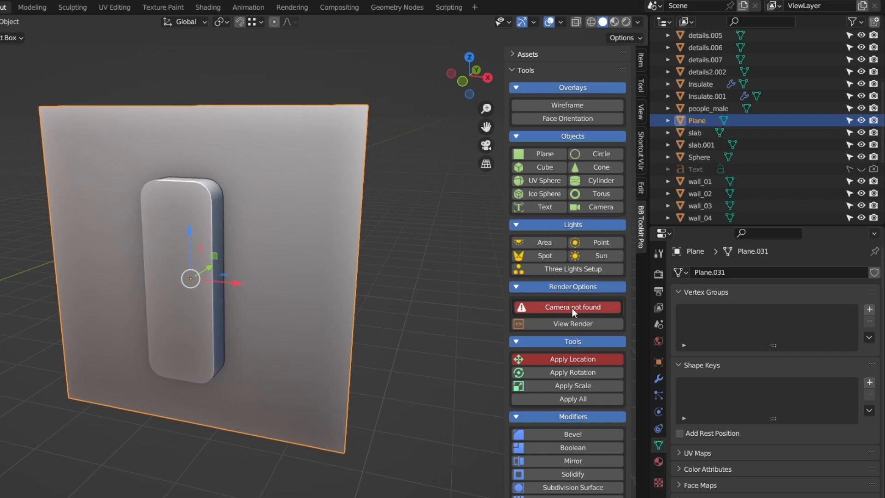
click(637, 23)
click(683, 303)
text(2.5)
key(Return)
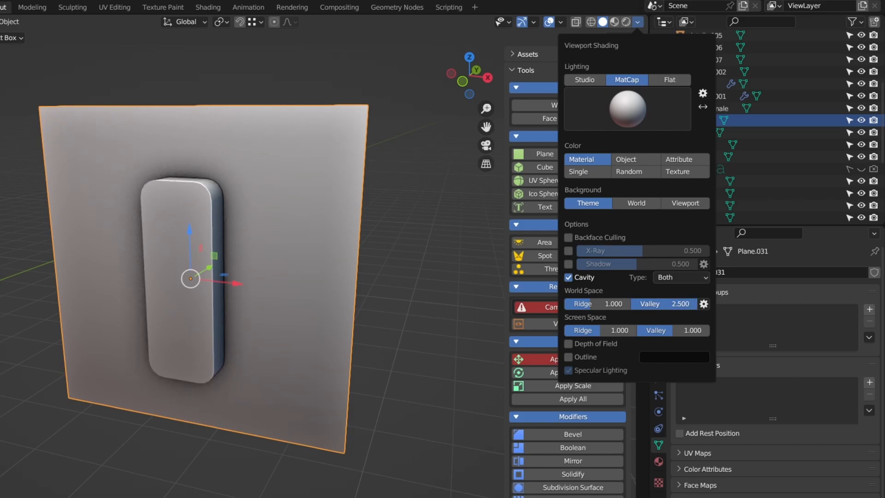
Step: Set the world-space cavity valley to 1 and deselect the wall panel
mouse_move(683, 304)
mouse_down()
mouse_move(651, 304)
mouse_move(676, 304)
mouse_up()
click(681, 304)
text(1)
key(Return)
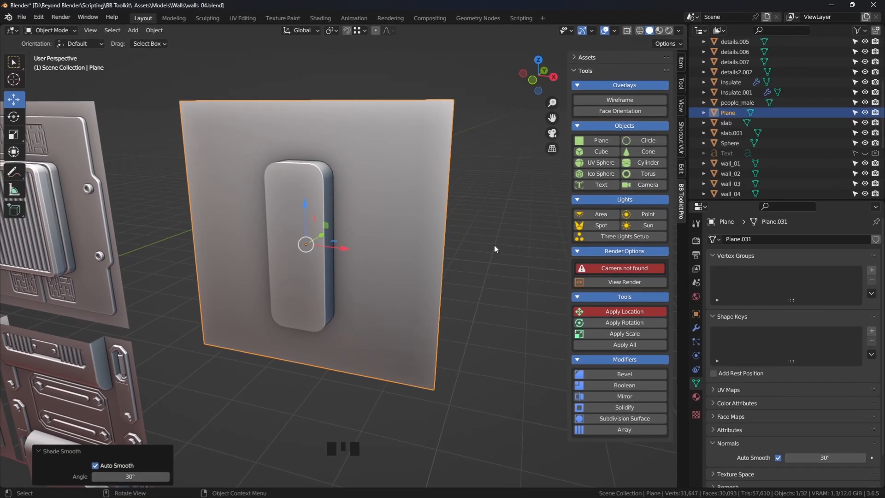
middle_drag(417, 280, 346, 339)
click(483, 267)
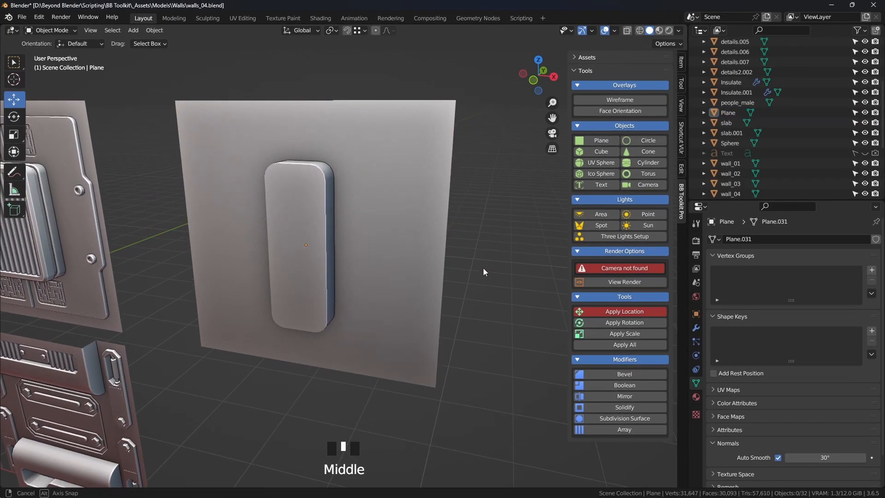
Step: Enter Edit Mode on the wall panel in vertex selection and examine the topology around the block's rounded corners
middle_drag(483, 267, 475, 278)
scroll(380, 212, up, 3)
middle_drag(381, 211, 423, 229)
scroll(399, 223, down, 2)
click(363, 249)
key(Tab)
click(471, 223)
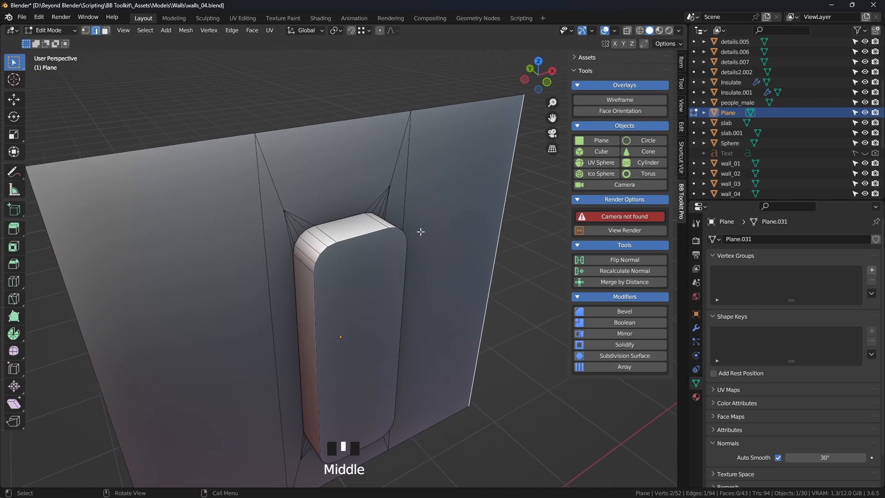
middle_drag(323, 229, 317, 224)
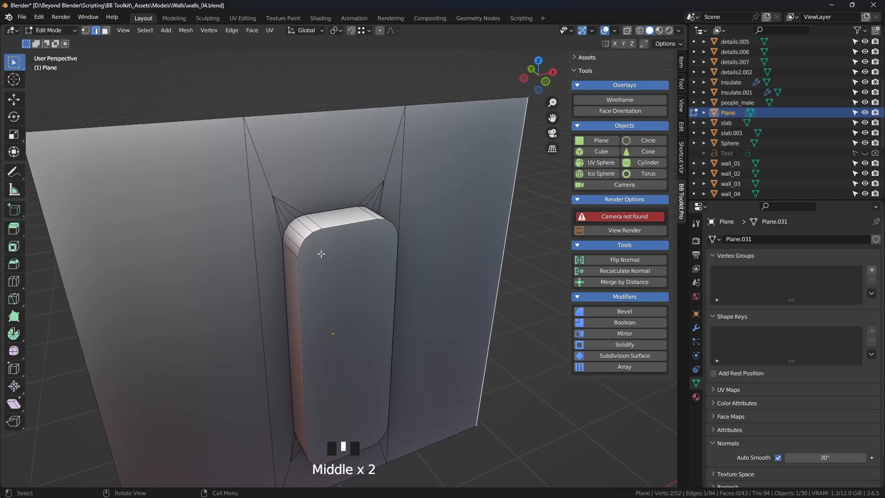
key(1)
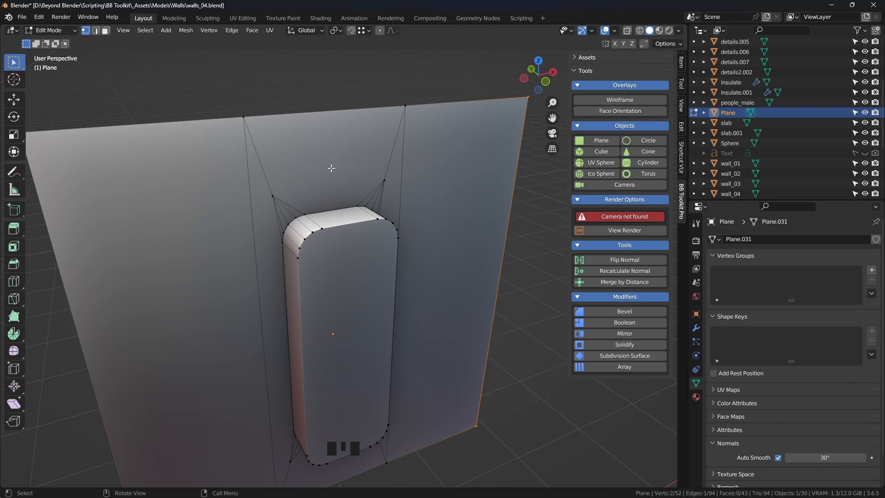
middle_drag(332, 169, 317, 193)
middle_drag(349, 161, 332, 456)
middle_drag(380, 310, 407, 241)
Step: Merge the inset vertex beside the block's upper-left corner into the loop-cut vertex on the panel's top edge, using At Last
click(275, 208)
shift+click(242, 130)
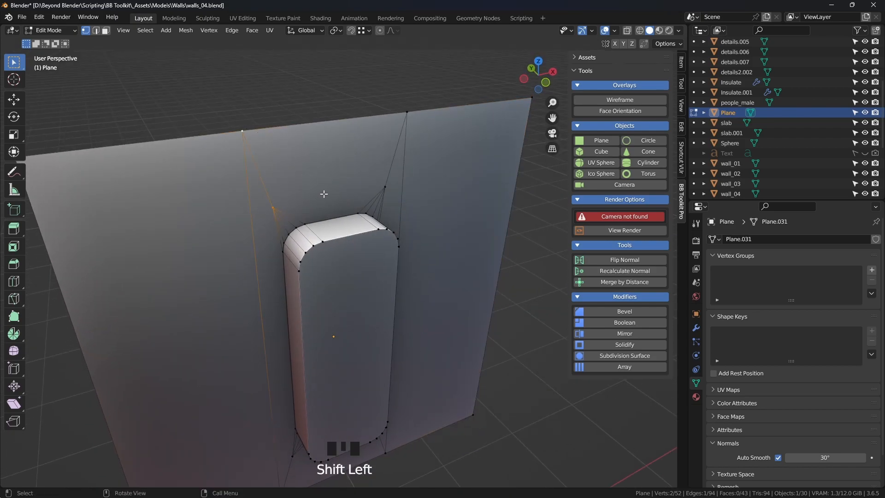
key(m)
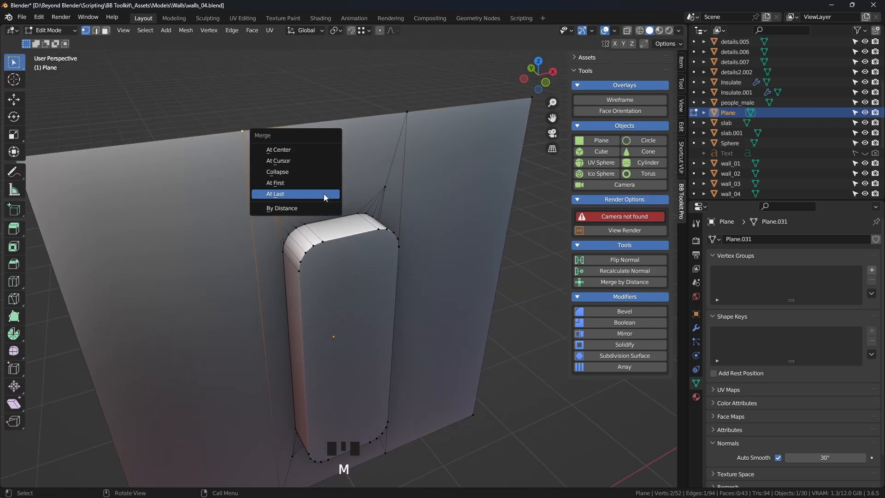
click(292, 194)
middle_drag(322, 92, 337, 217)
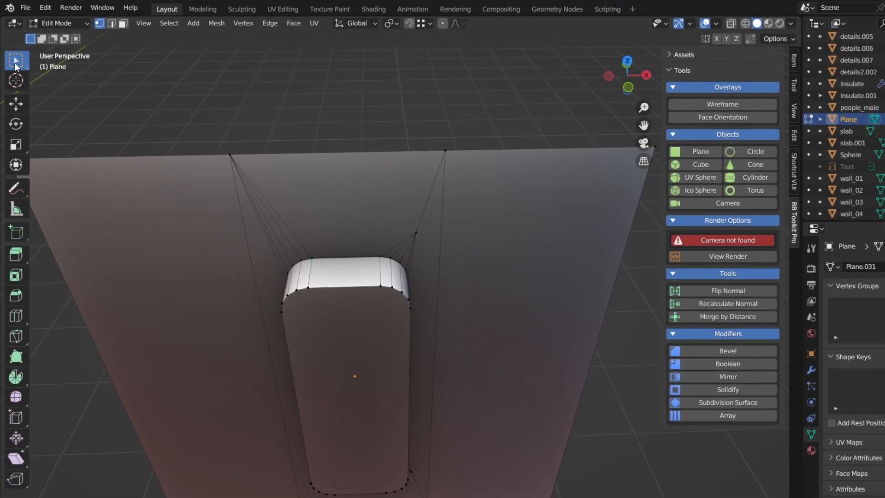
Step: Switch the selection tool to Tweak and enable Auto Merge Vertices
click(14, 65)
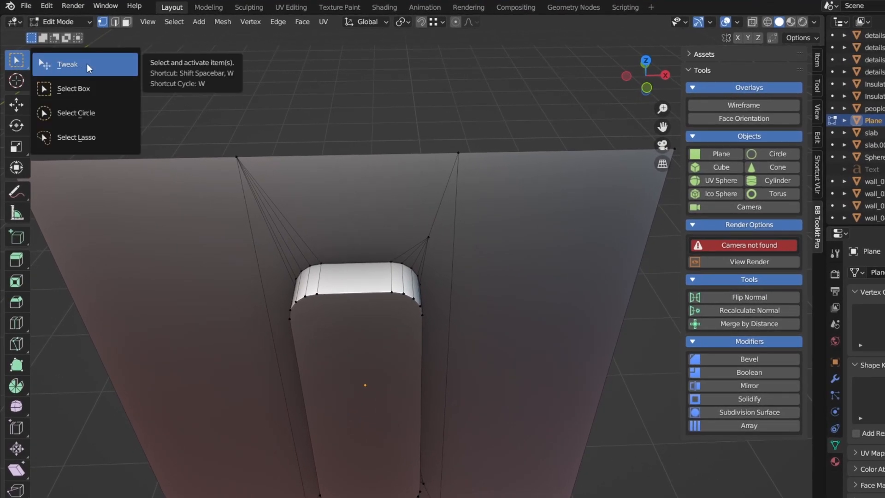
click(14, 63)
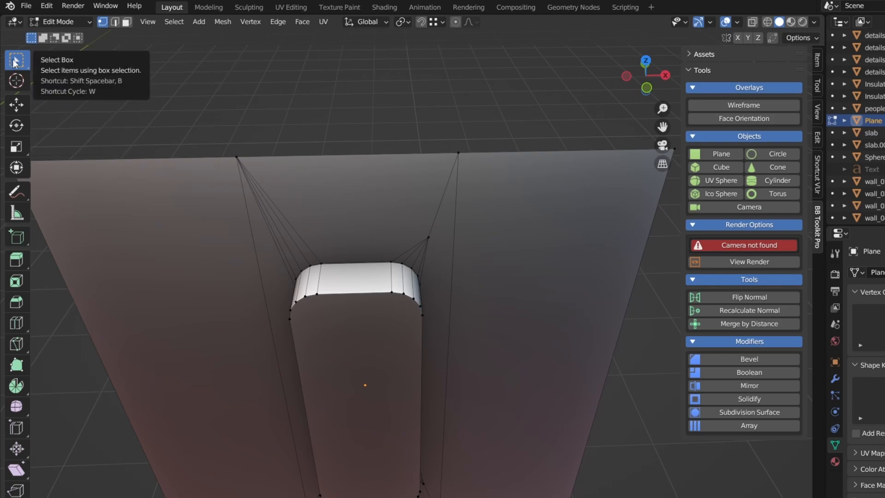
click(17, 64)
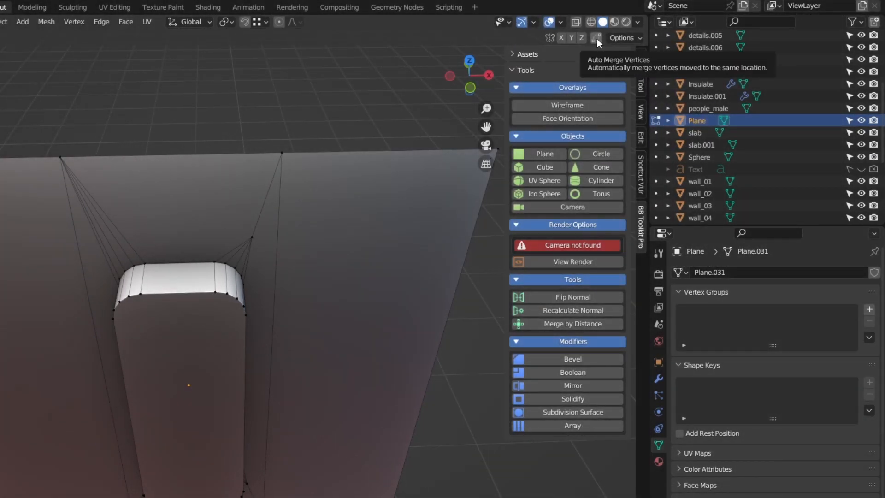
click(596, 39)
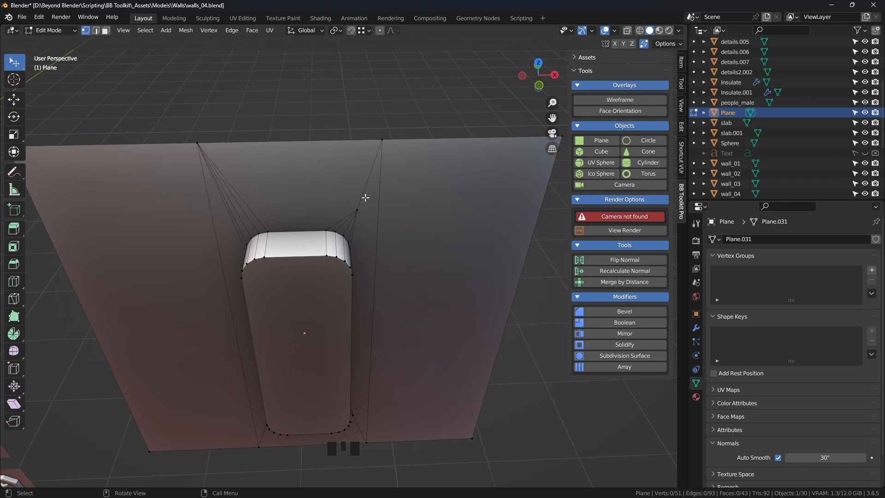
Step: Enable snapping and merge the inset vertex near the block's upper-right corner into the loop-cut vertex on the panel's top edge
drag(358, 210, 382, 139)
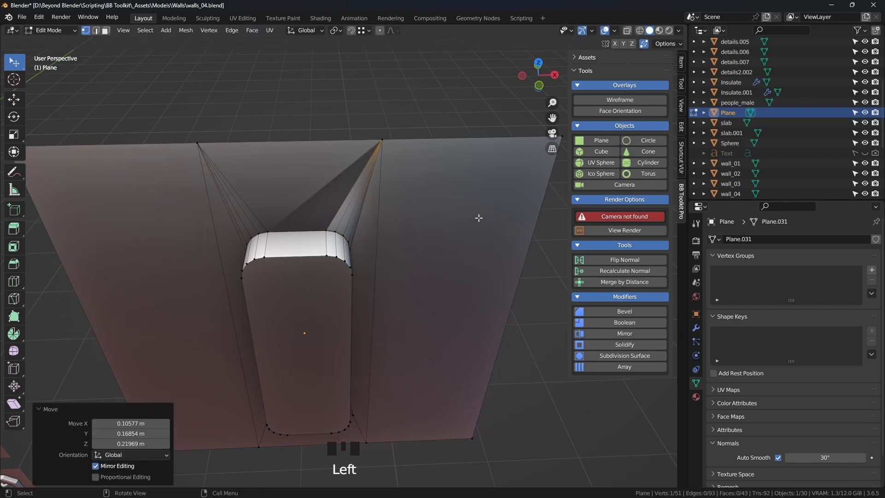
key(ctrl+z)
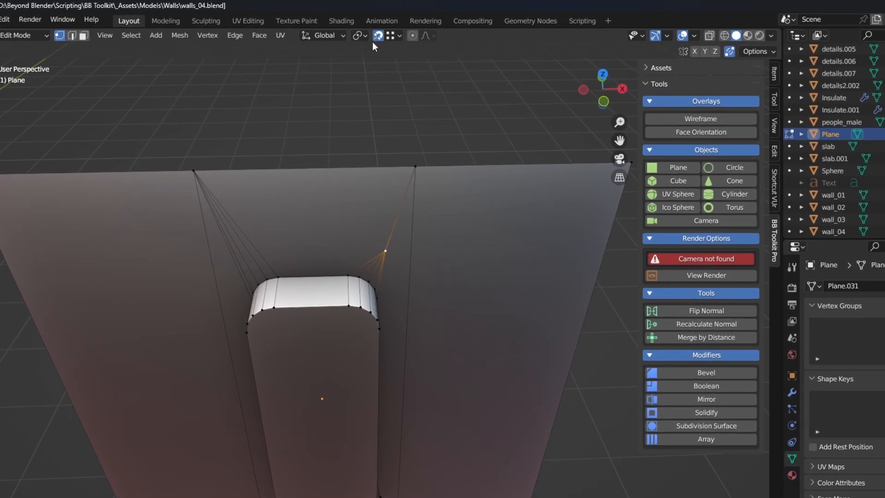
click(395, 36)
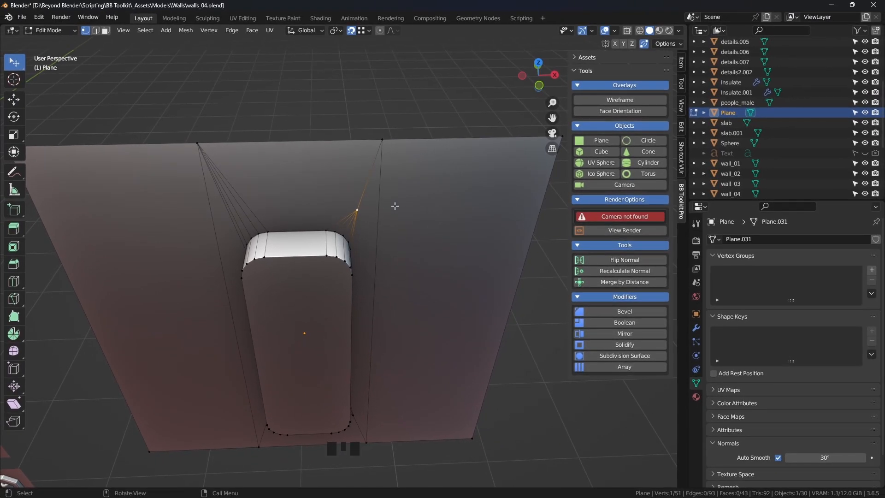
drag(358, 209, 382, 138)
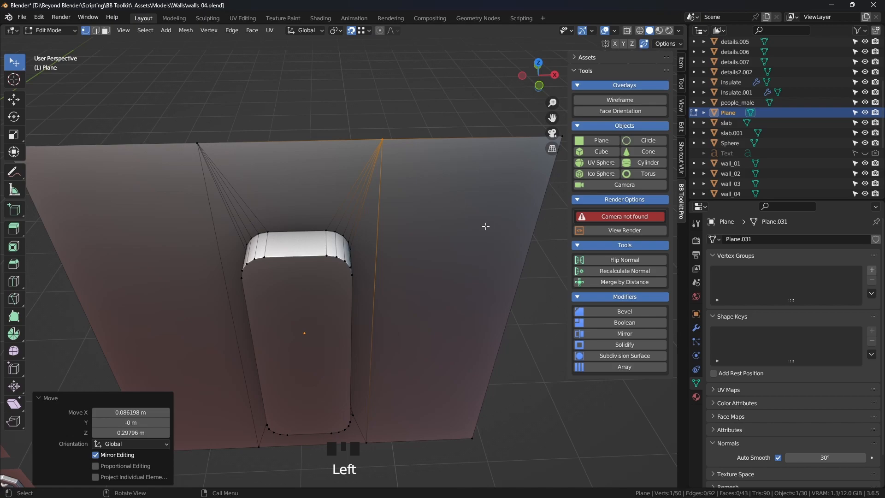
click(537, 332)
Step: Grab the merged top-edge vertex to check that it is joined, and cancel the move
middle_drag(451, 288, 405, 113)
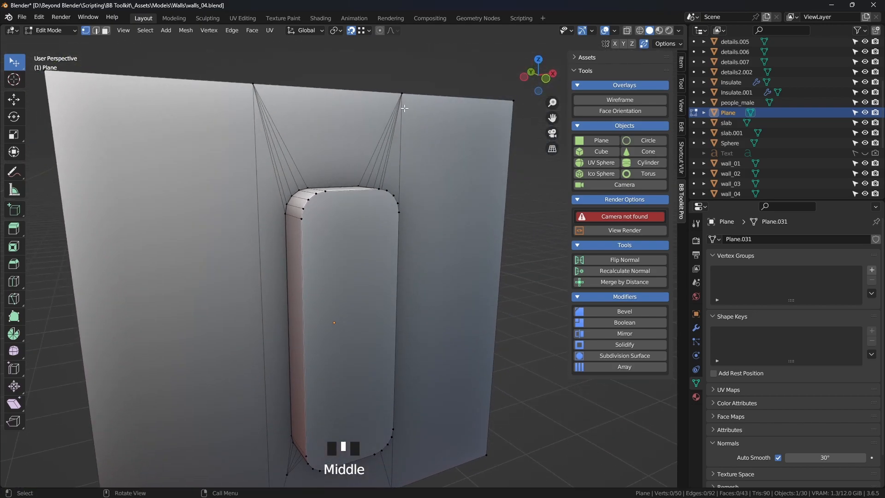
click(402, 96)
key(g)
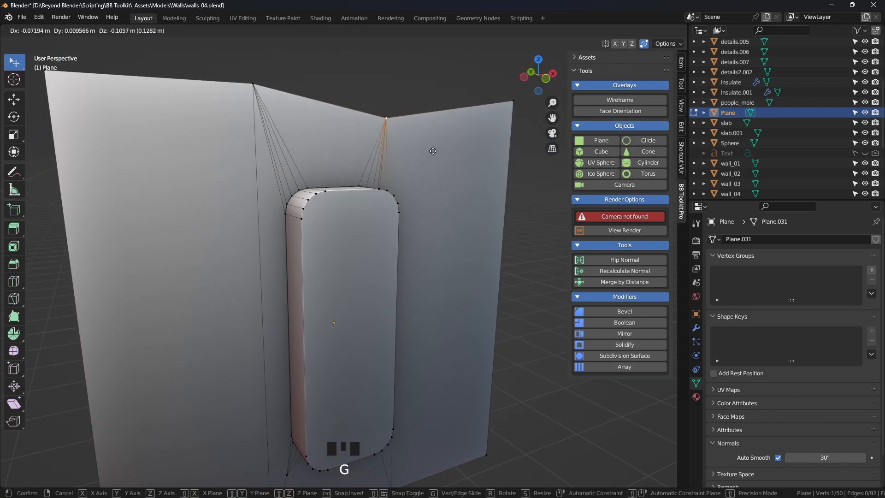
Step: Snap the two inset vertices below the block onto the loop-cut vertices on the panel's bottom edge so they merge
shift+middle_drag(462, 263, 326, 242)
drag(311, 233, 326, 289)
drag(213, 229, 201, 285)
click(306, 344)
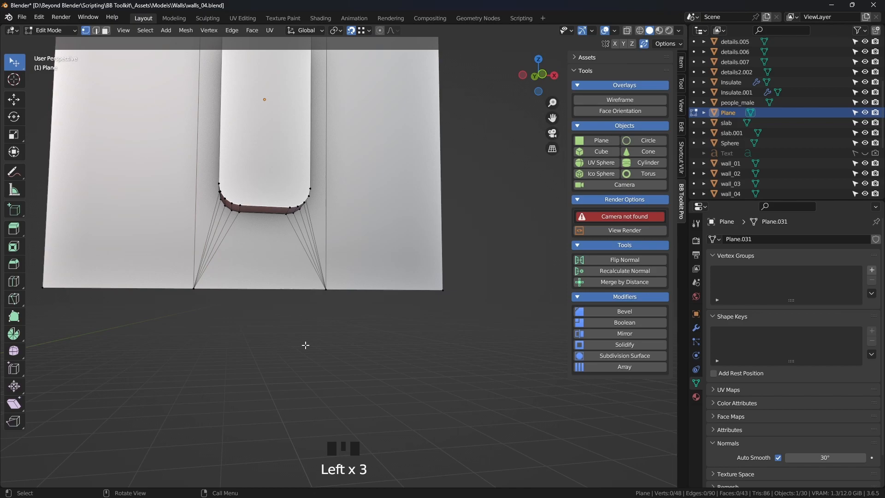
scroll(361, 200, down, 2)
shift+middle_drag(361, 201, 401, 271)
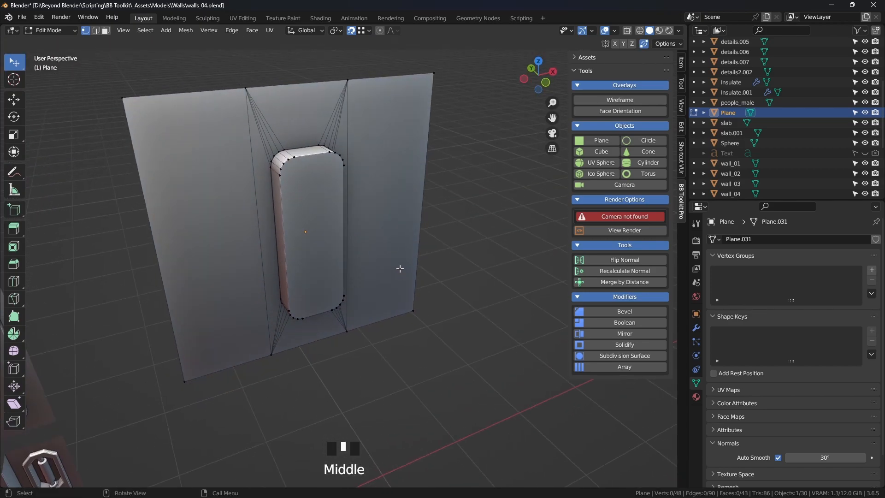
middle_drag(341, 104, 478, 112)
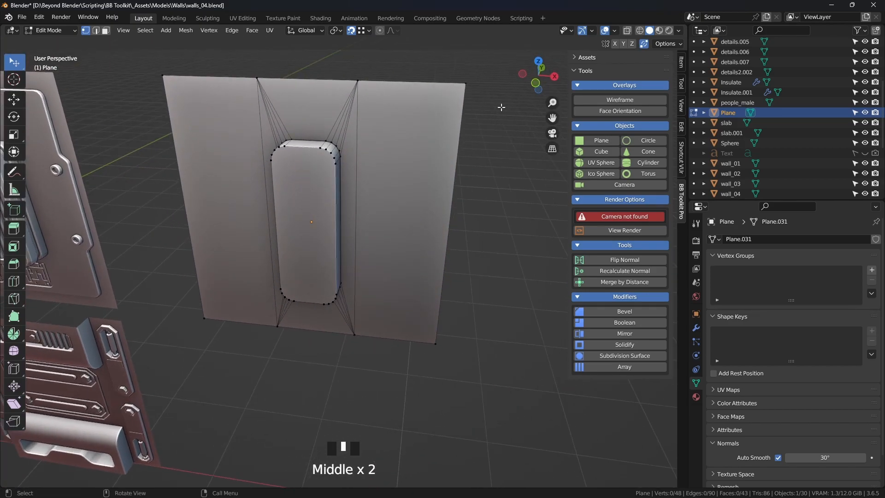
Step: Disable Auto Merge Vertices, restore the Select Box tool and turn off snapping
click(645, 44)
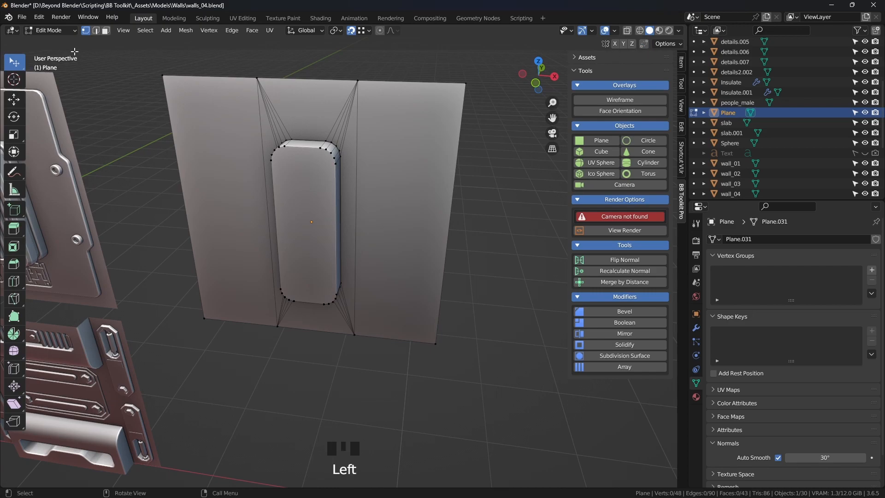
click(14, 69)
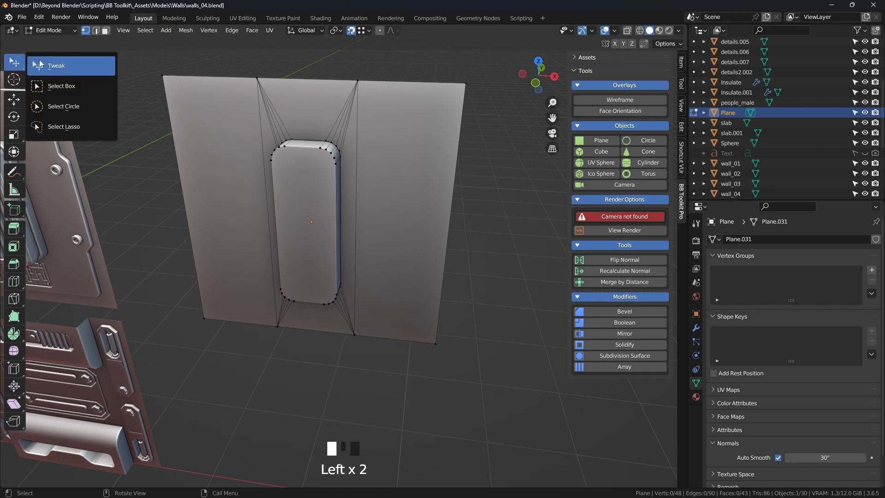
click(70, 91)
click(352, 31)
middle_drag(491, 258, 369, 230)
click(448, 238)
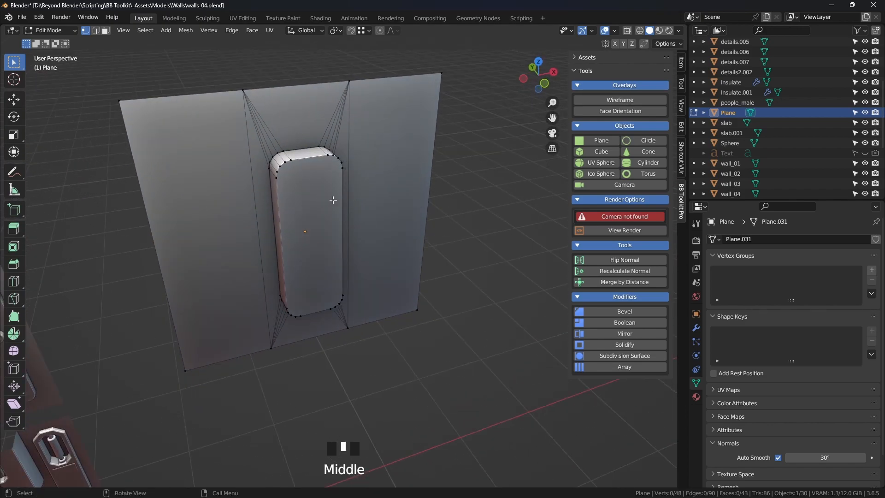
Step: Select the block's front face in face selection and inset it by about 0.032 m
middle_drag(332, 199, 334, 210)
scroll(342, 215, up, 2)
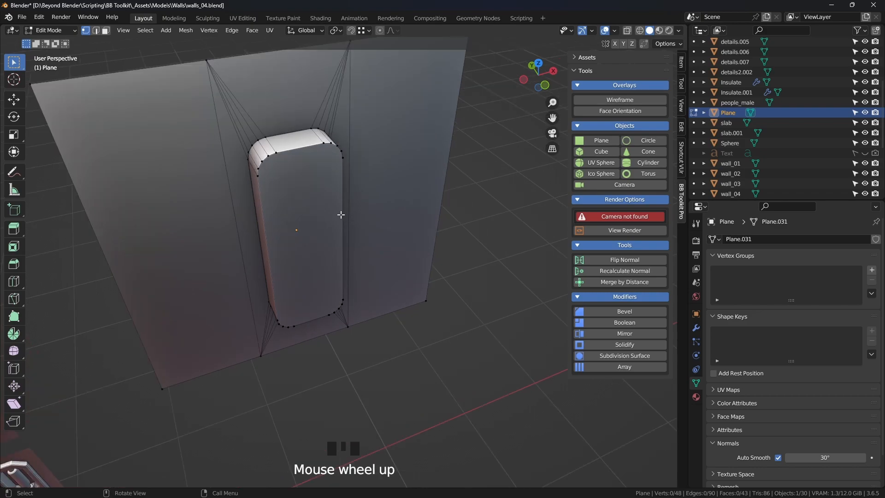
key(3)
click(297, 211)
middle_drag(397, 231, 450, 200)
scroll(471, 210, up, 2)
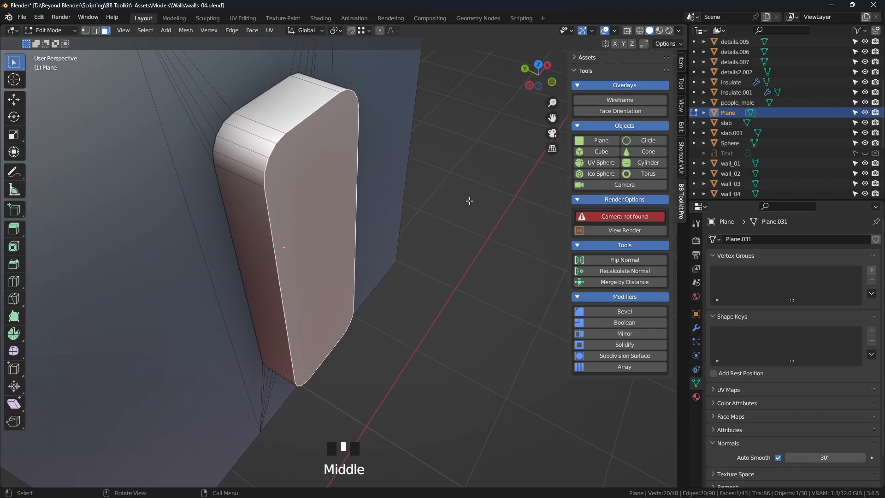
key(i)
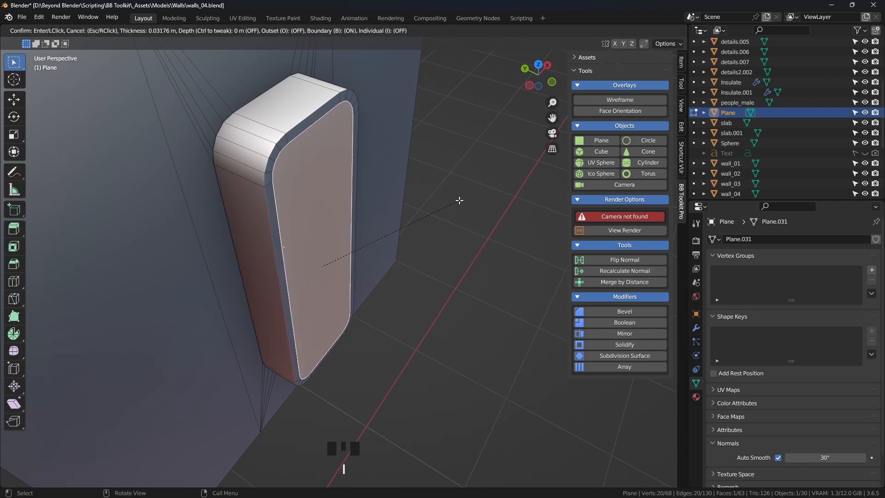
click(459, 200)
middle_drag(459, 200, 405, 239)
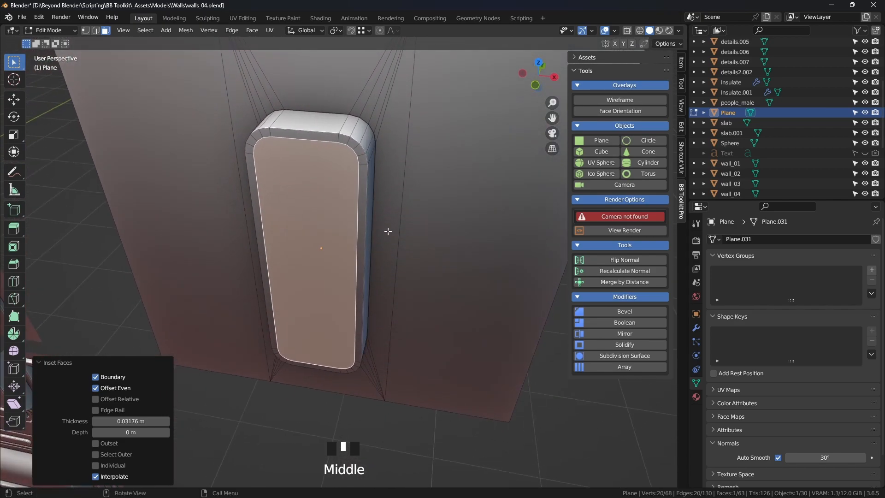
Step: Set the inset's thickness to 0.03476 m with Offset Even on
shift+drag(130, 420, 138, 390)
click(110, 388)
click(94, 389)
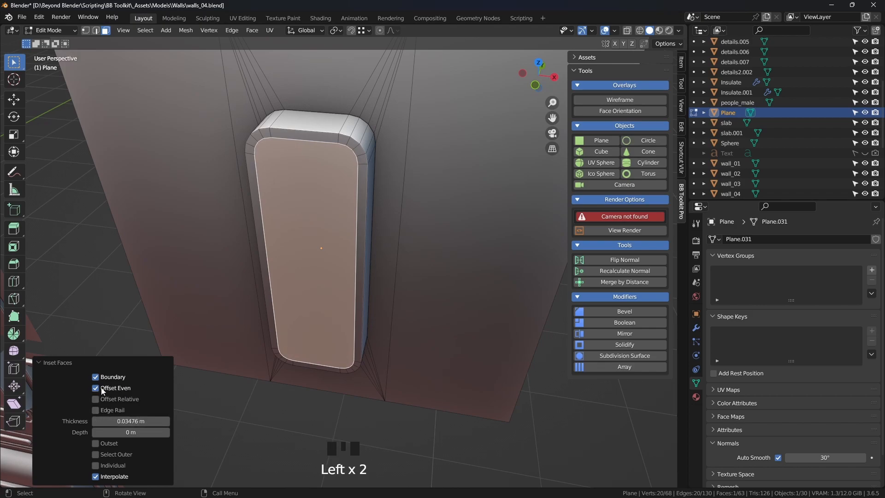
Step: Extrude the block's inset front face about 0.065 m inward to form a recess, and deselect it
middle_drag(392, 302, 379, 220)
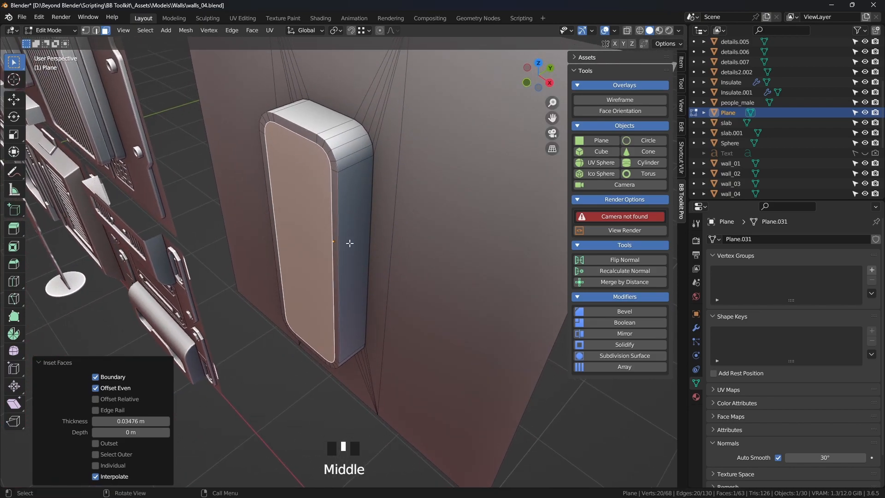
key(e)
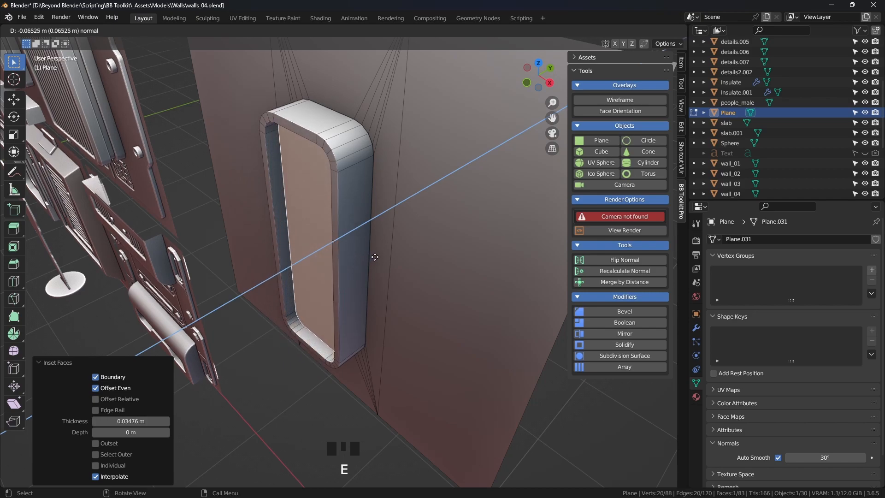
click(375, 257)
middle_drag(376, 258, 393, 254)
key(alt+a)
Step: Examine the recessed block's shape in Object Mode and Edit Mode from several angles
scroll(514, 256, down, 2)
click(501, 275)
key(Tab)
scroll(427, 259, up, 2)
click(421, 245)
key(Tab)
shift+middle_drag(391, 215, 377, 212)
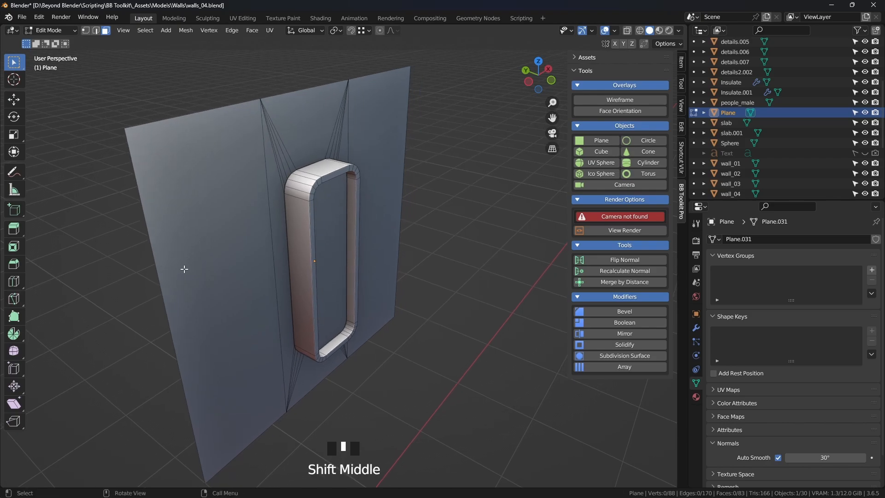
middle_drag(301, 220, 293, 225)
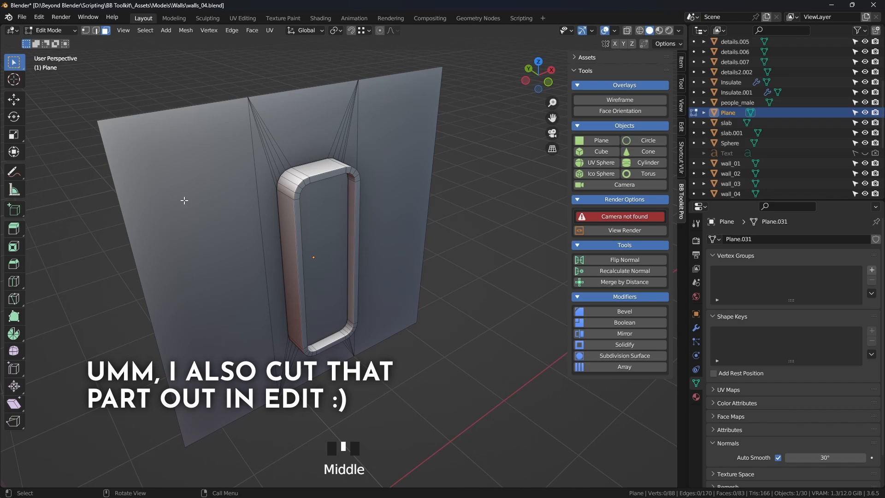
middle_drag(340, 238, 424, 243)
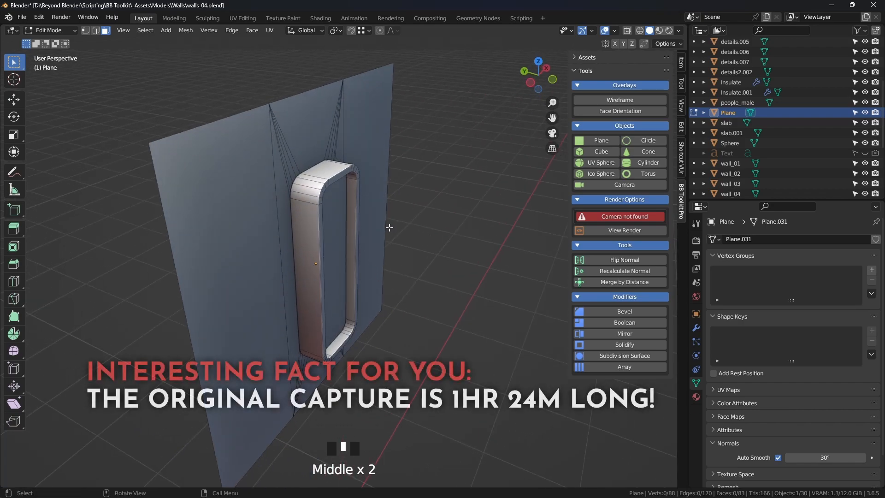
middle_drag(378, 213, 431, 213)
scroll(419, 200, up, 3)
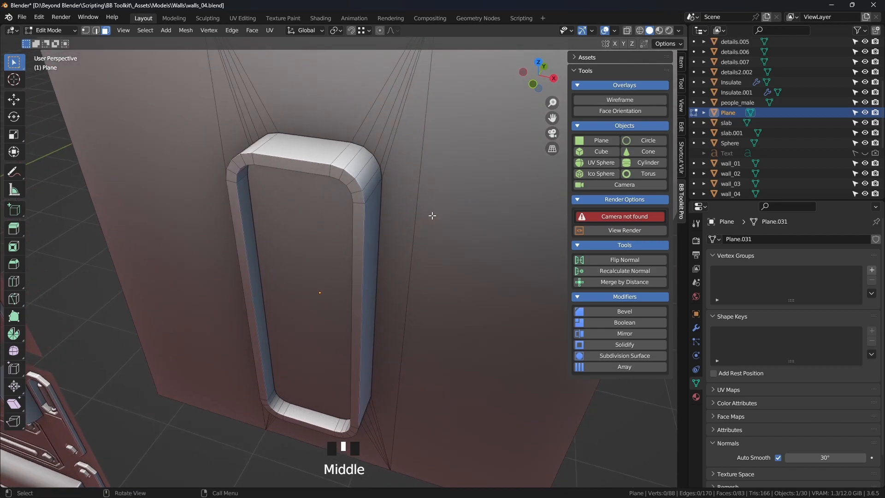
Step: Examine the finished sci-fi wall panels beside the new panel, closing in on their raised frames and recesses
scroll(424, 198, down, 2)
shift+middle_drag(418, 184, 394, 224)
scroll(419, 213, up, 2)
scroll(276, 248, down, 5)
mouse_move(277, 247)
shift+middle_down()
mouse_move(303, 230)
mouse_move(285, 234)
shift+middle_up()
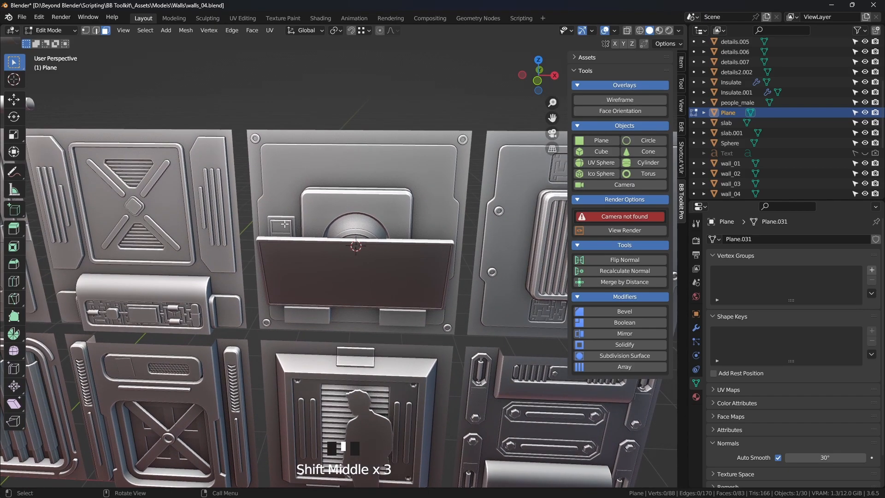
middle_drag(345, 239, 346, 244)
shift+middle_drag(192, 241, 268, 184)
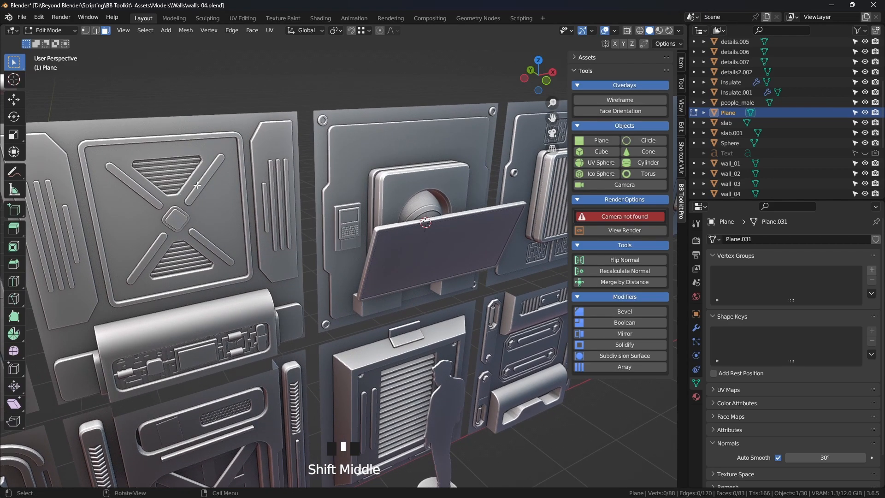
scroll(208, 203, down, 3)
shift+middle_drag(209, 203, 277, 190)
scroll(353, 238, up, 4)
scroll(345, 221, up, 5)
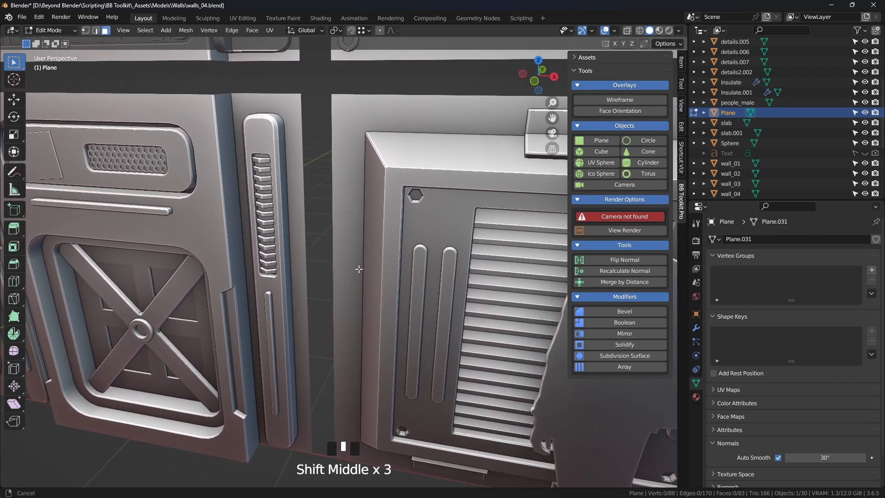
Step: Turn on the wireframe overlay, leave Edit Mode and select and frame wall_02
click(621, 99)
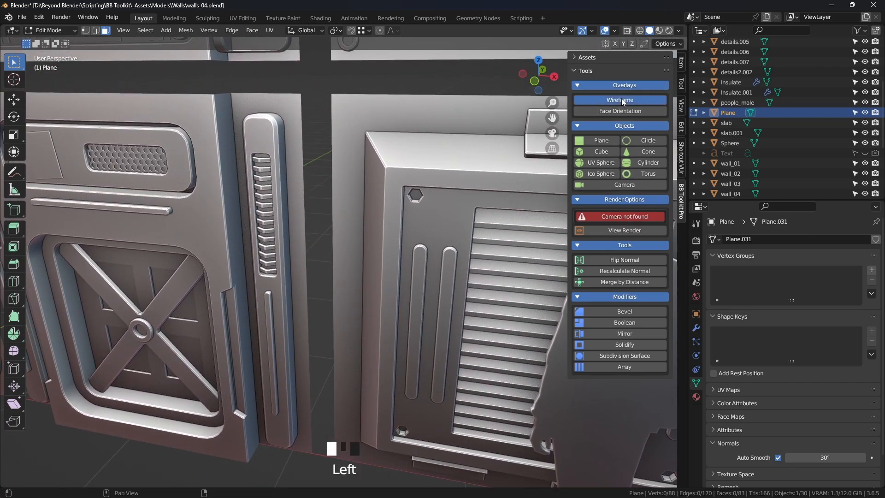
click(271, 197)
key(Tab)
click(270, 197)
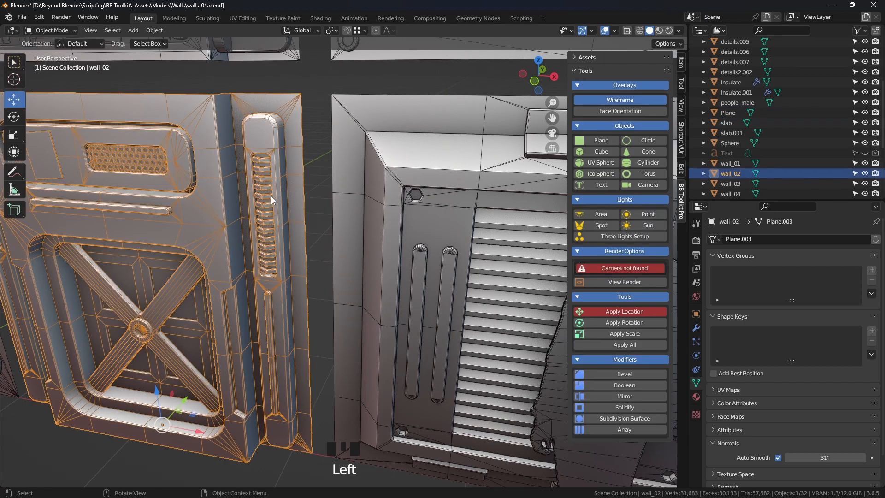
key(KP_Decimal)
Step: Examine the wireframe topology of wall_02 around its rounded recesses and honeycomb vent
scroll(280, 204, up, 2)
shift+middle_drag(280, 204, 228, 303)
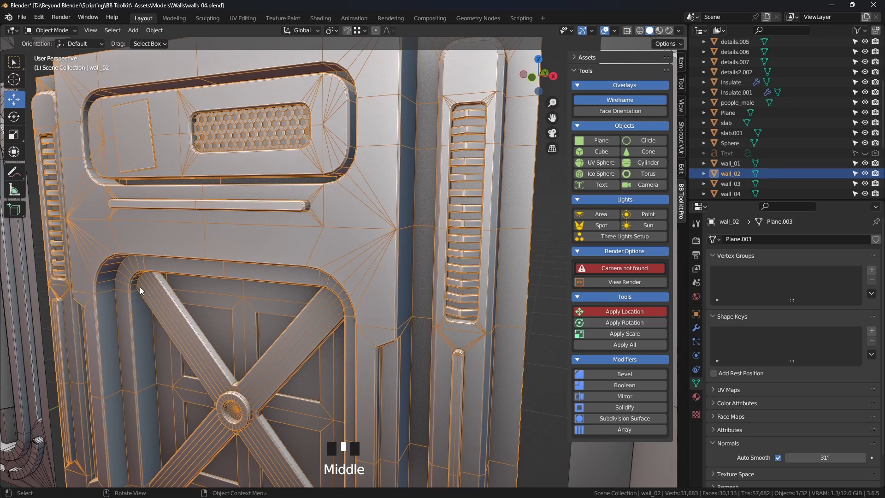
middle_drag(137, 286, 148, 274)
scroll(147, 308, up, 3)
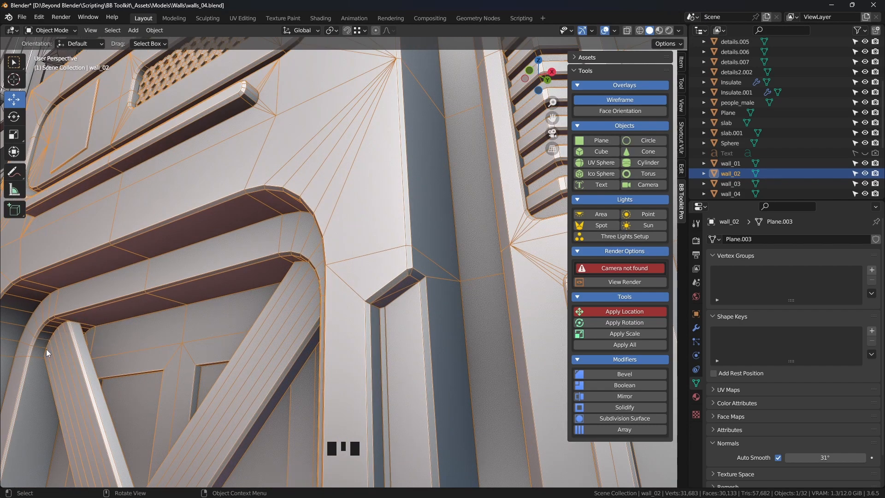
shift+middle_drag(289, 156, 335, 292)
scroll(300, 263, up, 5)
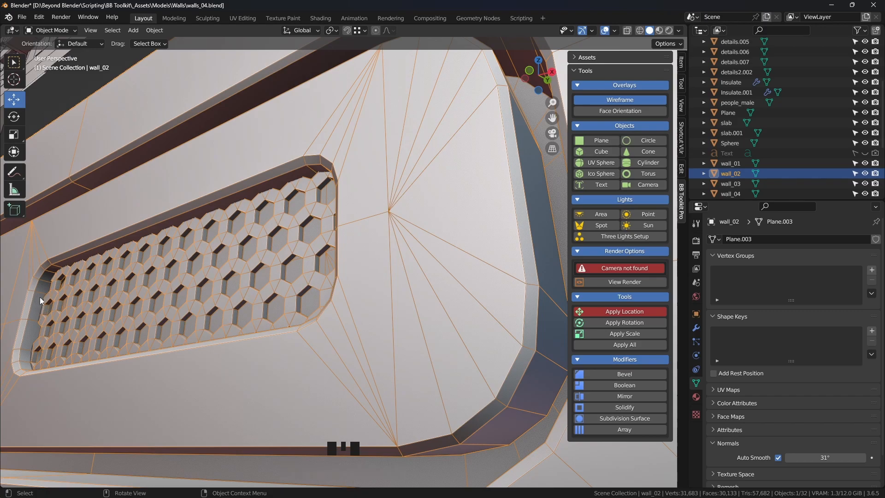
scroll(336, 306, down, 3)
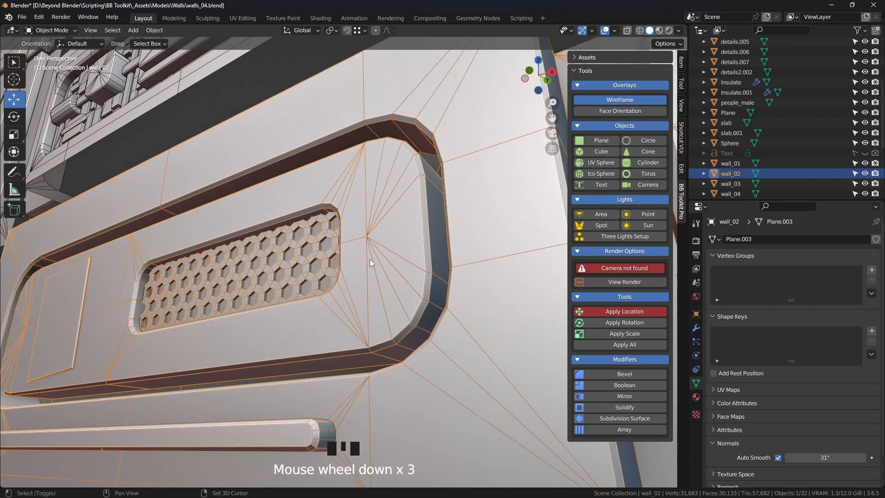
mouse_move(370, 261)
shift+middle_down()
mouse_move(314, 230)
mouse_move(367, 253)
mouse_move(341, 222)
mouse_move(371, 263)
shift+middle_up()
scroll(374, 258, down, 1)
Step: In Edit Mode, try merging wall_02's vertex beside the honeycomb vent into the vent's edge vertex with At Last, and undo the merge
key(Tab)
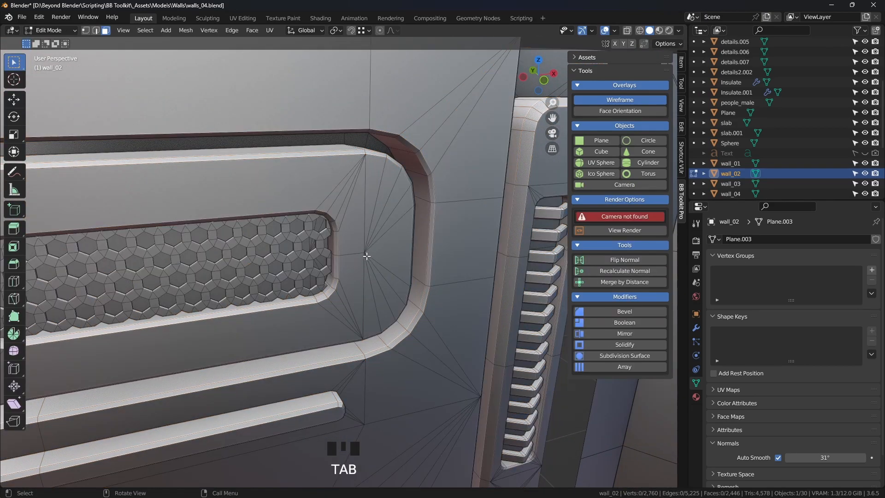
click(366, 262)
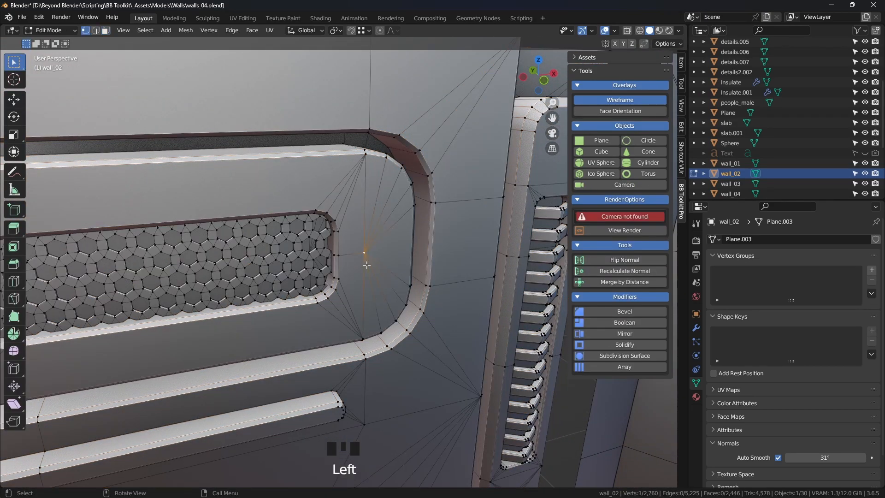
shift+click(341, 256)
key(m)
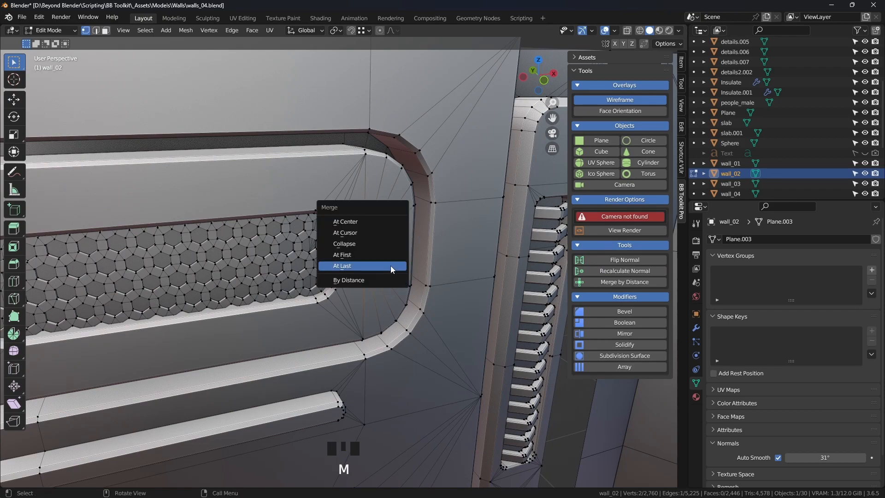
click(387, 265)
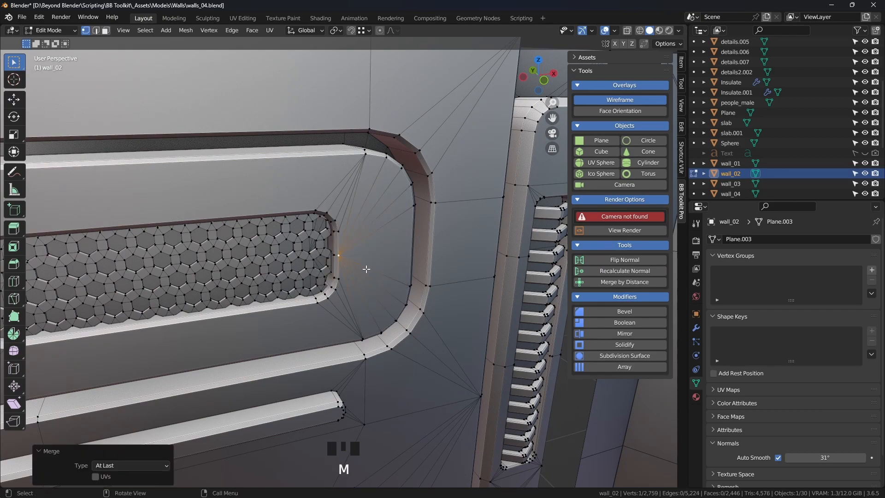
key(ctrl+z)
key(Tab)
Step: Return to the new panel with the rounded block, then select and frame it
scroll(377, 267, down, 6)
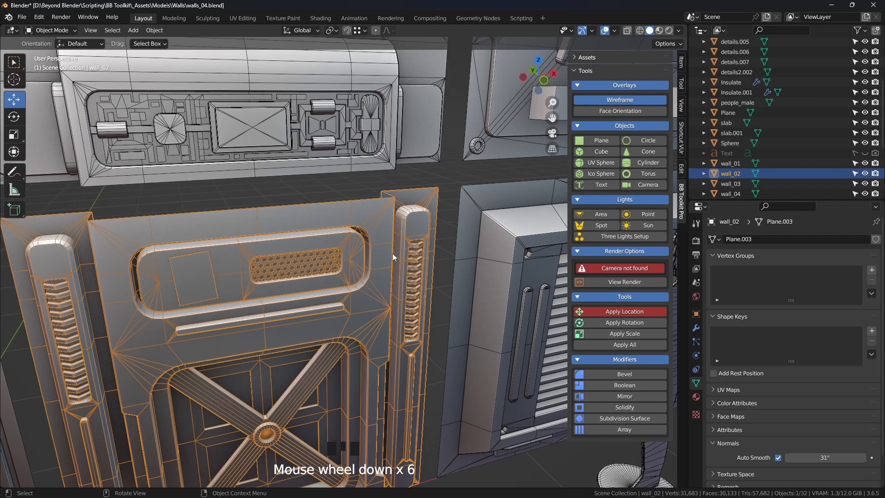
click(443, 184)
scroll(444, 196, down, 3)
shift+middle_drag(448, 208, 378, 228)
scroll(370, 175, up, 4)
click(333, 240)
key(KP_Decimal)
scroll(365, 217, up, 2)
scroll(407, 227, down, 2)
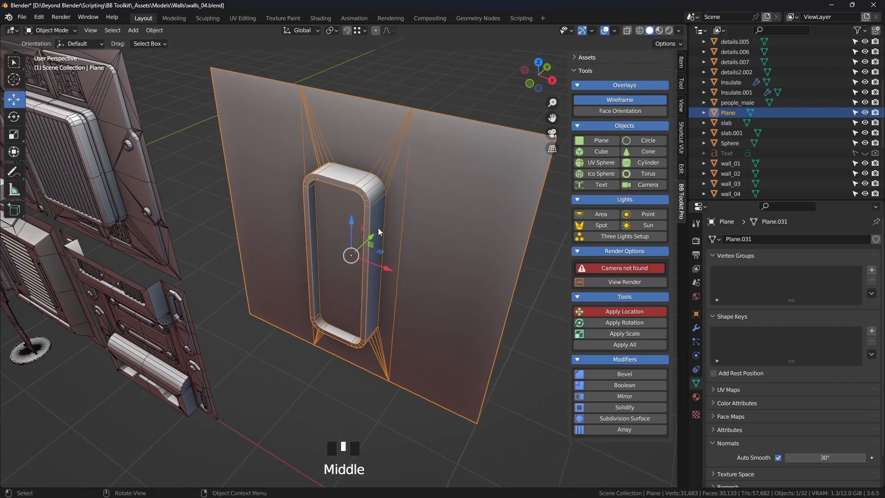
scroll(387, 225, up, 2)
key(Tab)
key(Tab)
scroll(394, 198, down, 1)
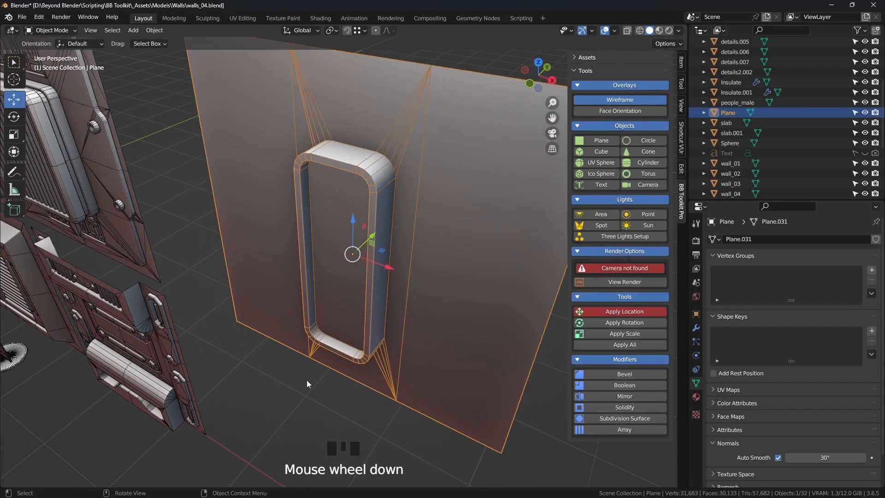
Step: Deselect the new panel and turn off the wireframe overlay
click(301, 410)
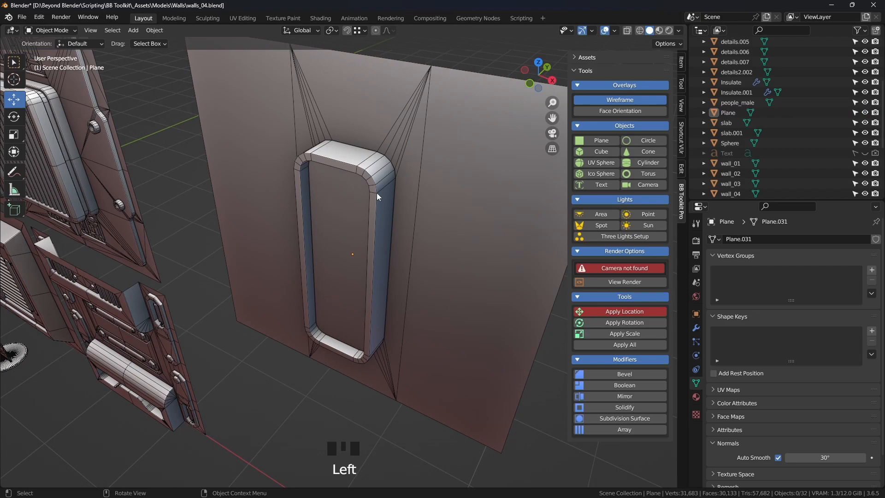
click(620, 100)
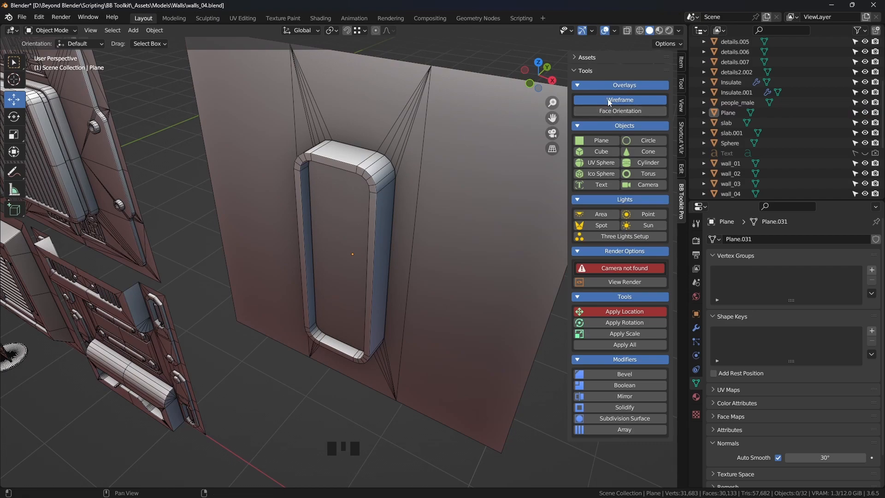
middle_drag(475, 177, 411, 180)
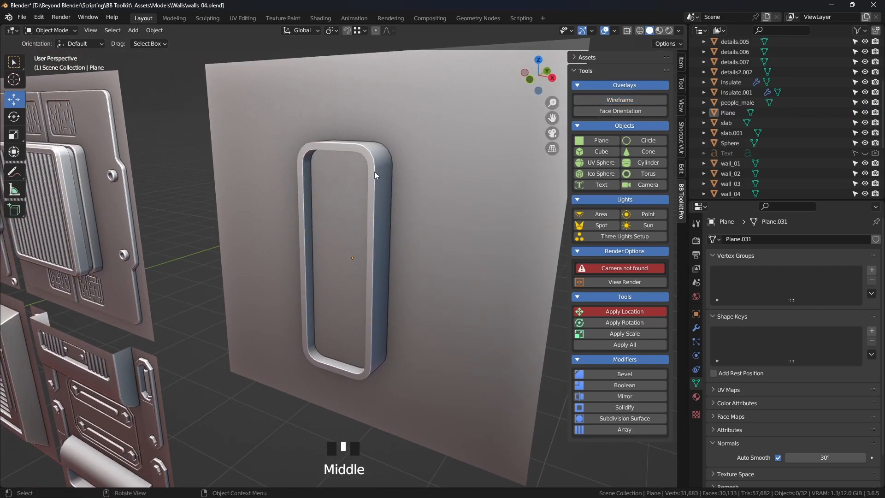
Step: Compare the new panel's shading with the Cavity option turned off and on
click(679, 30)
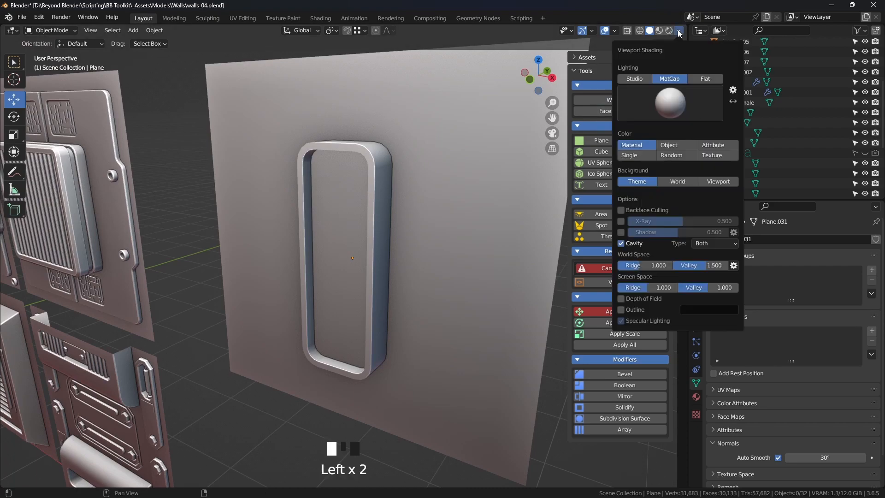
click(621, 244)
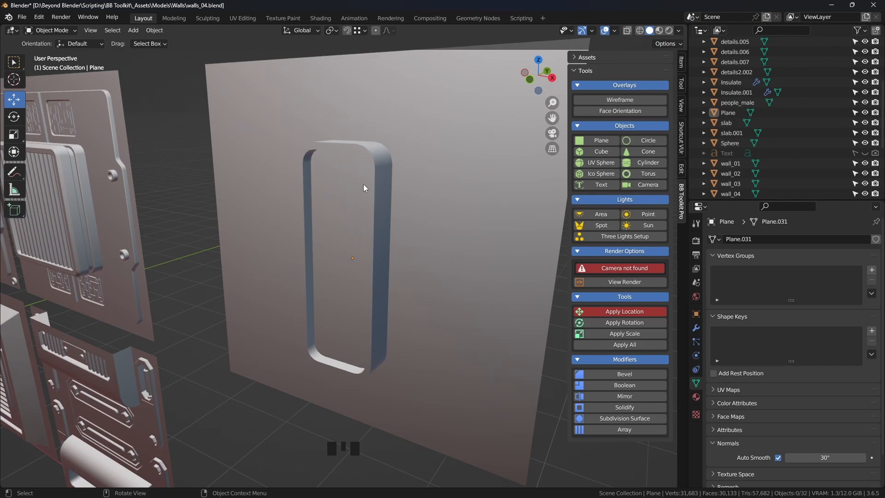
click(678, 30)
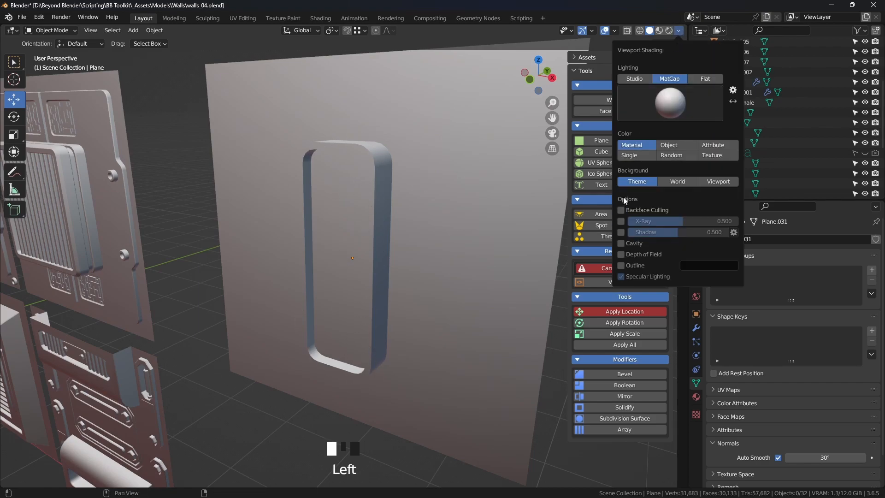
click(620, 243)
mouse_move(322, 207)
middle_down()
mouse_move(354, 185)
mouse_move(312, 188)
middle_up()
scroll(413, 204, up, 2)
scroll(257, 367, up, 3)
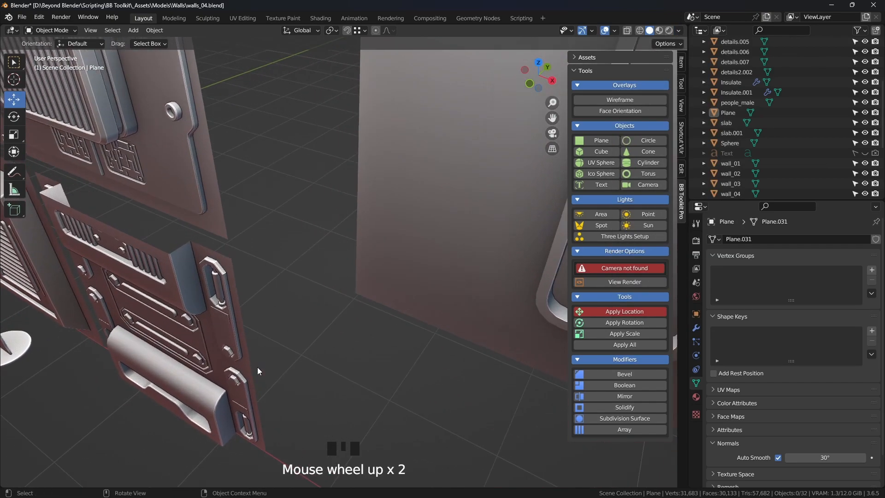
Step: In Edit Mode, bevel the inner and outer edge loops of the raised block's front rim with one segment
scroll(456, 200, down, 3)
shift+middle_drag(456, 199, 397, 231)
key(Tab)
key(2)
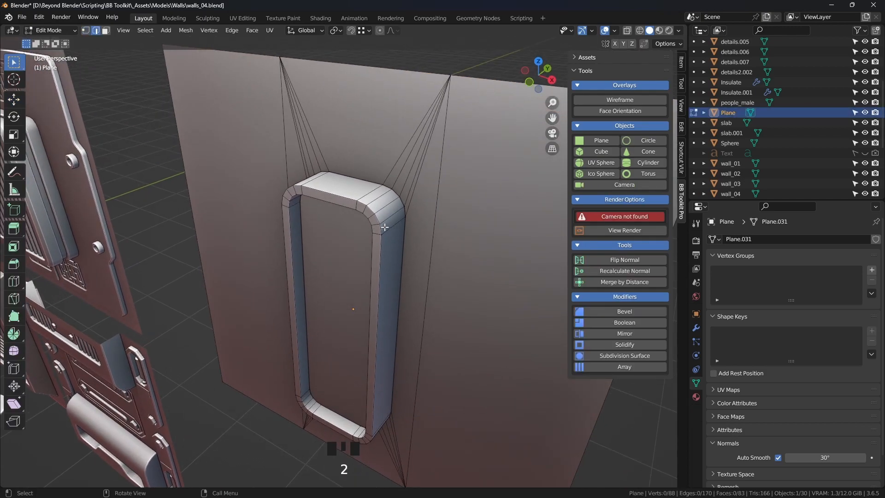
alt+click(374, 250)
alt+shift+click(374, 250)
mouse_move(457, 248)
middle_down()
mouse_move(453, 253)
mouse_move(468, 211)
mouse_move(445, 251)
middle_up()
scroll(453, 253, up, 3)
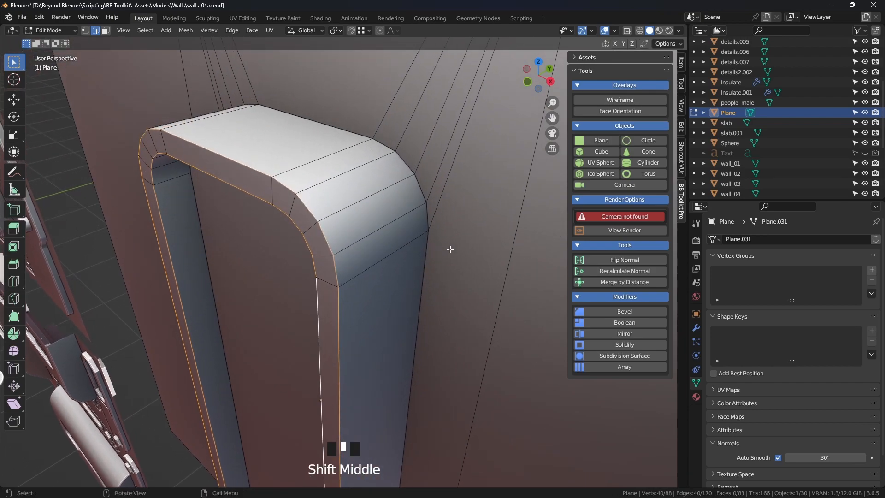
key(ctrl+b)
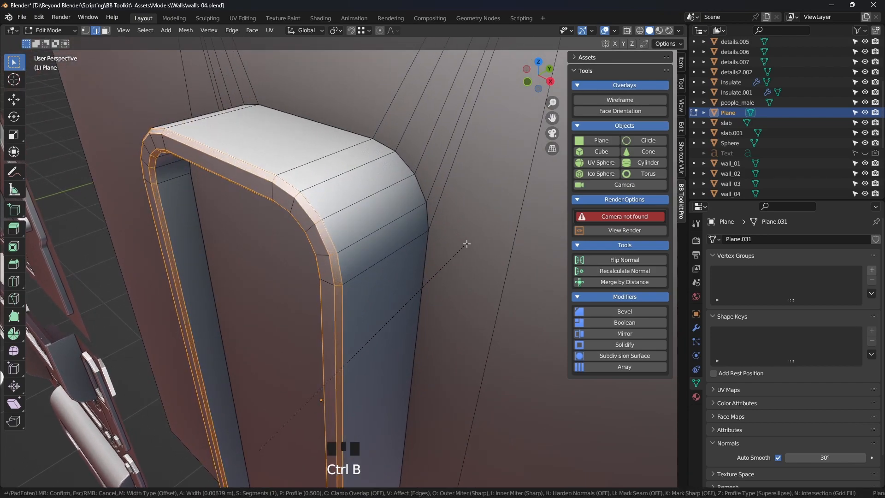
click(464, 243)
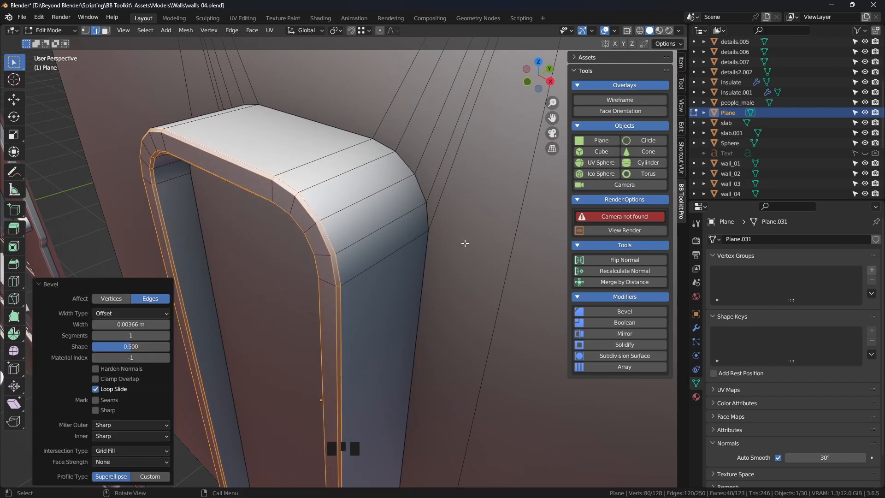
Step: Set the rim bevel's width to 0.005 m
double_click(117, 325)
drag(108, 324, 242, 336)
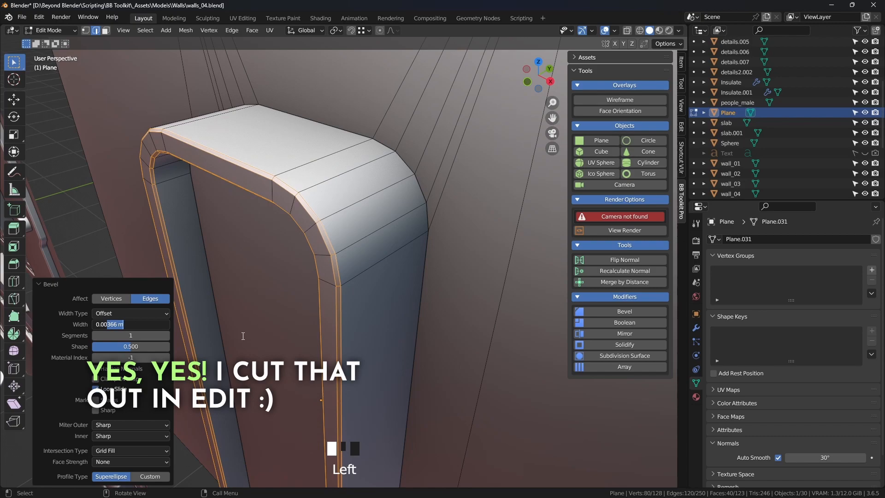
text(5)
key(Return)
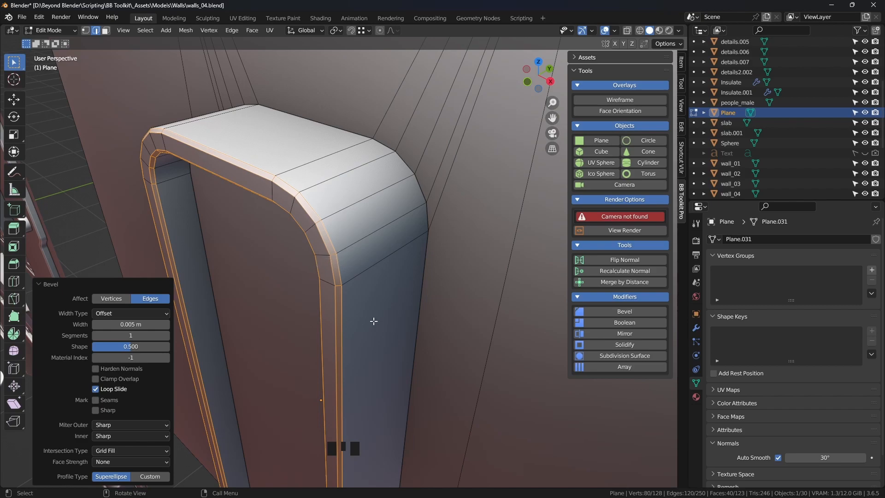
scroll(345, 320, down, 4)
scroll(341, 289, down, 1)
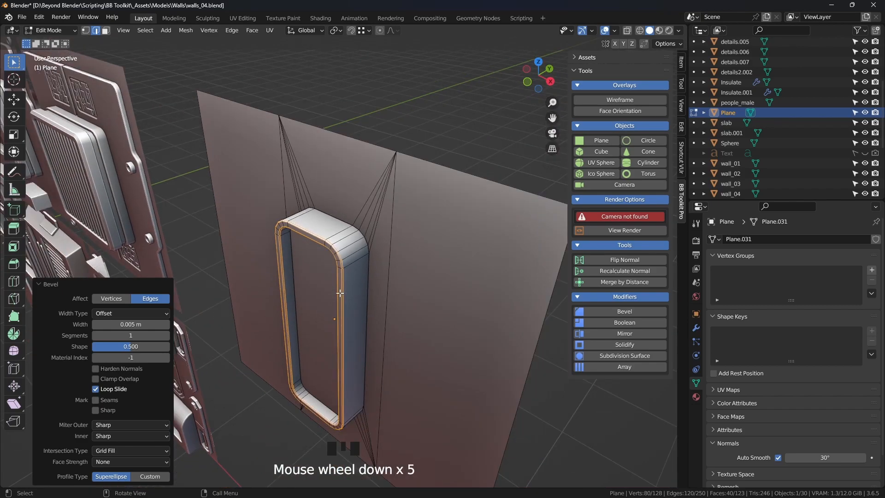
Step: Examine the beveled rim in Object Mode from several angles with Cavity shading turned off and on
key(Tab)
mouse_move(452, 120)
middle_down()
mouse_move(383, 222)
mouse_move(389, 198)
mouse_move(358, 201)
mouse_move(335, 225)
mouse_move(347, 232)
middle_up()
click(677, 30)
click(621, 242)
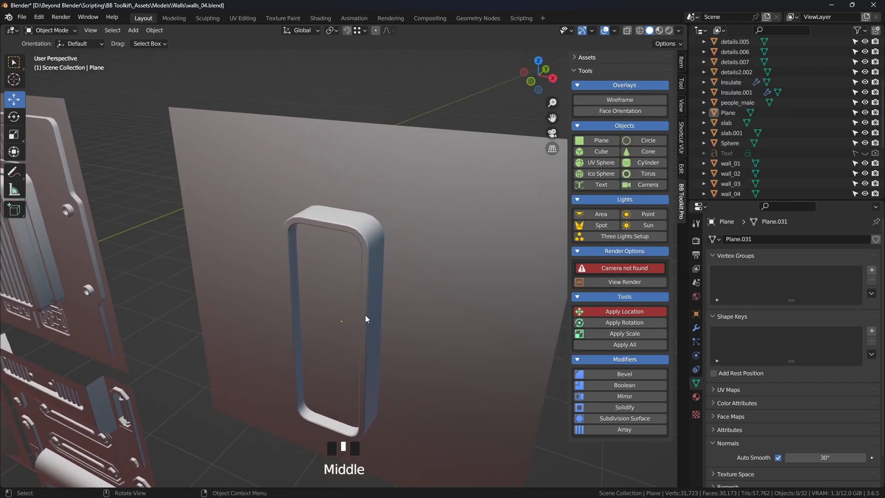
middle_drag(365, 415, 366, 375)
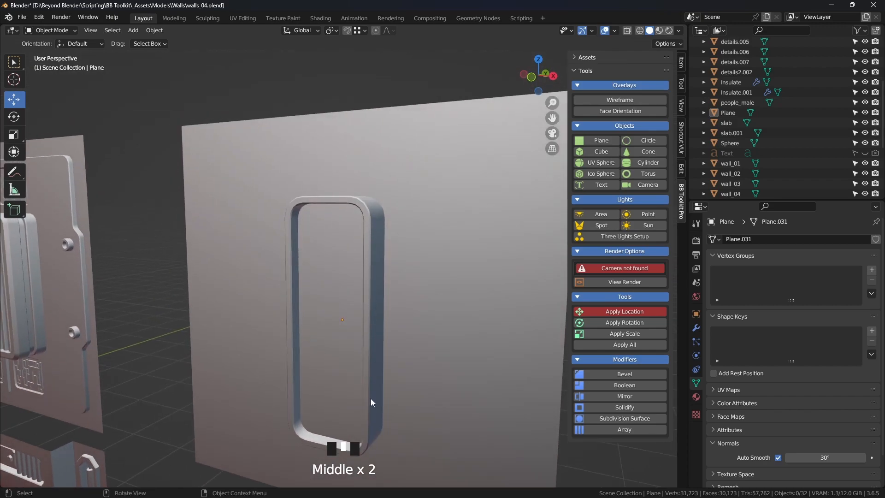
middle_drag(292, 227, 375, 233)
scroll(373, 259, up, 2)
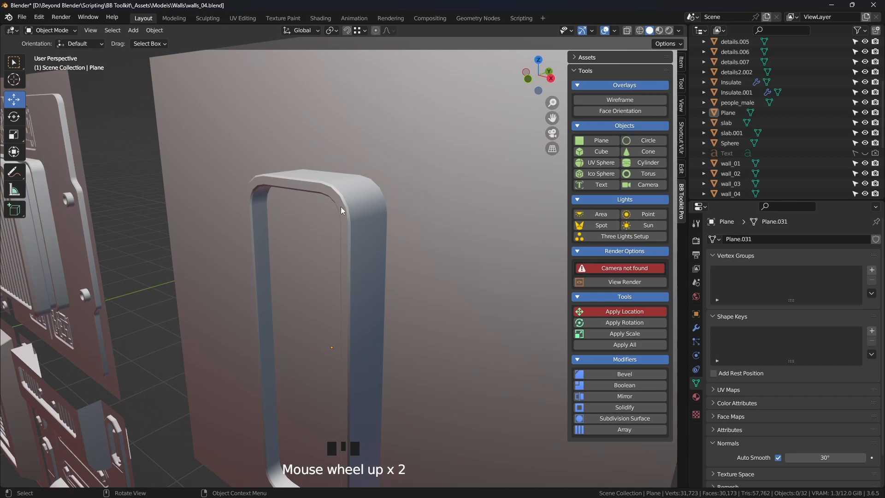
middle_drag(389, 203, 291, 235)
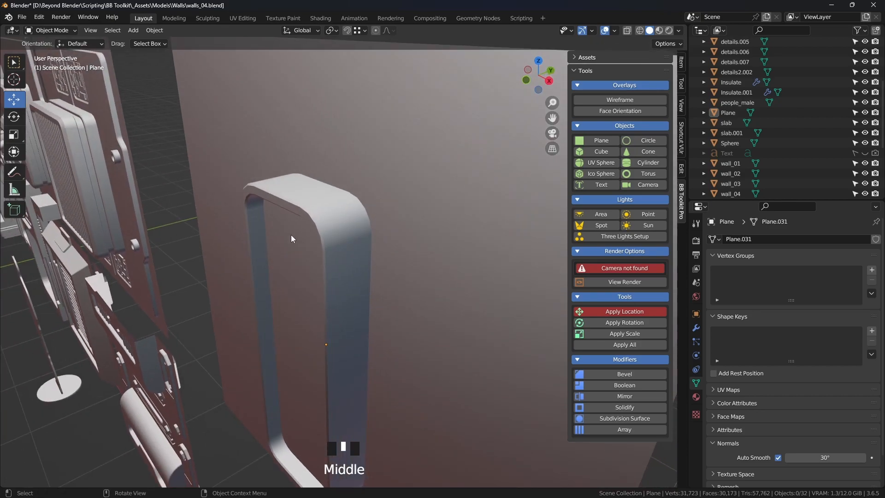
click(678, 30)
click(622, 242)
mouse_move(546, 261)
shift+middle_down()
mouse_move(358, 239)
mouse_move(462, 209)
mouse_move(438, 186)
mouse_move(393, 189)
shift+middle_up()
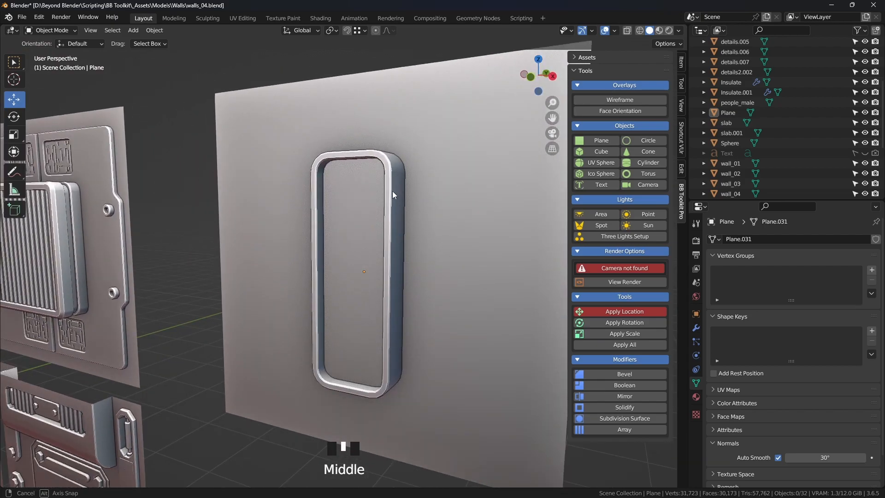
Step: Select the new panel and pick the recess's flat inner face in Edit Mode
scroll(401, 216, up, 2)
click(394, 235)
scroll(394, 235, down, 2)
key(Tab)
middle_drag(394, 235, 318, 246)
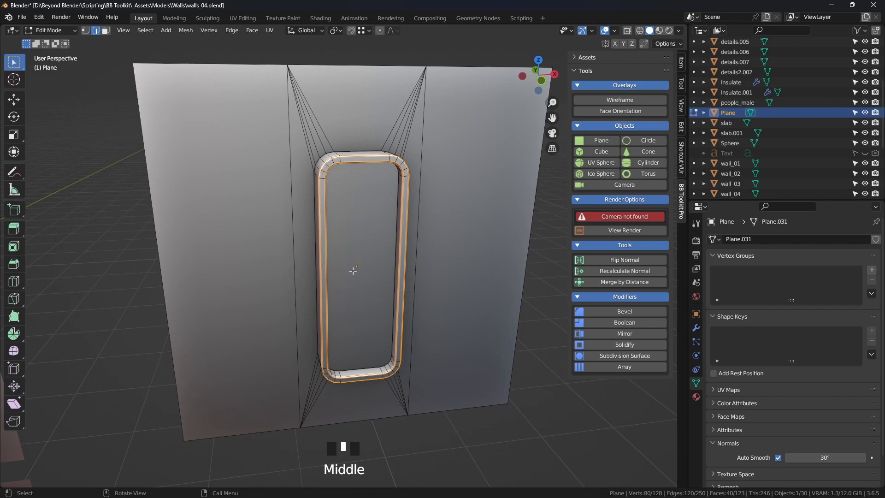
key(3)
click(354, 245)
click(364, 256)
Step: Try insetting the recess face slightly and extruding it outward about 0.443 m, and undo both operations
middle_drag(372, 259, 349, 218)
key(i)
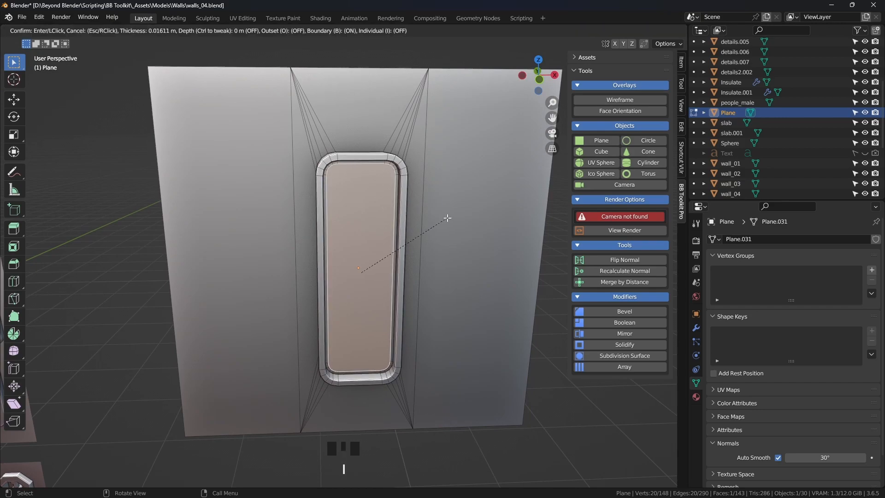
click(447, 217)
key(e)
click(463, 231)
middle_drag(463, 231, 516, 261)
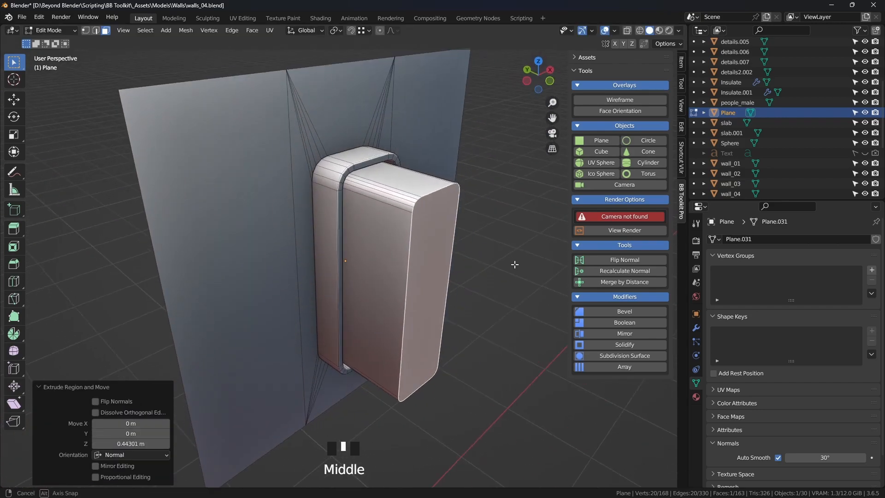
scroll(483, 263, down, 1)
key(ctrl+z)
key(ctrl+z)
key(ctrl+z)
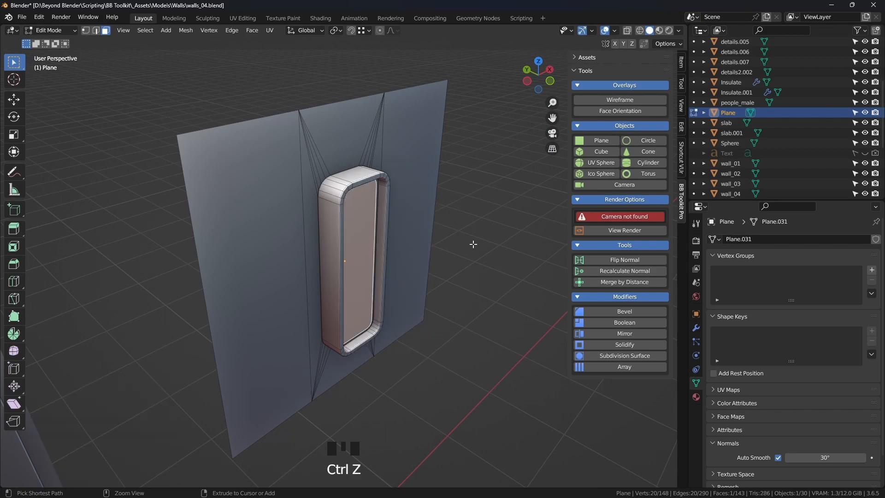
Step: Examine the finished sci-fi wall panels and detail pieces beside the new panel for their frames, recesses and surface details
middle_drag(473, 243, 372, 215)
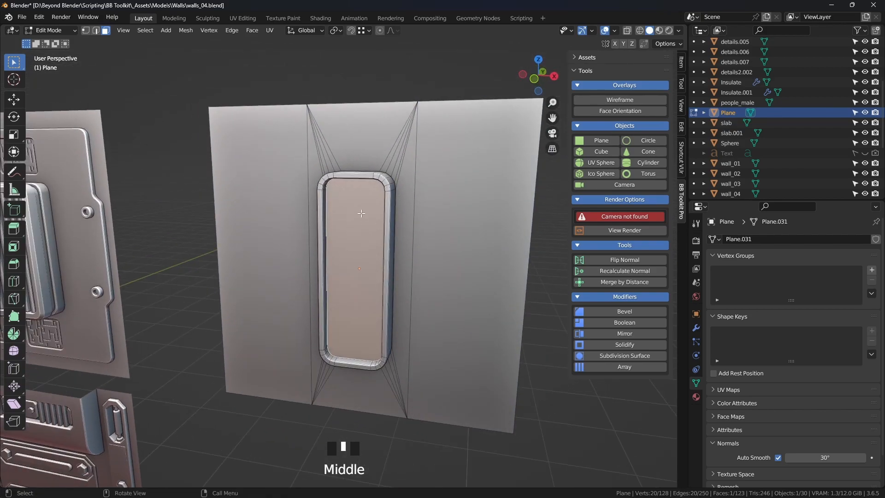
scroll(360, 223, down, 4)
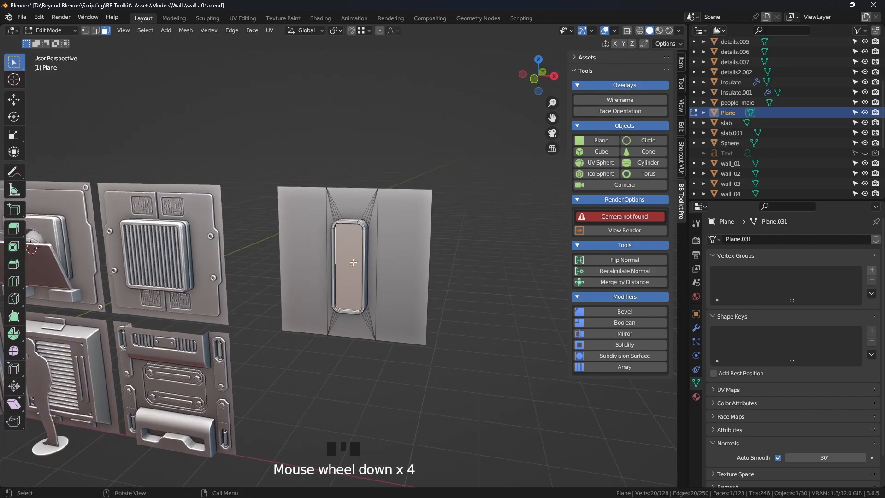
shift+middle_drag(360, 223, 507, 221)
scroll(341, 209, up, 3)
scroll(314, 171, down, 3)
shift+middle_drag(314, 170, 221, 281)
scroll(104, 277, up, 2)
scroll(221, 281, up, 4)
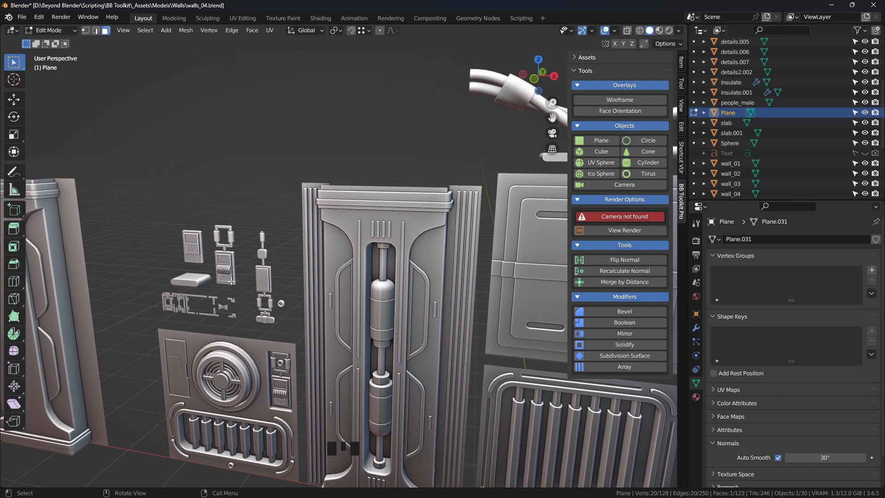
scroll(286, 274, down, 4)
shift+middle_drag(286, 273, 244, 240)
shift+middle_drag(244, 239, 161, 204)
shift+middle_drag(461, 207, 350, 206)
shift+middle_drag(429, 214, 350, 210)
shift+middle_drag(428, 214, 408, 178)
scroll(350, 224, up, 2)
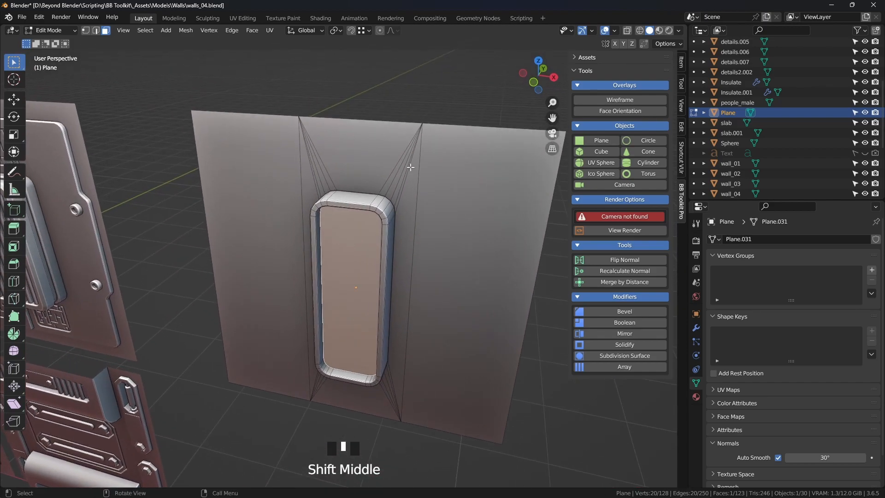
scroll(216, 281, down, 2)
shift+middle_drag(66, 225, 170, 243)
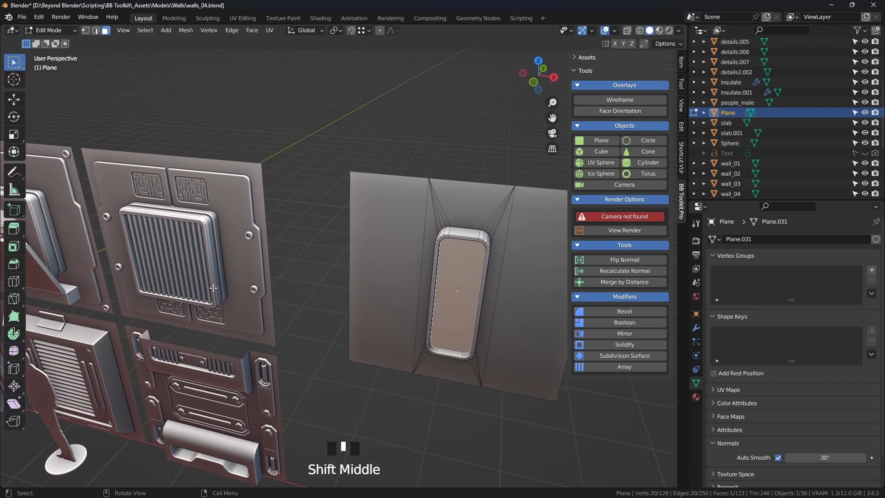
Step: Clear the face selection and connect the two vertices where the recess's upper corner curves meet its straight sides with a horizontal edge
middle_drag(206, 286, 202, 253)
shift+middle_drag(478, 263, 310, 208)
scroll(288, 235, up, 2)
key(KP_Decimal)
click(110, 179)
mouse_move(355, 178)
middle_down()
mouse_move(381, 171)
mouse_move(345, 174)
middle_up()
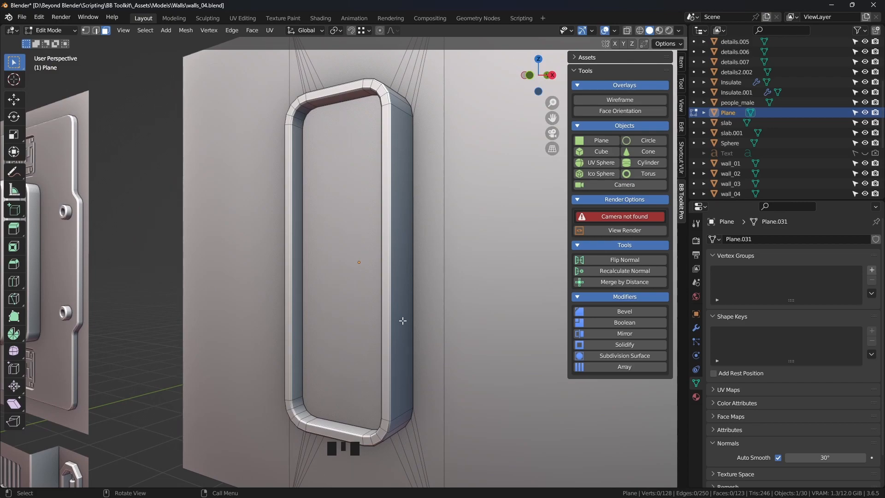
middle_drag(439, 176, 291, 169)
key(1)
scroll(353, 184, up, 2)
middle_drag(297, 122, 256, 136)
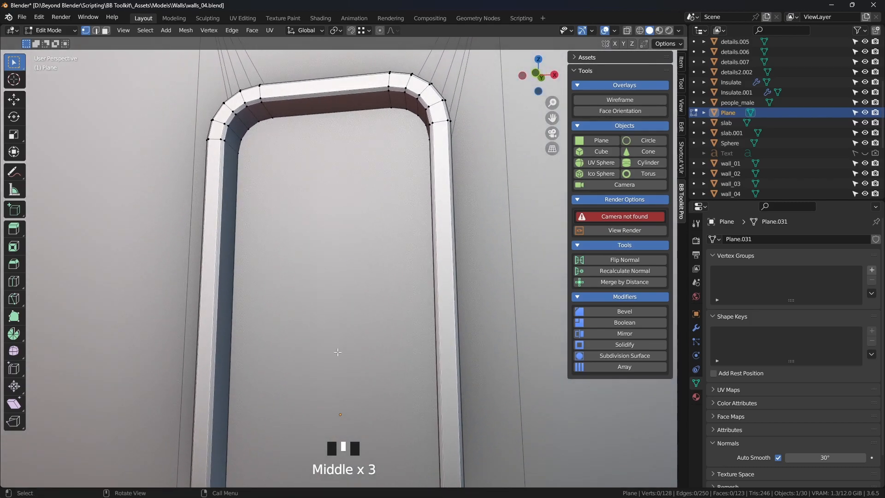
click(240, 152)
middle_drag(253, 165, 446, 164)
shift+click(446, 164)
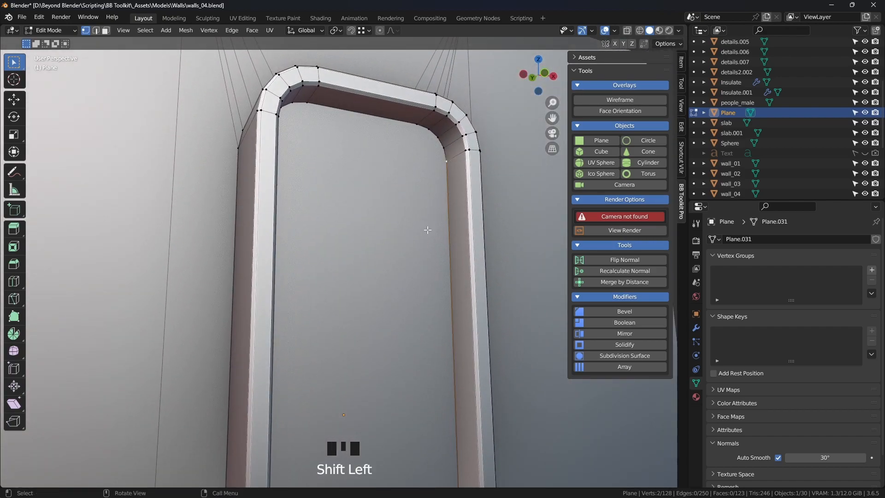
key(j)
middle_drag(406, 136, 291, 130)
scroll(316, 237, down, 4)
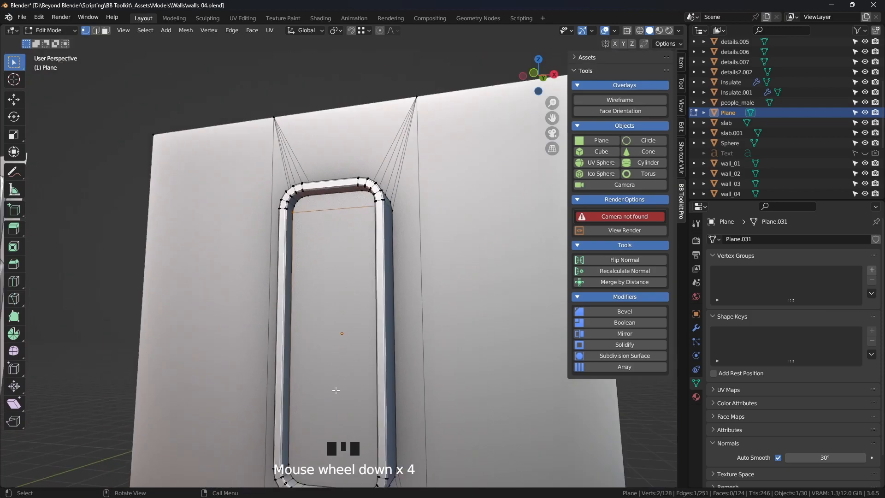
Step: Connect the two vertices where the lower corner curves meet the recess's sides with a second horizontal edge
scroll(333, 172, up, 5)
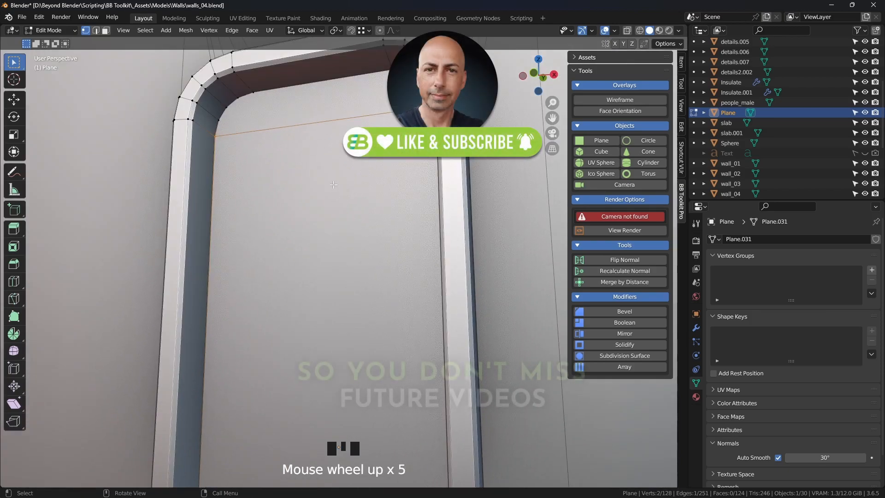
scroll(382, 331, down, 3)
shift+middle_drag(383, 331, 366, 224)
scroll(359, 226, up, 3)
click(270, 370)
shift+click(482, 377)
key(j)
scroll(422, 348, down, 3)
middle_drag(421, 348, 403, 198)
scroll(424, 269, down, 1)
Step: Connect the recess face's upper and lower edge vertices beside the right-hand corners with a vertical edge
click(397, 121)
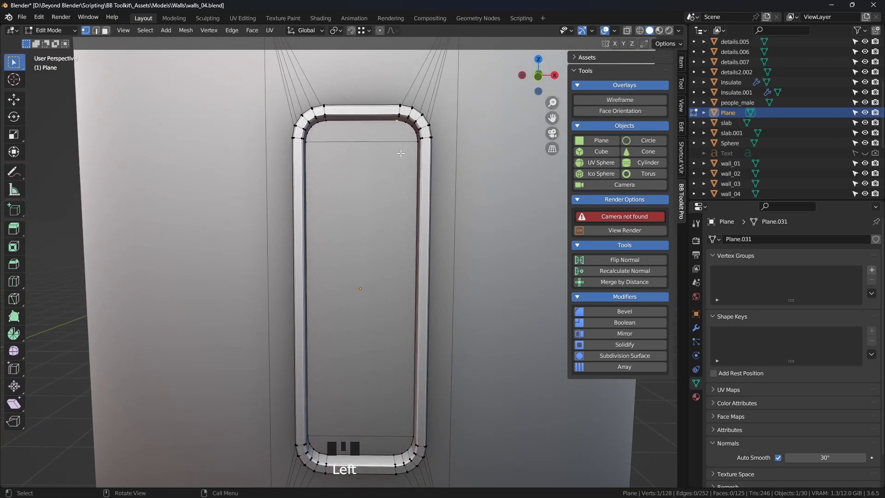
shift+middle_drag(431, 351, 433, 221)
shift+click(394, 321)
middle_drag(458, 279, 468, 312)
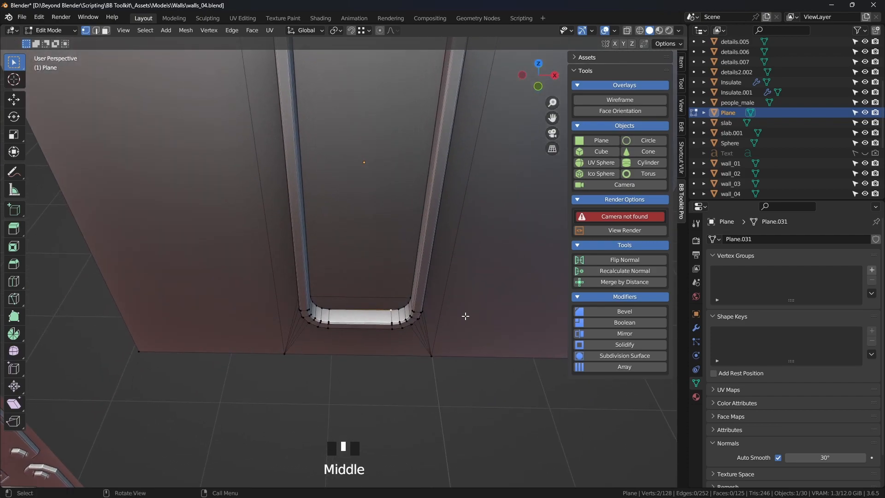
scroll(399, 348, up, 3)
key(j)
middle_drag(443, 309, 433, 337)
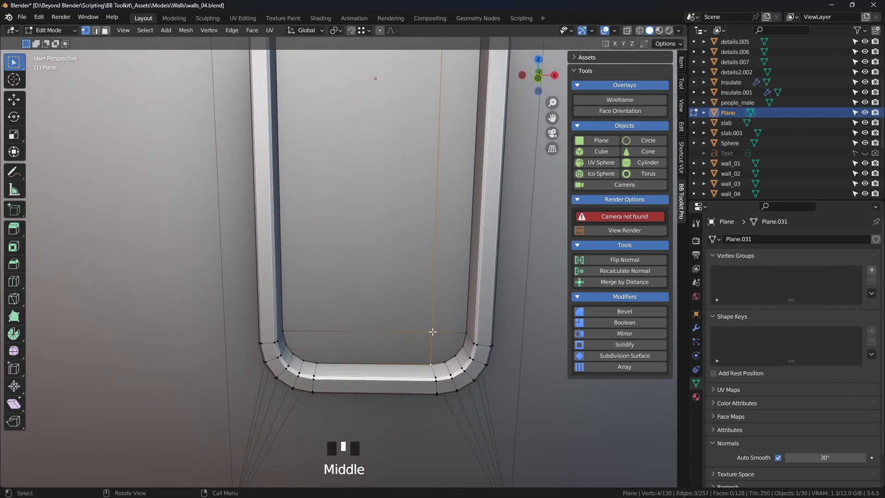
scroll(432, 333, down, 4)
shift+middle_drag(415, 152, 415, 273)
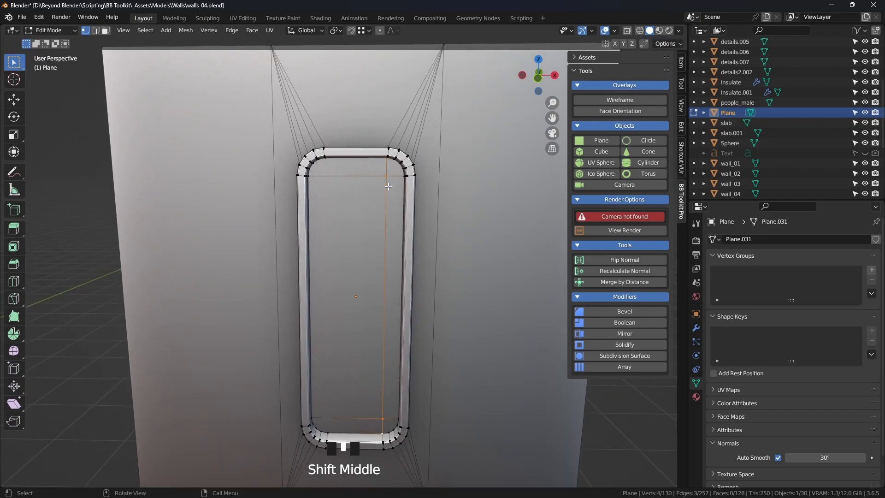
Step: Connect the upper and lower edge vertices beside the left-hand corners with a matching vertical edge
shift+middle_drag(389, 188, 375, 141)
click(360, 116)
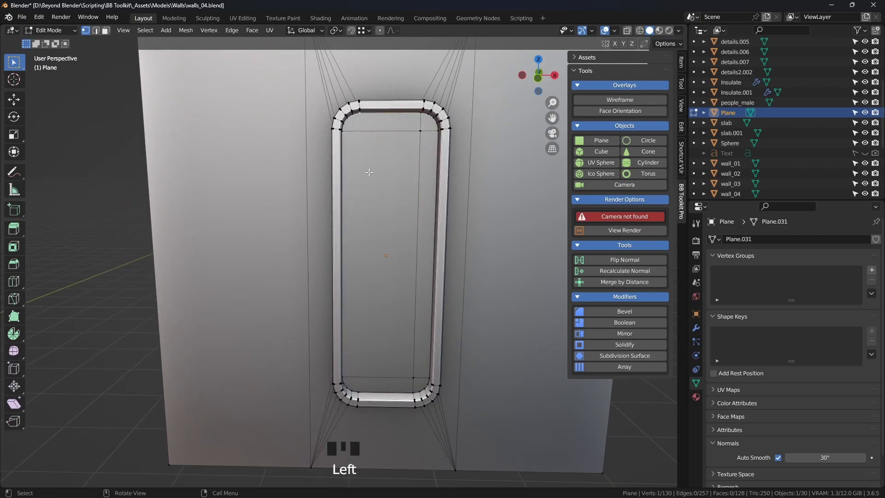
shift+click(358, 393)
key(j)
middle_drag(419, 354, 377, 230)
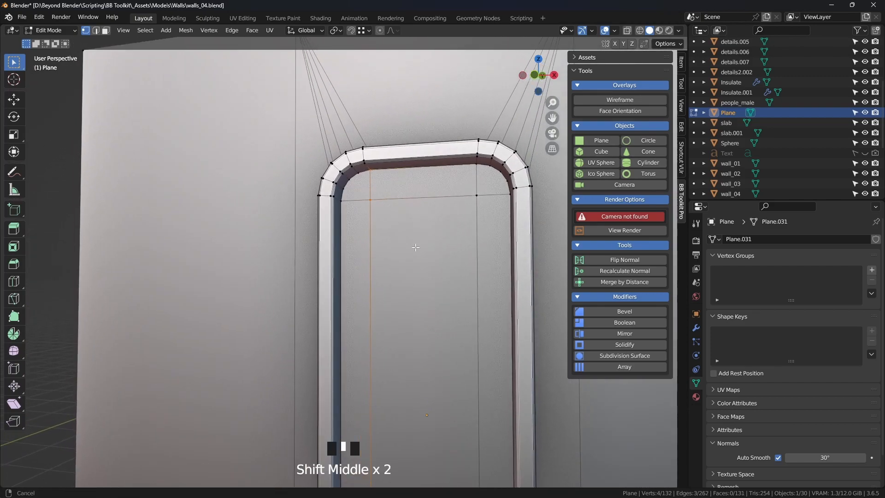
Step: Connect the three remaining curve vertices of the recess's upper-left corner to the nearby edge intersection
scroll(377, 232, up, 3)
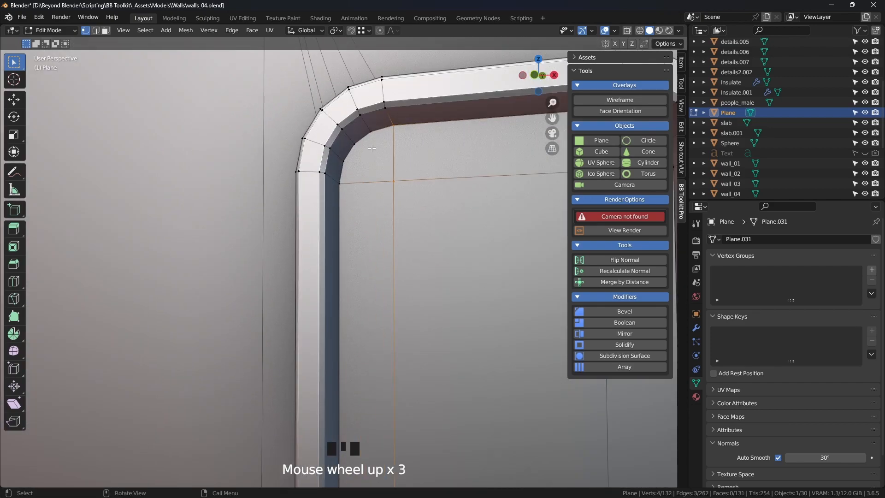
click(370, 133)
shift+click(394, 182)
key(j)
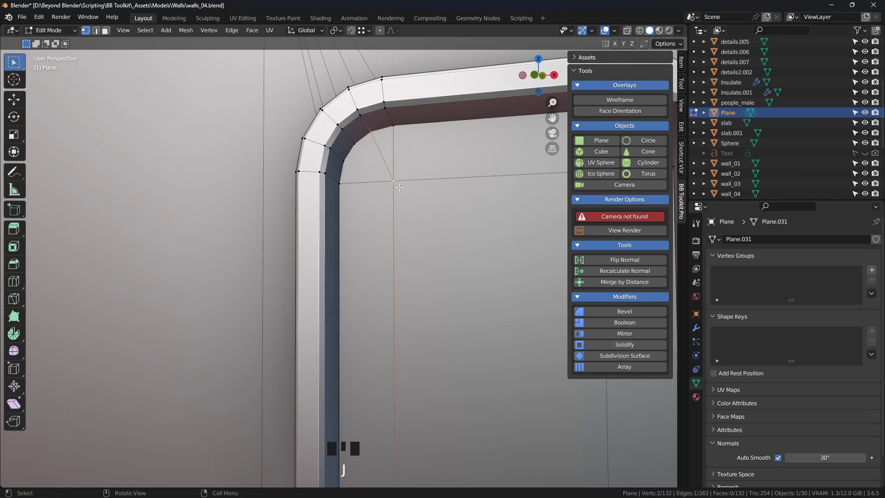
click(355, 145)
shift+click(395, 182)
key(j)
click(344, 162)
shift+click(398, 180)
key(j)
Step: Use the Knife to cut edges from the upper-right corner's three curve vertices to its edge intersection
scroll(405, 183, down, 1)
shift+middle_drag(405, 183, 414, 243)
scroll(440, 178, up, 2)
scroll(414, 243, up, 1)
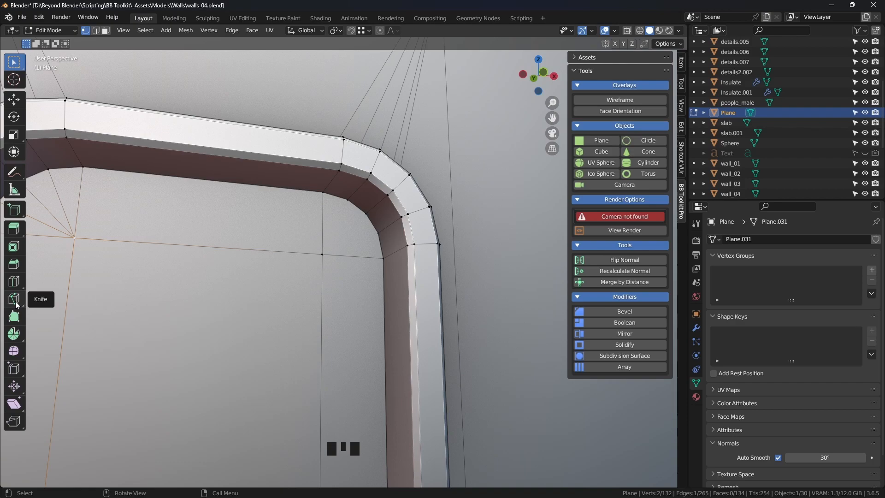
key(k)
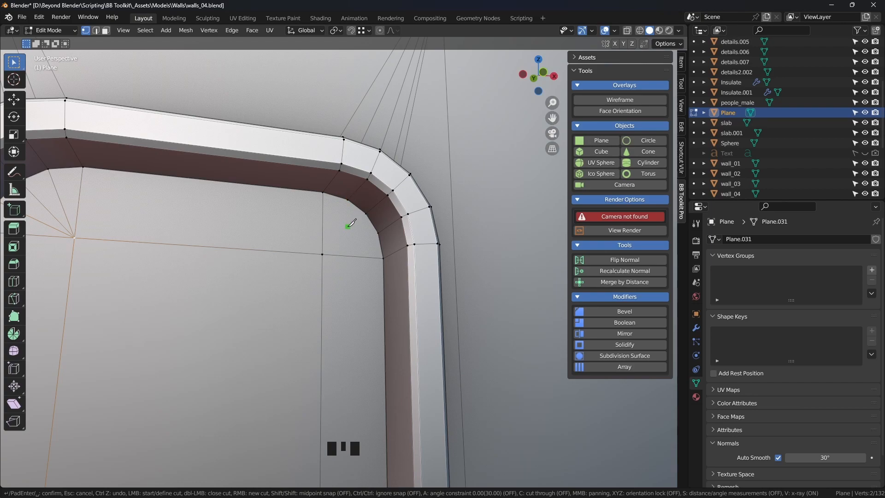
click(347, 200)
click(322, 254)
click(366, 213)
right_click(433, 161)
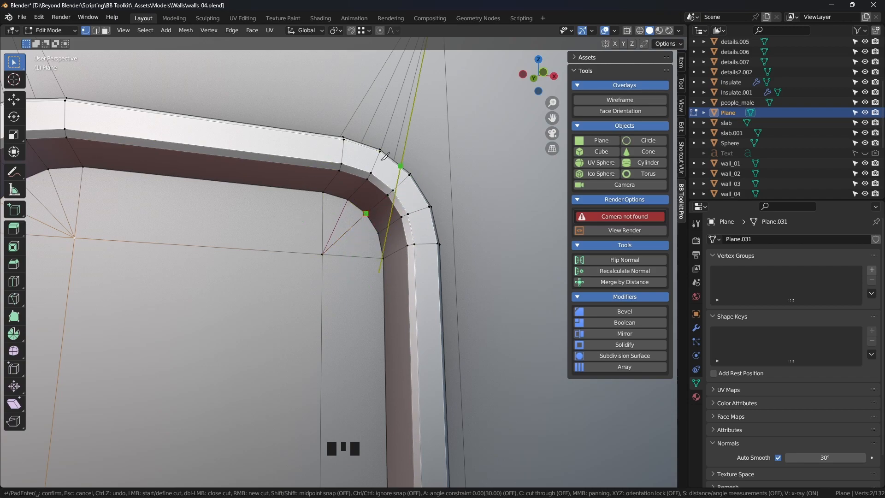
click(367, 213)
click(322, 253)
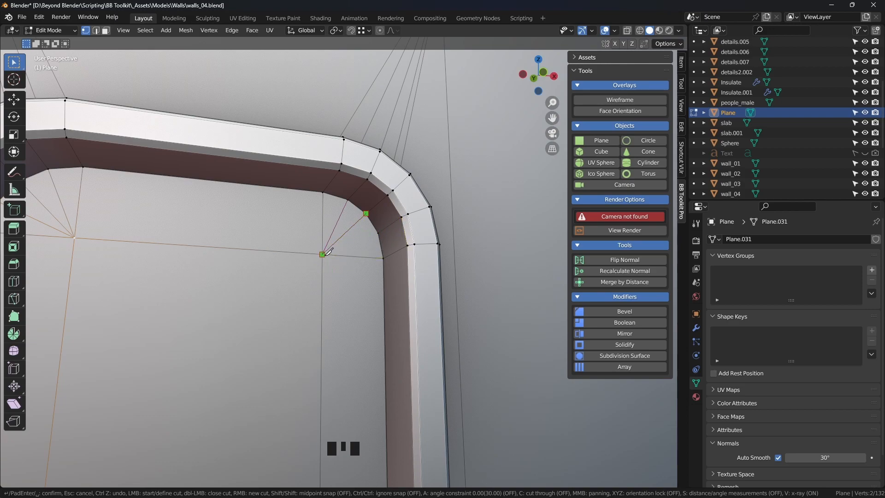
click(378, 232)
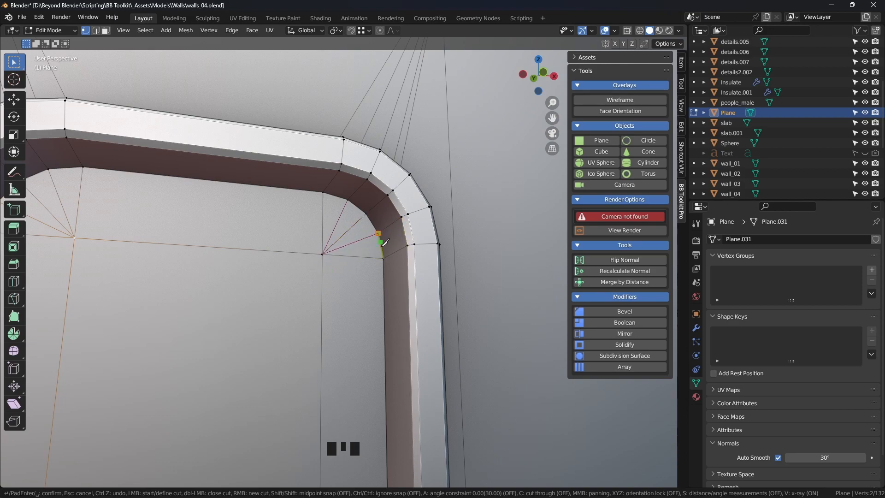
right_click(492, 214)
key(Return)
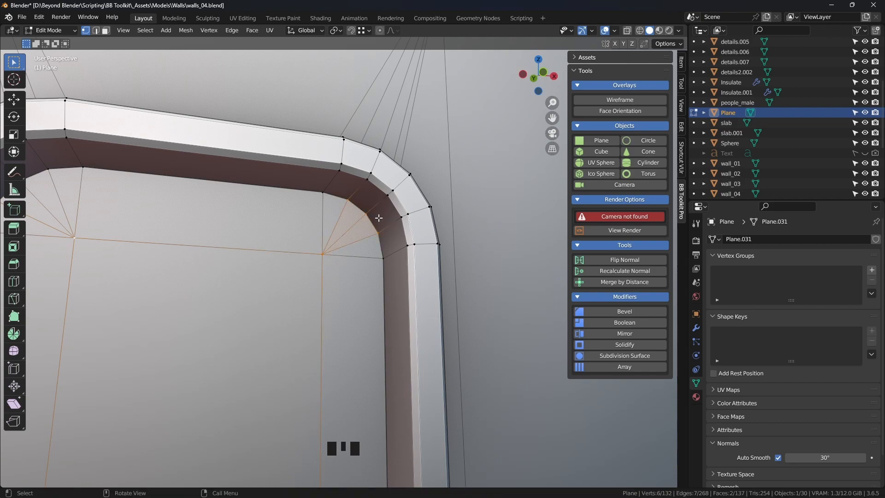
Step: Use the Knife to cut edges from the lower-right corner's three curve vertices to its edge intersection
scroll(379, 217, down, 3)
shift+middle_drag(378, 218, 423, 237)
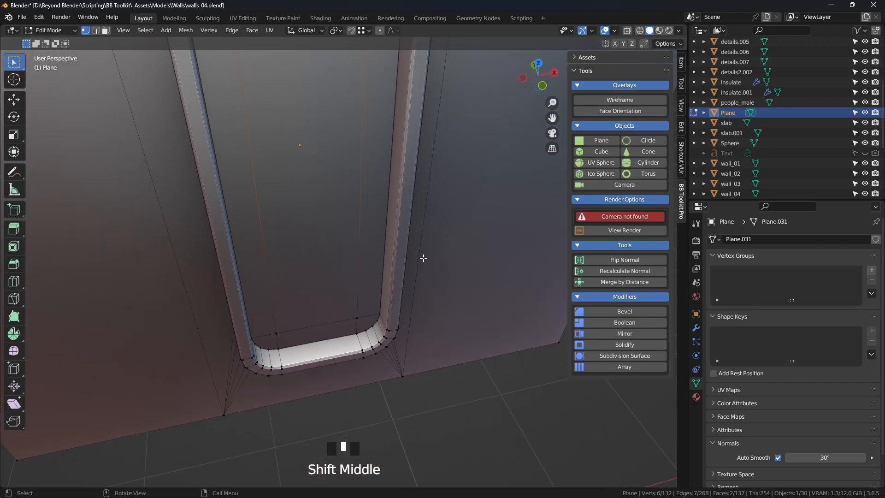
scroll(416, 323, up, 3)
click(215, 395)
shift+click(382, 366)
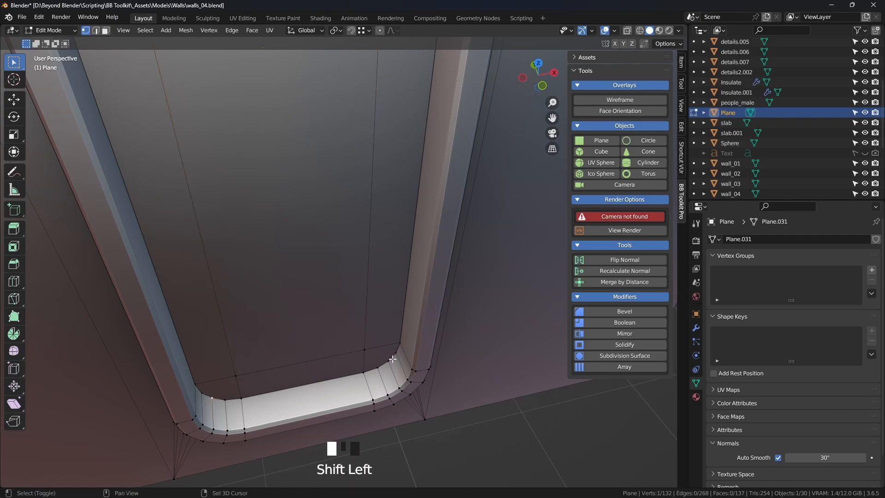
key(KP_Decimal)
middle_drag(418, 358, 516, 420)
click(303, 174)
key(k)
click(446, 208)
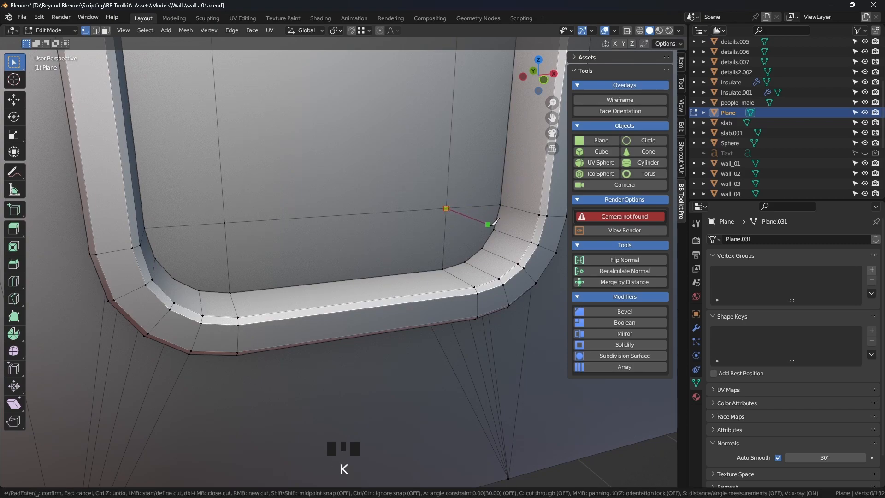
click(493, 229)
click(447, 208)
click(481, 248)
right_click(456, 232)
click(446, 208)
click(465, 262)
key(Return)
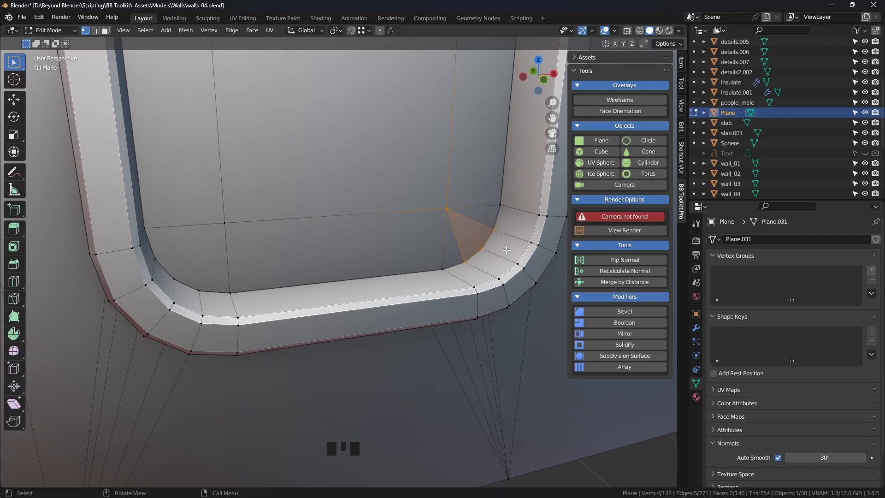
Step: Use the Knife to cut edges from the lower-left corner's three curve vertices to its edge intersection
middle_drag(249, 259, 269, 251)
key(k)
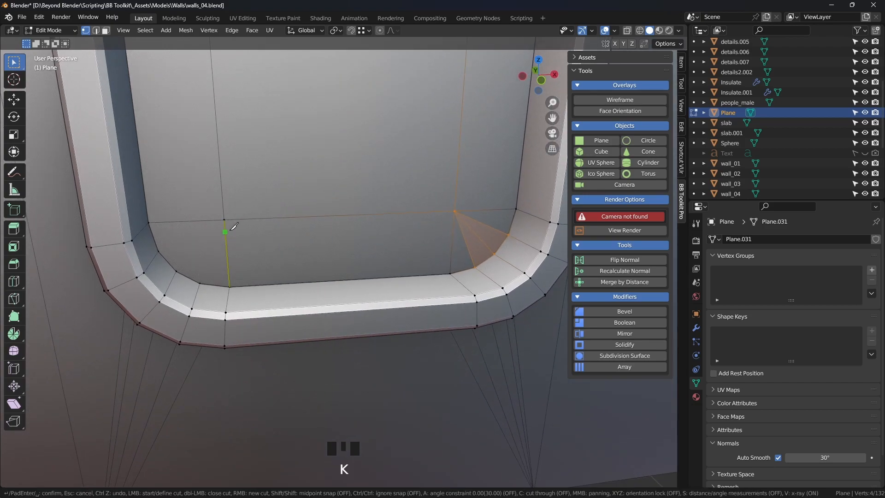
click(202, 282)
click(176, 272)
click(158, 252)
click(224, 219)
right_click(226, 218)
key(Return)
scroll(337, 281, down, 6)
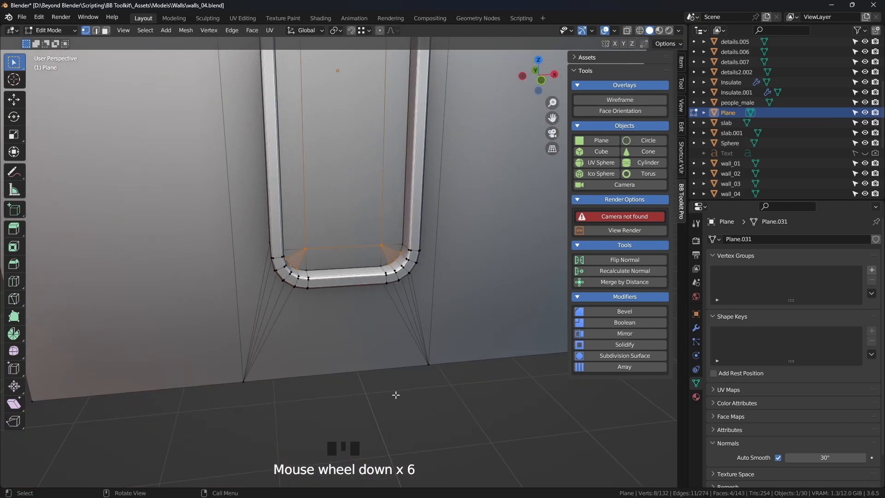
Step: Select the two upper intersection vertices inside the recess face
scroll(395, 395, down, 3)
shift+middle_drag(394, 395, 317, 238)
middle_drag(360, 210, 307, 170)
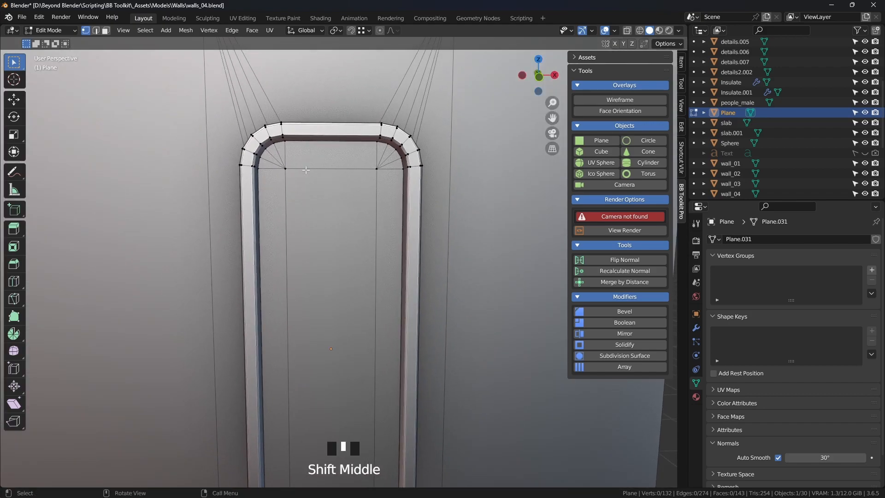
click(287, 169)
scroll(339, 203, down, 3)
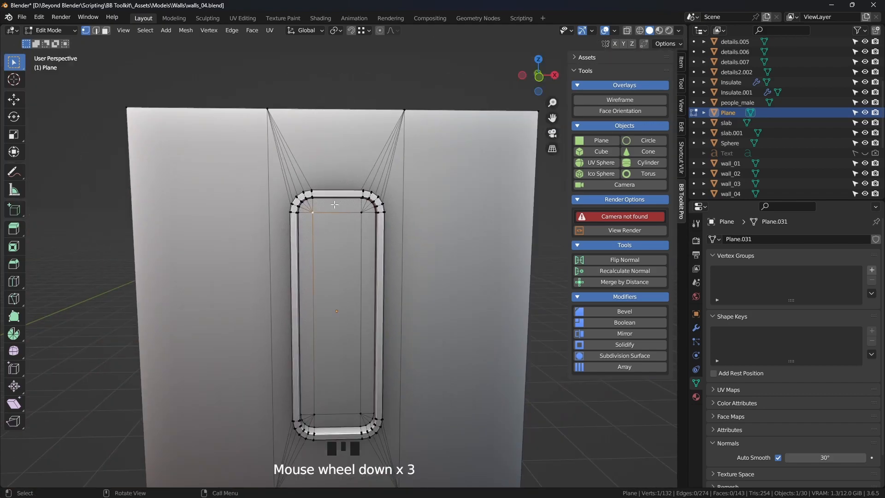
shift+middle_drag(332, 201, 343, 125)
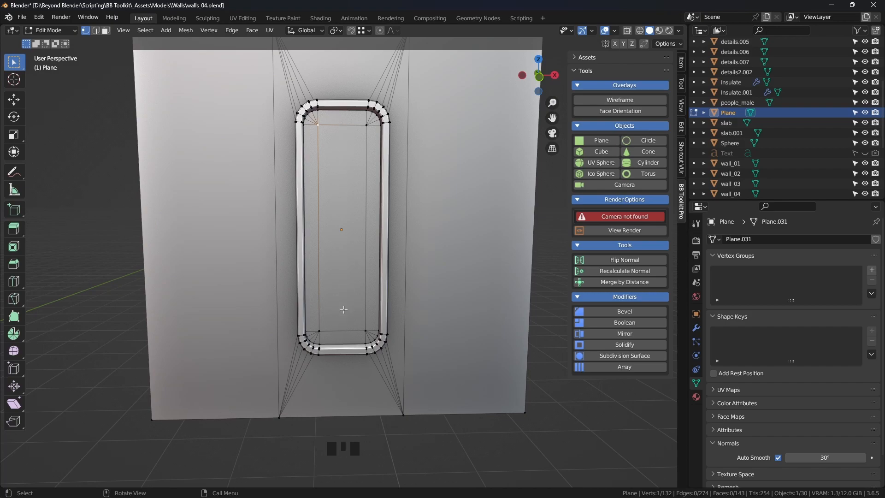
shift+click(366, 124)
Step: Try merging the two selected upper vertices At Last, and undo the merge
key(m)
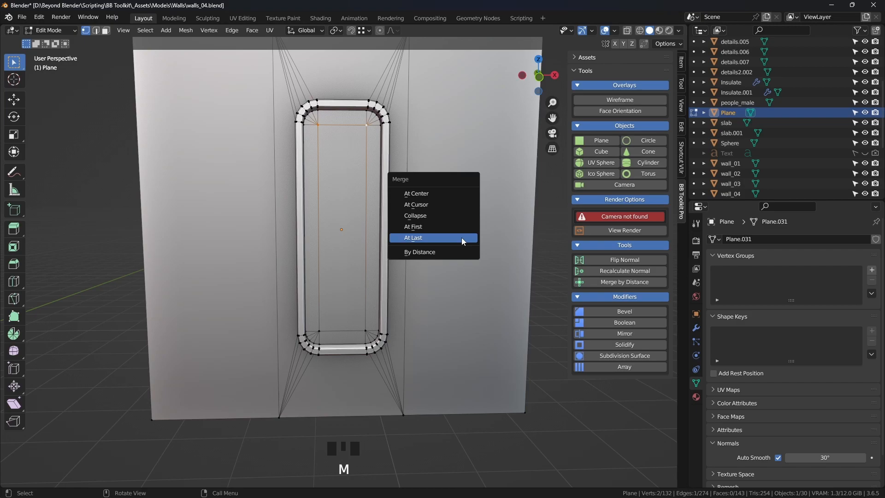
click(425, 236)
key(ctrl+z)
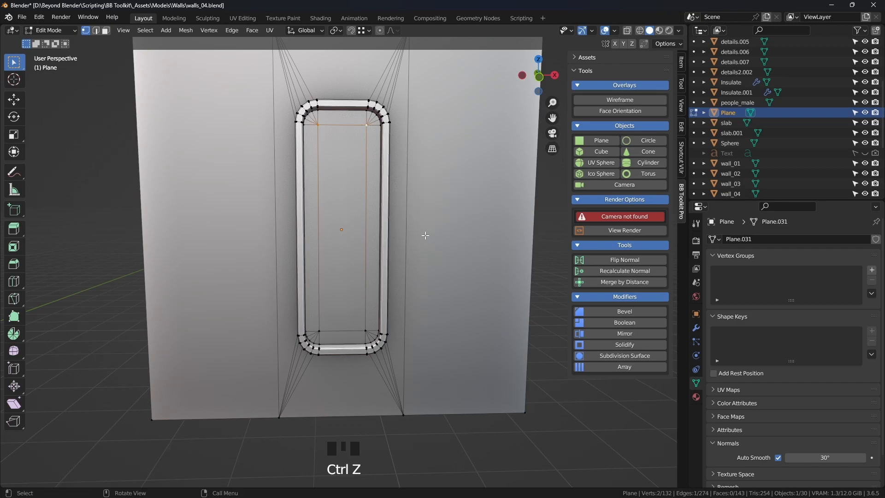
Step: Merge the two upper intersection vertices At Center, and merge the two lower intersection vertices the same way
key(m)
click(400, 192)
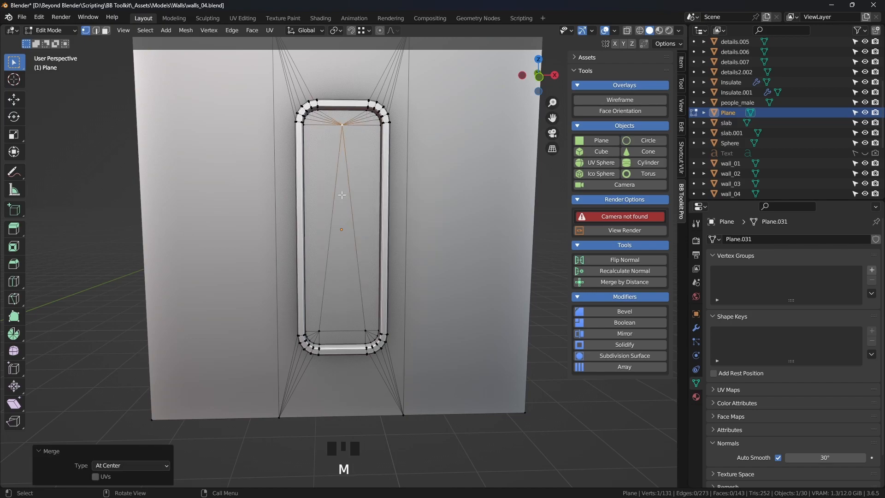
click(319, 330)
shift+click(366, 330)
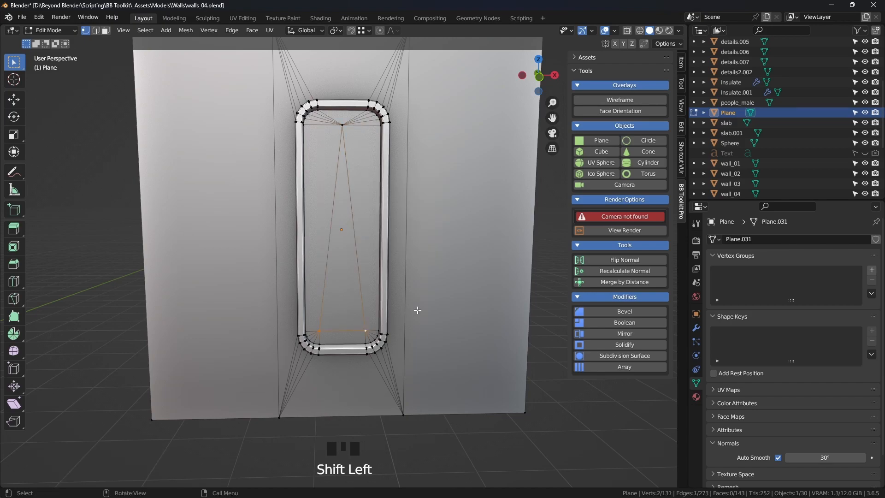
key(m)
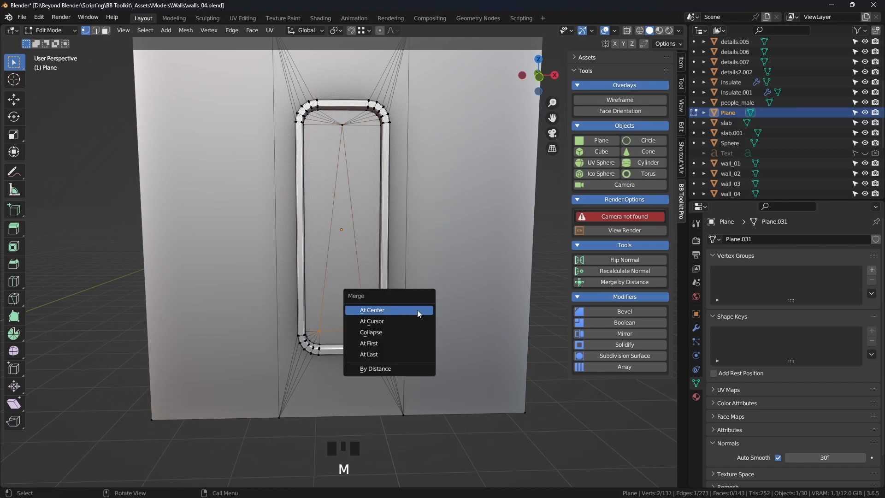
click(391, 310)
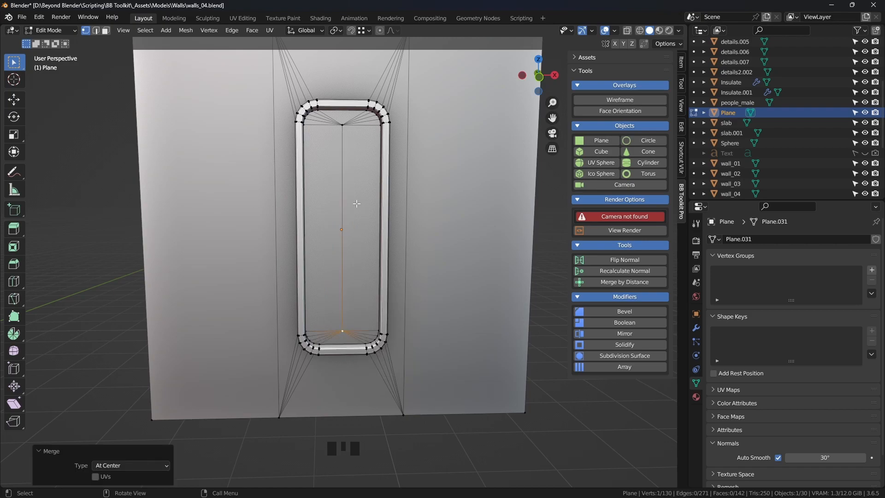
middle_drag(363, 188, 343, 152)
middle_drag(378, 300, 366, 347)
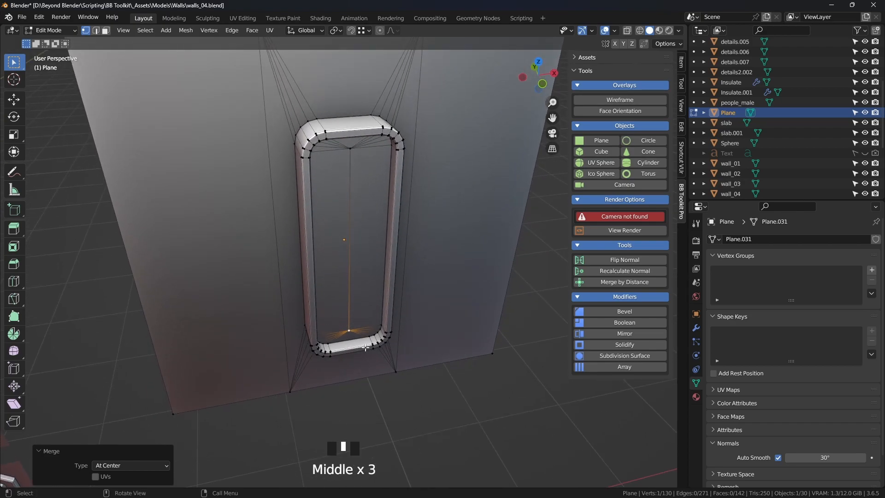
Step: In face selection mode, select the tall face in the right half of the recess
key(Tab)
scroll(418, 261, down, 3)
shift+middle_drag(417, 260, 397, 217)
scroll(355, 247, up, 2)
scroll(416, 251, up, 2)
key(Tab)
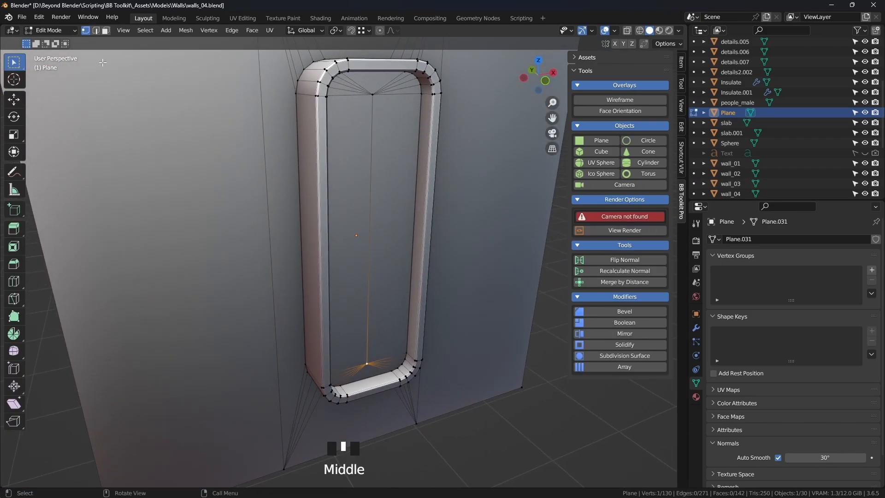
click(108, 32)
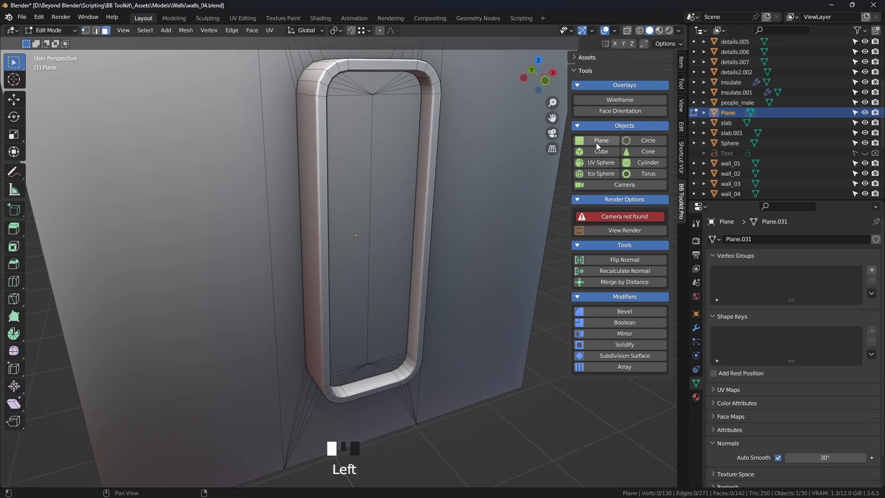
scroll(465, 203, down, 2)
shift+middle_drag(456, 221, 484, 248)
click(373, 229)
shift+middle_drag(484, 248, 420, 235)
scroll(350, 240, up, 2)
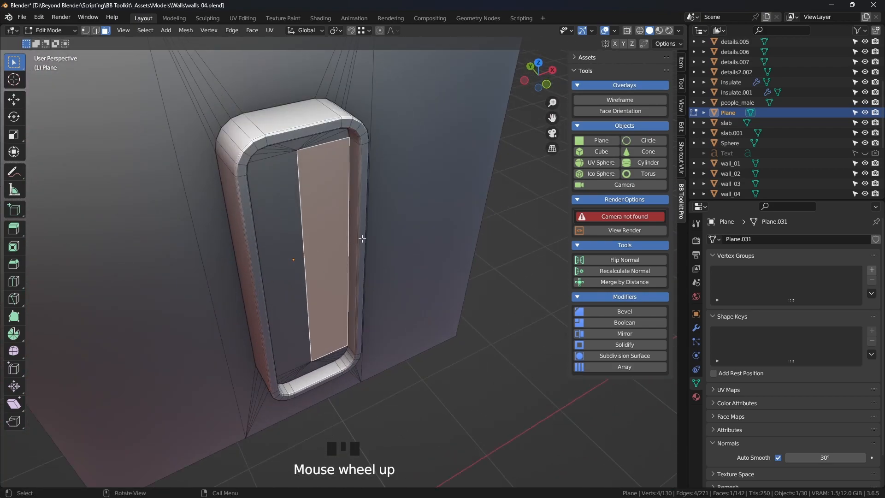
Step: Duplicate the selected recess face in place and move the copy about -0.34 m along Y, out in front of the block
key(shift+d)
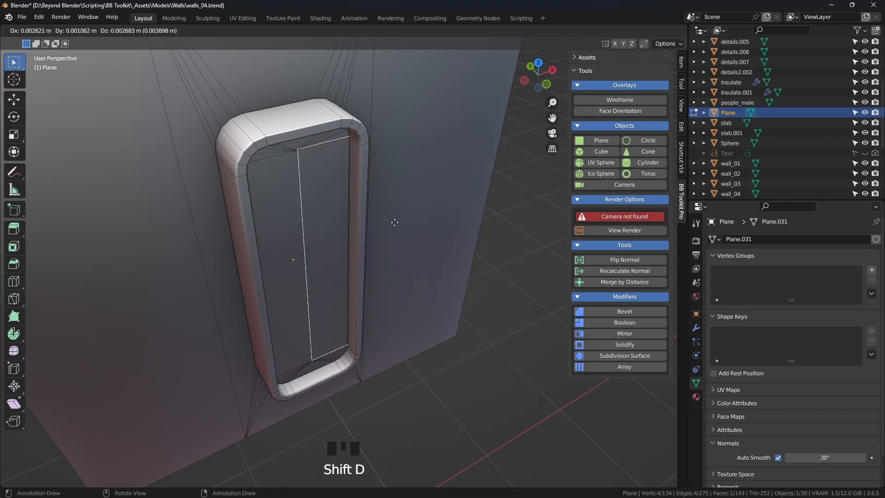
right_click(428, 224)
middle_drag(428, 223, 458, 207)
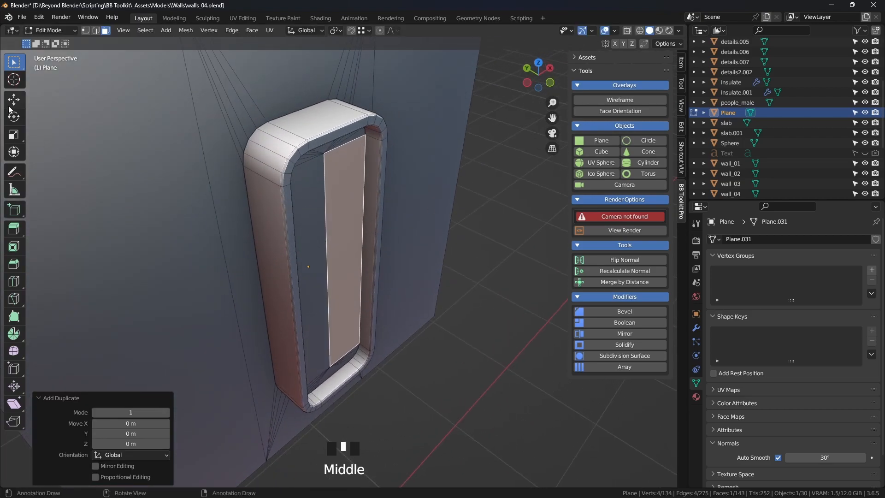
click(14, 99)
middle_drag(373, 211, 392, 196)
drag(328, 246, 417, 267)
scroll(417, 267, down, 2)
middle_drag(418, 267, 432, 259)
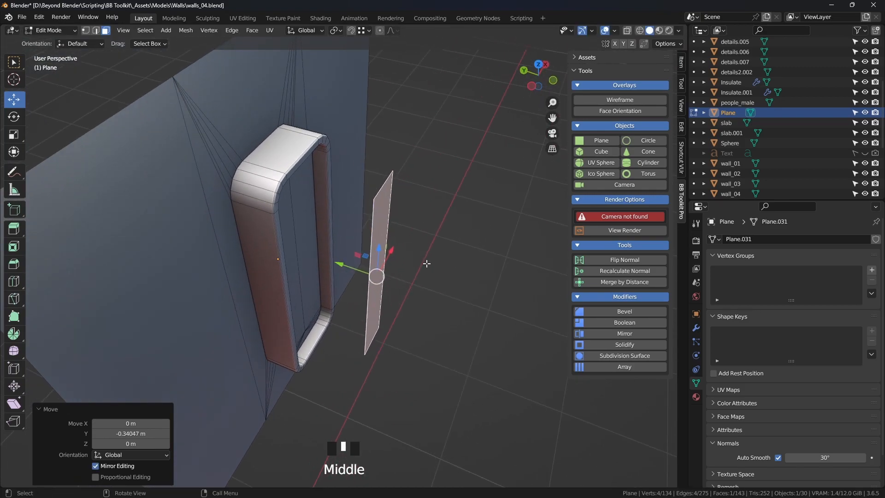
Step: From the front view, scale the duplicated face along Z to 0.038, forming a thin horizontal strip
scroll(431, 264, up, 2)
scroll(430, 263, up, 1)
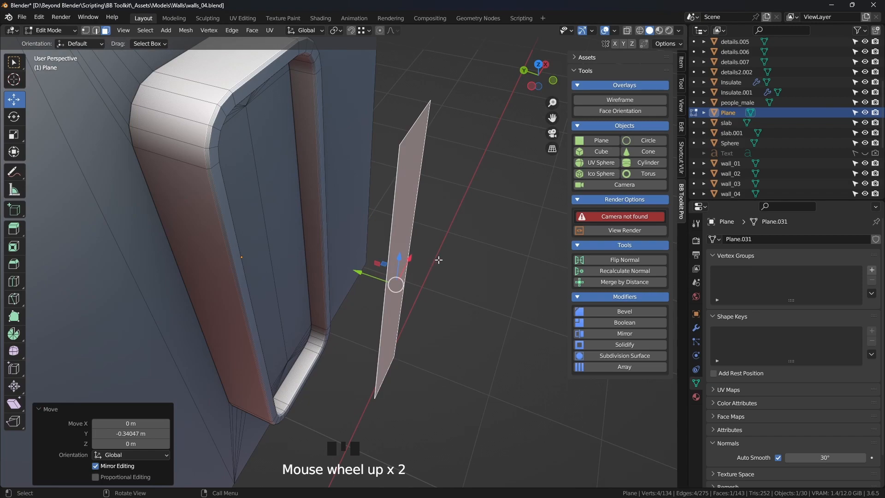
key(KP_1)
shift+middle_drag(398, 217, 349, 164)
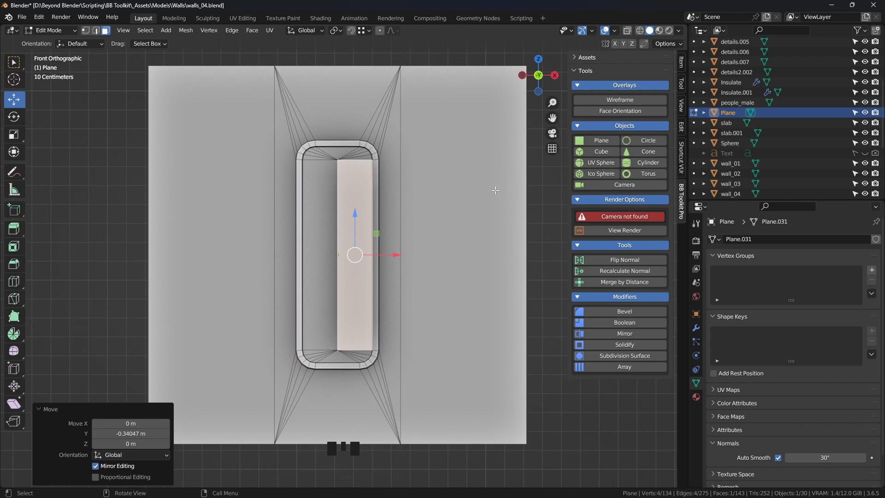
key(s)
key(z)
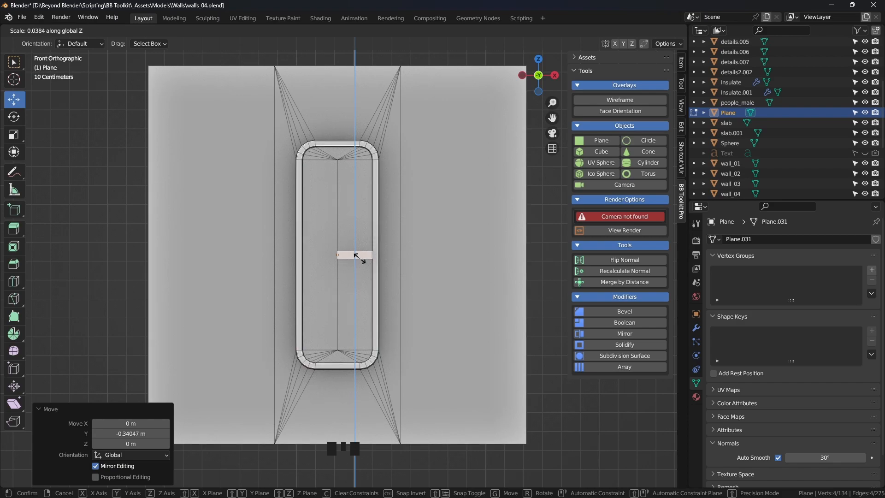
click(358, 257)
middle_drag(414, 270, 431, 326)
scroll(358, 330, up, 3)
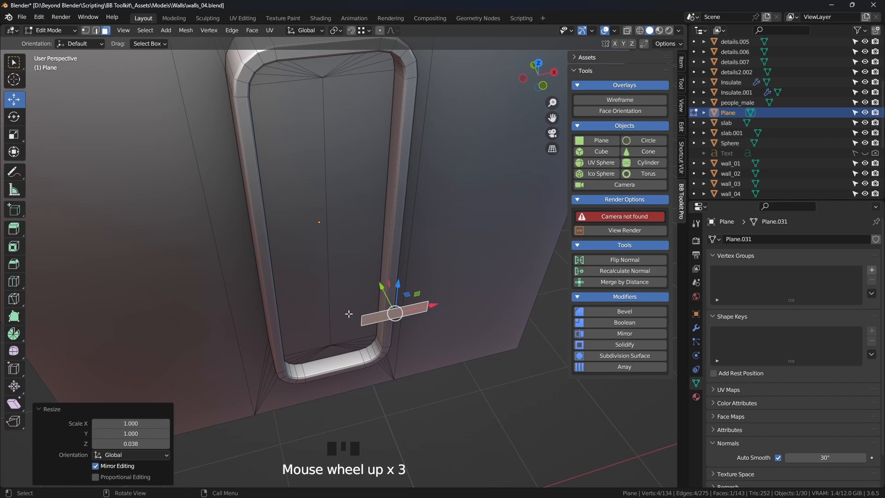
Step: Select the strip's left vertical edge and move it about -0.09 m along X to widen the strip
click(95, 30)
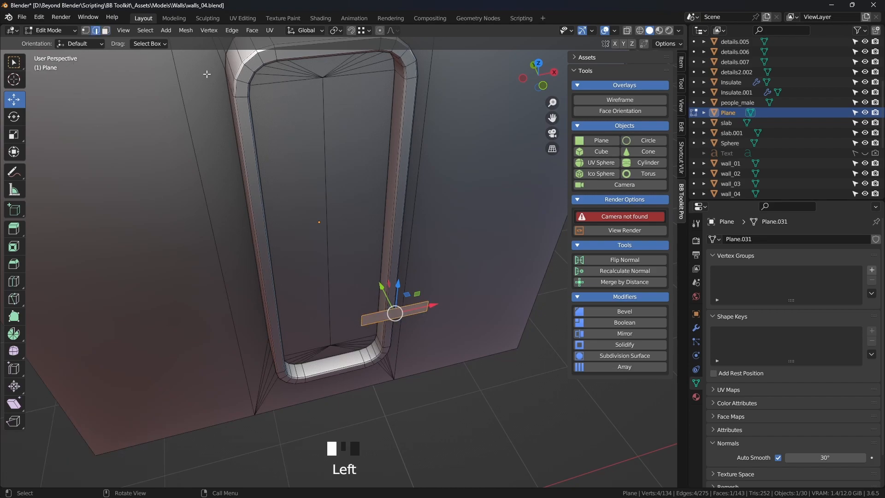
click(358, 319)
middle_drag(358, 319, 402, 319)
drag(386, 294, 353, 303)
Step: With snapping set to Vertex, move the strip's left edge along X to line up with the recess's left inner side
click(367, 30)
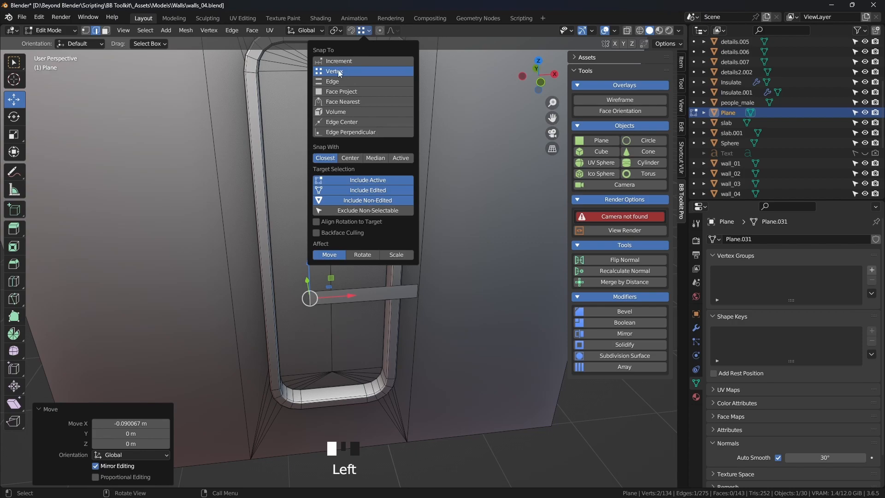
middle_drag(357, 303, 352, 305)
scroll(351, 306, up, 2)
middle_drag(308, 204, 334, 240)
middle_drag(370, 269, 362, 238)
drag(359, 237, 348, 301)
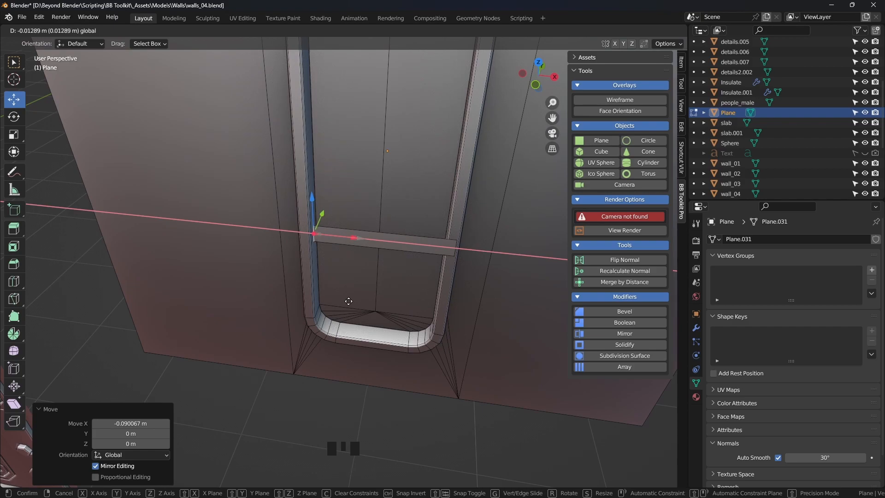
drag(348, 300, 320, 303)
middle_drag(322, 277, 347, 238)
key(KP_1)
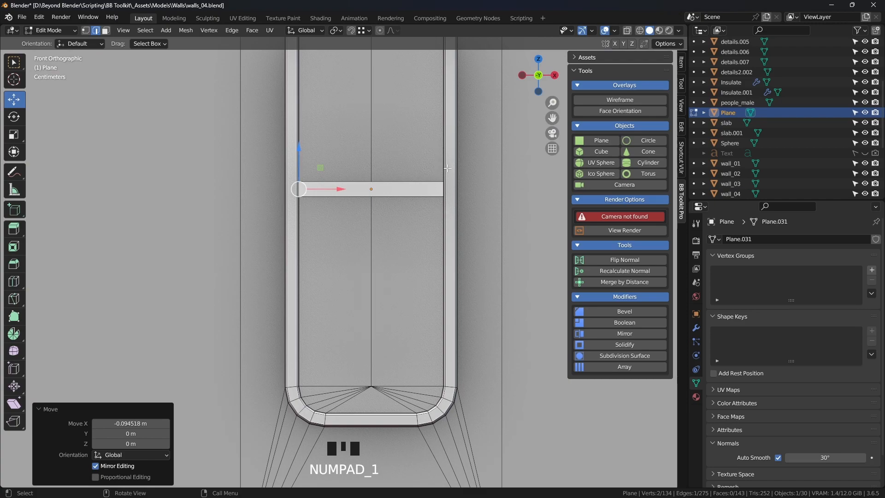
Step: Select the strip face and move it back along Y into the recess
middle_drag(440, 195, 287, 176)
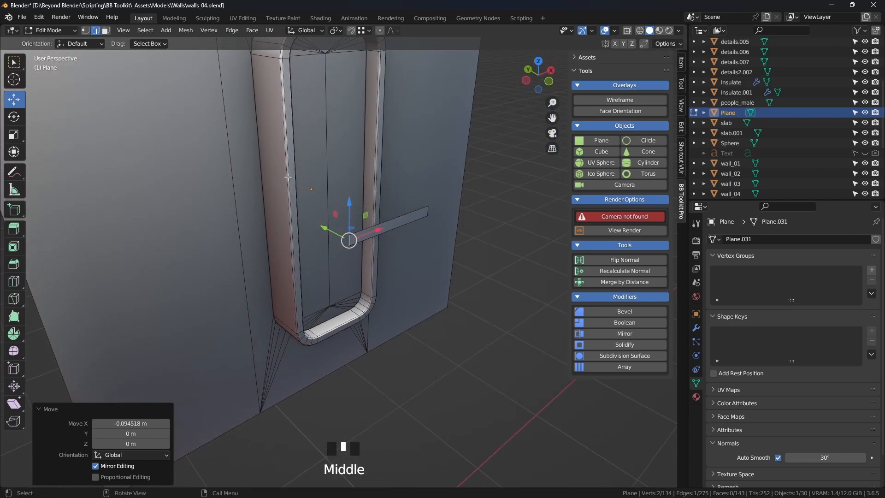
click(106, 30)
click(396, 227)
middle_drag(397, 227, 364, 211)
drag(362, 211, 282, 208)
middle_drag(312, 220, 317, 270)
scroll(247, 237, up, 3)
scroll(325, 270, up, 1)
Step: Reselect the strip face alone and shift it about -0.005 m along Y
click(254, 286)
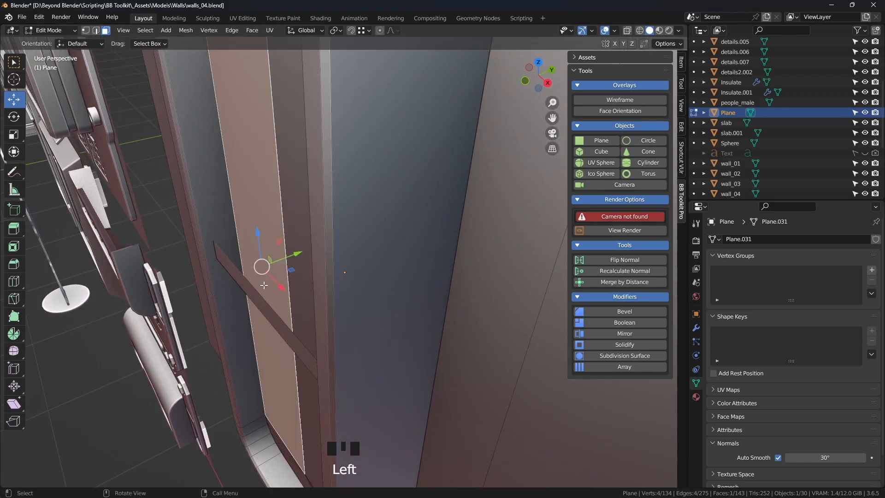
click(266, 302)
drag(300, 291, 295, 292)
scroll(295, 292, down, 2)
shift+middle_drag(295, 292, 396, 285)
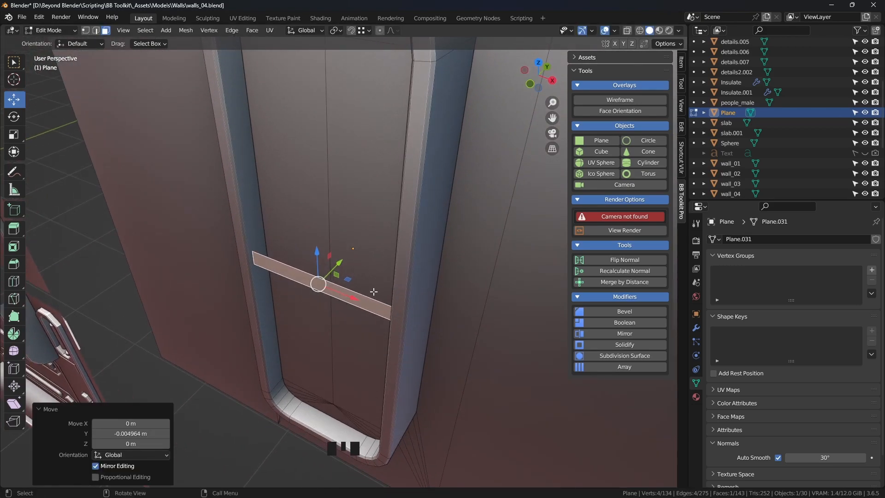
Step: Extrude the strip face about -0.0495 m along its normal to form a solid crossbar, and return to Object Mode
key(e)
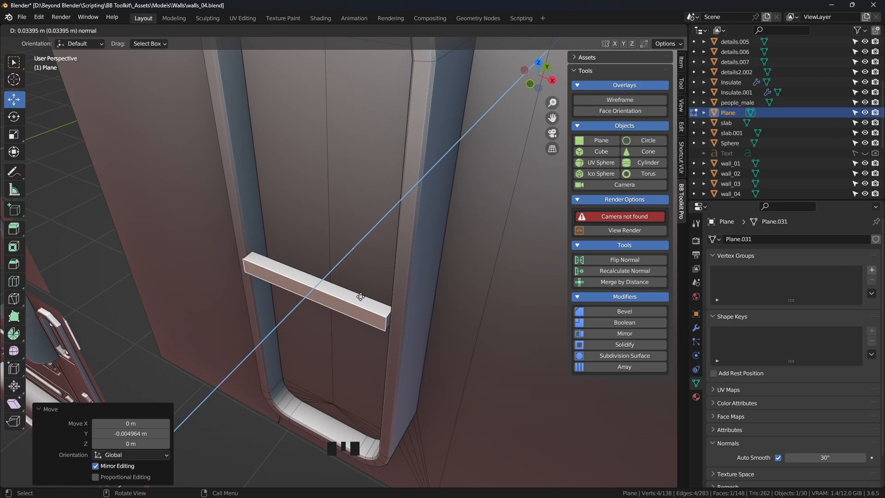
click(282, 377)
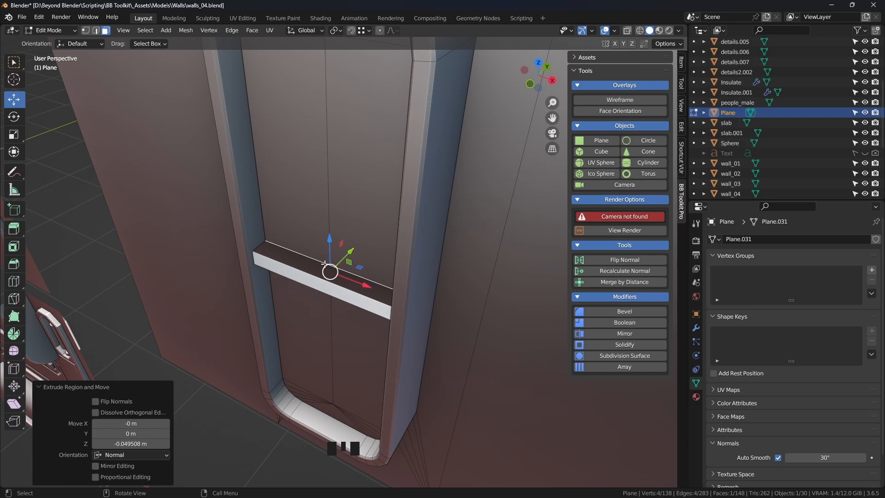
key(Tab)
middle_drag(338, 295, 329, 280)
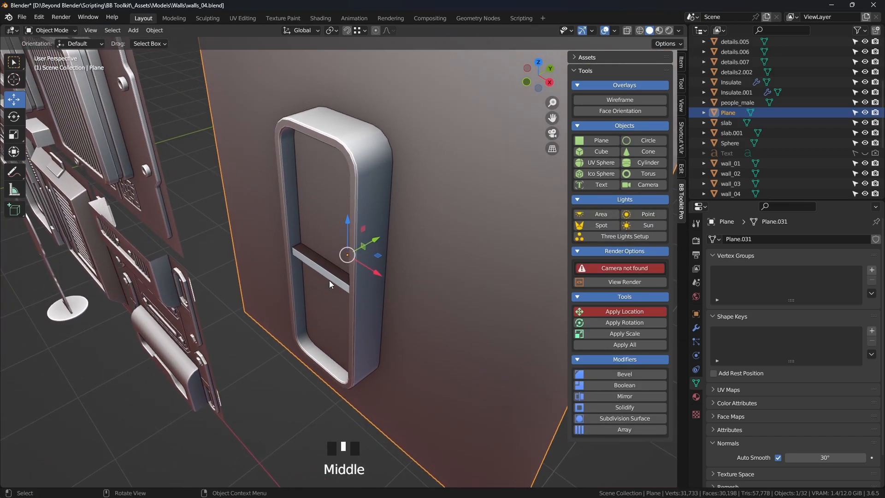
Step: Turn on the face orientation overlay and examine the normals of the crossbar inside the wall panel's rounded frame
click(303, 369)
mouse_move(304, 369)
middle_down()
mouse_move(383, 333)
mouse_move(405, 311)
mouse_move(410, 212)
mouse_move(352, 308)
mouse_move(435, 245)
middle_up()
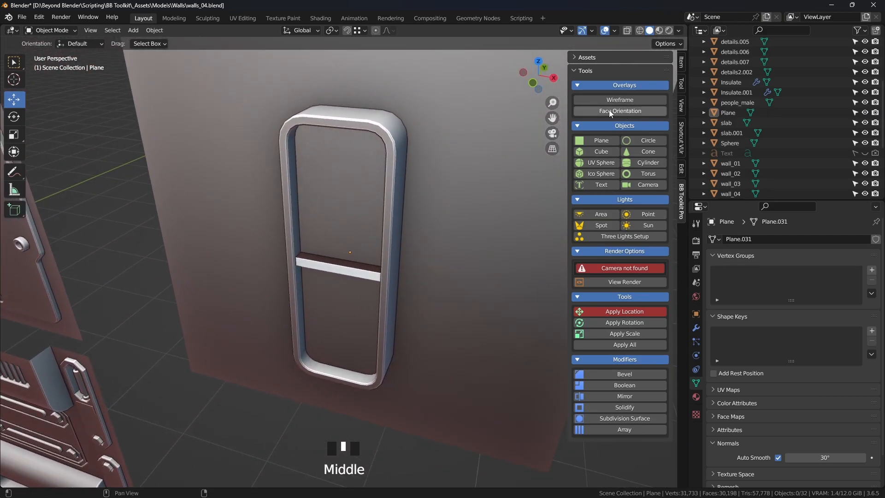
click(613, 31)
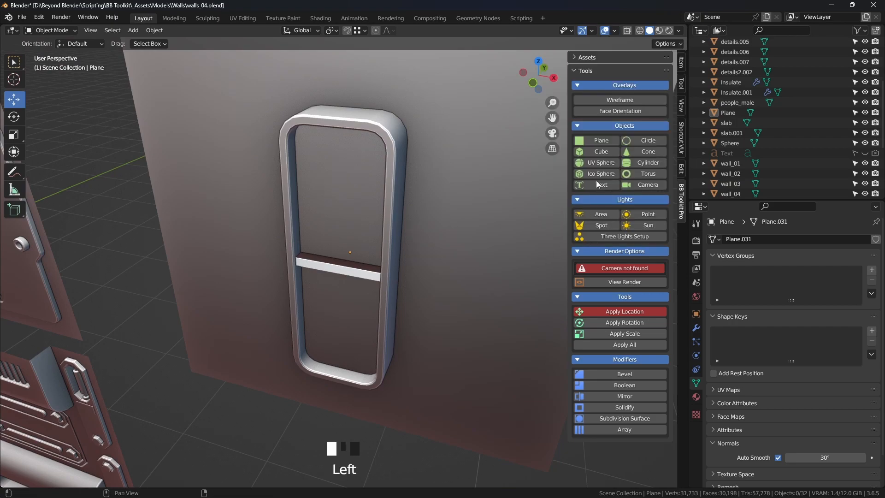
click(615, 110)
middle_drag(504, 224, 372, 284)
scroll(372, 283, up, 3)
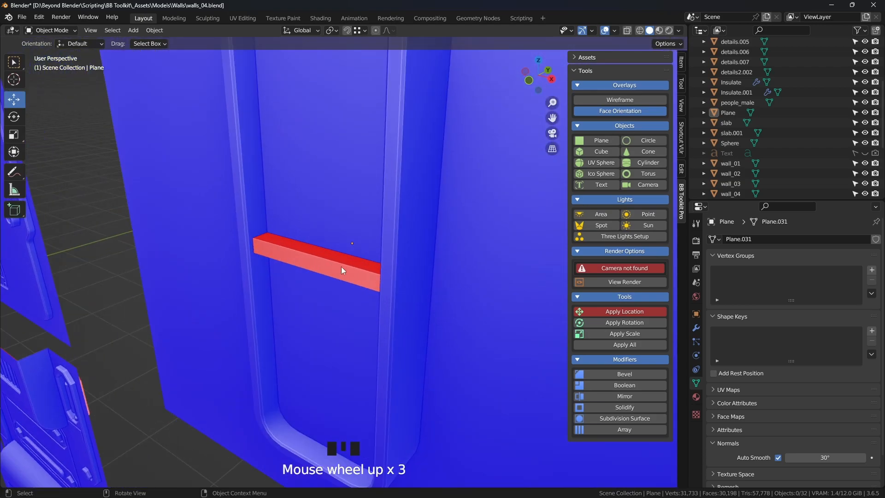
scroll(342, 262, down, 2)
middle_drag(357, 267, 369, 261)
scroll(430, 278, down, 3)
middle_drag(430, 278, 364, 279)
scroll(364, 279, up, 3)
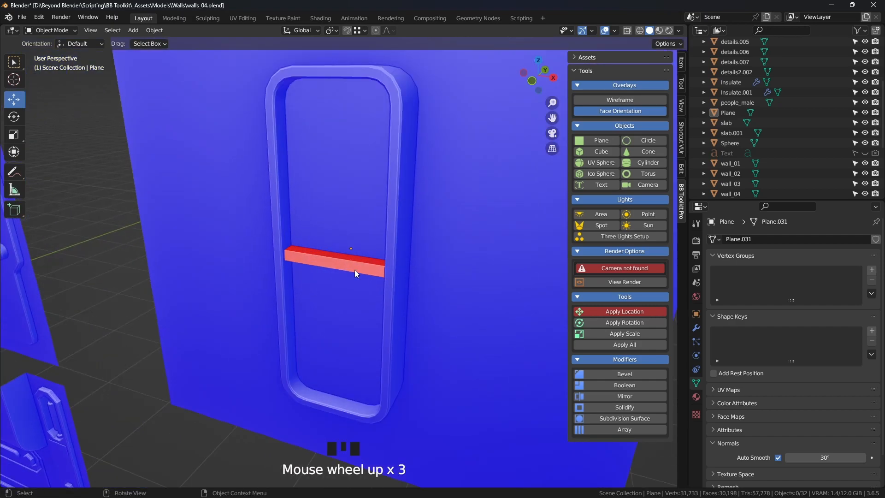
Step: Select the wall panel, check its mesh in Edit Mode, and turn off the face orientation overlay
click(380, 275)
key(Tab)
middle_drag(404, 258, 405, 268)
key(Tab)
click(615, 111)
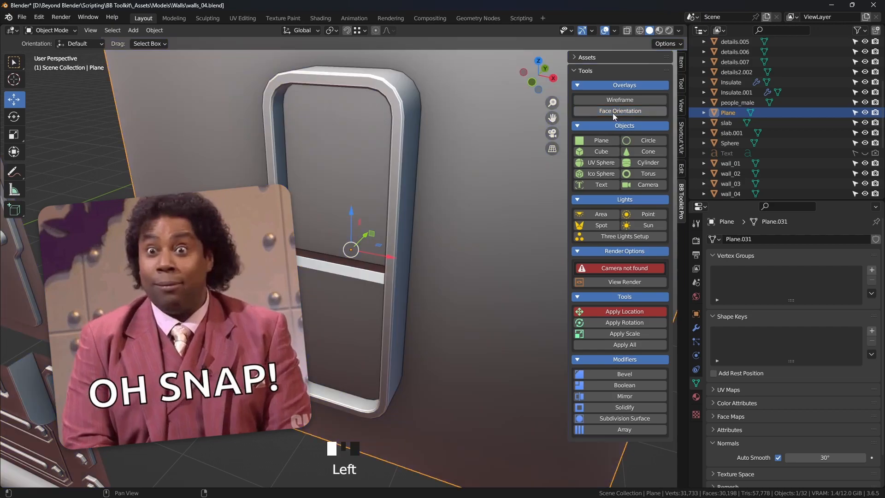
Step: Undo the recent crossbar edits back to the single flat strip face inside the frame
scroll(444, 237, down, 2)
key(ctrl+z)
key(ctrl+z)
key(ctrl+z)
key(ctrl+z)
key(ctrl+z)
key(ctrl+z)
key(ctrl+z)
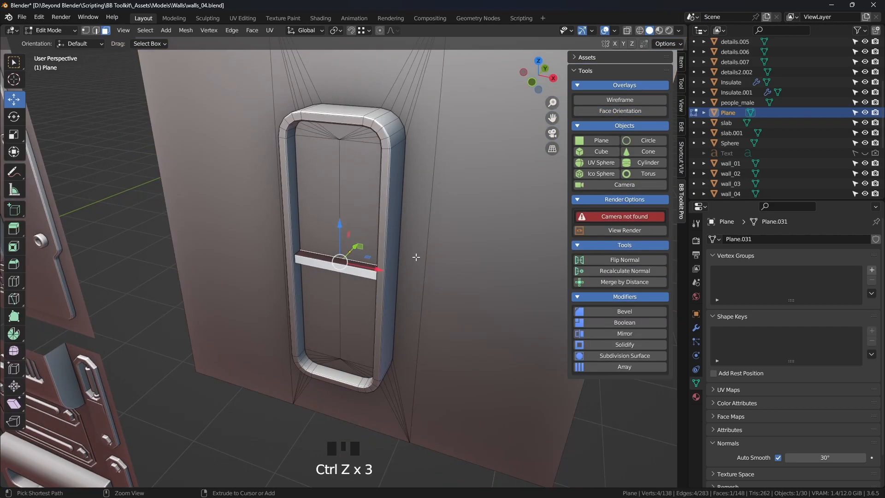
key(ctrl+z)
key(ctrl+z)
key(ctrl+z)
key(ctrl+z)
key(ctrl+z)
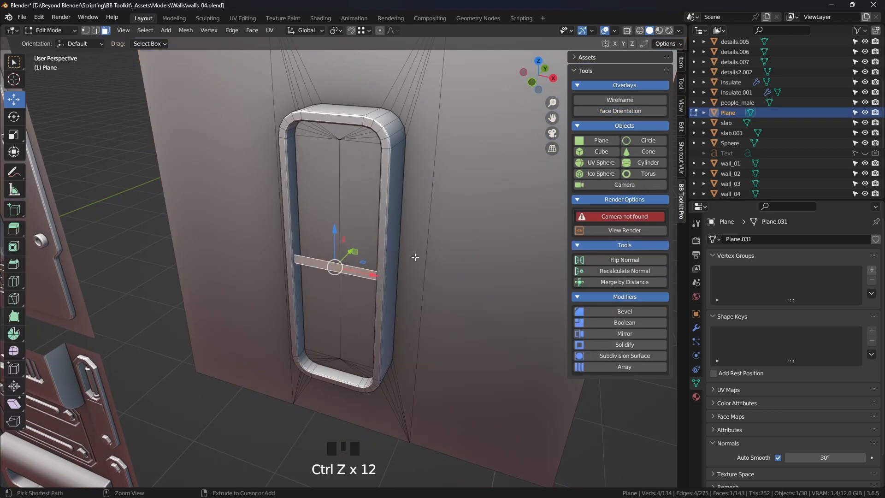
Step: Move the selected strip face out of the frame into the open space beside the wall panel
middle_drag(415, 256, 410, 257)
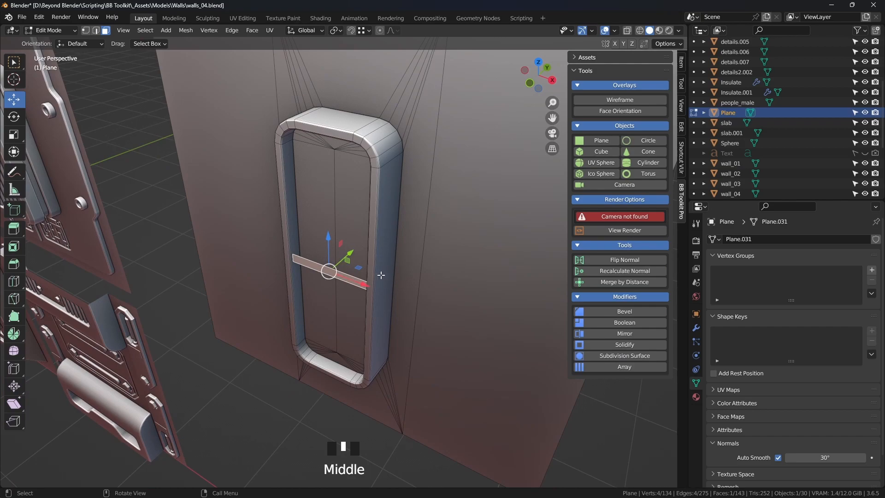
scroll(389, 281, up, 3)
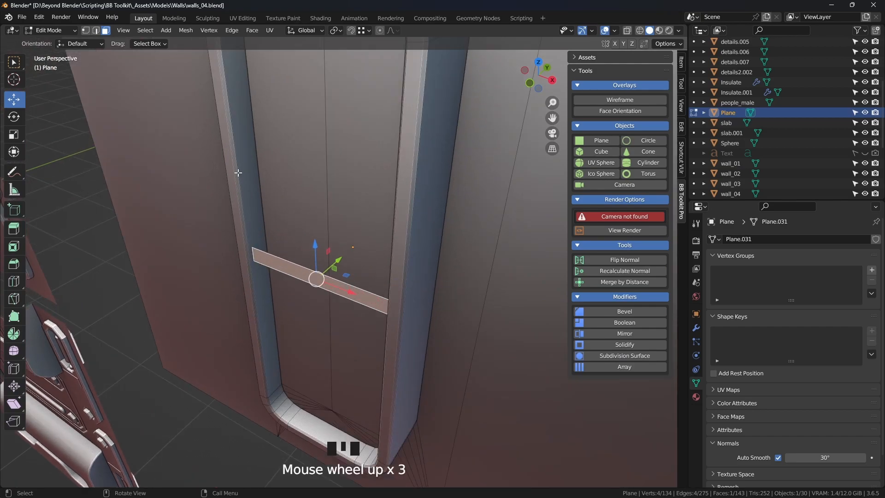
middle_drag(363, 259, 324, 264)
drag(322, 264, 183, 312)
shift+middle_drag(237, 297, 324, 272)
scroll(389, 255, down, 2)
drag(324, 273, 212, 312)
shift+middle_drag(211, 312, 398, 199)
Step: Extrude the moved strip face by about 0.055 m into a solid bar
key(KP_Decimal)
key(e)
click(450, 188)
middle_drag(450, 187, 378, 260)
scroll(410, 254, down, 2)
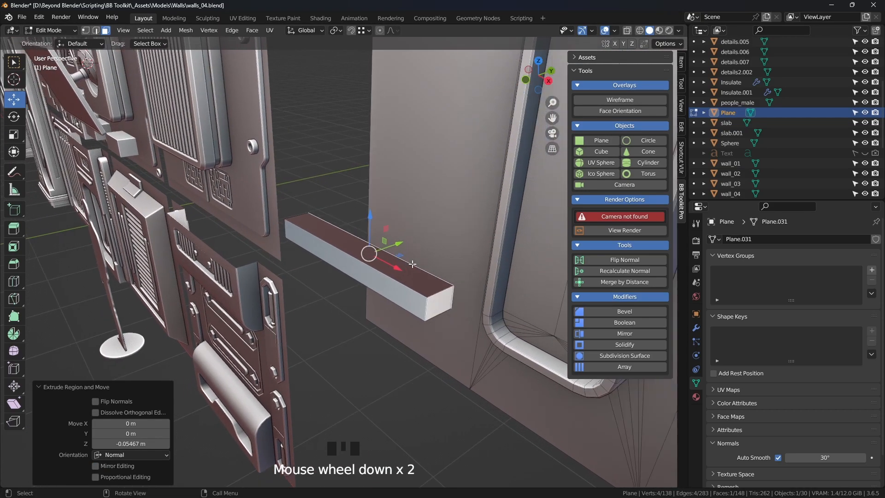
Step: Turn on the face orientation overlay and examine the normals of the extruded bar in Edit Mode
key(Tab)
key(Tab)
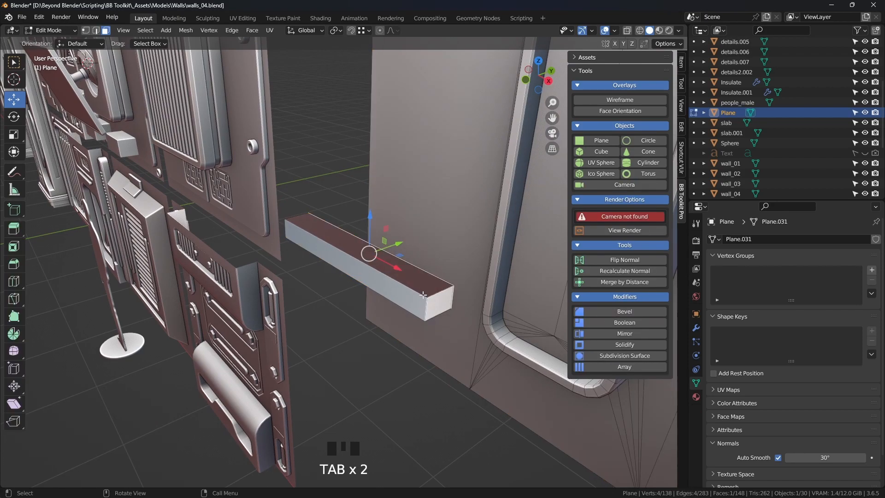
key(Tab)
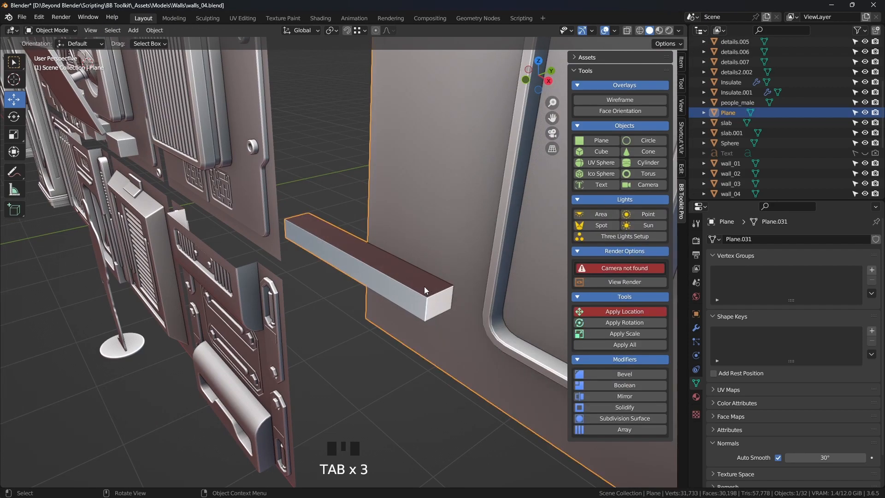
click(620, 111)
key(Tab)
middle_drag(416, 283, 348, 233)
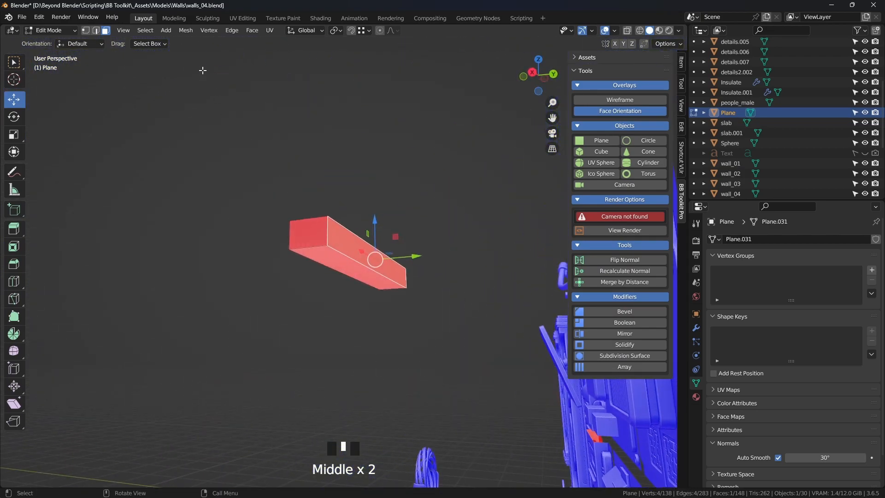
Step: Select all linked faces of the extruded bar and compare it with the face orientation overlay off and on
click(106, 31)
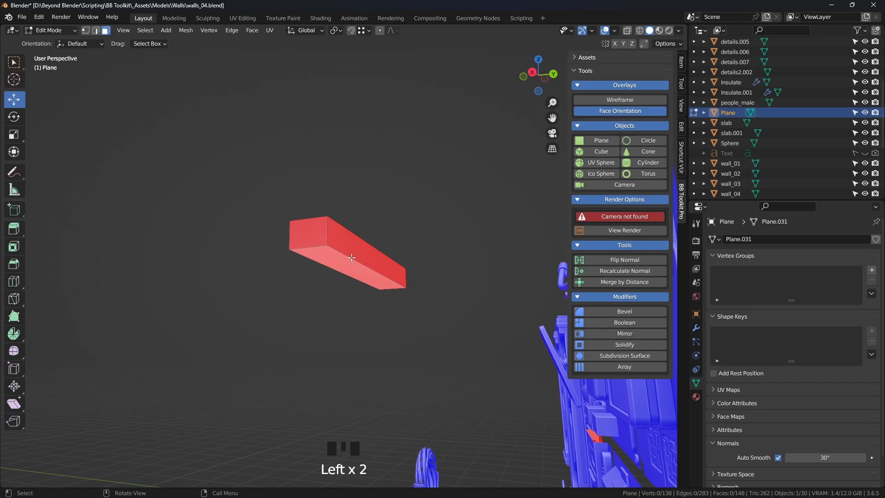
key(l)
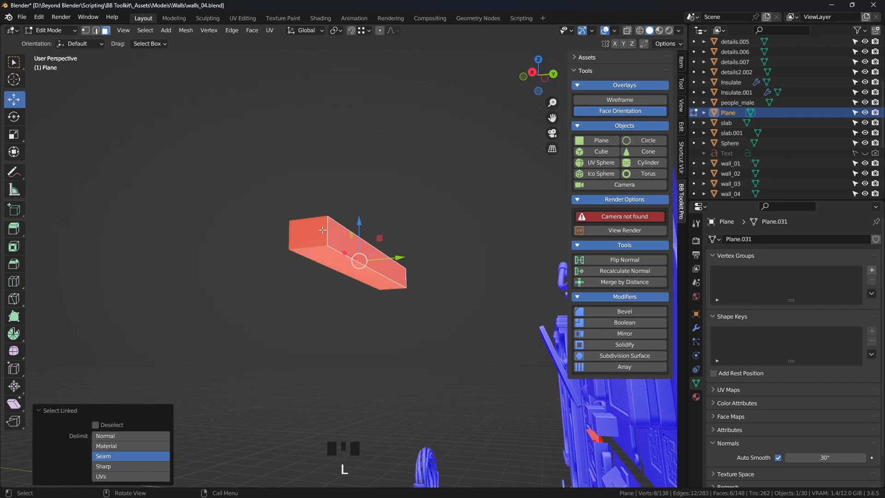
scroll(330, 229, down, 2)
middle_drag(330, 228, 354, 242)
click(619, 110)
middle_drag(427, 174, 438, 231)
click(620, 111)
scroll(367, 240, up, 2)
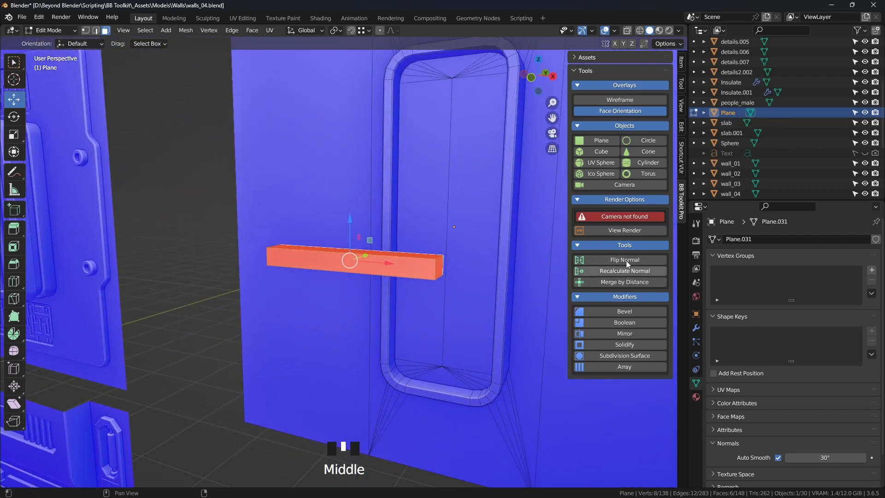
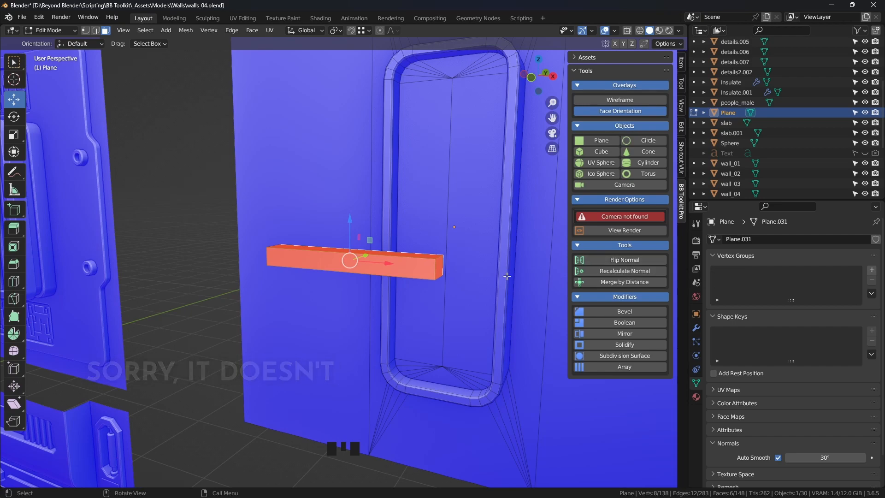
Step: Recalculate the bar's normals to point outward, and flip them twice to compare both directions
middle_drag(504, 275, 492, 284)
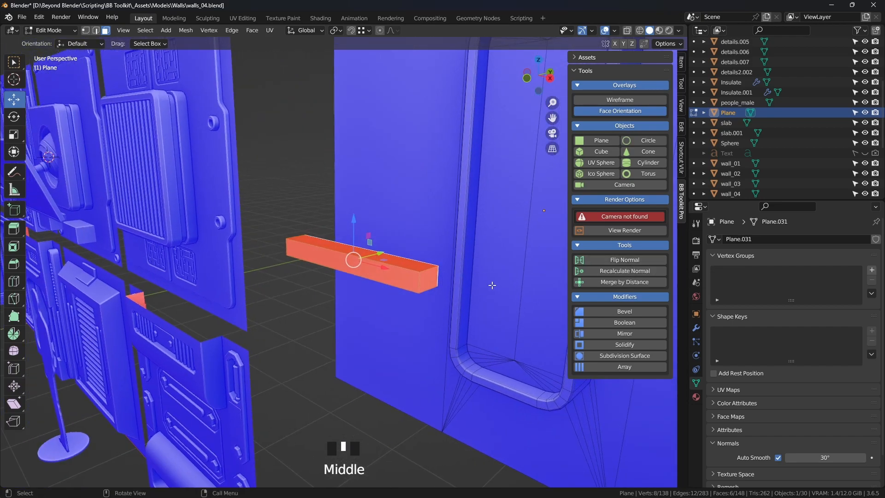
click(626, 272)
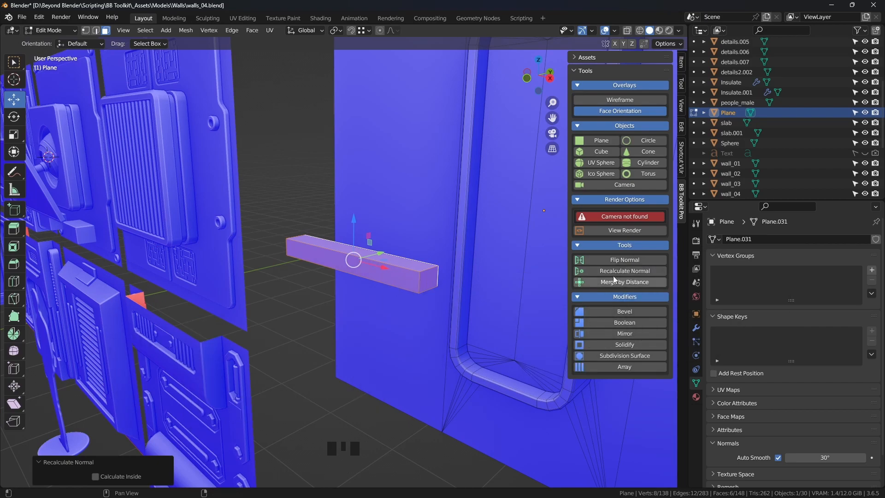
click(620, 259)
click(637, 261)
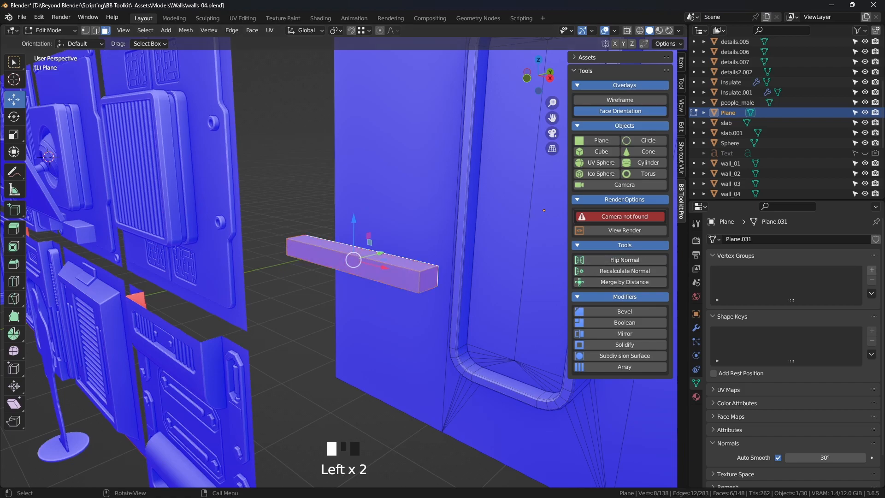
middle_drag(239, 171, 279, 221)
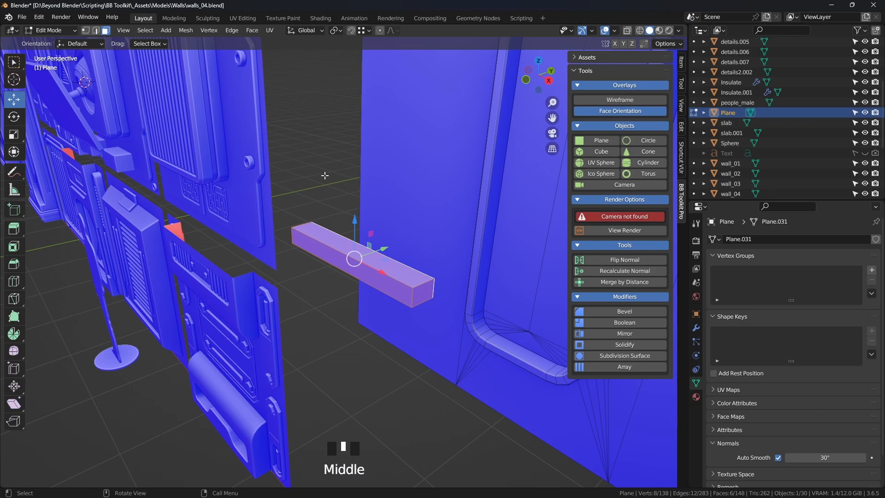
Step: Delete the bar's back face and both end faces, with the face orientation overlay turned off
middle_drag(367, 262, 324, 277)
scroll(400, 286, down, 2)
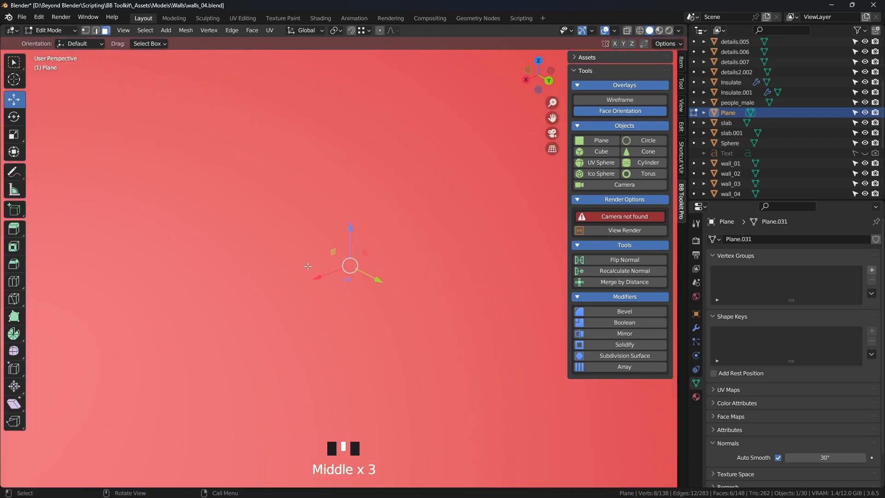
middle_drag(205, 161, 306, 204)
scroll(305, 204, up, 3)
click(237, 195)
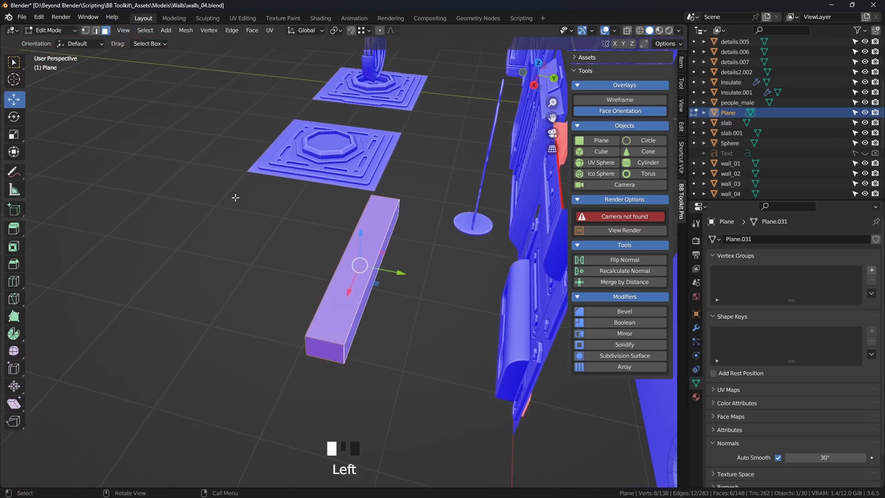
middle_drag(236, 195, 382, 275)
click(334, 332)
middle_drag(334, 333, 233, 268)
shift+click(351, 290)
shift+click(372, 300)
scroll(233, 267, down, 2)
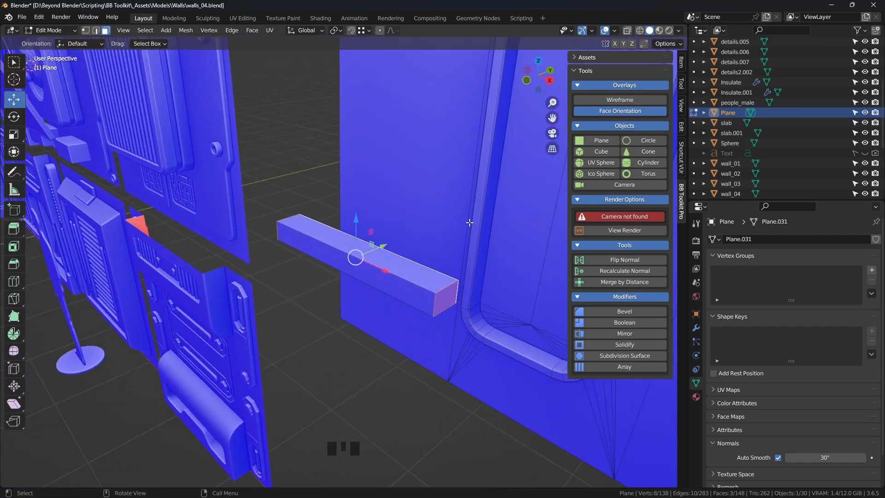
click(637, 112)
shift+middle_drag(445, 186, 242, 326)
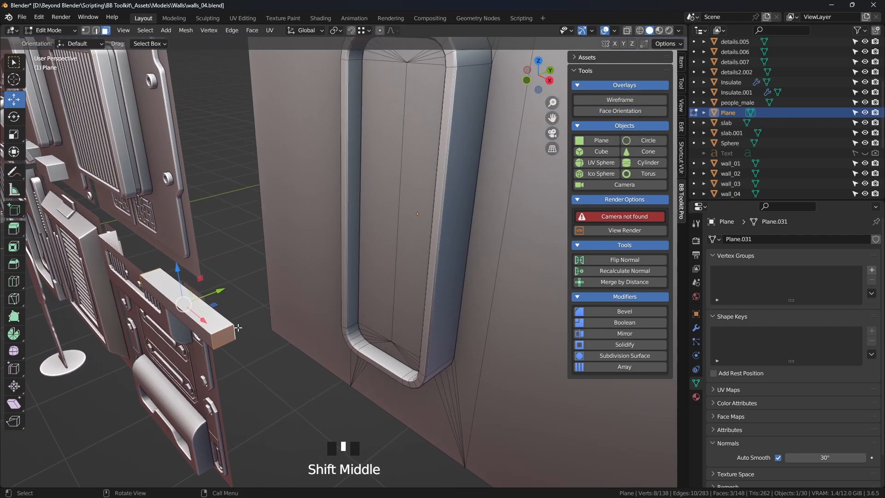
middle_drag(352, 211, 263, 292)
scroll(264, 292, up, 3)
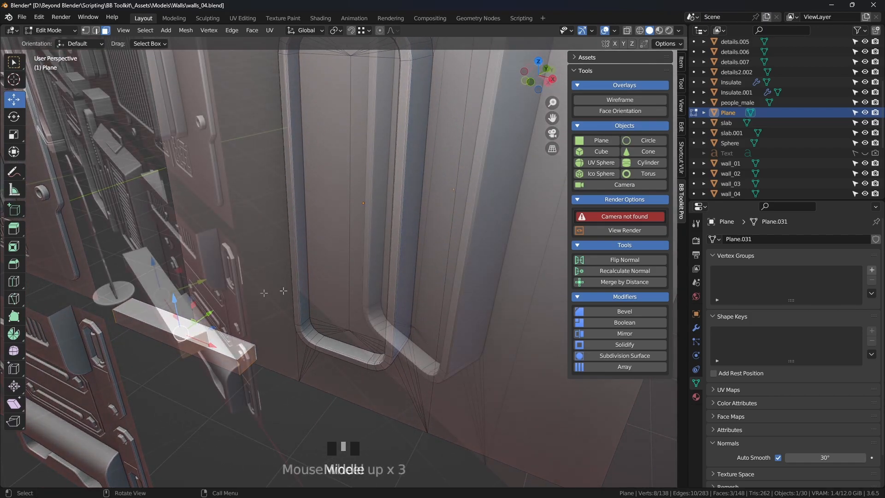
key(Delete)
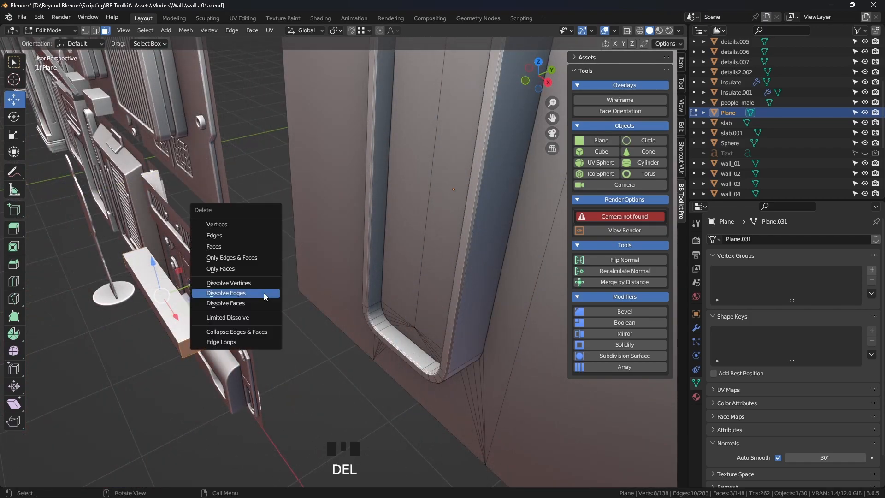
click(228, 247)
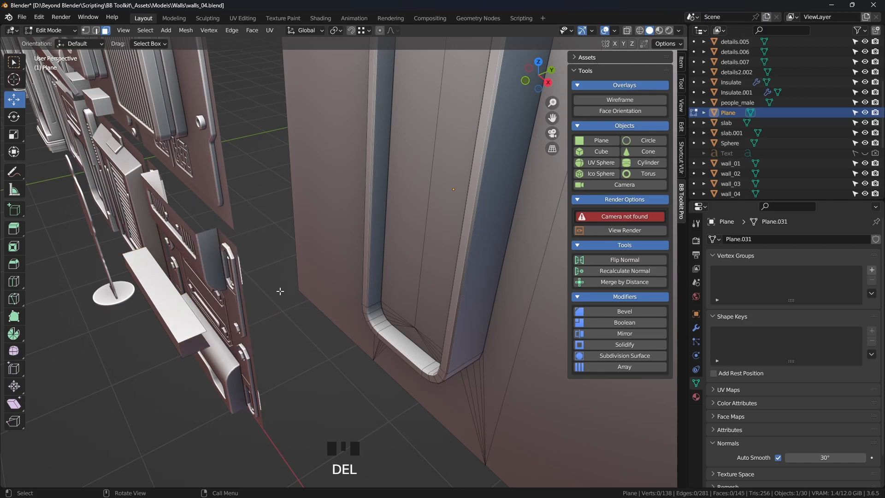
Step: Examine the open-backed bar from several angles in Object Mode and Edit Mode
middle_drag(250, 272, 316, 262)
key(Tab)
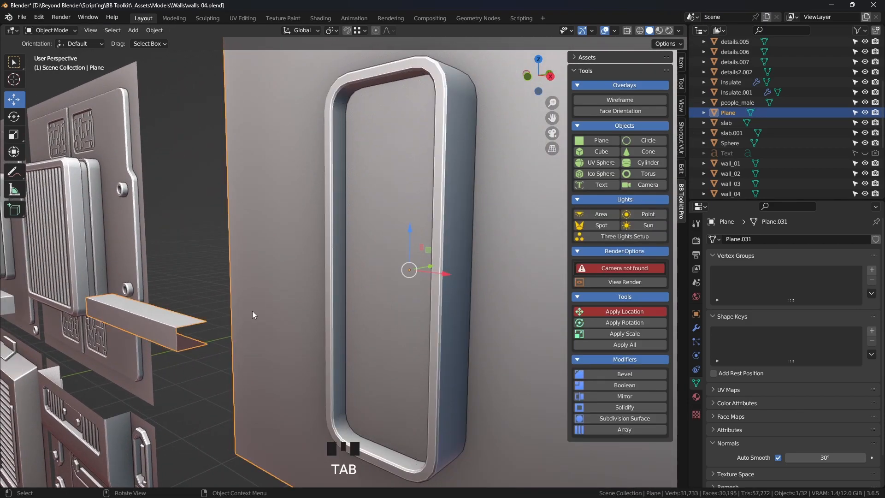
key(Tab)
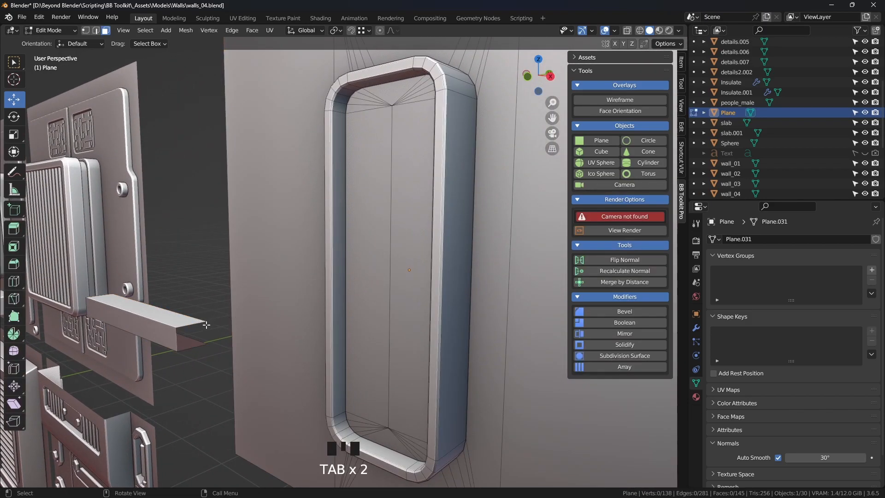
middle_drag(191, 355, 253, 311)
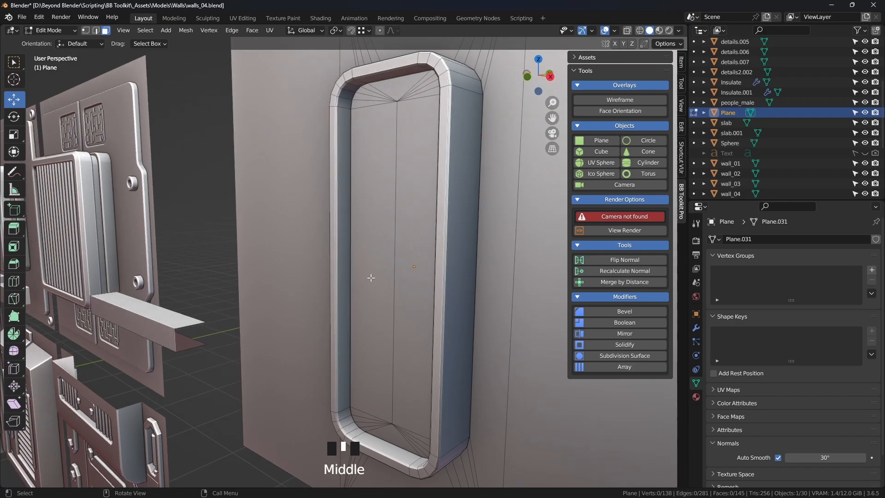
middle_drag(363, 283, 419, 251)
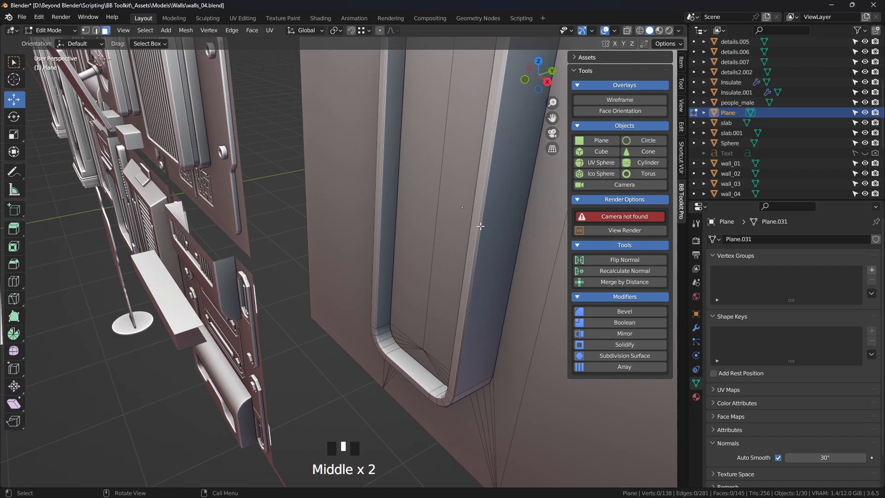
key(Tab)
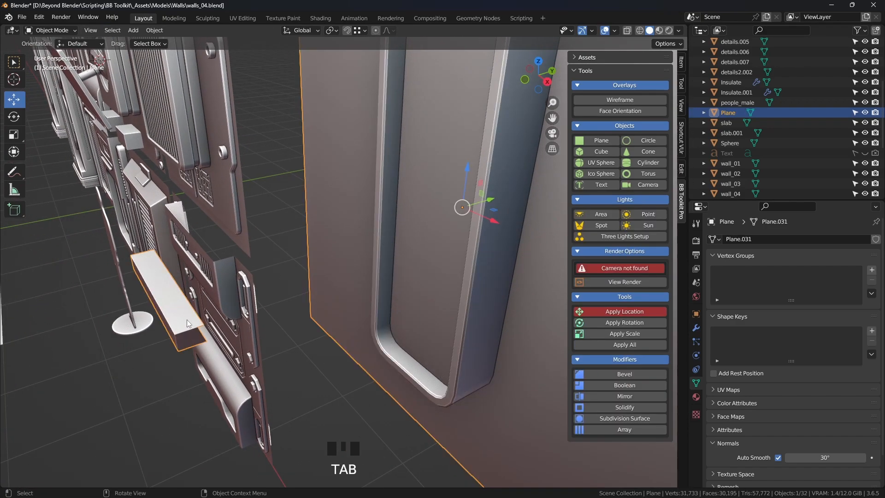
key(Tab)
Step: Delete the bar's upper and lower faces, keeping only its front face
click(186, 319)
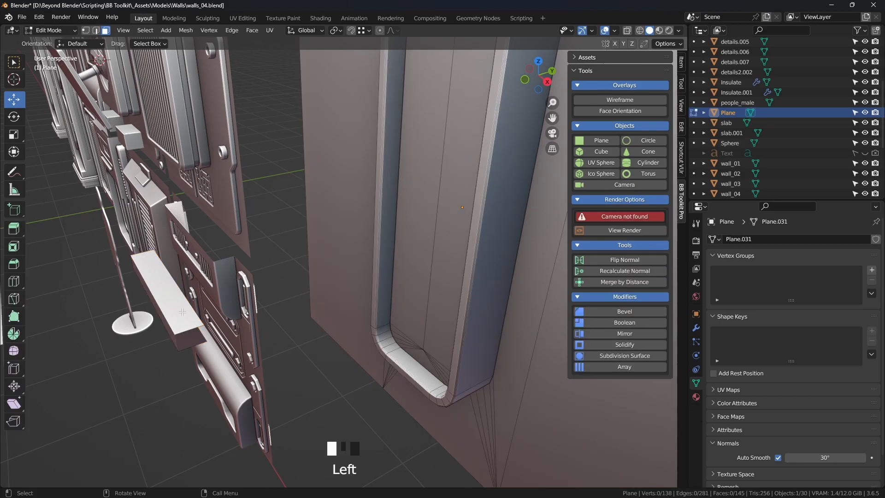
middle_drag(230, 246, 245, 230)
shift+click(191, 300)
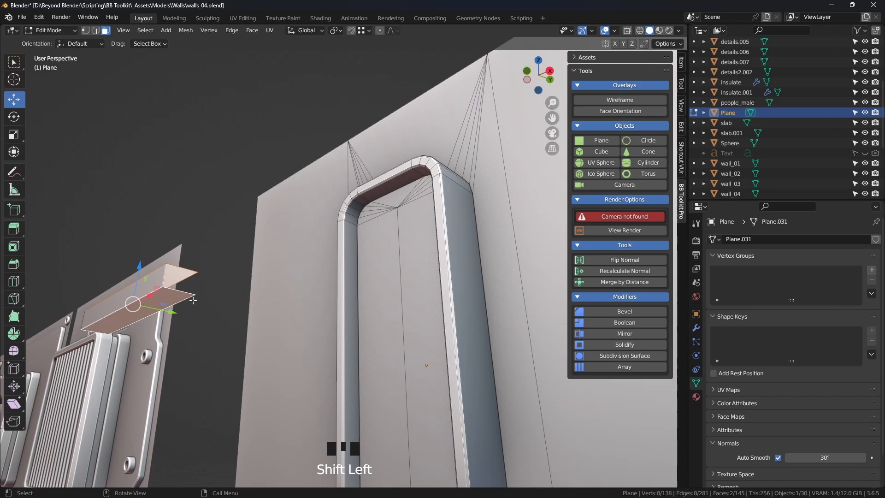
key(Delete)
click(181, 302)
Step: Move the bar's remaining front face about 0.767 m along Y into the rounded frame
middle_drag(223, 262, 317, 335)
click(159, 339)
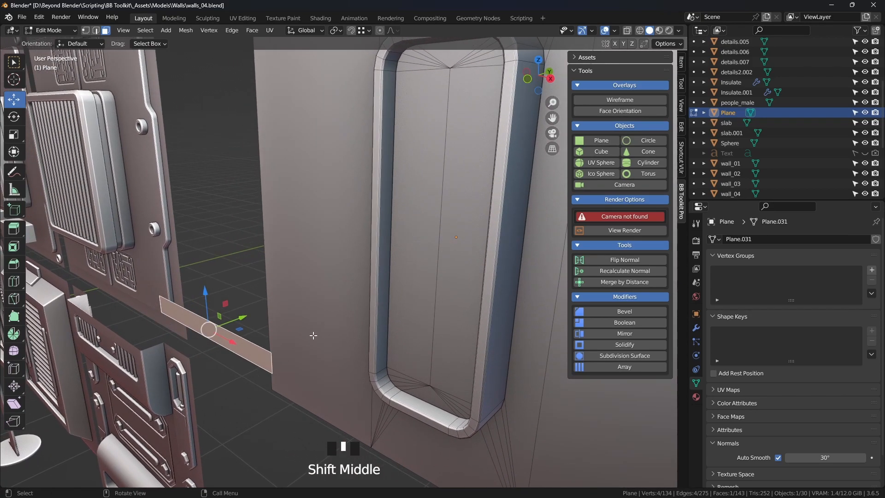
drag(238, 328, 485, 282)
Step: Extrude the strip's upper and lower long edges about 0.047 m along Y toward the panel
shift+middle_drag(485, 283, 259, 230)
scroll(332, 221, up, 4)
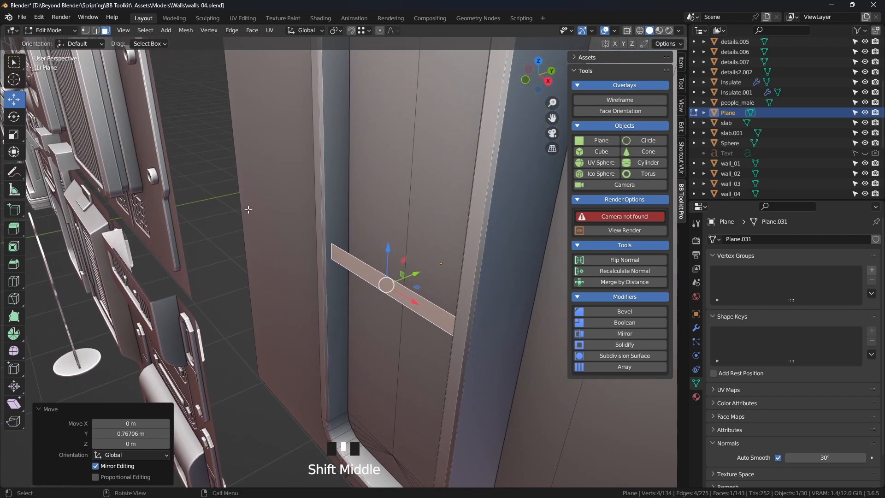
click(96, 31)
click(423, 297)
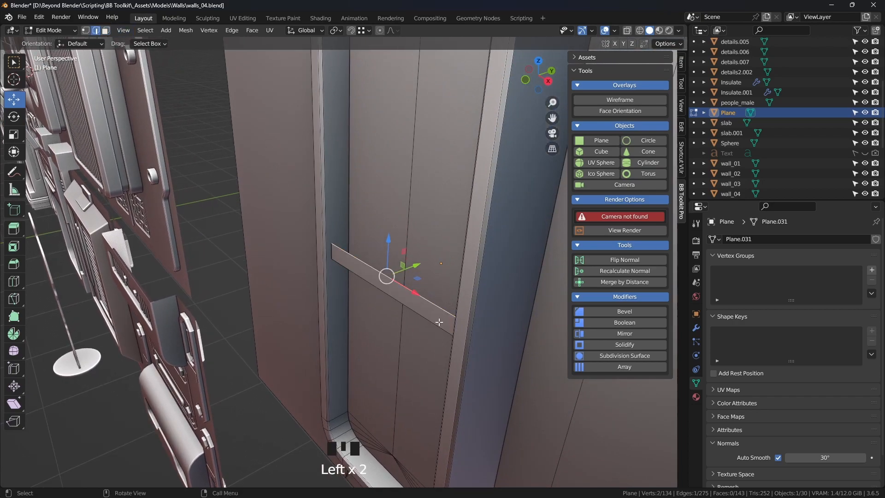
shift+click(440, 326)
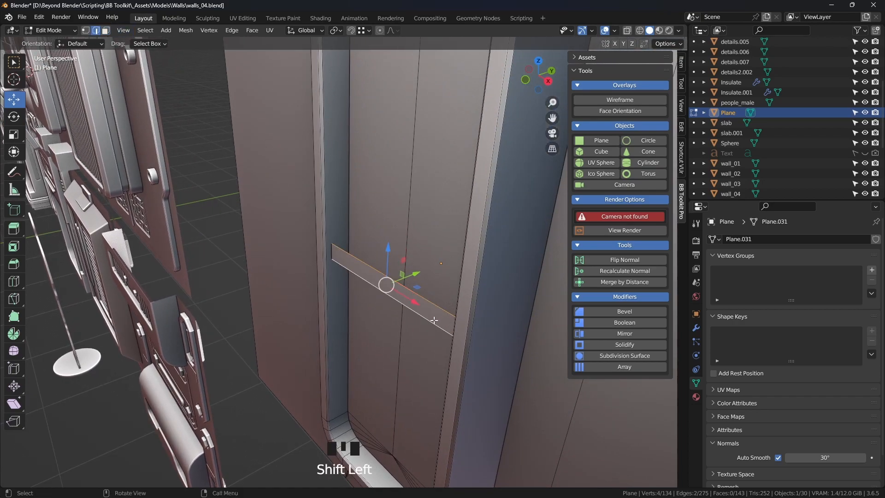
key(e)
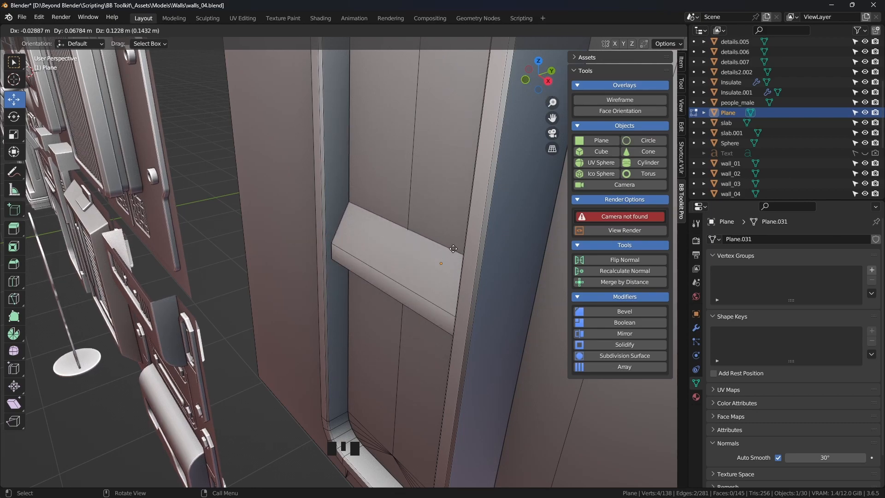
key(y)
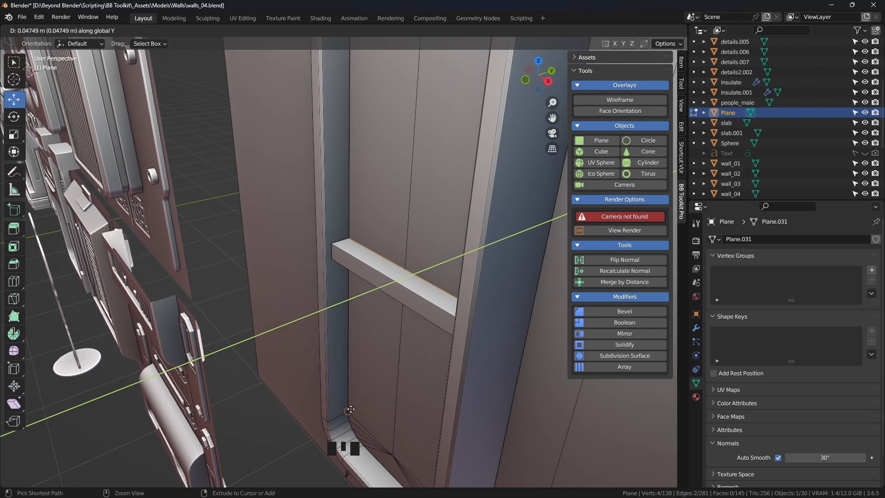
click(351, 410)
Step: Examine the extruded crossbar from the front and from behind the panel
middle_drag(408, 320, 452, 279)
key(KP_Decimal)
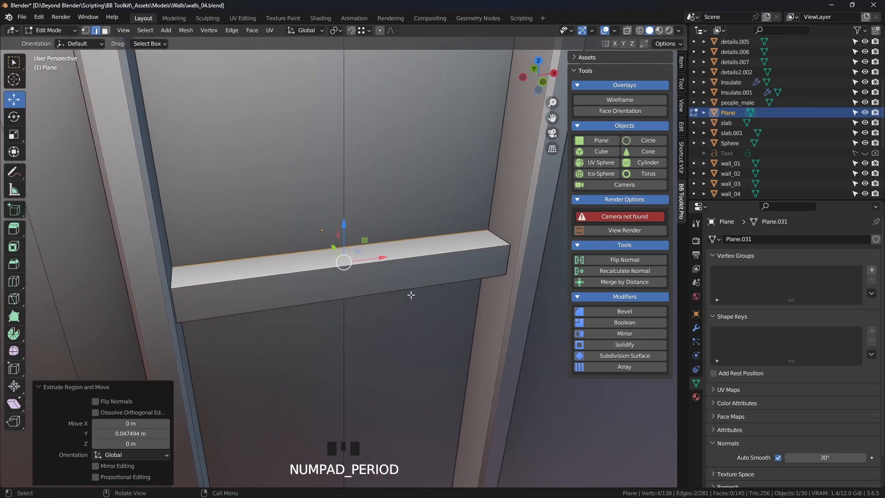
scroll(398, 296, down, 3)
middle_drag(398, 295, 444, 259)
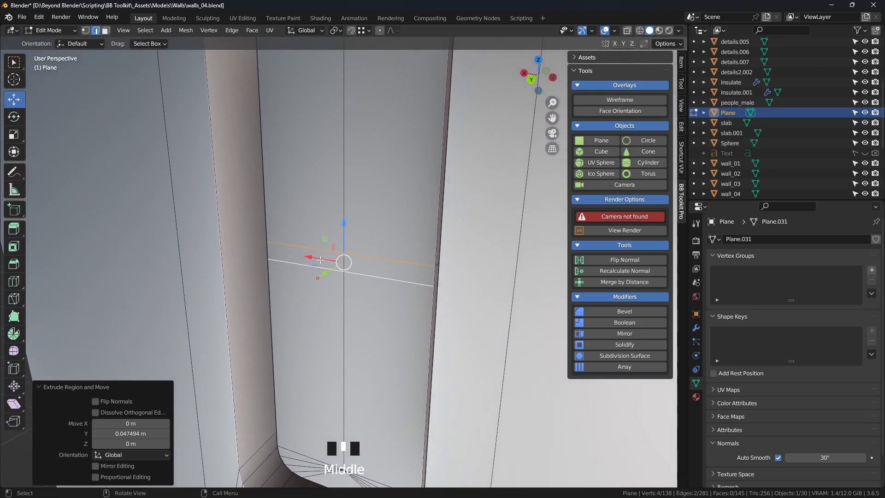
click(298, 246)
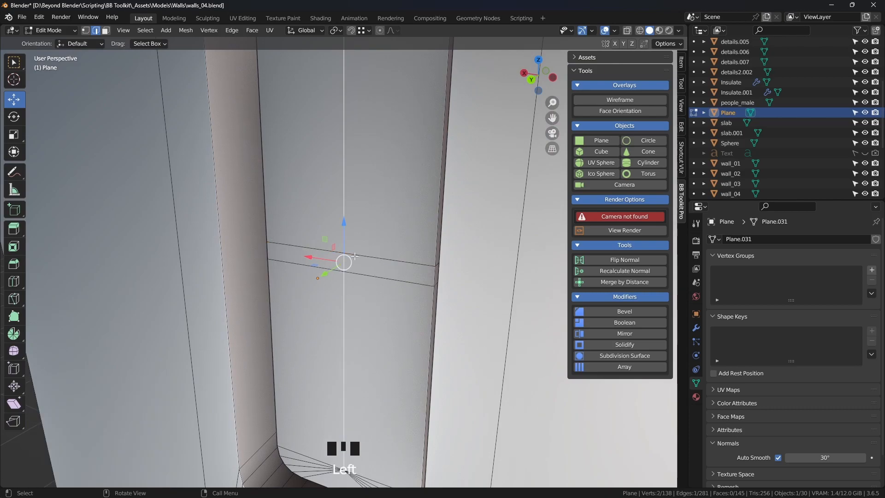
middle_drag(391, 266, 107, 175)
scroll(364, 278, down, 2)
scroll(107, 175, up, 3)
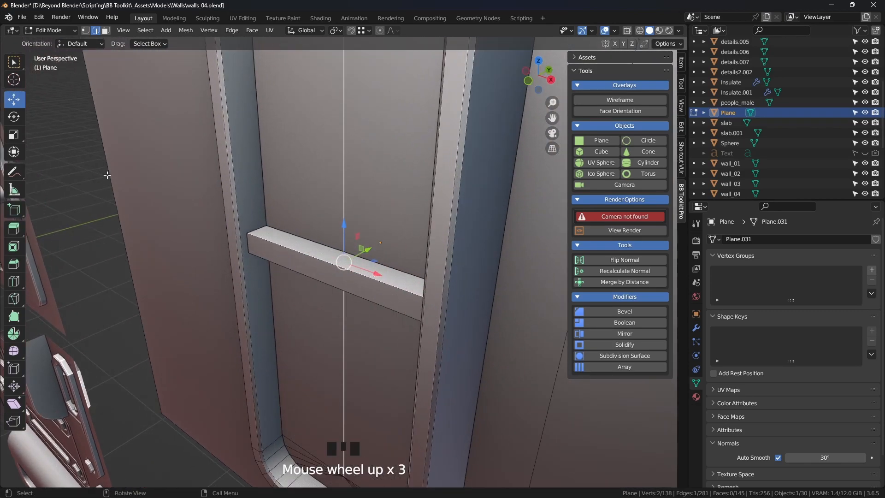
Step: Bevel the crossbar's two long front edges with one segment, about 0.0066 m wide
click(97, 29)
click(315, 260)
shift+click(318, 270)
middle_drag(318, 270, 326, 287)
scroll(345, 301, down, 3)
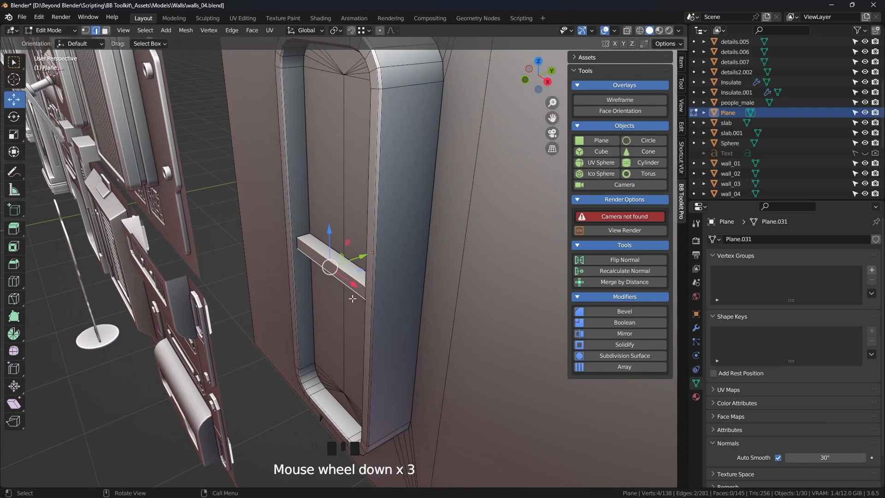
scroll(364, 261, up, 6)
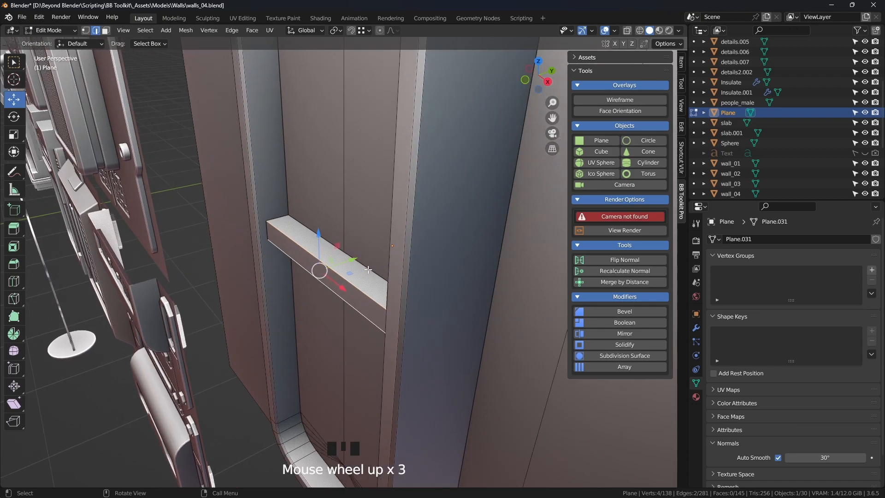
middle_drag(379, 286, 400, 275)
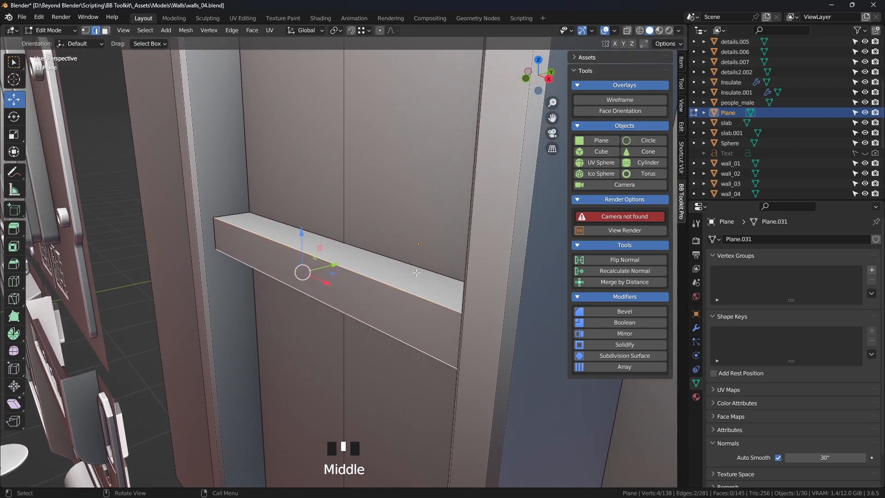
key(ctrl+b)
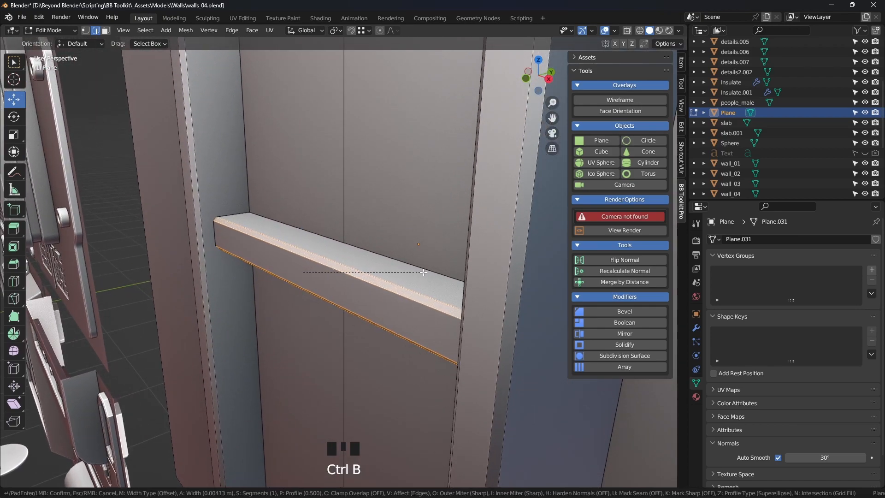
click(426, 272)
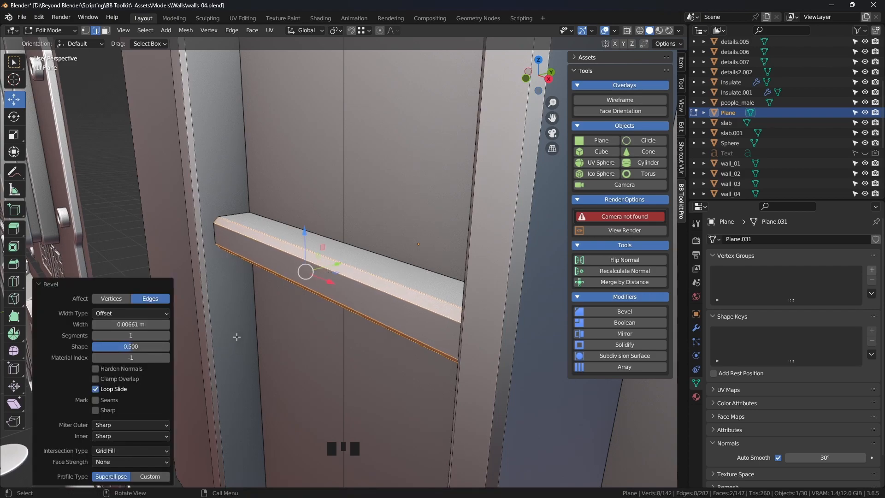
Step: Set the crossbar bevel's width to 0.005 m
double_click(130, 325)
drag(106, 325, 172, 326)
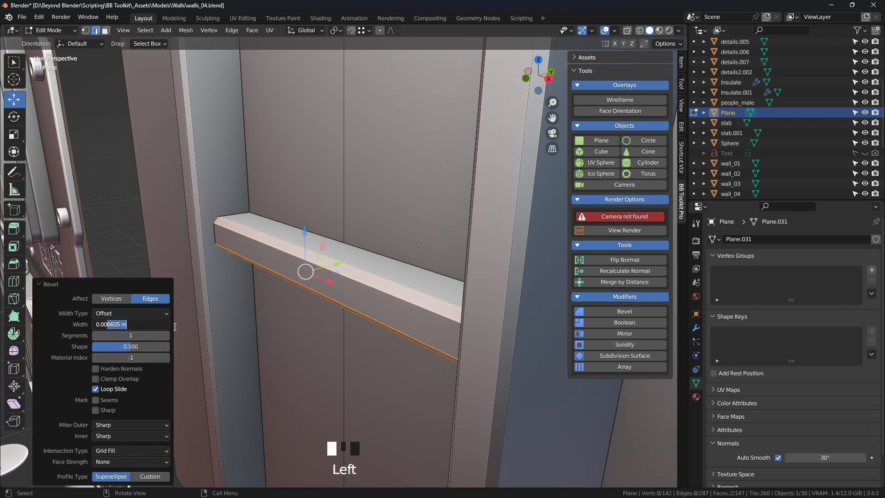
text(5)
key(Return)
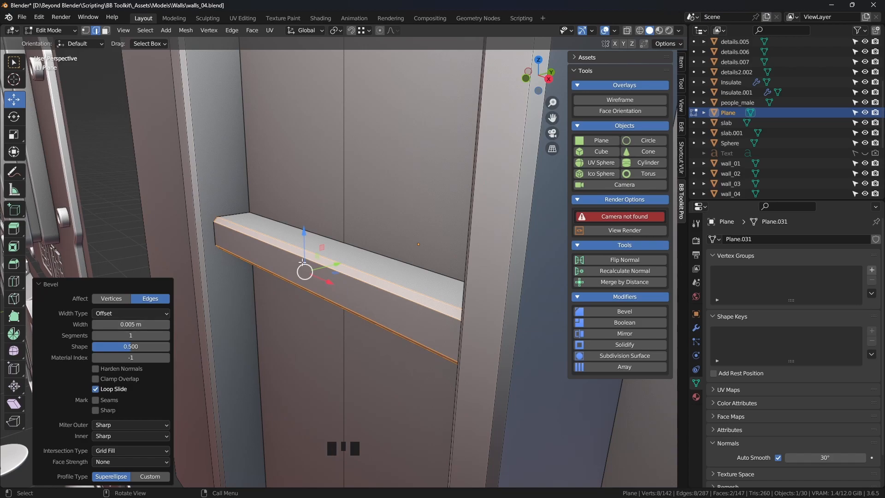
Step: Try a bevel width of 0.0025 m on the crossbar, and return it to 0.005 m
scroll(381, 304, down, 9)
scroll(381, 304, down, 2)
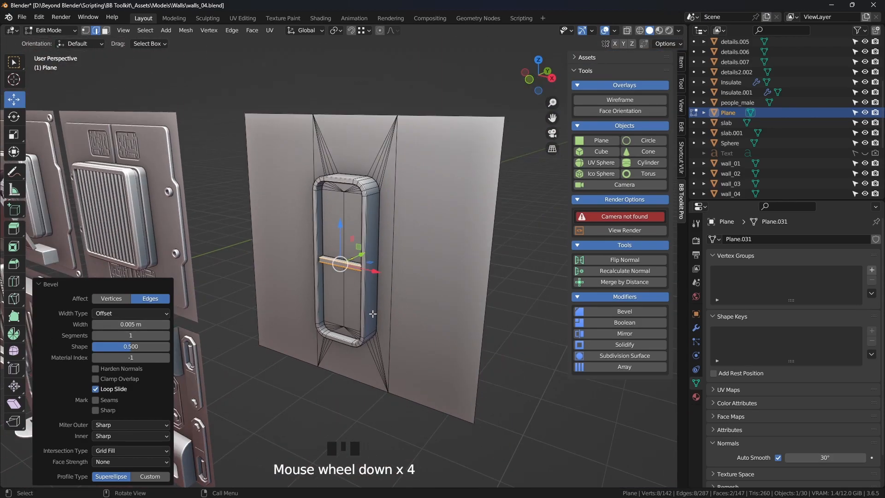
scroll(381, 313, up, 6)
click(101, 324)
text(0.0025)
key(Return)
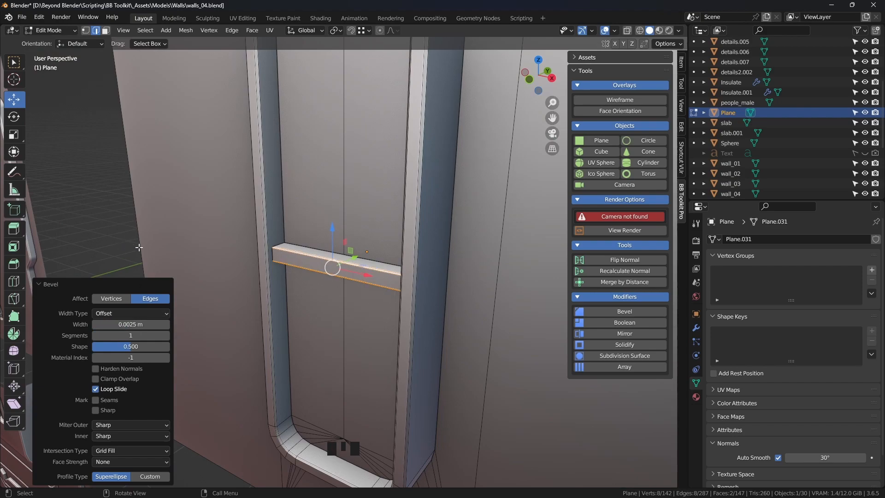
click(110, 325)
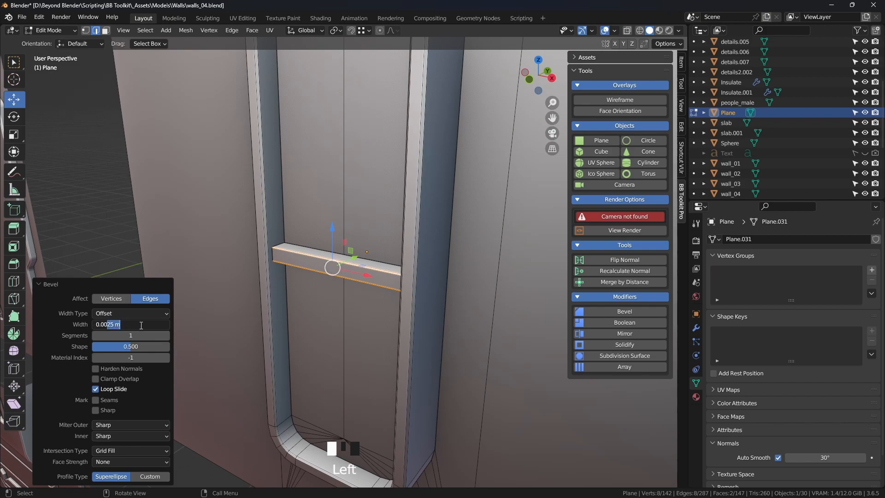
text(5)
key(Return)
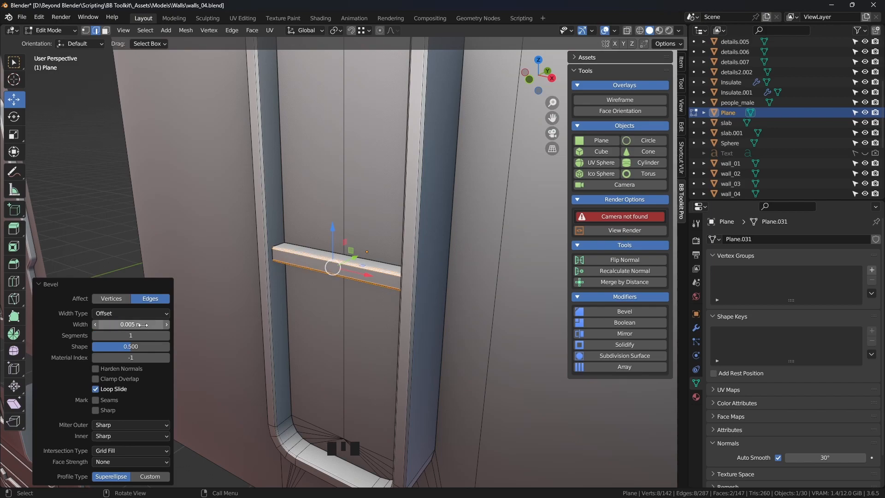
Step: Examine the beveled crossbar in Object Mode, and return to Edit Mode
scroll(333, 270, down, 3)
key(Tab)
middle_drag(368, 268, 427, 281)
scroll(471, 289, up, 3)
scroll(408, 278, down, 3)
click(361, 259)
middle_drag(361, 259, 383, 284)
key(Tab)
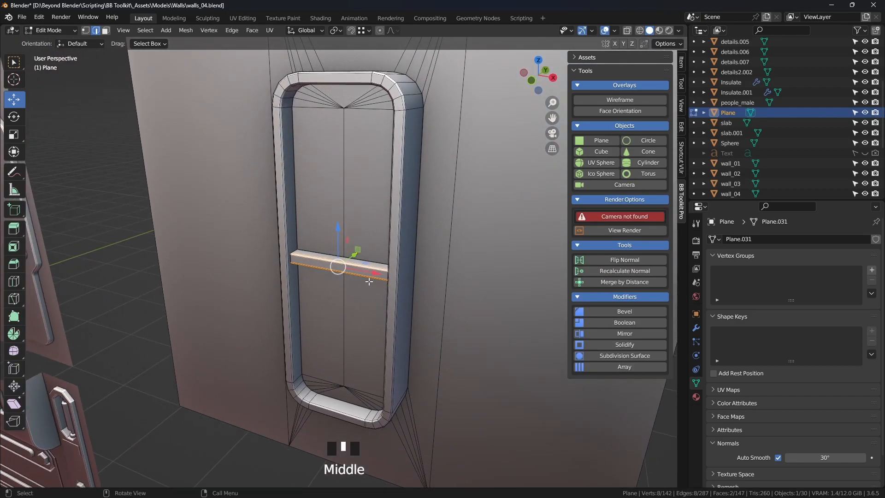
Step: Select all linked faces of the crossbar and raise it about 0.529 m along Z in front view
click(106, 33)
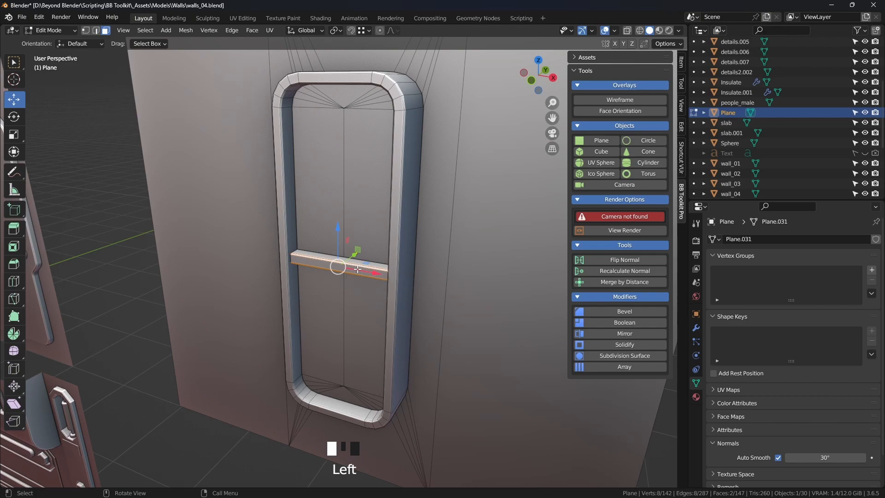
key(l)
middle_drag(368, 257, 408, 248)
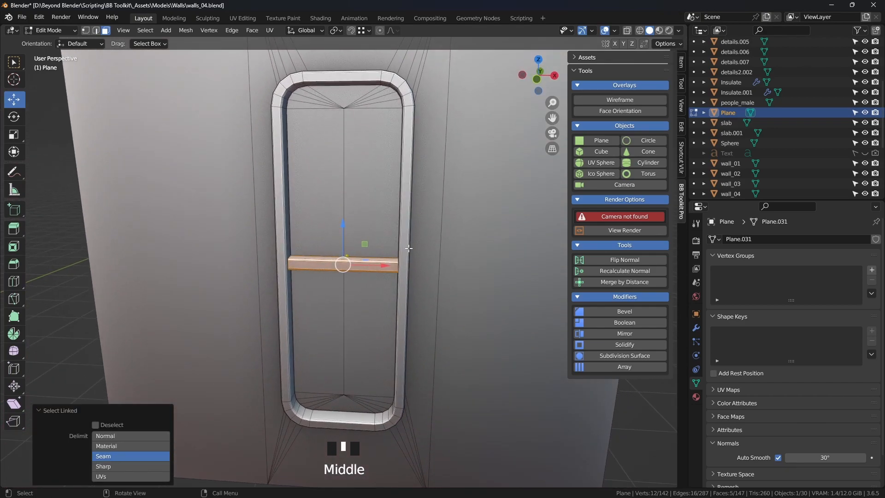
key(KP_1)
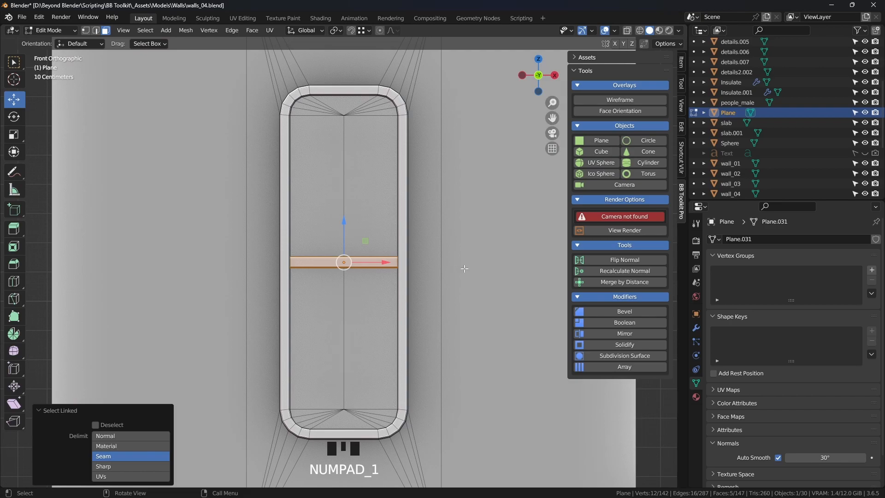
drag(342, 219, 365, 65)
Step: Check the raised crossbar's placement near the frame's upper end in perspective and front view
middle_drag(413, 183, 434, 230)
scroll(378, 198, down, 2)
scroll(434, 230, up, 1)
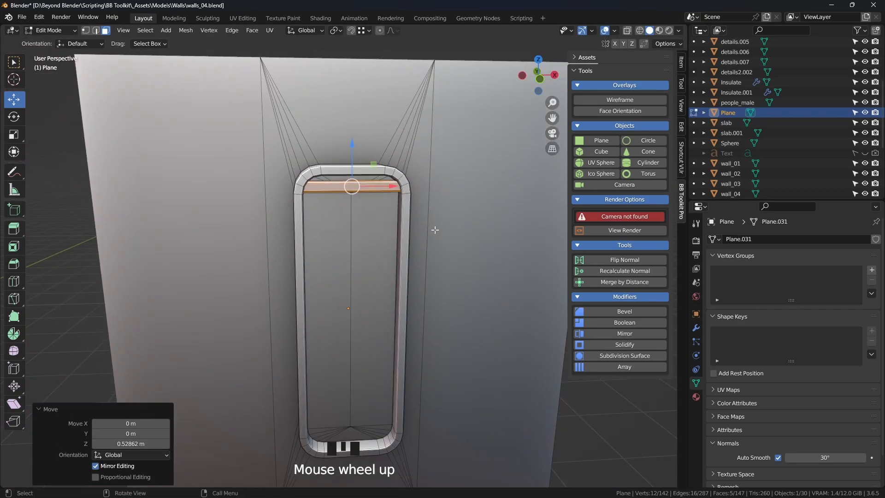
key(KP_1)
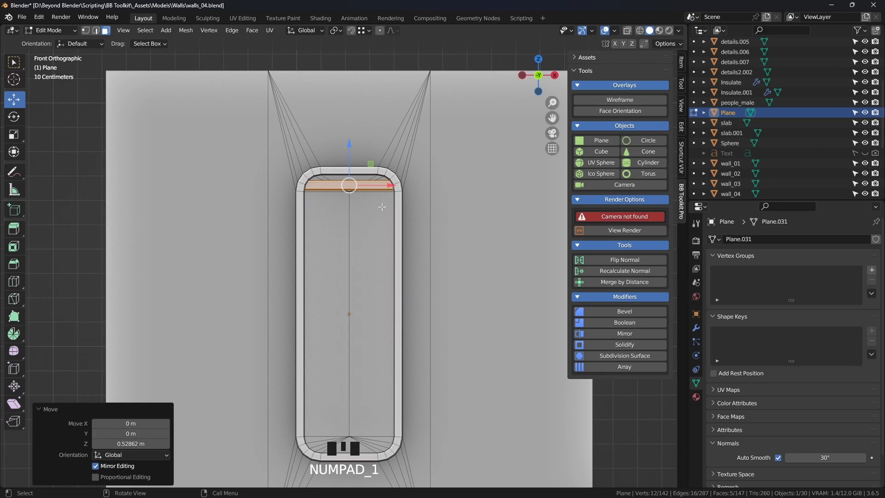
shift+middle_drag(367, 326, 383, 262)
scroll(374, 286, up, 1)
scroll(435, 230, down, 1)
shift+middle_drag(435, 229, 437, 241)
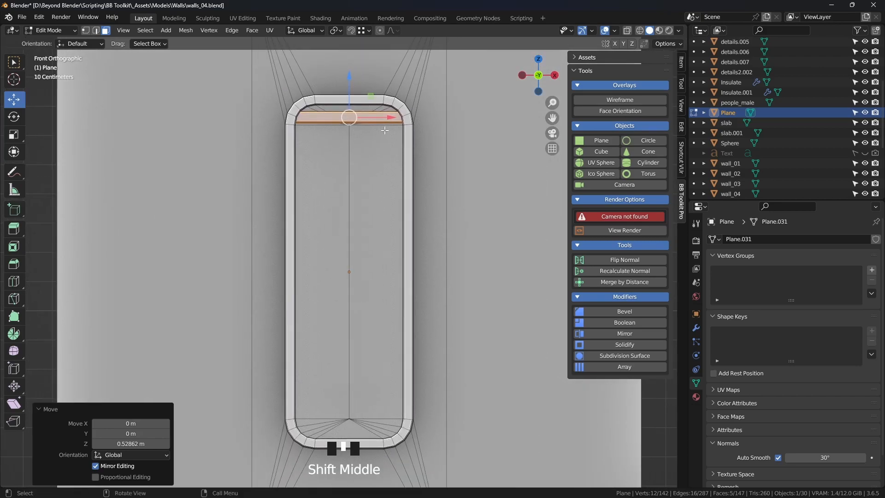
Step: Duplicate the crossbar and place the copy about 0.065 m lower along Z
key(shift+d)
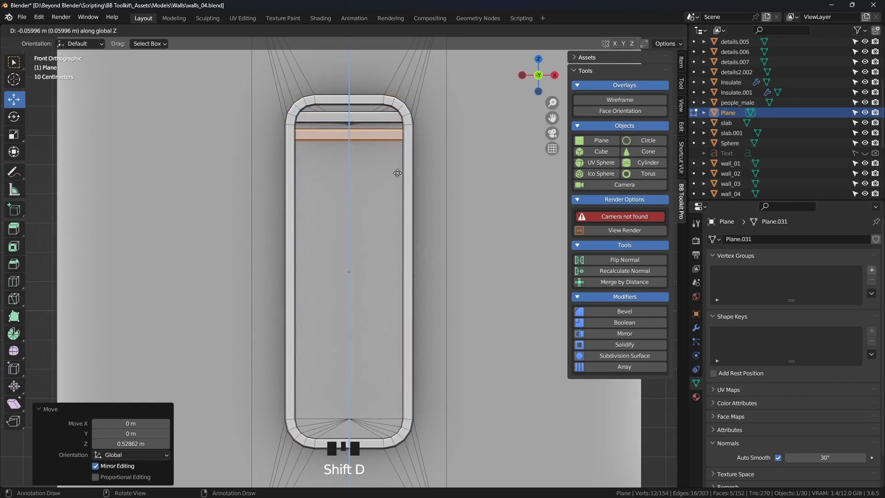
key(z)
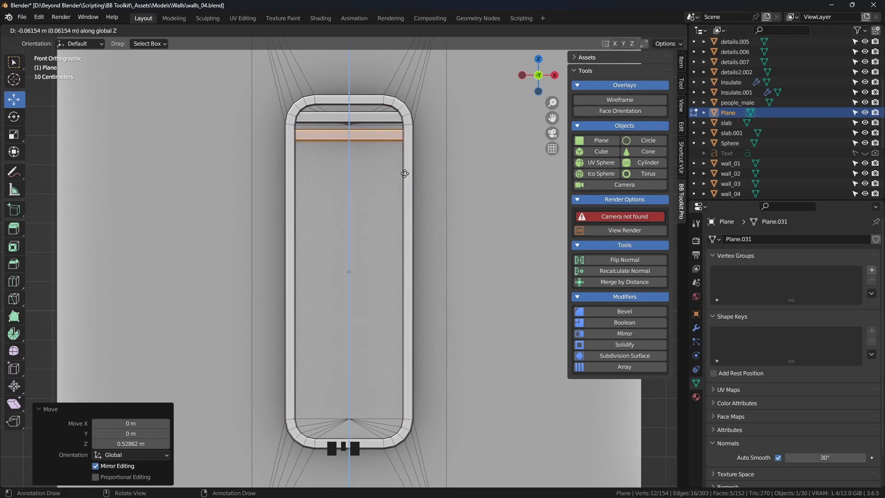
click(405, 174)
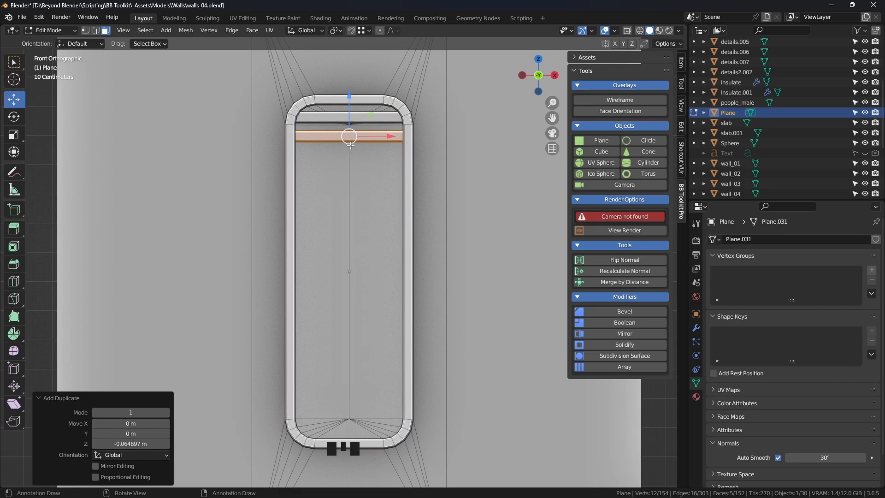
key(r)
right_click(462, 212)
Step: Repeat the offset duplication down the frame for 17 bars, and delete the surplus bar overlapping the frame's lower edge
key(shift+r)
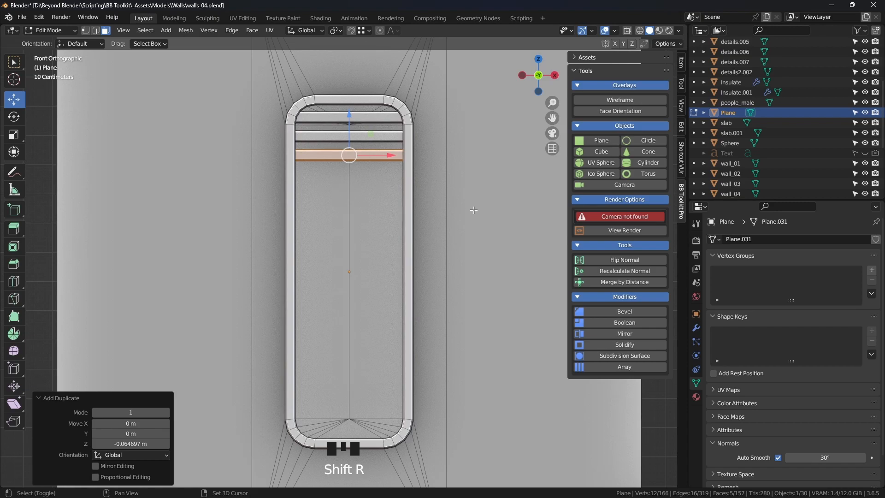
key(shift+r)
key(shift+r)
key(shift+r)
key(shift+r)
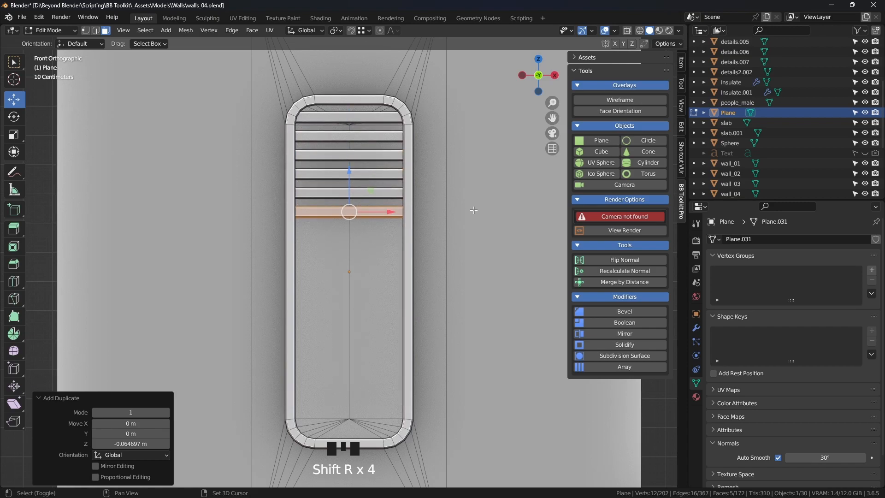
key(shift+r)
key(shift+r)
key(shift+r)
key(shift+r)
key(shift+r)
key(shift+r)
key(shift+r)
key(shift+r)
key(shift+r)
key(shift+r)
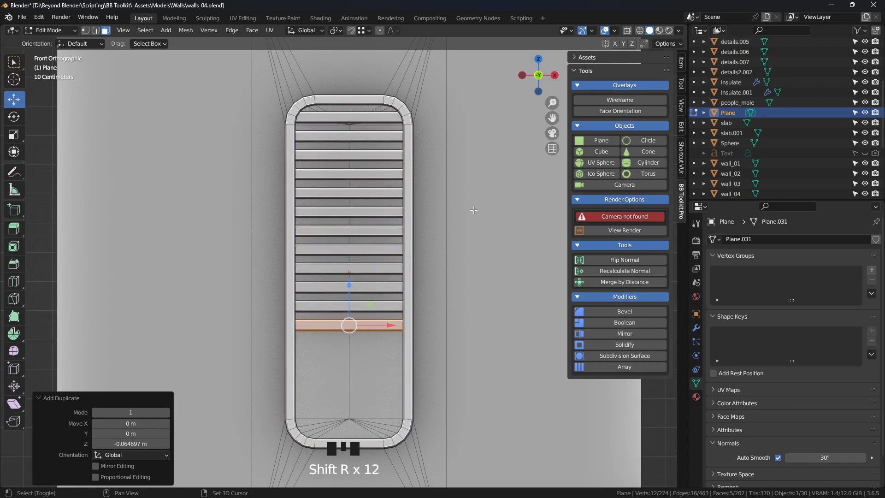
key(shift+r)
key(shift+r)
key(shift+r)
key(shift+r)
key(shift+r)
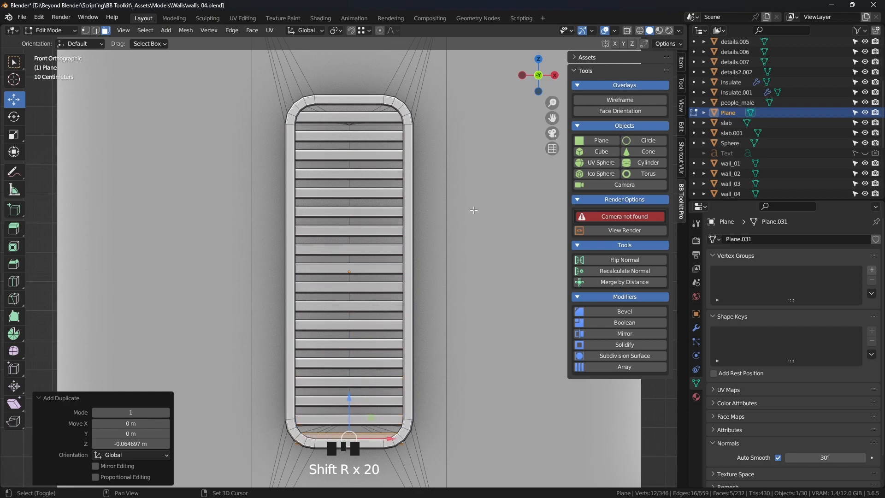
key(Delete)
click(445, 373)
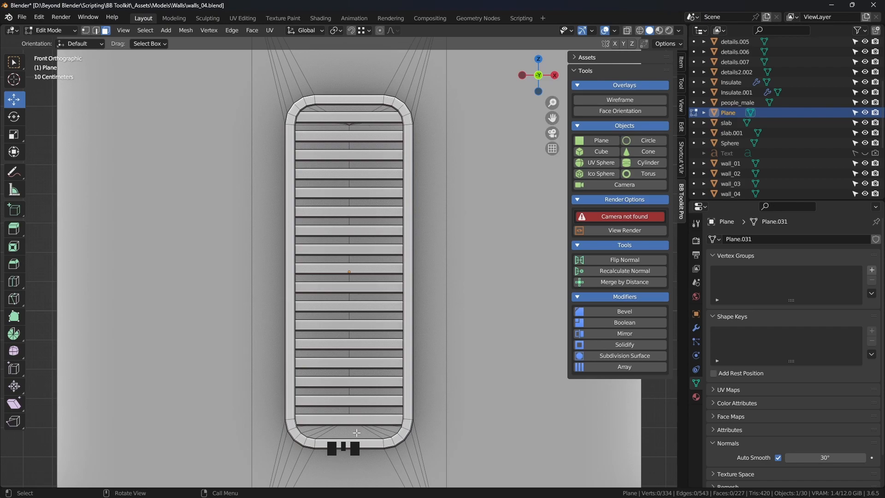
Step: Select all linked faces of the 17 crossbars and lower them about 0.014 m along Z to center them in the frame
scroll(356, 433, up, 2)
shift+middle_drag(356, 432, 354, 320)
scroll(382, 212, down, 3)
shift+middle_drag(383, 211, 394, 363)
scroll(372, 203, down, 1)
shift+middle_drag(372, 203, 379, 140)
scroll(379, 141, up, 1)
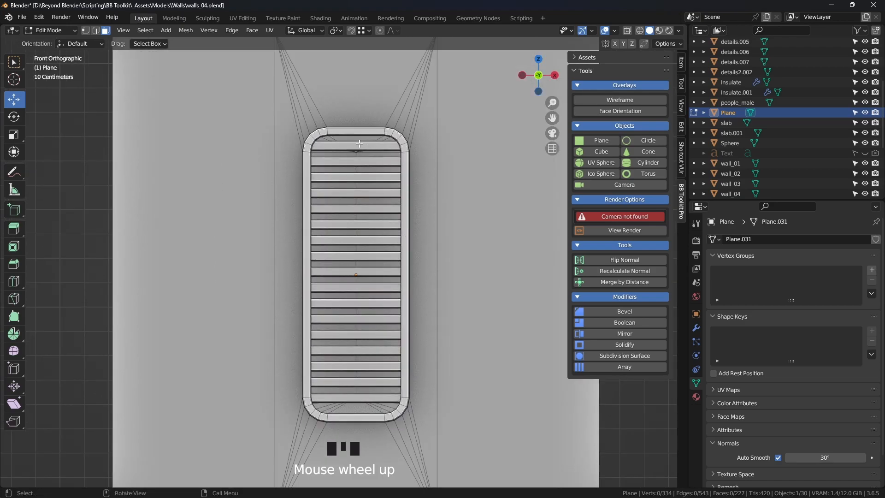
key(l)
key(l)
key(l)
key(l)
key(l)
key(l)
key(l)
key(l)
key(l)
key(l)
key(l)
key(l)
key(l)
key(l)
key(l)
key(l)
key(l)
drag(354, 236, 354, 229)
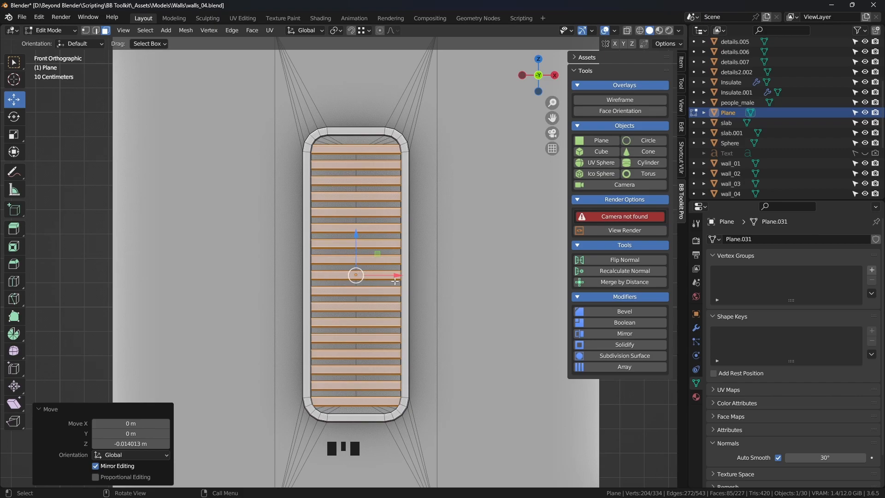
Step: Examine the slatted frame and its surrounding panel from several perspective angles
scroll(399, 283, down, 2)
middle_drag(399, 283, 378, 317)
scroll(378, 317, up, 4)
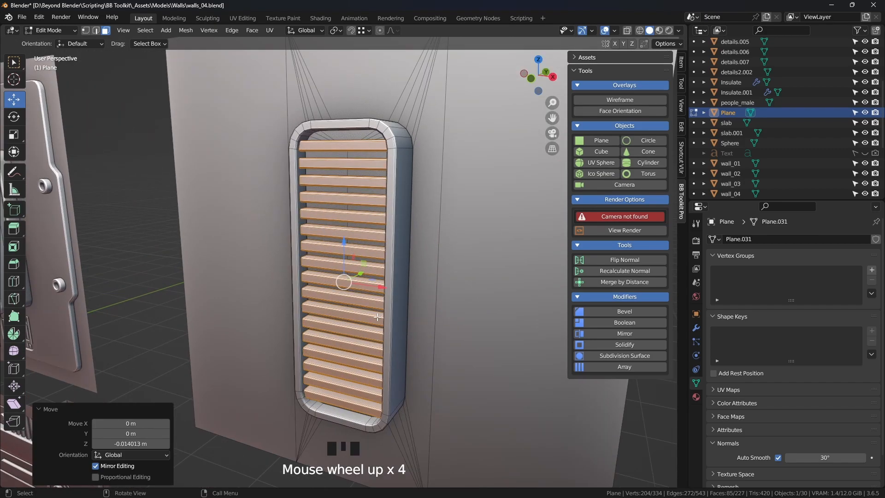
scroll(277, 285, down, 2)
click(194, 227)
middle_drag(193, 227, 429, 261)
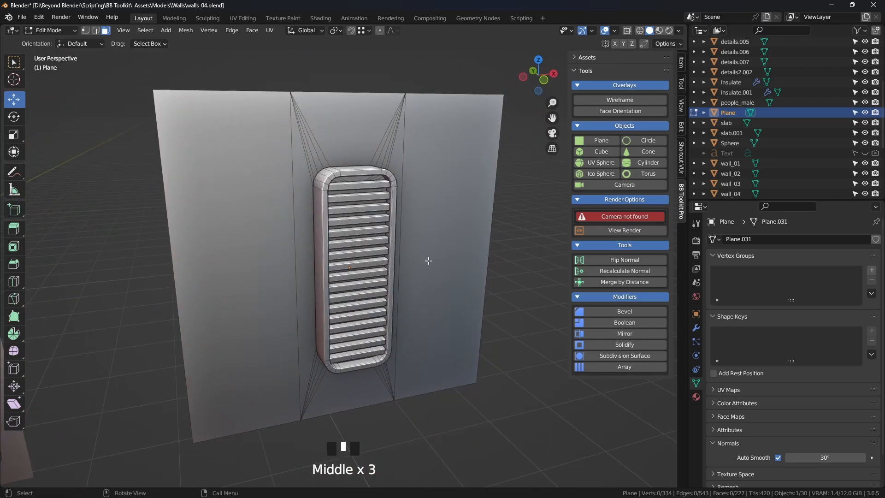
scroll(428, 260, down, 3)
triple_click(479, 288)
middle_drag(480, 288, 418, 275)
scroll(394, 276, down, 3)
scroll(479, 337, up, 5)
Step: In wireframe front view, select the vertices of the frame's right side and bar ends, and try shifting them along X
key(KP_1)
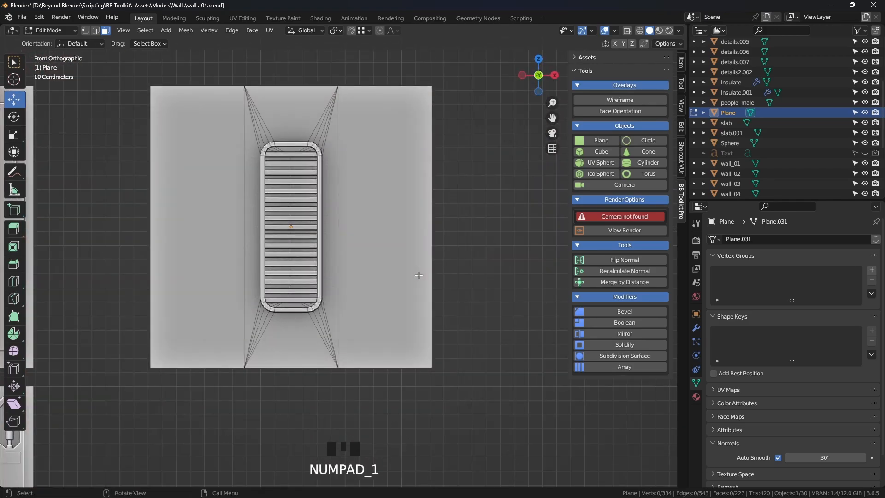
key(z)
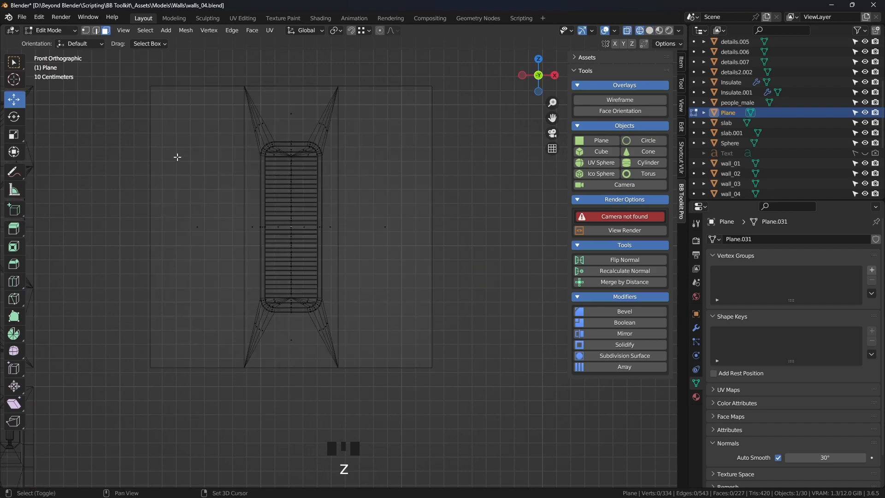
key(1)
drag(461, 67, 422, 341)
click(452, 298)
drag(363, 119, 288, 320)
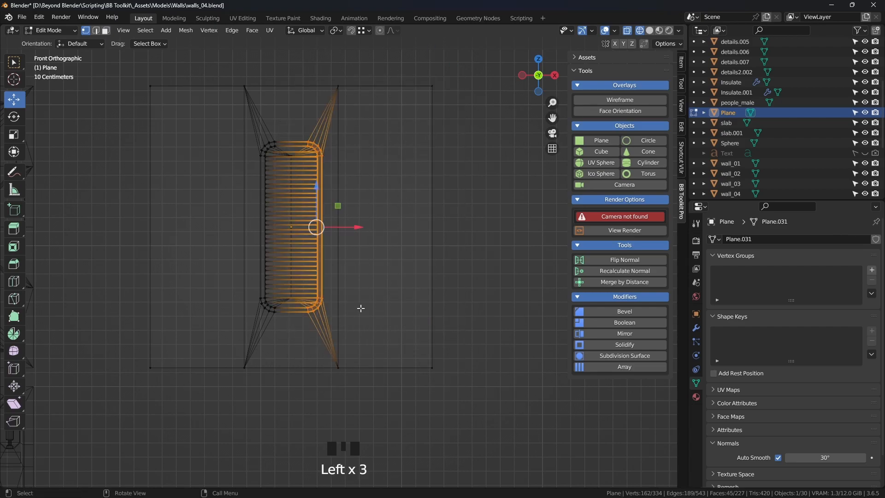
drag(357, 226, 411, 226)
key(ctrl+z)
Step: Add the adjacent panel seam's upper and lower vertices to the selection and move it 0.38938 m along X
middle_drag(348, 105, 351, 119)
shift+click(330, 82)
shift+click(333, 367)
key(KP_1)
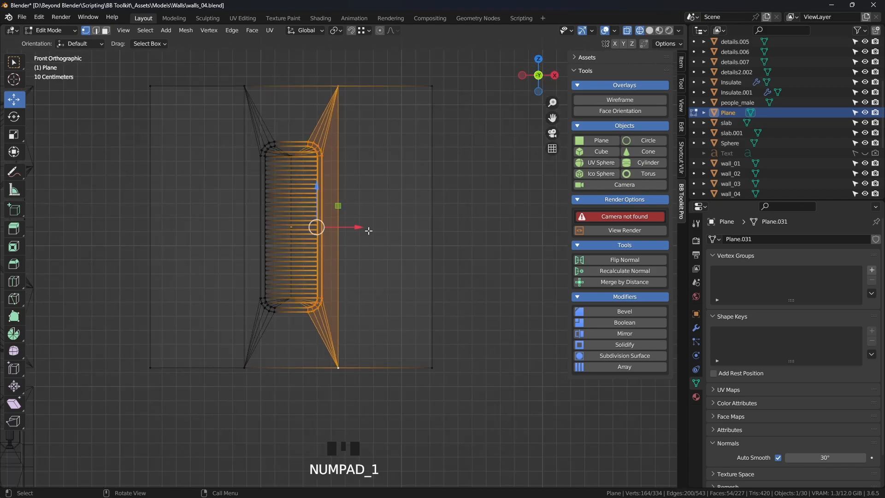
drag(357, 226, 413, 230)
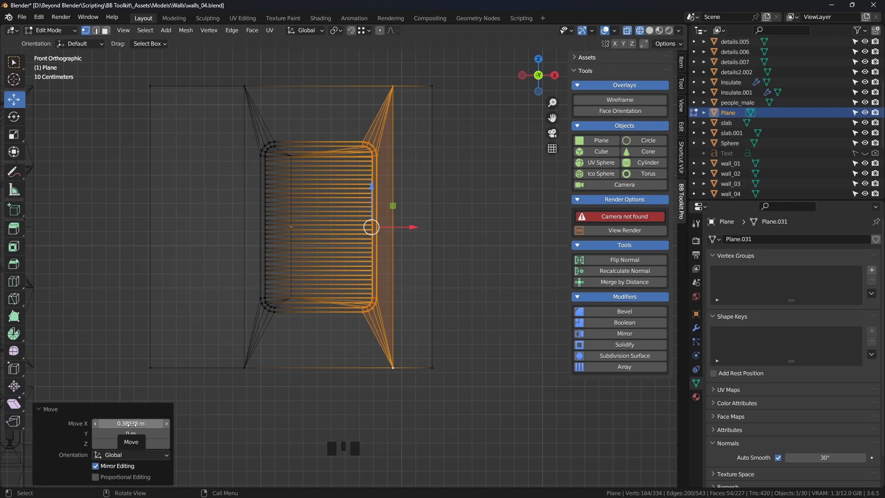
Step: Move the opposite side's frame, bar-end and seam vertices -0.38938 m along X using the copied distance, and restore solid shading
key(ctrl+c)
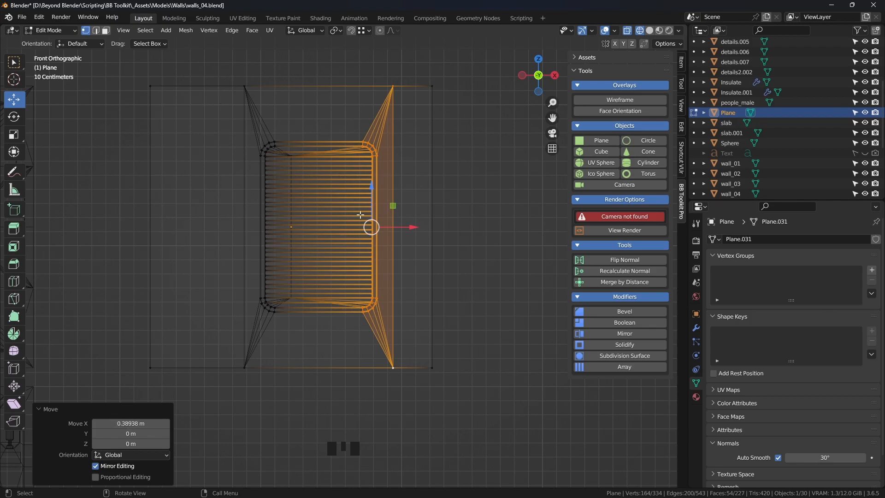
drag(223, 71, 304, 399)
drag(217, 74, 302, 399)
drag(304, 227, 250, 231)
click(129, 423)
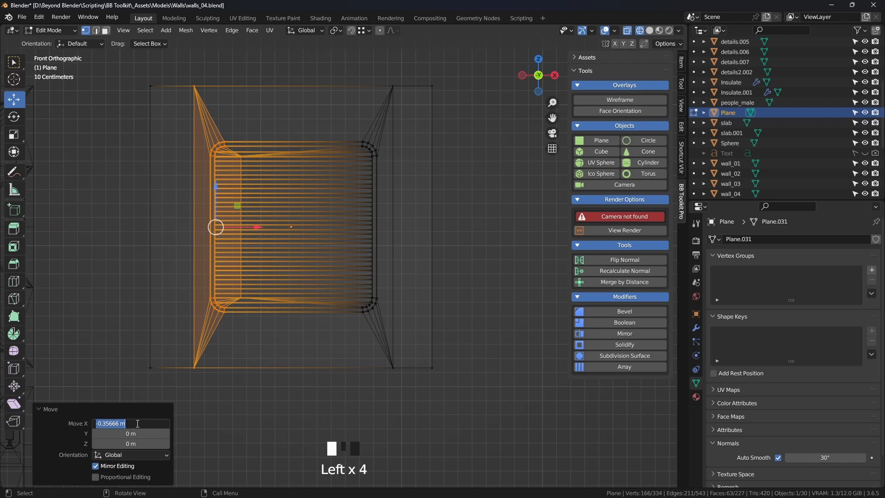
key(ctrl+v)
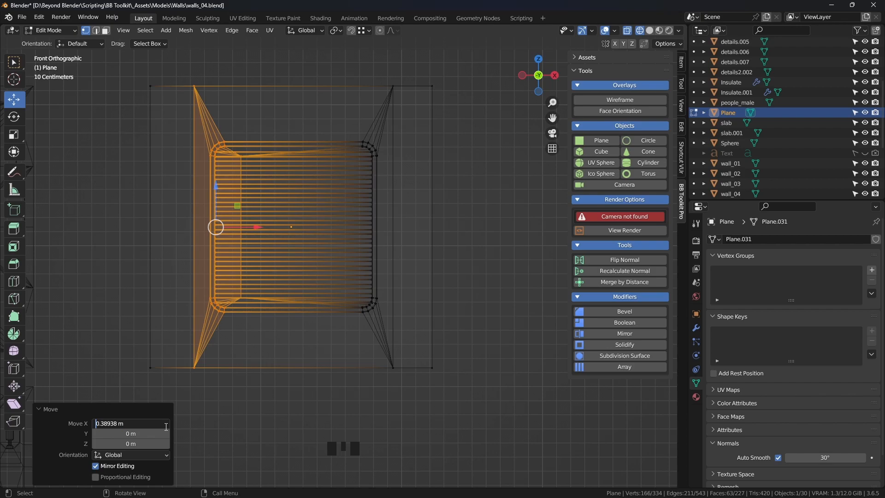
text(-)
key(Return)
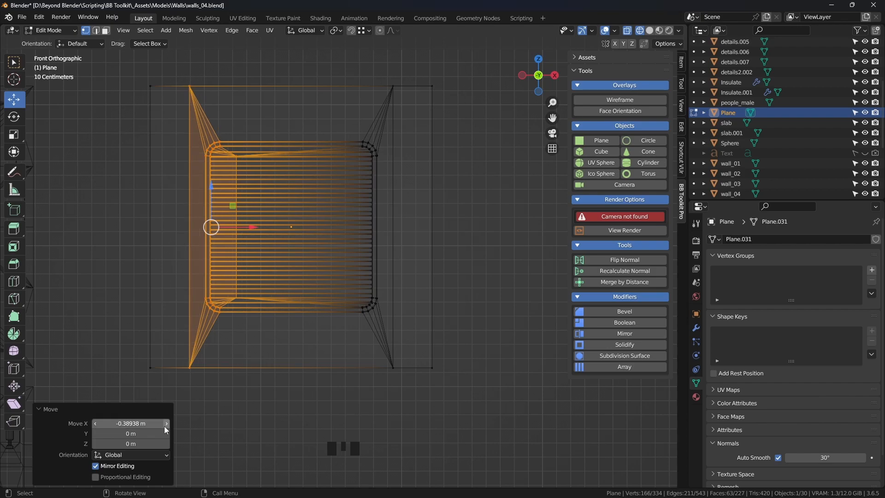
click(490, 172)
key(z)
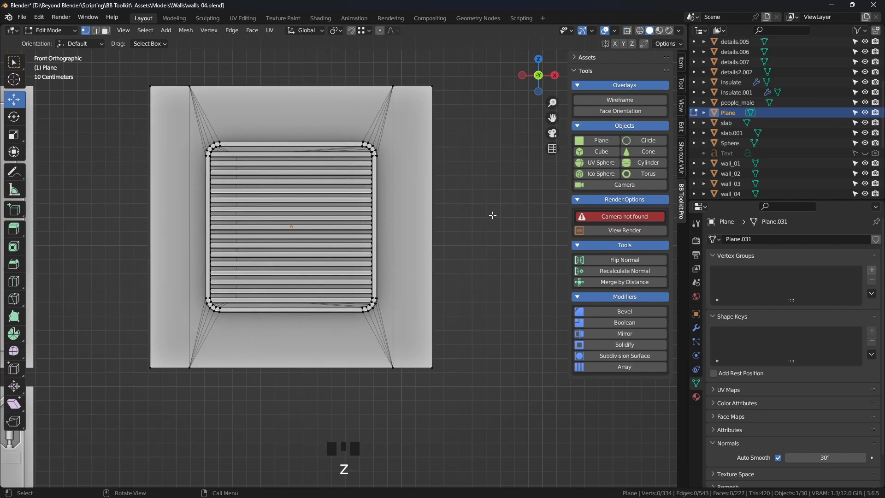
Step: Examine the widened vent in Object Mode, and return to face selection in Edit Mode
click(484, 207)
key(Tab)
middle_drag(485, 207, 416, 194)
key(Tab)
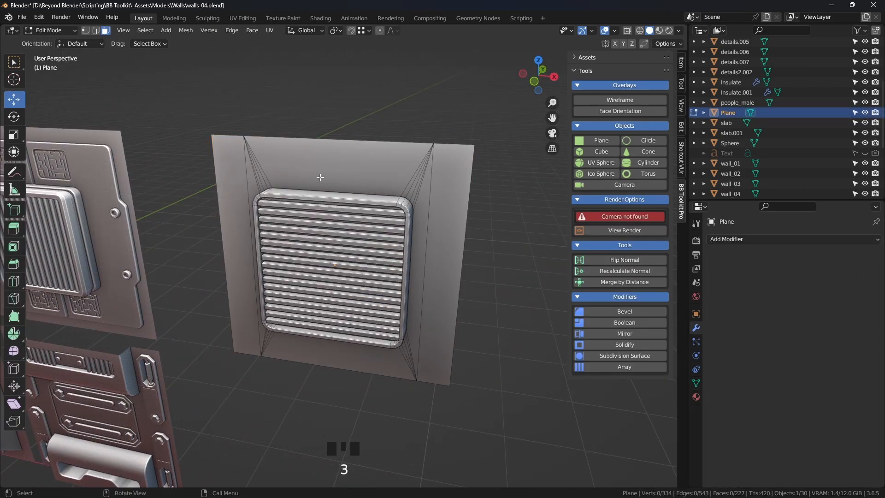
middle_drag(301, 163, 325, 166)
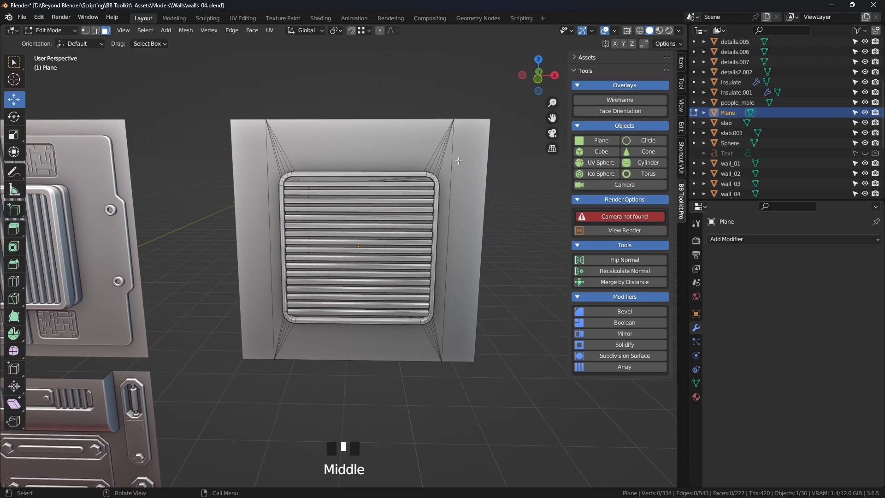
middle_drag(297, 227, 413, 214)
middle_drag(413, 215, 404, 224)
click(304, 168)
shift+click(320, 181)
click(293, 175)
shift+click(316, 197)
shift+click(322, 179)
shift+click(323, 180)
shift+click(323, 183)
shift+click(325, 186)
scroll(326, 186, up, 3)
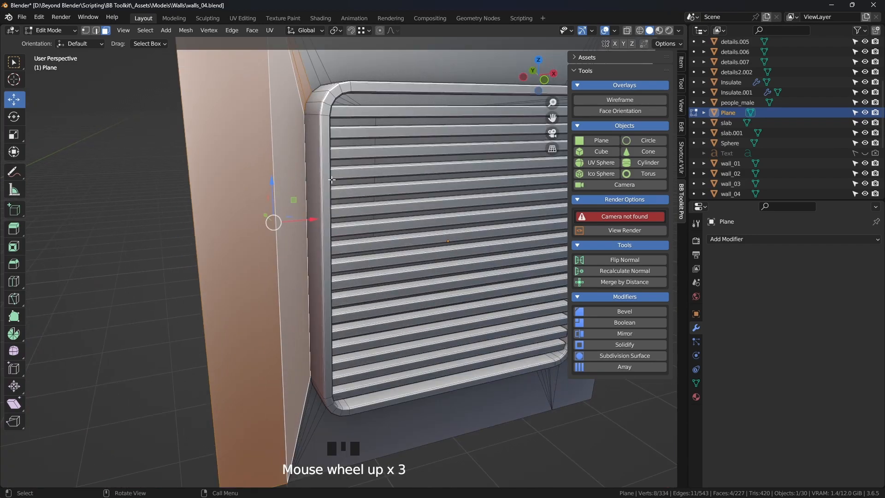
shift+click(314, 83)
shift+click(321, 79)
shift+click(326, 77)
scroll(326, 77, down, 2)
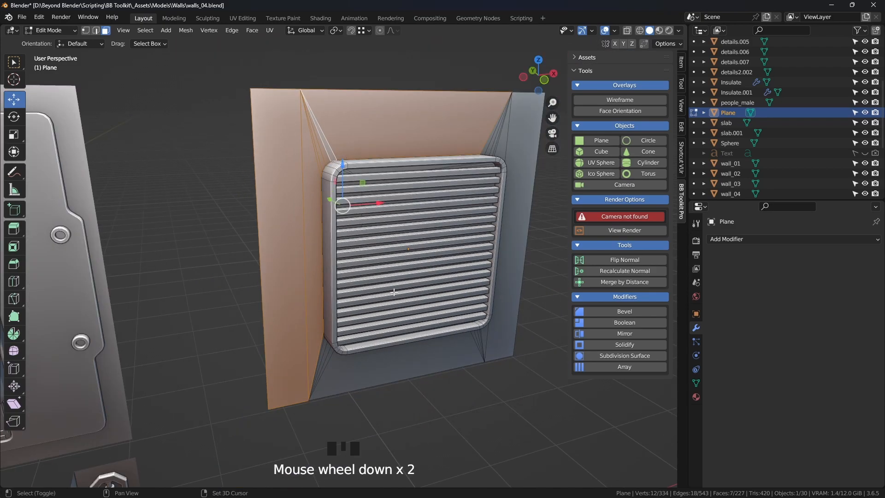
shift+middle_drag(326, 79, 281, 83)
click(188, 272)
middle_drag(188, 272, 330, 253)
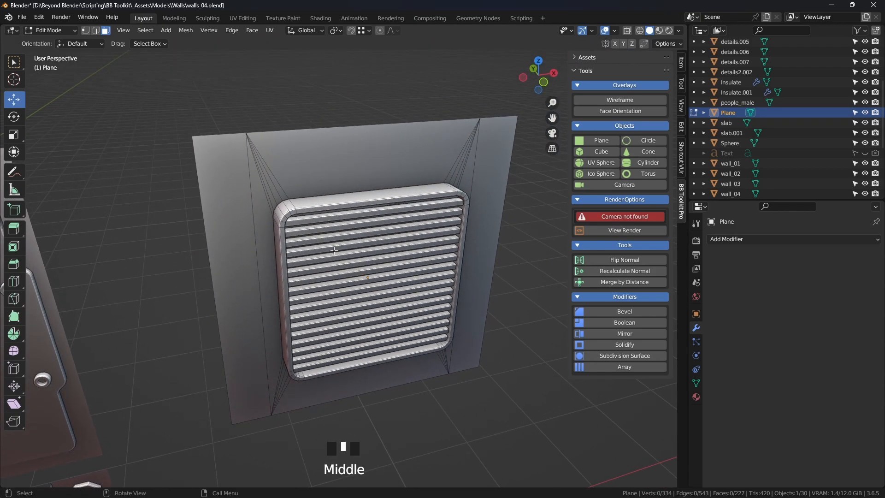
Step: Circle-select the panel faces surrounding the vent frame and inset them about 0.067 m
key(c)
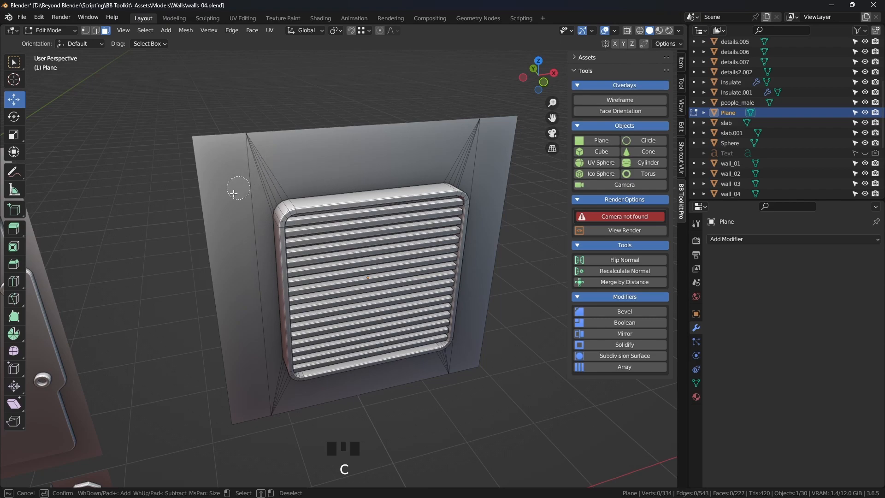
mouse_move(249, 177)
mouse_down()
mouse_move(412, 155)
mouse_move(484, 166)
mouse_move(469, 343)
mouse_up()
right_click(502, 354)
middle_drag(497, 364, 462, 315)
key(c)
drag(428, 326, 218, 324)
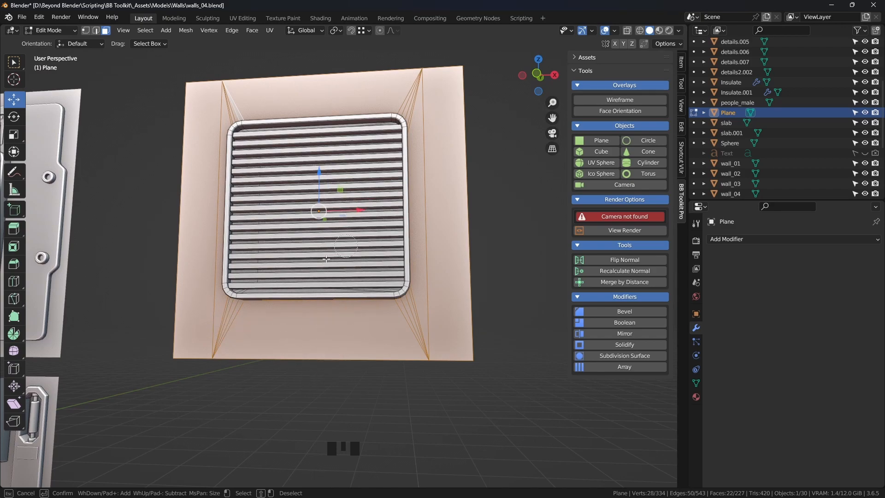
middle_drag(342, 247, 445, 225)
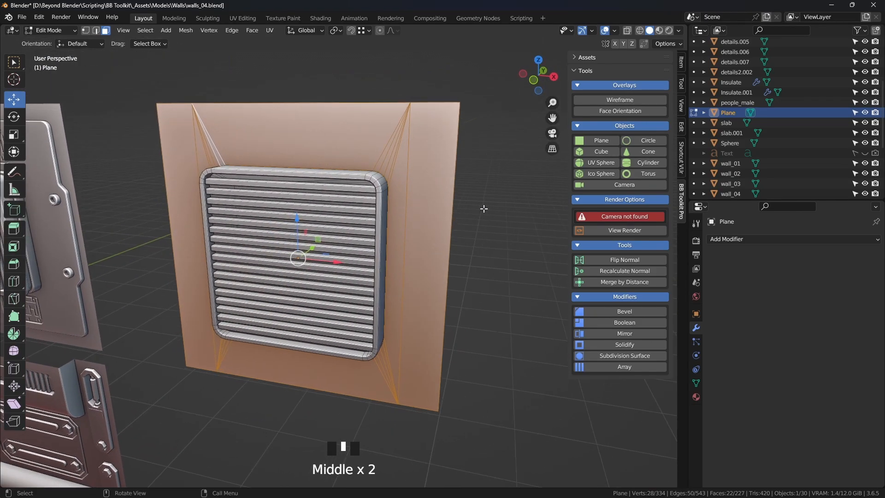
key(i)
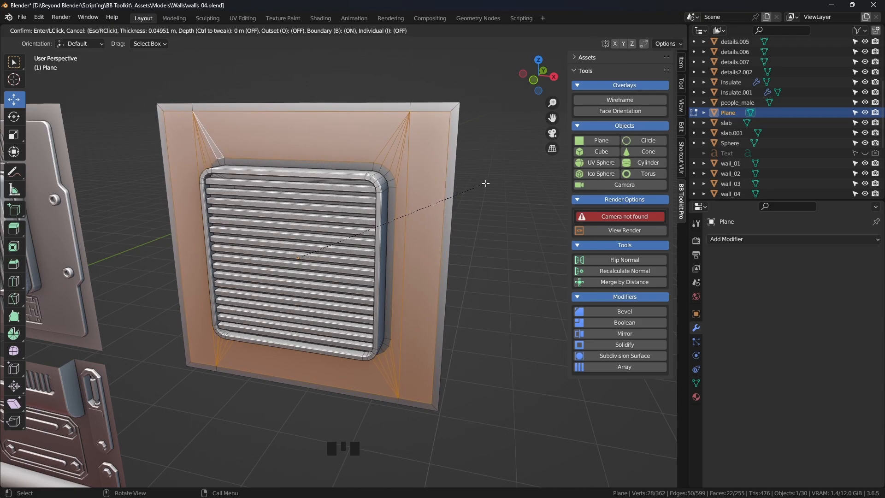
click(483, 183)
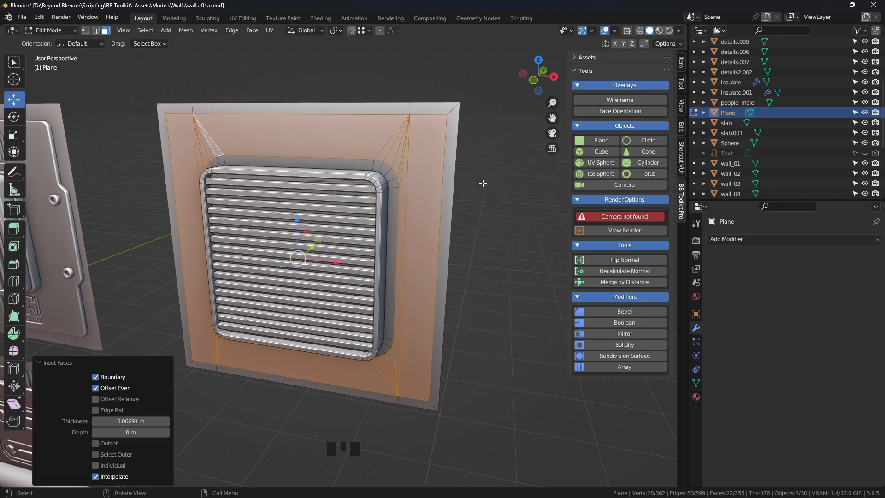
Step: Examine the inset border around the vent in Object Mode and Edit Mode, clearing the face selection
middle_drag(293, 278, 340, 275)
scroll(340, 275, up, 3)
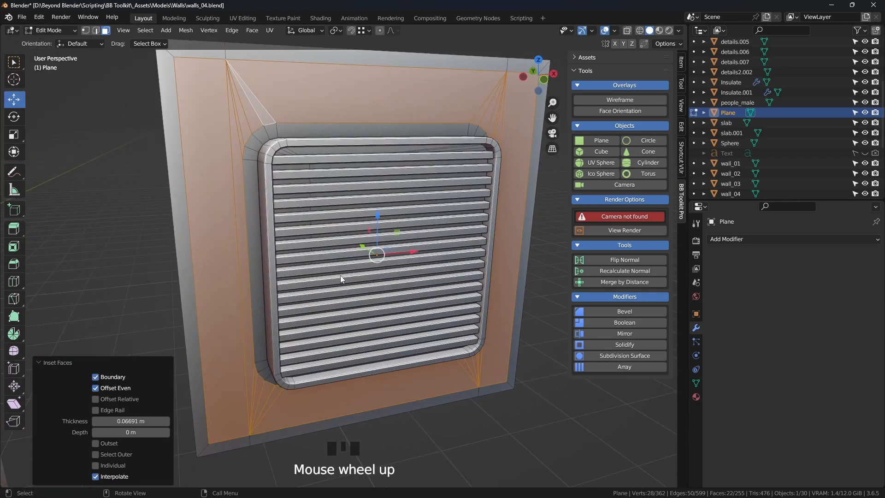
key(Tab)
key(Tab)
middle_drag(441, 288, 468, 288)
click(511, 285)
scroll(537, 284, down, 3)
scroll(468, 289, up, 2)
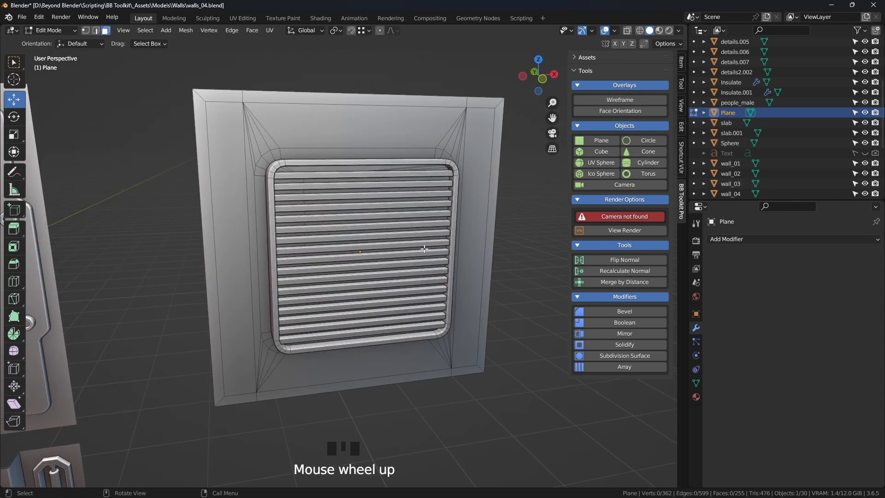
shift+middle_drag(430, 254, 451, 272)
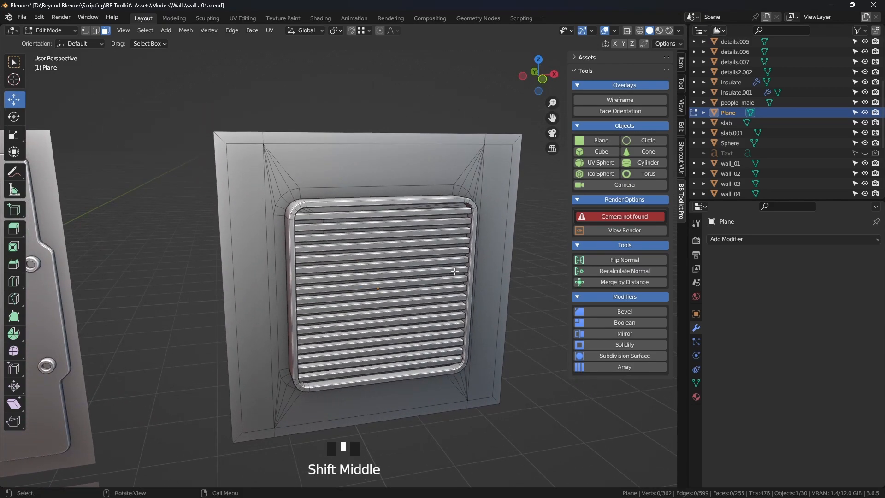
Step: Restore the selection of the inset faces around the vent and extrude them about 0.048 m along their normals
middle_drag(375, 207, 365, 203)
scroll(366, 199, up, 2)
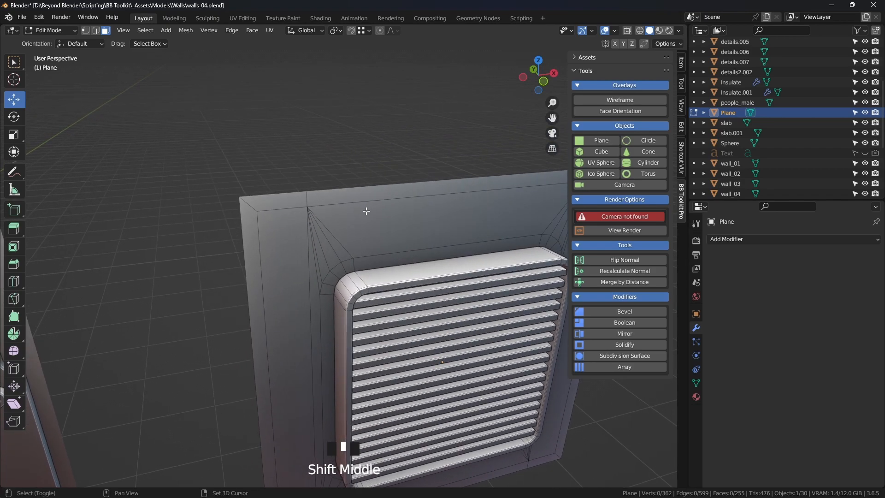
scroll(372, 213, up, 2)
key(ctrl+z)
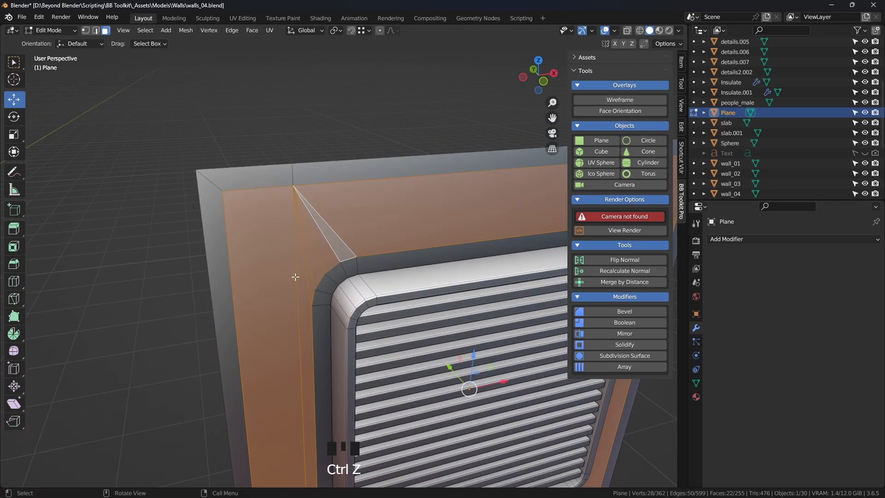
scroll(292, 274, down, 4)
shift+middle_drag(292, 274, 398, 225)
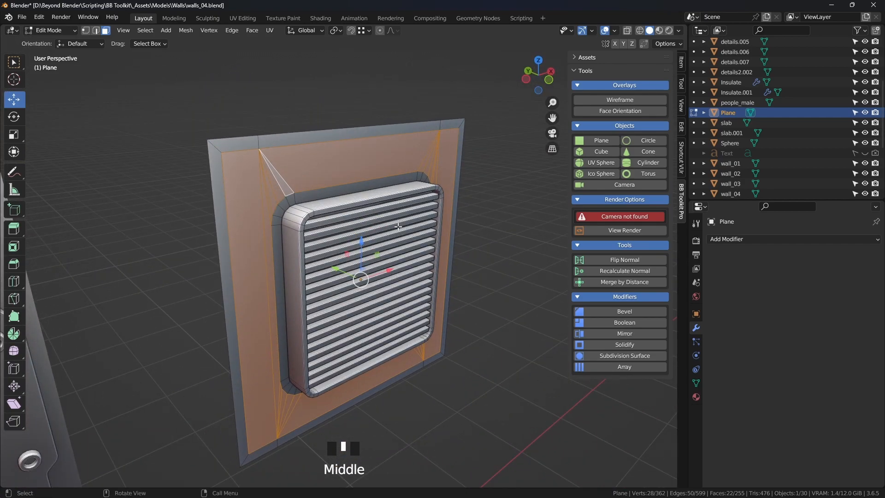
key(e)
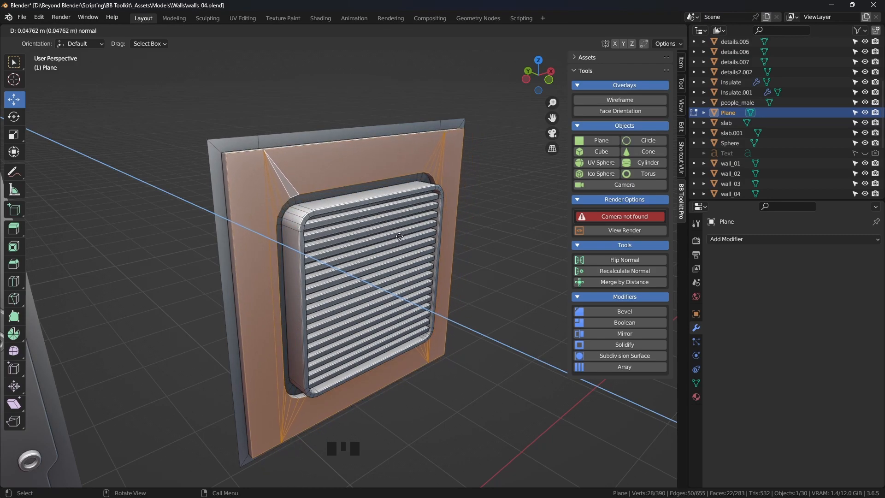
click(397, 233)
Step: Move the extruded surround faces farther outward along Y, clear the selection and examine the raised border's upper edge
middle_drag(397, 232, 275, 222)
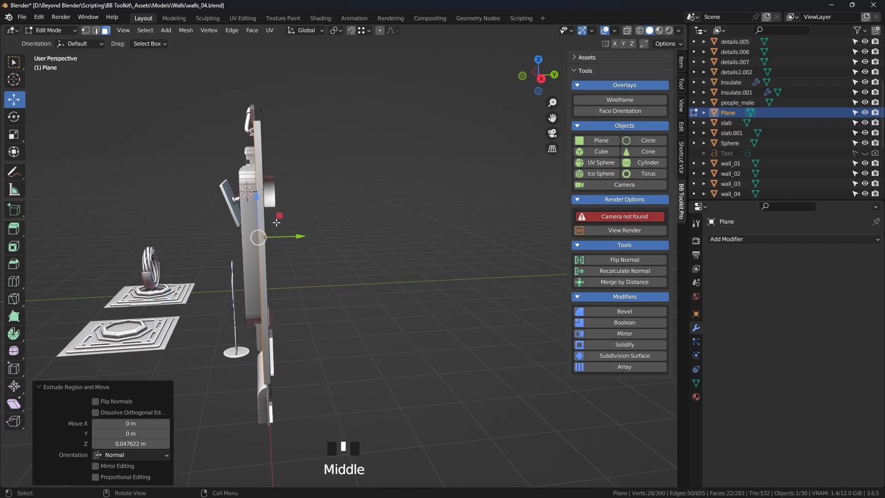
drag(303, 239, 293, 236)
middle_drag(292, 235, 340, 230)
middle_drag(351, 190, 391, 244)
shift+scroll(391, 244, up, 1)
click(355, 124)
middle_drag(372, 177, 402, 213)
scroll(361, 216, up, 1)
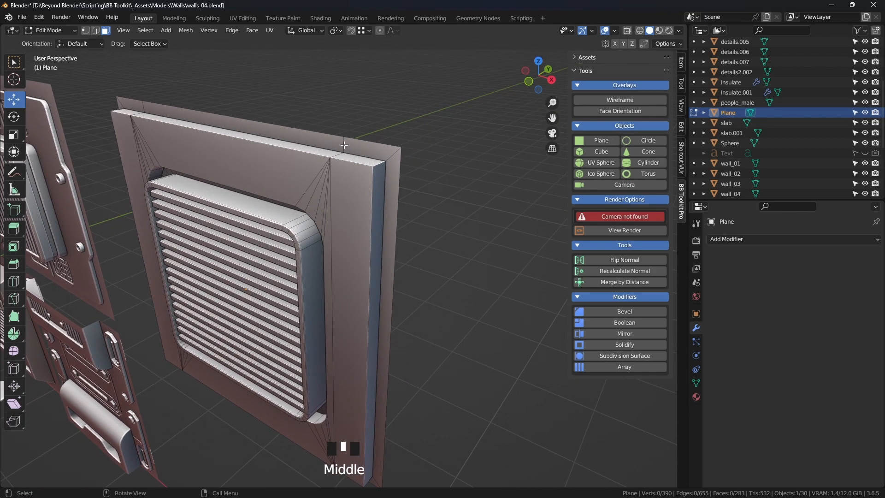
shift+middle_drag(345, 140, 359, 154)
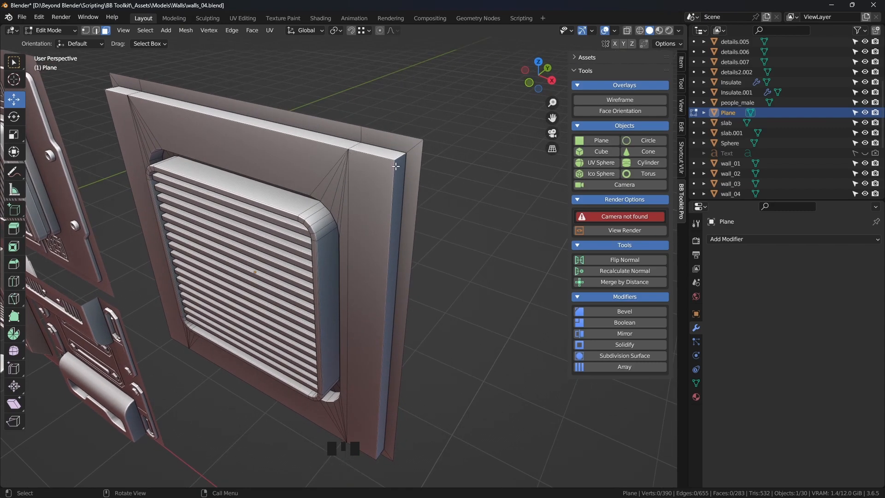
scroll(393, 164, down, 2)
shift+middle_drag(394, 163, 396, 212)
scroll(423, 209, down, 1)
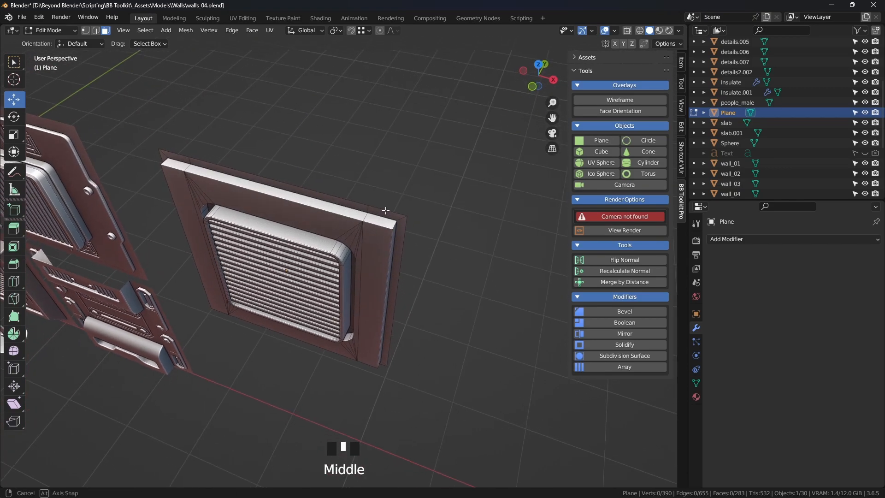
Step: Select the two seam edges near the border's upper-right corner and edge-slide them into the corner with factor -1
scroll(393, 213, up, 2)
click(390, 177)
click(170, 78)
click(97, 31)
middle_drag(369, 177, 399, 204)
shift+click(376, 128)
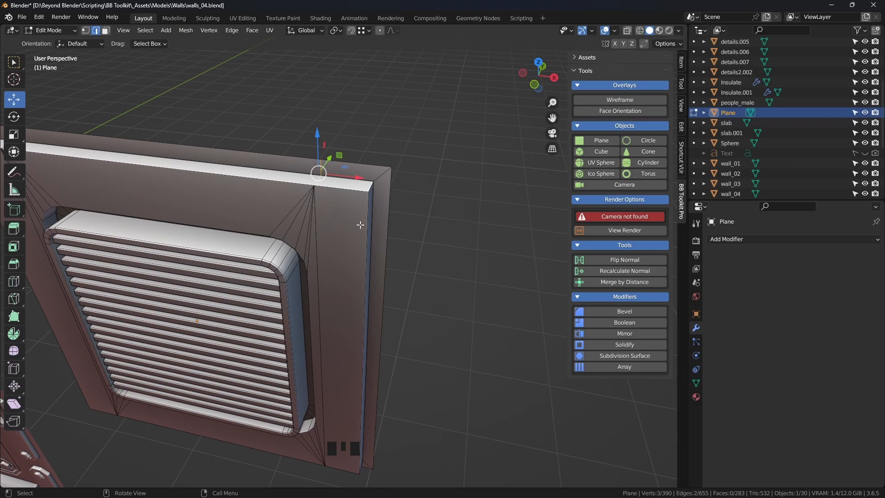
key(g)
key(g)
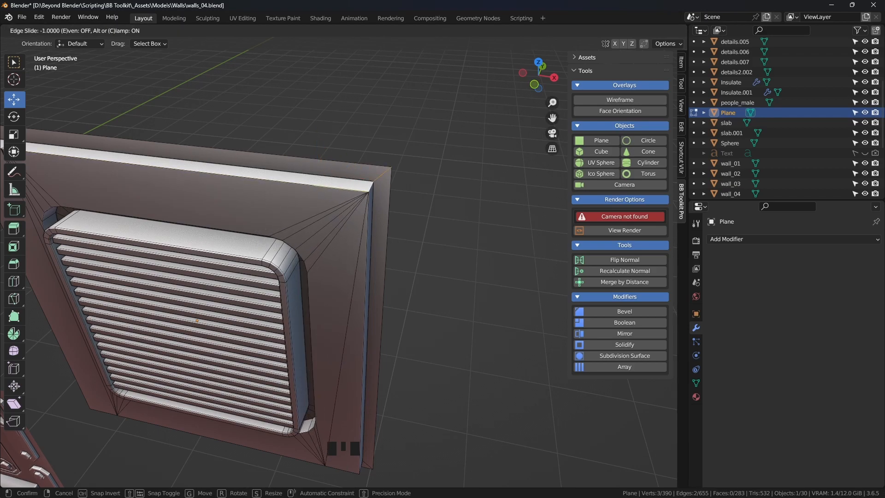
click(386, 259)
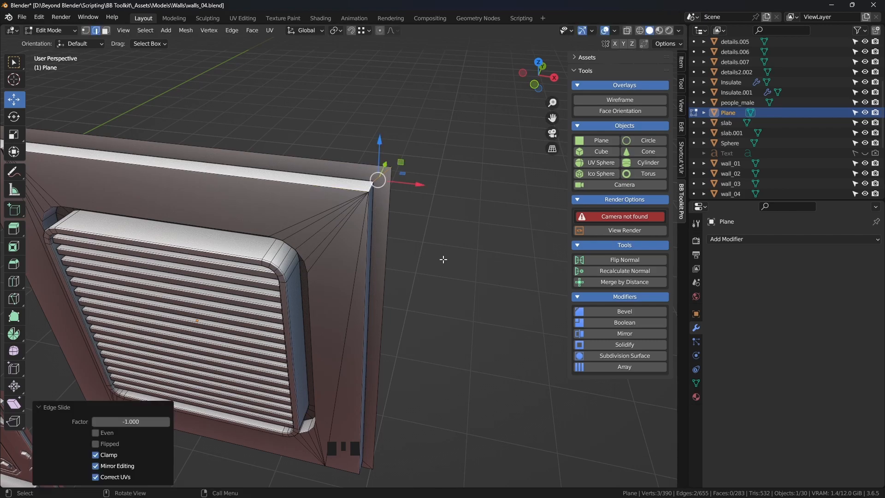
middle_drag(440, 350, 443, 328)
middle_drag(439, 234, 244, 207)
middle_drag(386, 213, 358, 211)
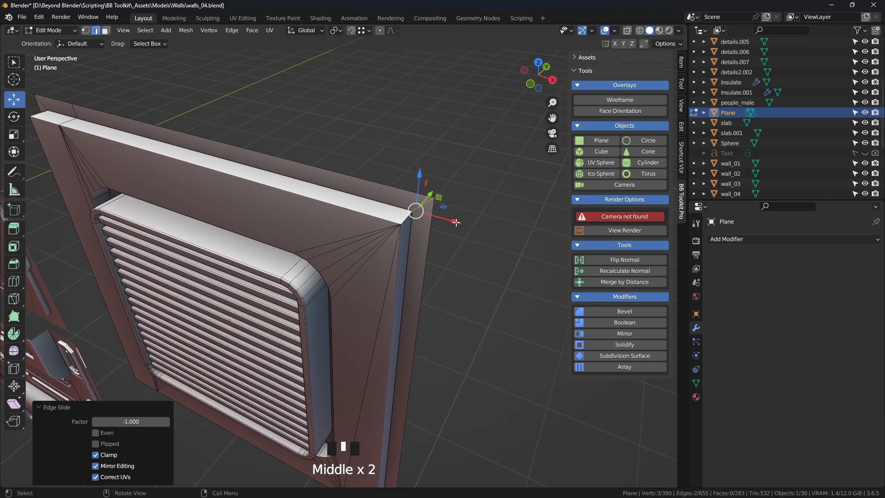
Step: Move the upper-right seam edges about -0.068 m along X, away from the corner
scroll(419, 221, up, 3)
shift+middle_drag(419, 222, 339, 242)
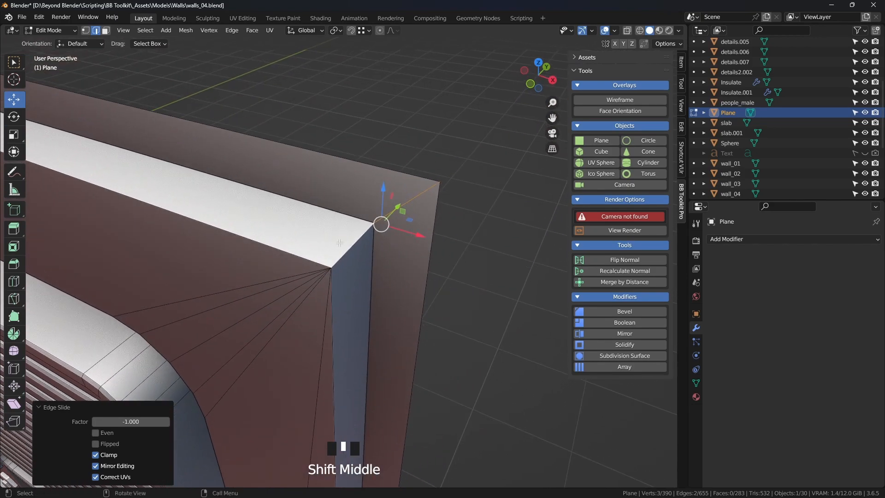
drag(420, 234, 352, 227)
mouse_move(352, 226)
middle_down()
mouse_move(354, 276)
mouse_move(381, 211)
mouse_move(381, 271)
mouse_move(325, 282)
mouse_move(350, 239)
middle_up()
key(KP_Decimal)
scroll(325, 282, down, 3)
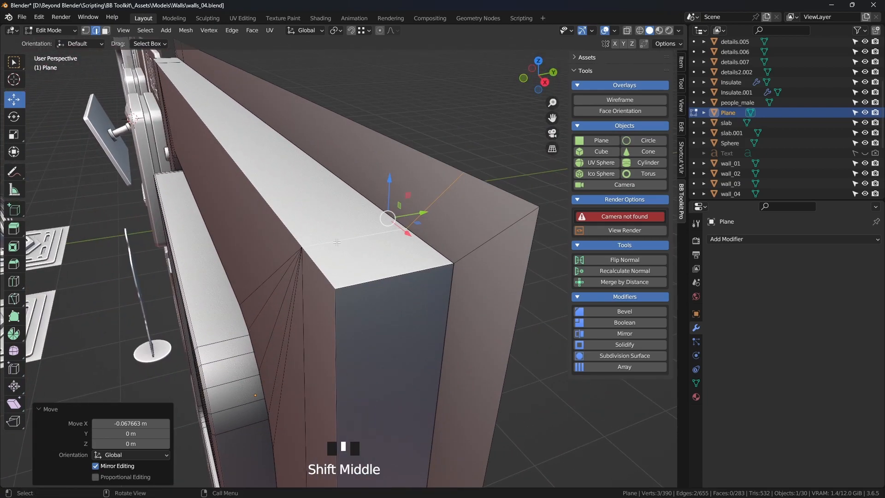
scroll(337, 242, down, 3)
Step: Change the viewport's MatCap to the red material
click(679, 31)
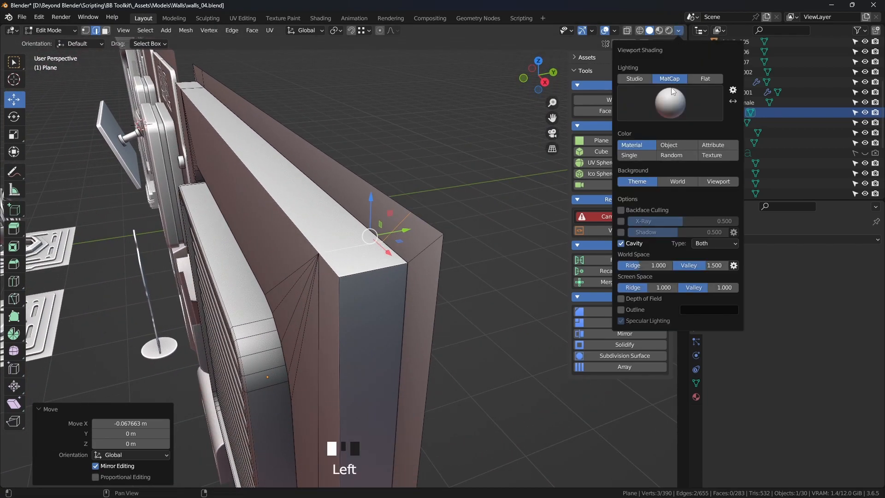
click(669, 101)
click(521, 163)
Step: Edge-slide the upper-right seam edges back into the corner with factor -1
mouse_move(350, 230)
middle_down()
mouse_move(335, 256)
mouse_move(395, 217)
mouse_move(390, 208)
middle_up()
middle_drag(391, 207, 443, 209)
drag(444, 207, 404, 190)
key(g)
key(g)
click(643, 310)
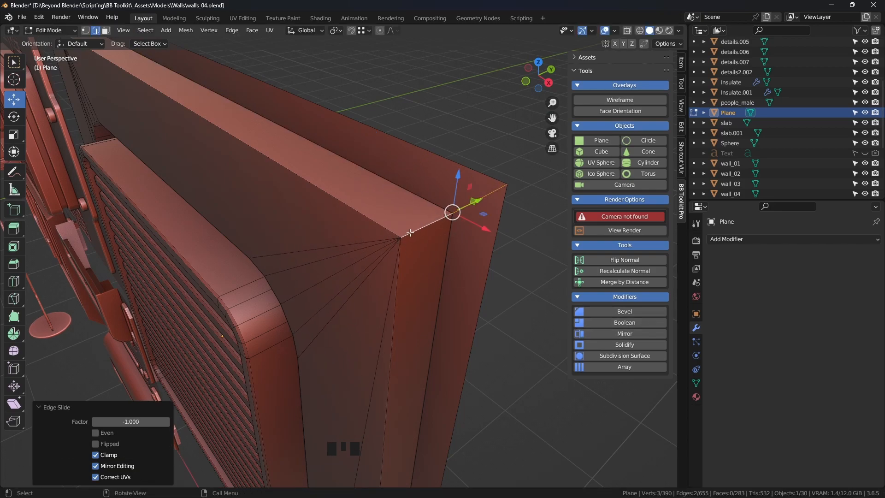
Step: Select the two seam edges near the border's upper-left corner and edge-slide them outward into the corner
scroll(415, 230, down, 8)
shift+middle_drag(368, 258, 342, 223)
scroll(341, 223, up, 5)
click(319, 166)
shift+click(340, 193)
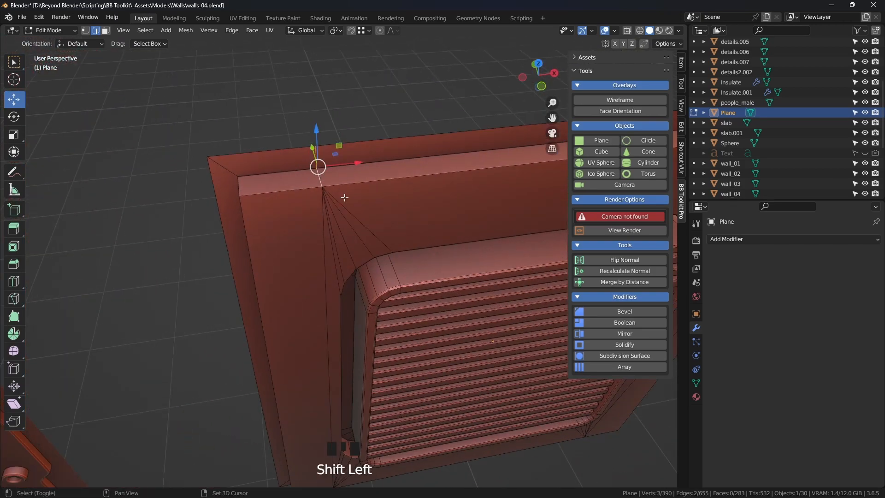
key(g)
key(g)
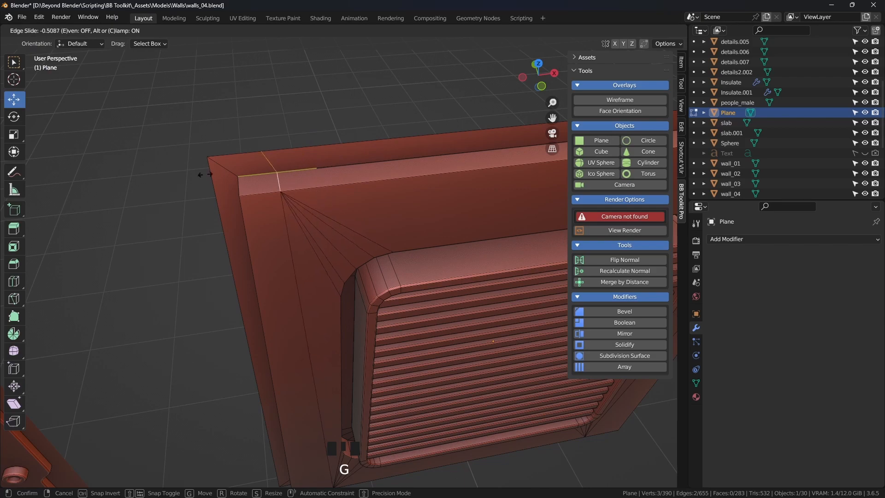
click(667, 204)
Step: Merge the outermost seam vertex near the panel's lower-left corner into the outer corner vertex using At Last
shift+middle_drag(496, 284, 433, 281)
scroll(410, 329, down, 2)
shift+middle_drag(433, 281, 451, 211)
scroll(449, 209, up, 4)
click(448, 207)
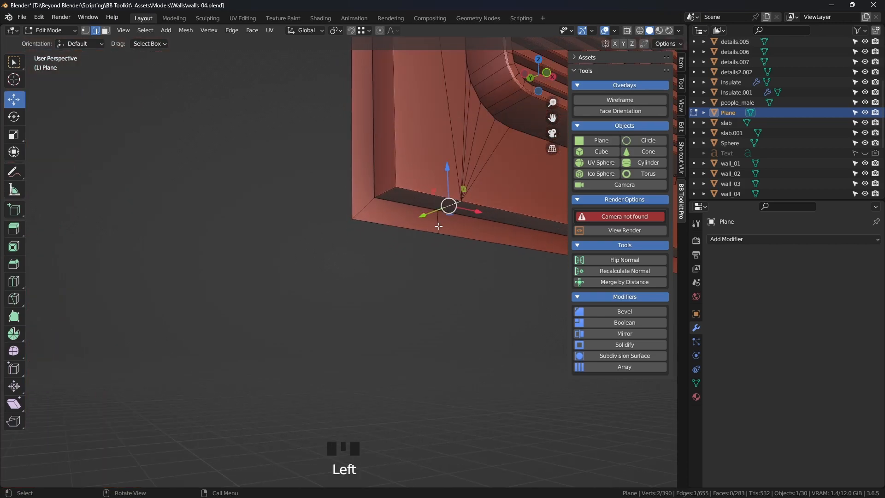
click(438, 226)
scroll(449, 226, down, 1)
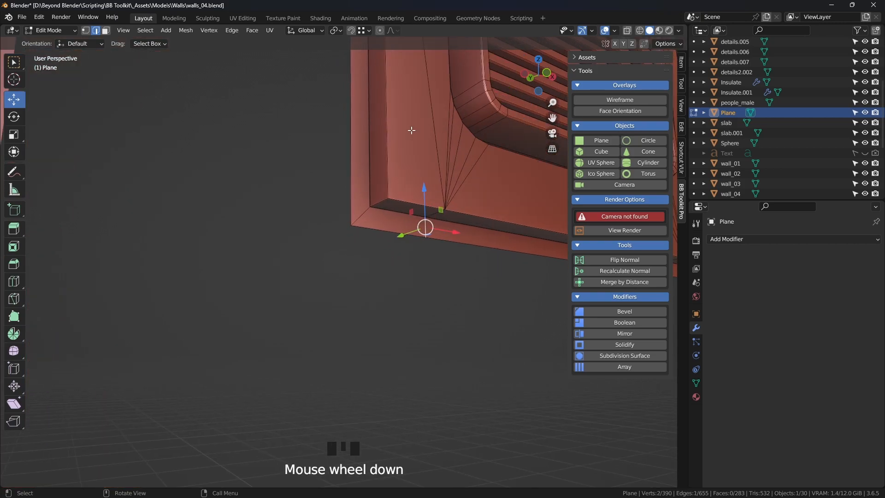
scroll(457, 211, up, 3)
shift+middle_drag(465, 208, 466, 221)
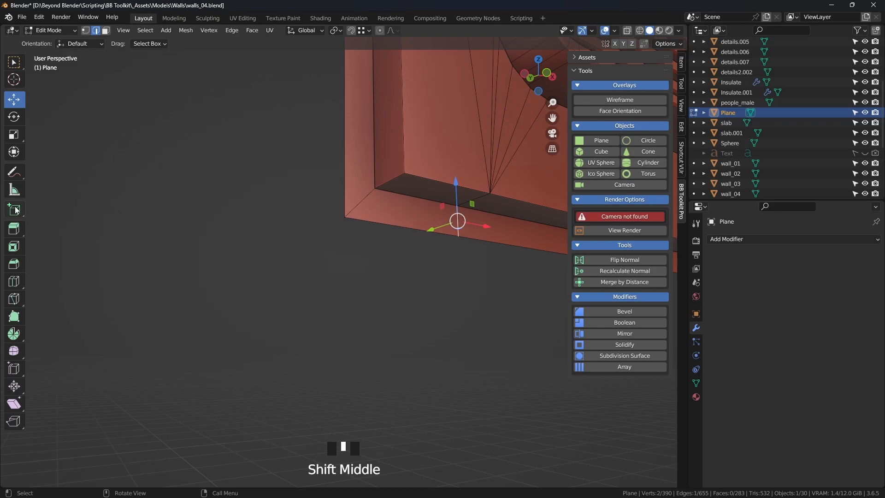
middle_drag(363, 194, 412, 202)
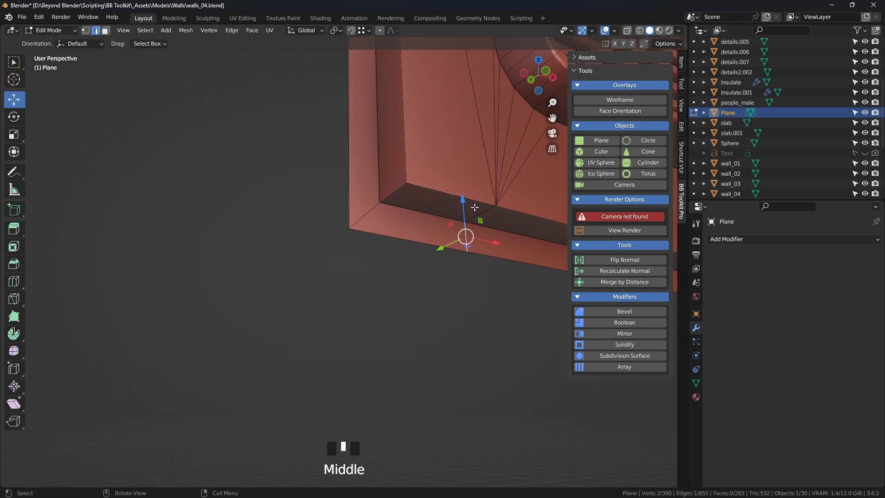
key(1)
click(466, 255)
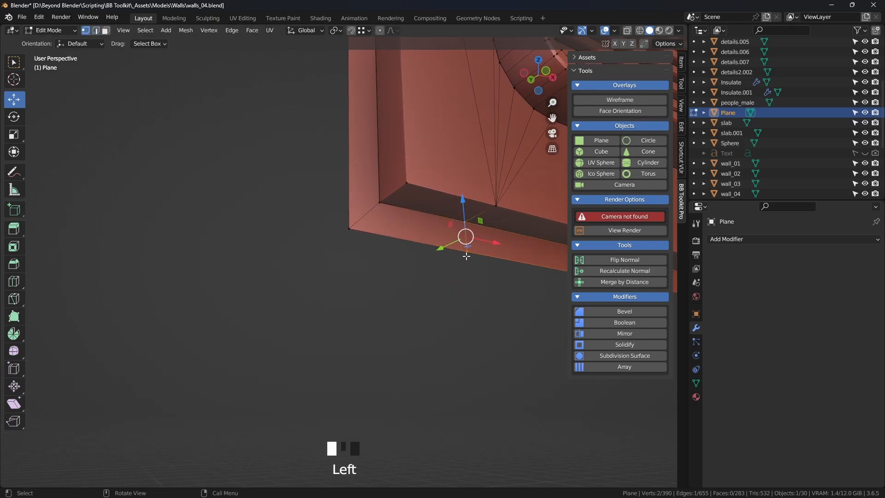
shift+click(352, 231)
key(m)
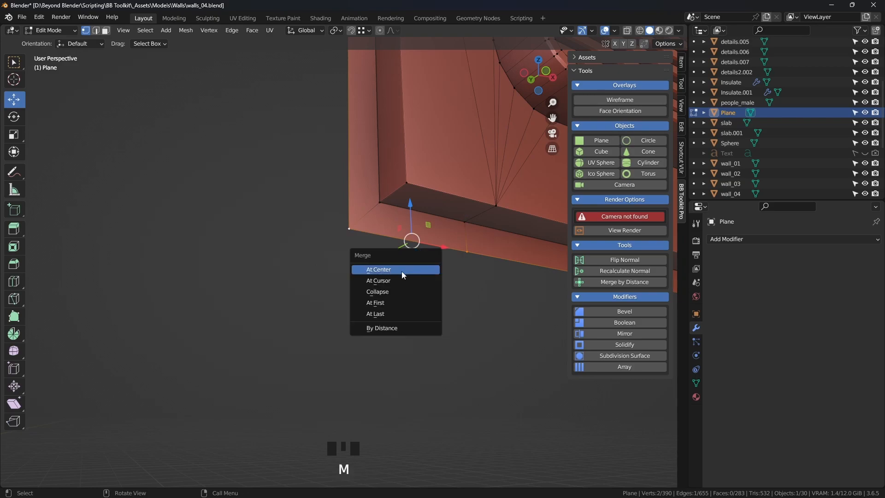
click(385, 311)
Step: Merge the lower-left border's base and front seam vertices into their matching corner vertices using At Last
click(466, 223)
shift+click(379, 203)
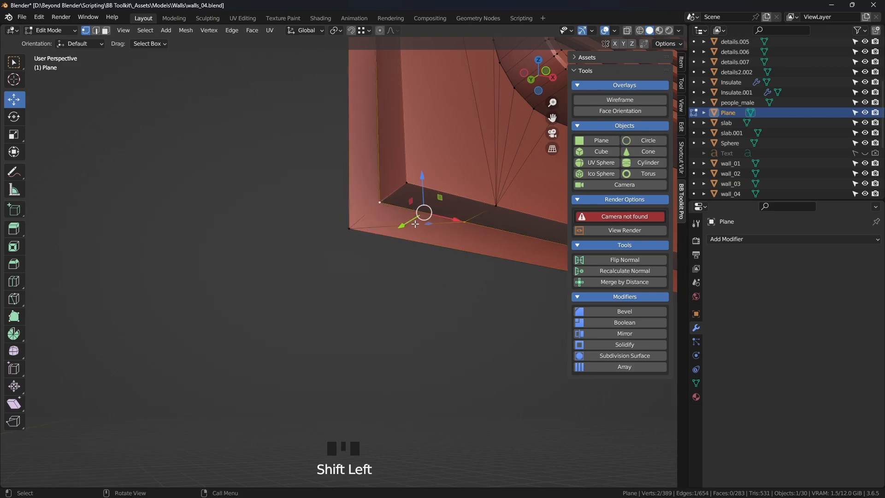
key(m)
click(387, 223)
click(493, 205)
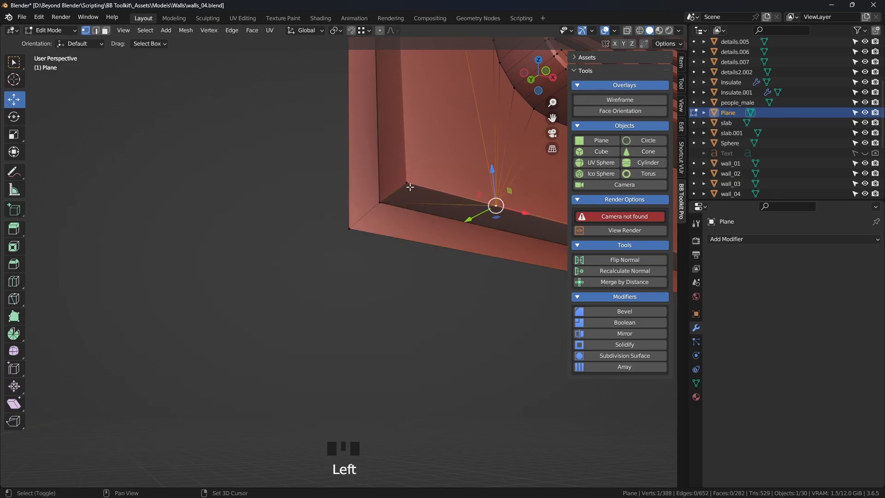
shift+click(406, 183)
key(m)
click(440, 208)
click(395, 293)
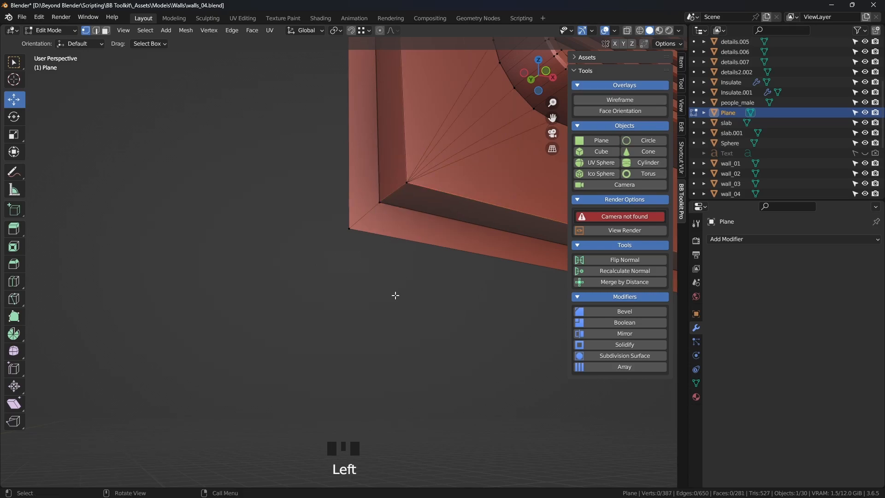
Step: Merge the front seam vertex near the border's lower-right corner into the front corner vertex using At Last
scroll(395, 279, down, 2)
drag(293, 191, 441, 271)
click(441, 271)
scroll(441, 271, down, 3)
shift+middle_drag(441, 272, 398, 278)
scroll(467, 308, up, 2)
shift+middle_drag(467, 308, 257, 219)
shift+click(297, 279)
shift+click(352, 277)
key(m)
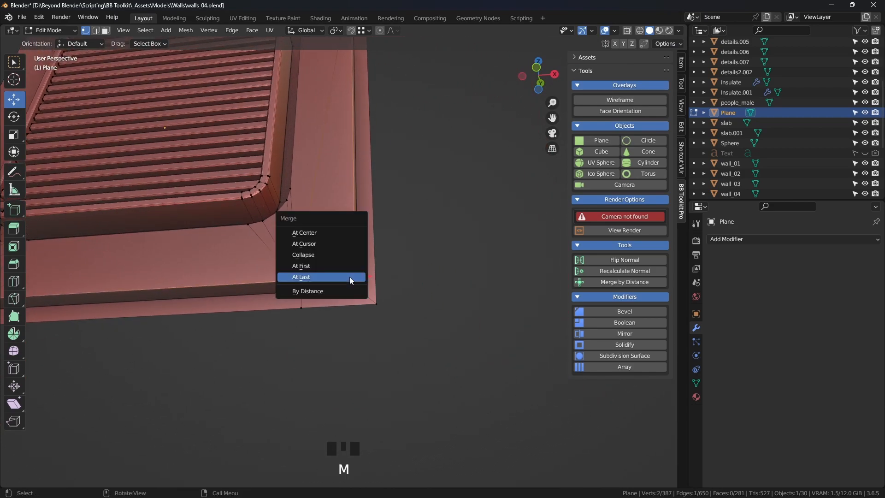
click(352, 278)
Step: Merge the lower-right border's base and outermost seam vertices into their matching corner vertices, repeating the last merge
click(355, 290)
shift+click(355, 290)
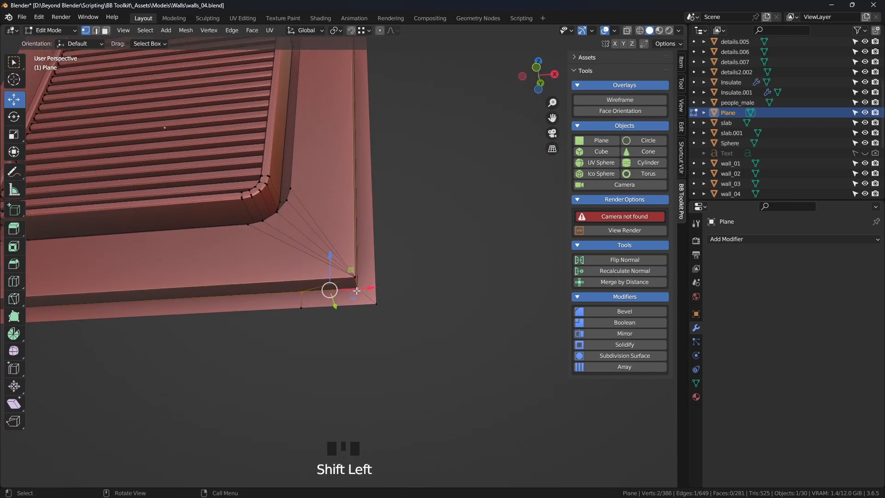
key(m)
click(354, 291)
click(302, 307)
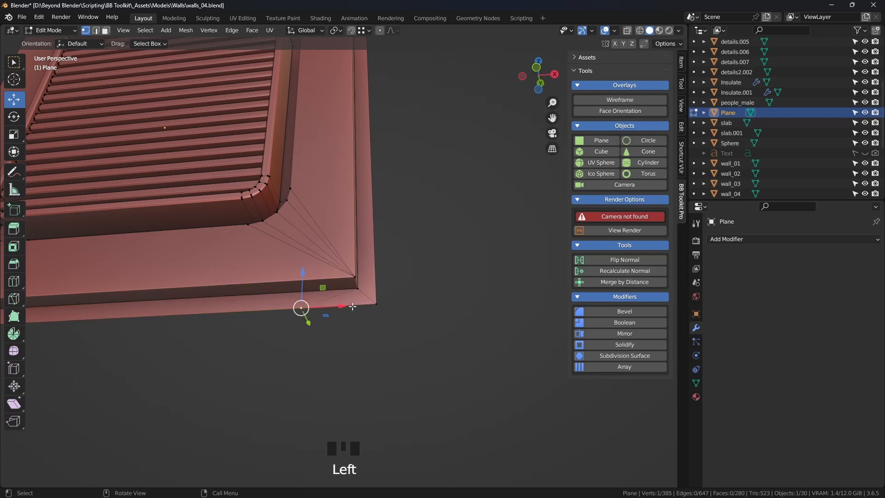
shift+click(375, 304)
key(shift+r)
click(438, 295)
Step: Examine the panel's corner vertices in wireframe, test-moving an upper-right border vertex and cancelling the move
scroll(404, 197, down, 3)
shift+middle_drag(404, 197, 430, 284)
scroll(410, 232, down, 1)
mouse_move(430, 203)
middle_down()
mouse_move(410, 232)
mouse_move(393, 303)
middle_up()
key(z)
key(z)
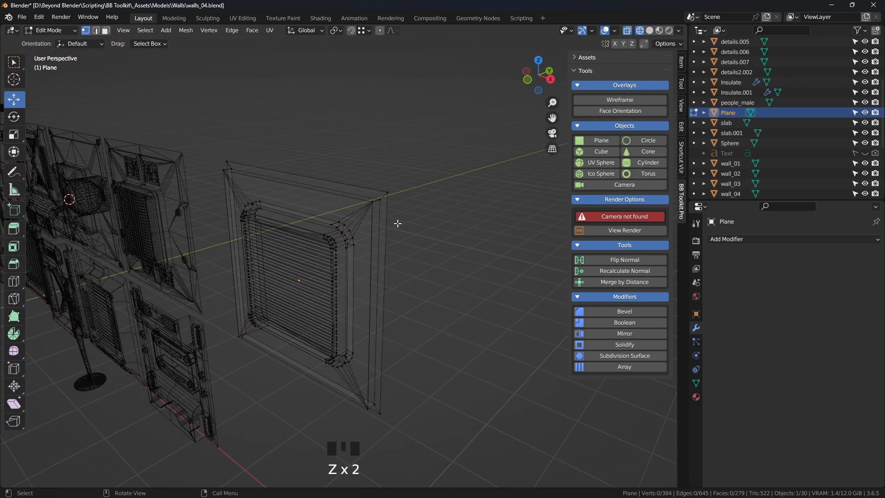
scroll(394, 224, up, 3)
click(387, 156)
key(g)
key(Escape)
scroll(447, 186, down, 3)
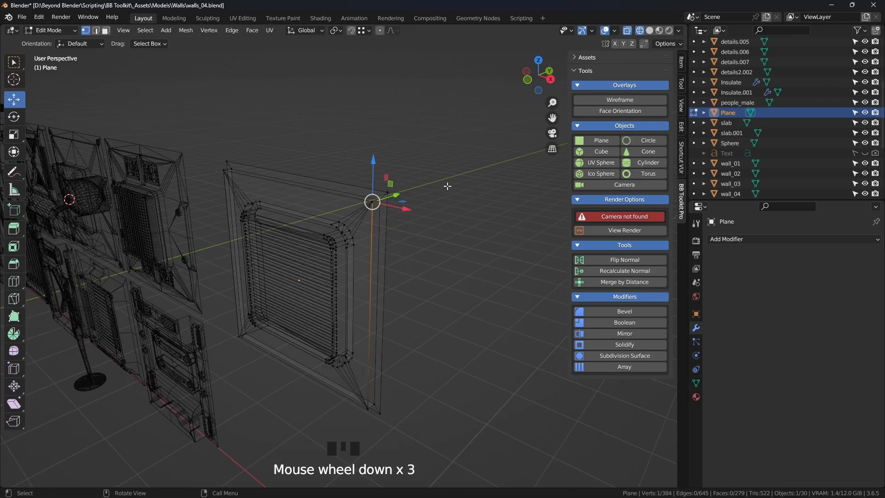
Step: Merge all of the panel's vertices by distance at 0.001 m, clear the selection and restore solid shading
key(a)
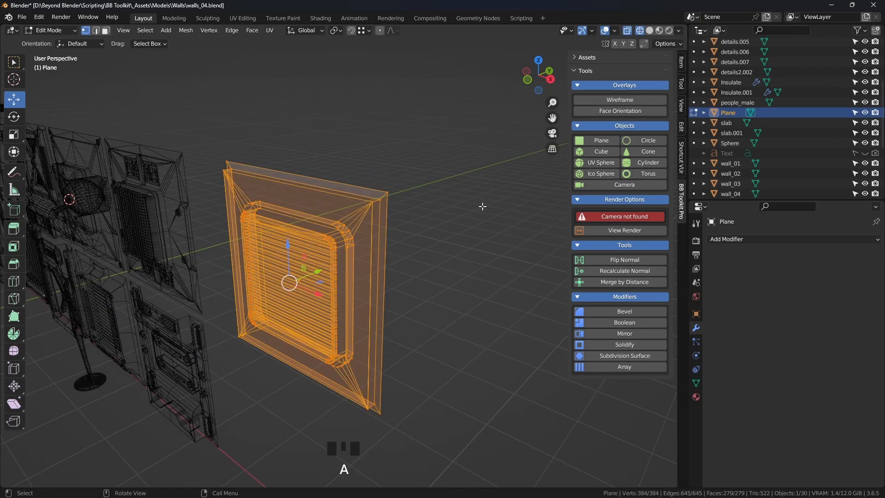
click(622, 282)
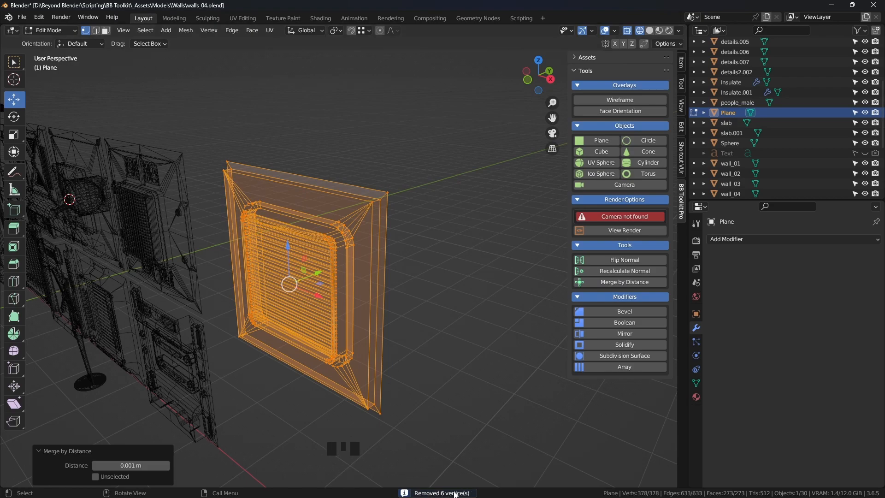
click(477, 341)
key(z)
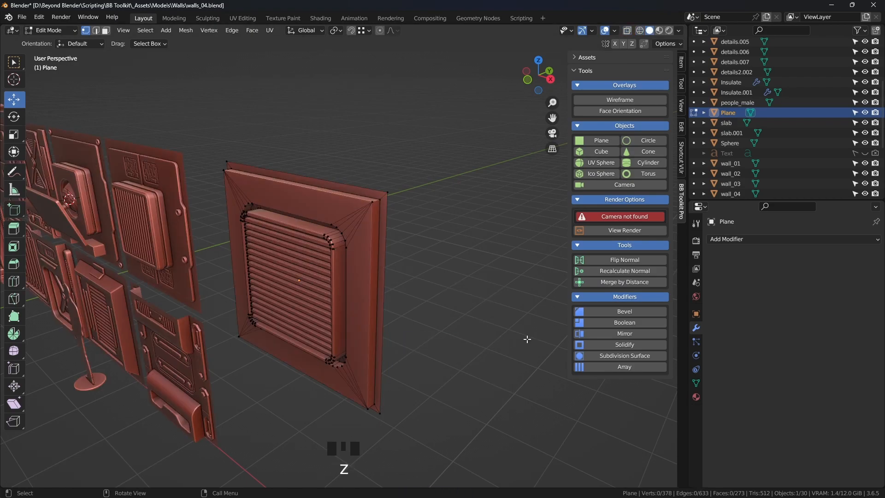
Step: Examine the merged panel's topology in edge mode, and inspect its solid surfaces and upper-left surround corner in Object Mode
click(433, 254)
click(96, 30)
middle_drag(206, 81, 271, 250)
key(a)
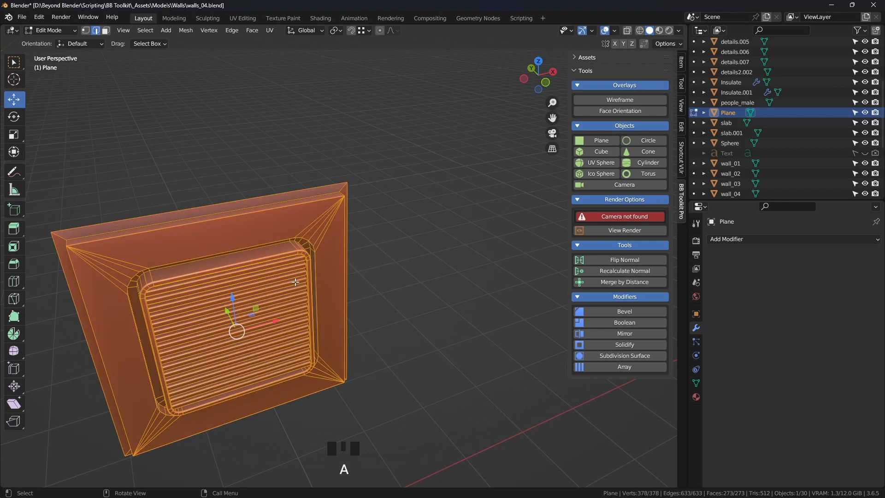
key(KP_Decimal)
click(501, 411)
mouse_move(292, 248)
middle_down()
mouse_move(345, 257)
mouse_move(277, 247)
middle_up()
key(Tab)
scroll(302, 256, down, 2)
click(468, 267)
middle_drag(468, 267, 441, 265)
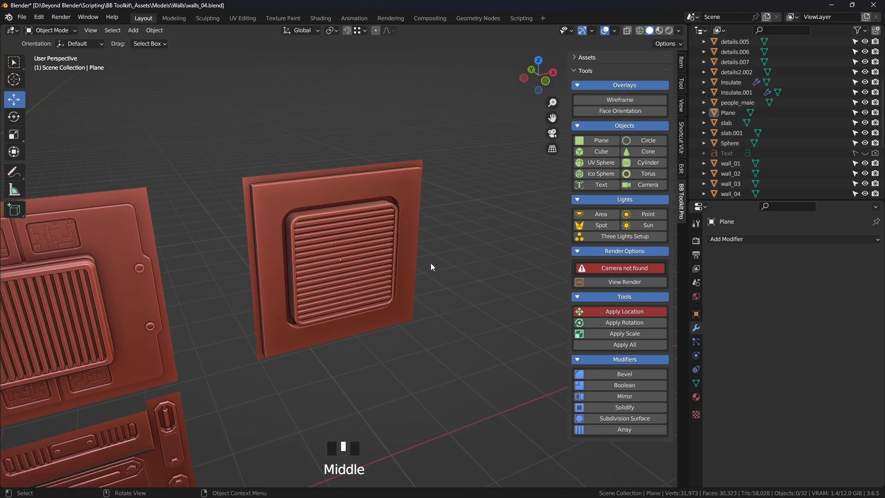
scroll(275, 171, up, 2)
middle_drag(274, 171, 190, 178)
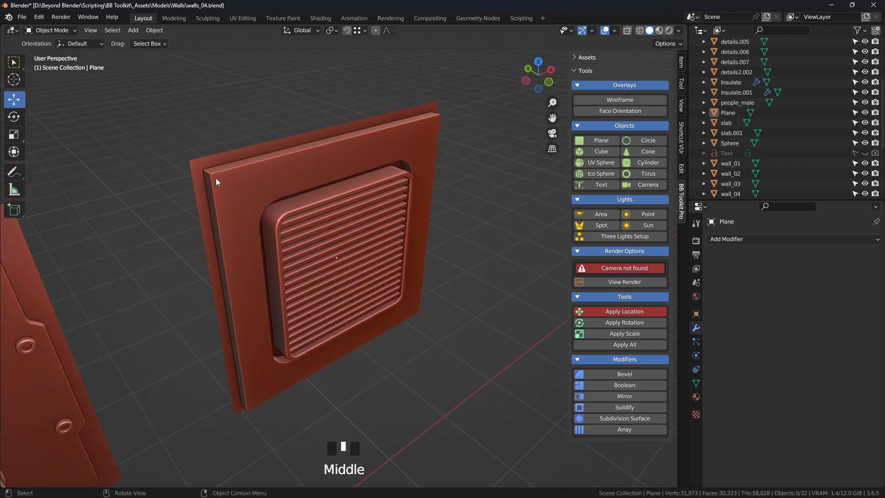
scroll(214, 179, up, 2)
shift+middle_drag(128, 123, 368, 193)
scroll(378, 194, up, 1)
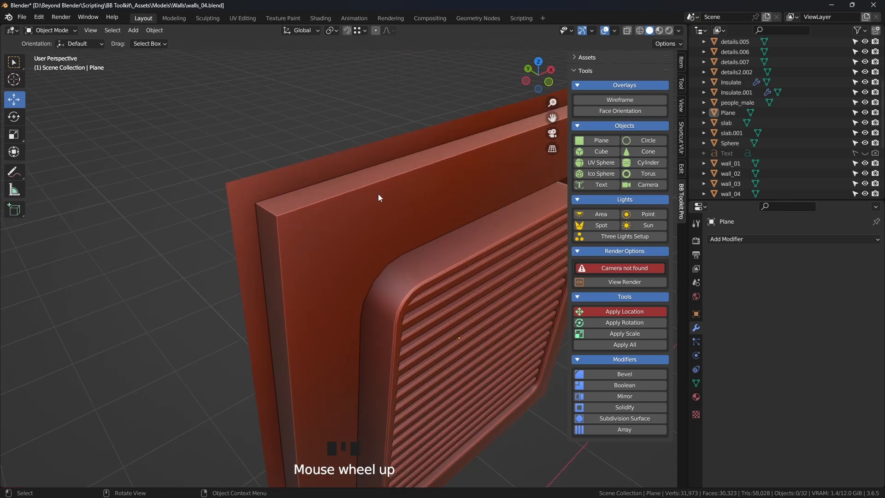
scroll(323, 216, down, 1)
middle_drag(323, 215, 395, 218)
scroll(399, 217, up, 1)
Step: Bevel the raised surround's four outer corner edges with 6 segments, about 0.133 m wide
key(Tab)
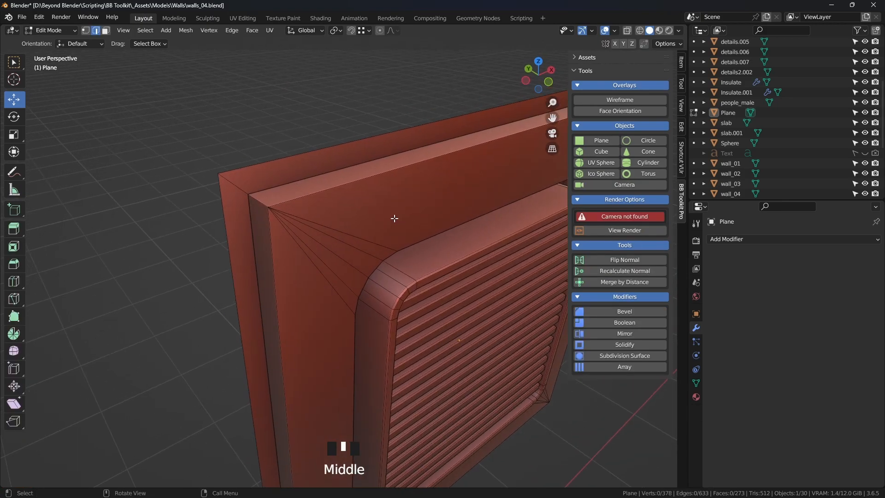
key(2)
click(262, 202)
scroll(264, 203, down, 3)
middle_drag(267, 208, 418, 284)
shift+click(329, 232)
shift+click(405, 296)
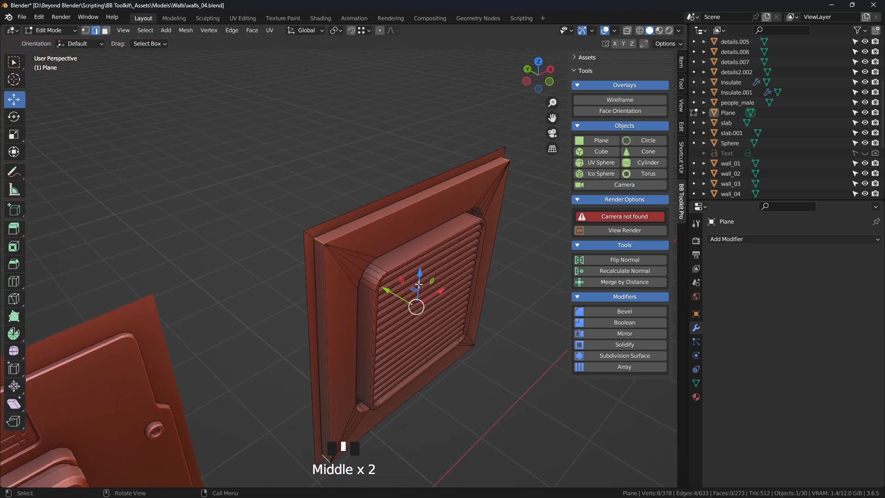
scroll(421, 250, up, 2)
scroll(424, 249, up, 3)
key(ctrl+b)
scroll(439, 221, up, 3)
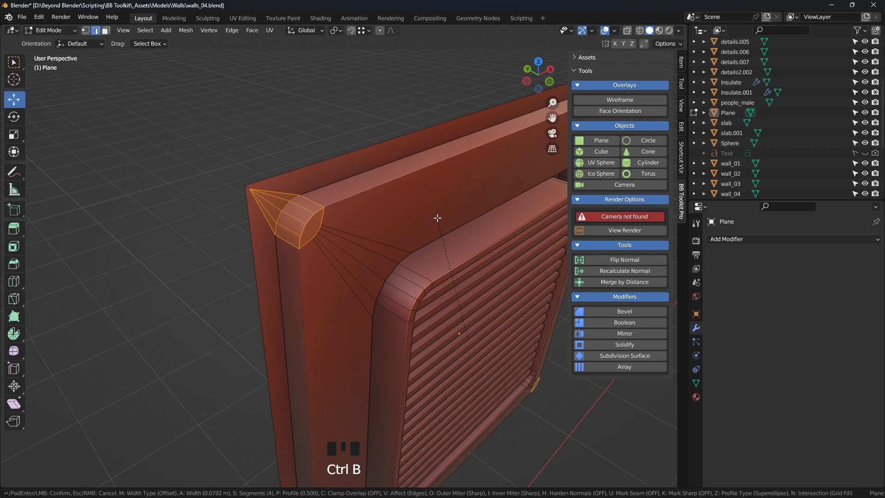
scroll(437, 217, up, 2)
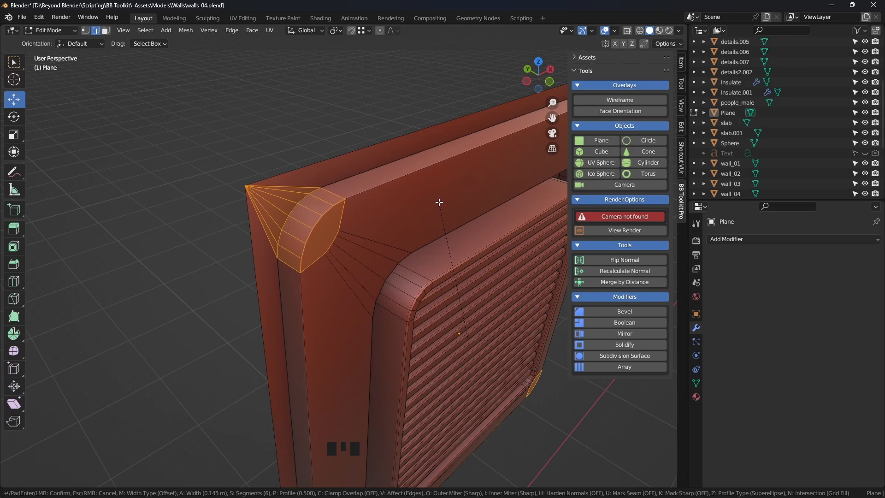
click(437, 203)
Step: Set the corner bevel's width to 0.186 m and preview the rounded surround in Object Mode
scroll(426, 285, down, 2)
middle_drag(429, 295, 475, 276)
scroll(427, 229, up, 2)
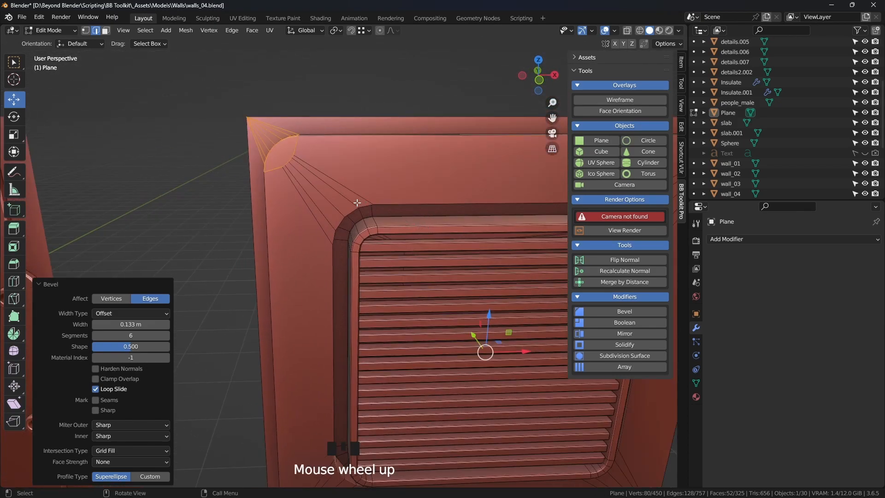
shift+drag(152, 324, 157, 324)
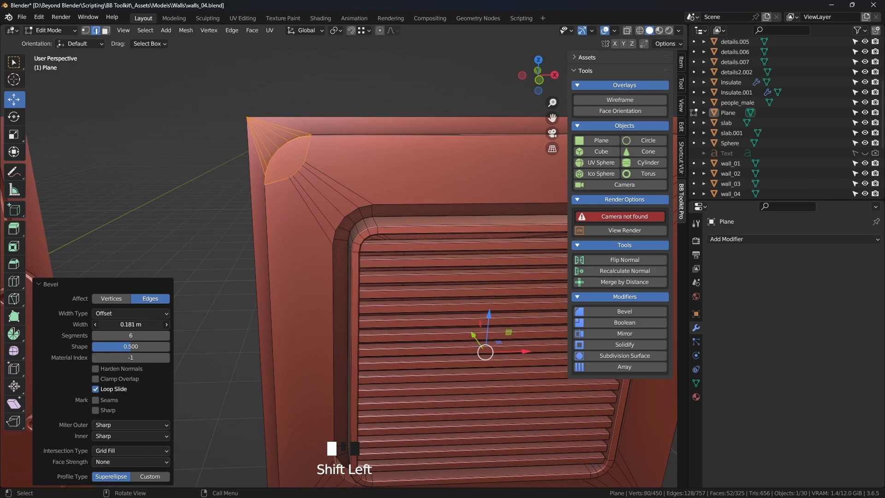
scroll(214, 310, down, 3)
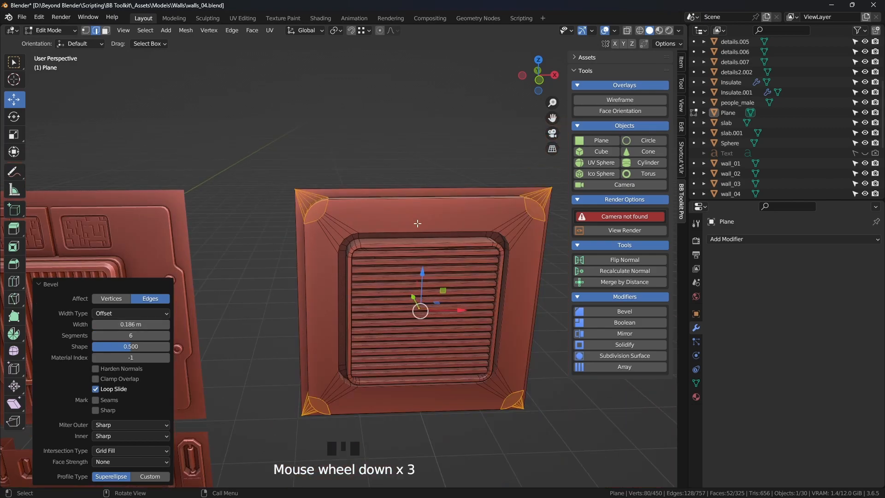
key(Tab)
middle_drag(427, 223, 329, 186)
scroll(454, 236, up, 4)
Step: Examine the beveled upper-left corner's topology, test-moving the panel's outermost corner vertex and cancelling the move
key(Tab)
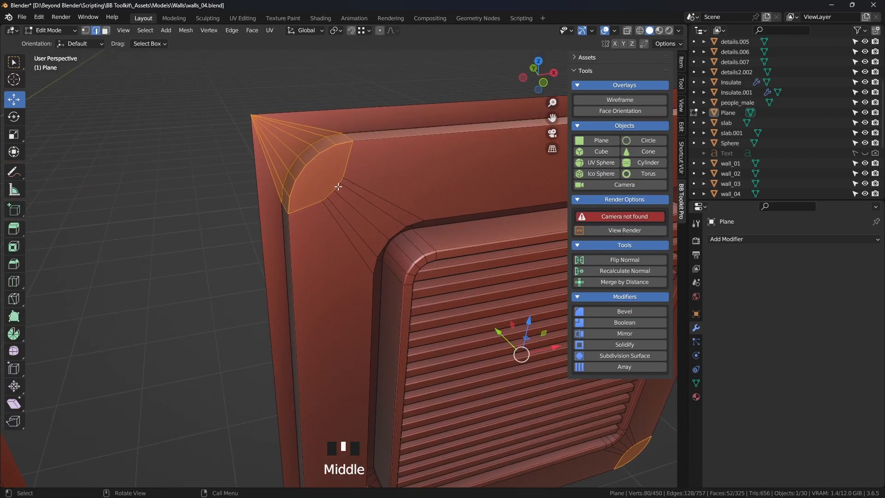
shift+middle_drag(405, 179, 371, 123)
click(332, 151)
key(1)
click(274, 170)
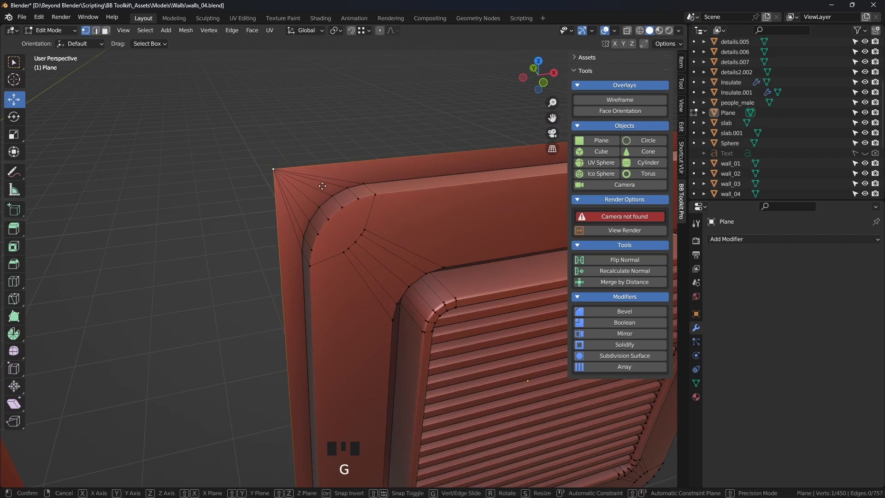
key(g)
right_click(315, 197)
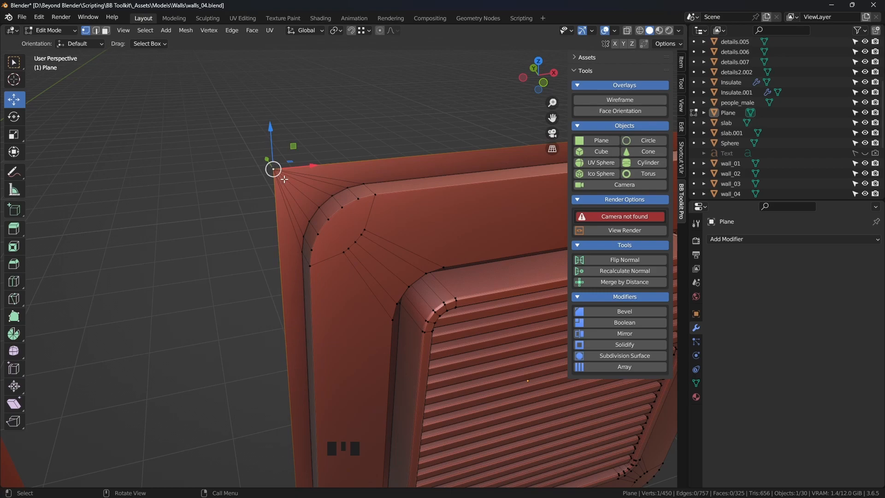
shift+middle_drag(280, 175, 269, 138)
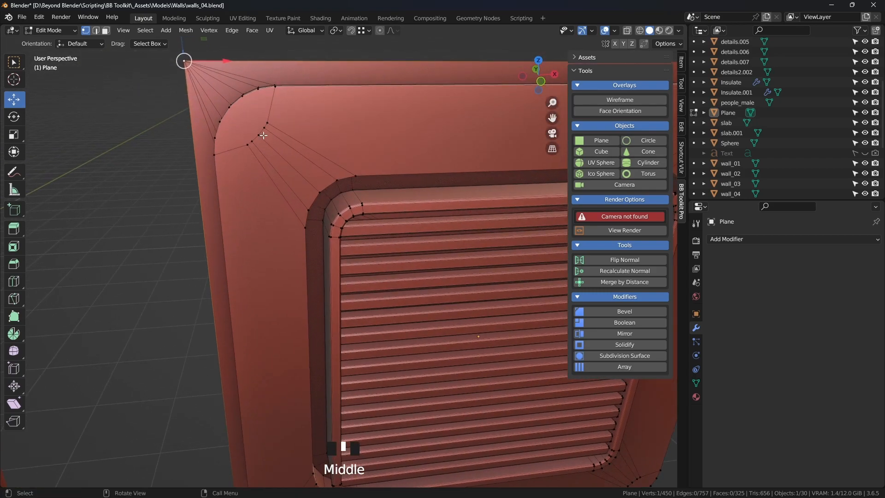
shift+middle_drag(332, 136, 393, 188)
scroll(268, 181, down, 4)
scroll(401, 198, up, 3)
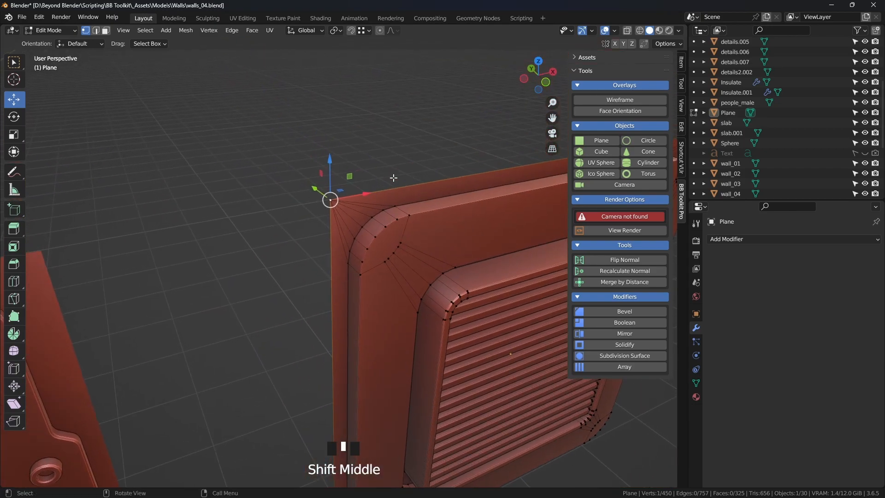
Step: Select the overlapping vertices at the panel's outermost upper-left corner in wireframe and merge them by distance at 0.001 m
key(z)
click(283, 170)
drag(274, 173, 347, 210)
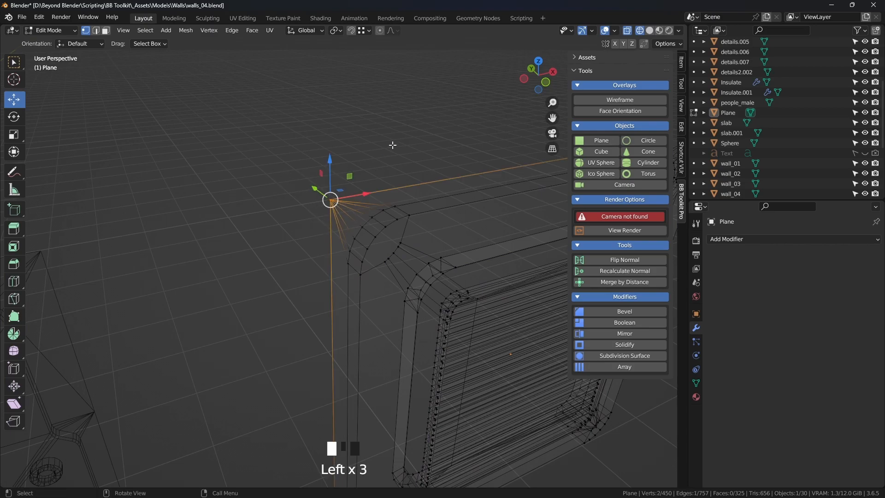
click(376, 159)
click(650, 30)
click(627, 30)
click(627, 31)
click(639, 30)
drag(239, 158, 340, 221)
click(626, 281)
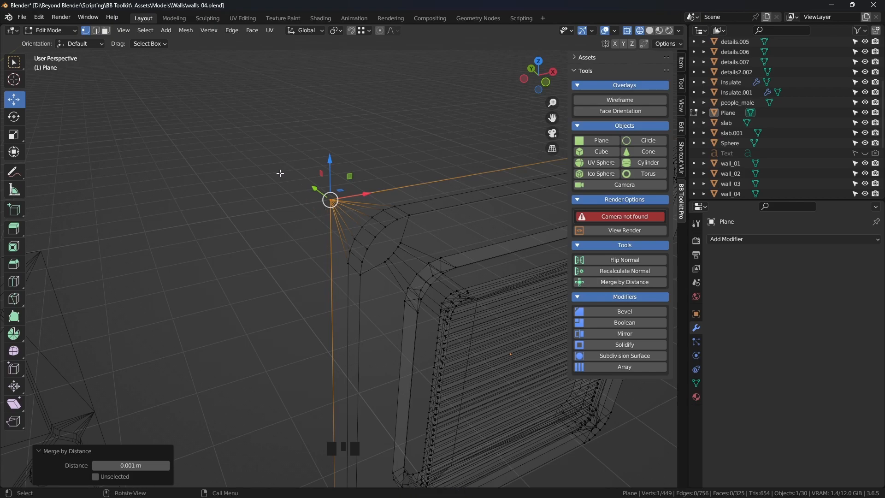
Step: Repeat the merge by distance on the outermost corner vertex at 0.0001 m and restore solid shading
key(m)
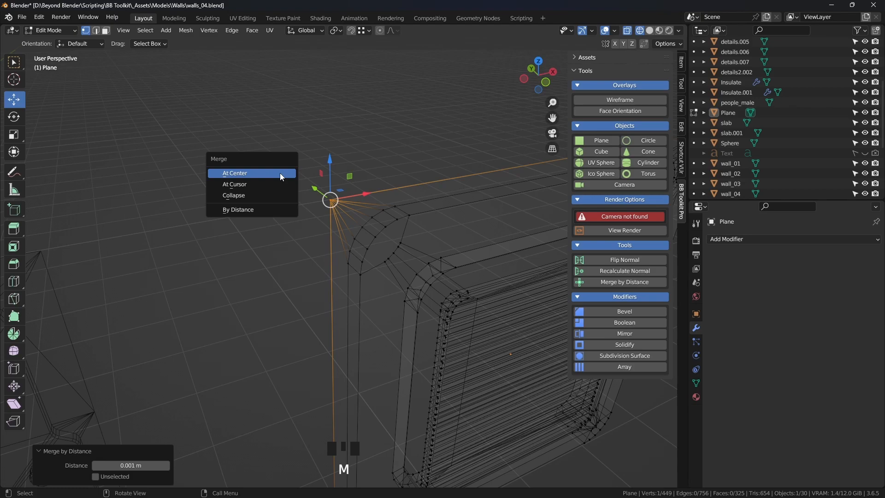
click(244, 209)
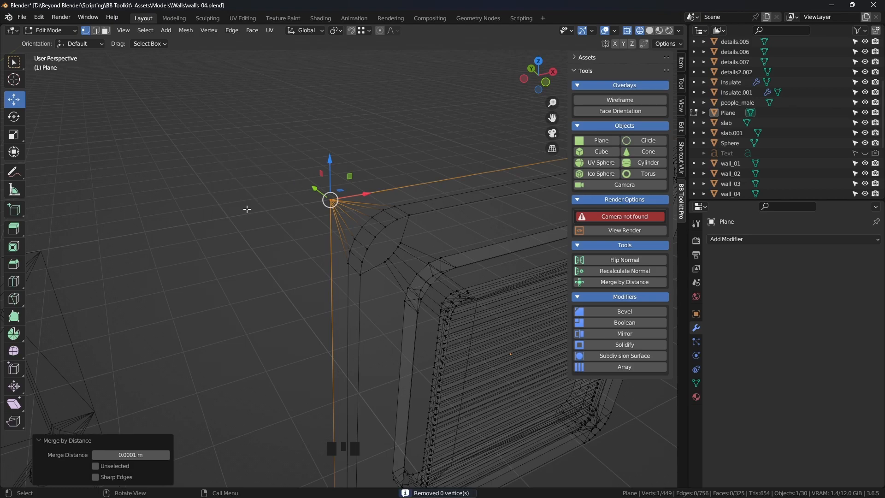
click(240, 185)
click(335, 232)
mouse_move(435, 257)
shift+middle_down()
mouse_move(371, 223)
mouse_move(381, 197)
shift+middle_up()
click(649, 31)
Step: Merge the rightmost stray vertex inside the upper-left surround corner into the upper end vertex of the rounded edge using At Last
mouse_move(316, 154)
shift+middle_down()
mouse_move(391, 217)
mouse_move(382, 231)
mouse_move(367, 194)
shift+middle_up()
scroll(365, 232, up, 2)
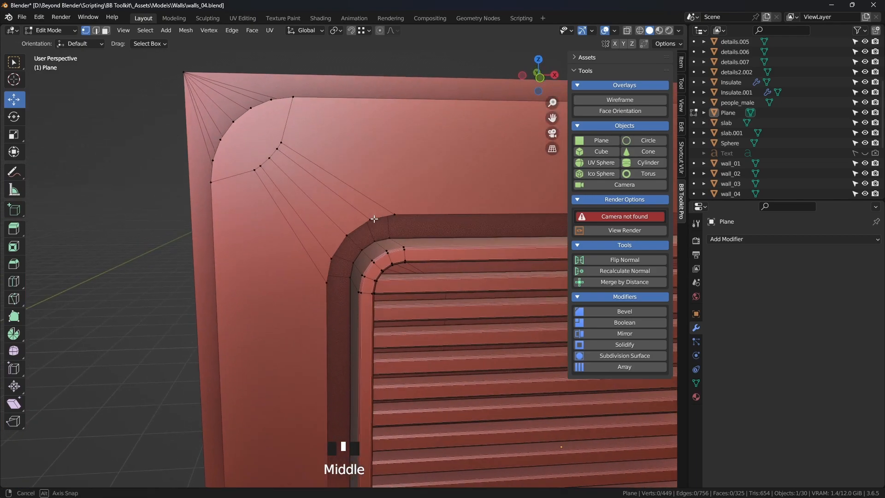
click(282, 144)
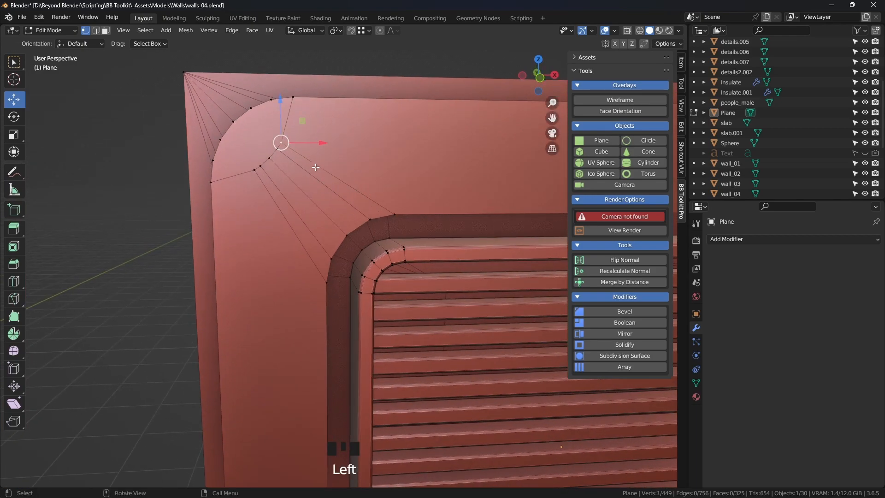
shift+click(293, 97)
middle_drag(372, 137, 383, 154)
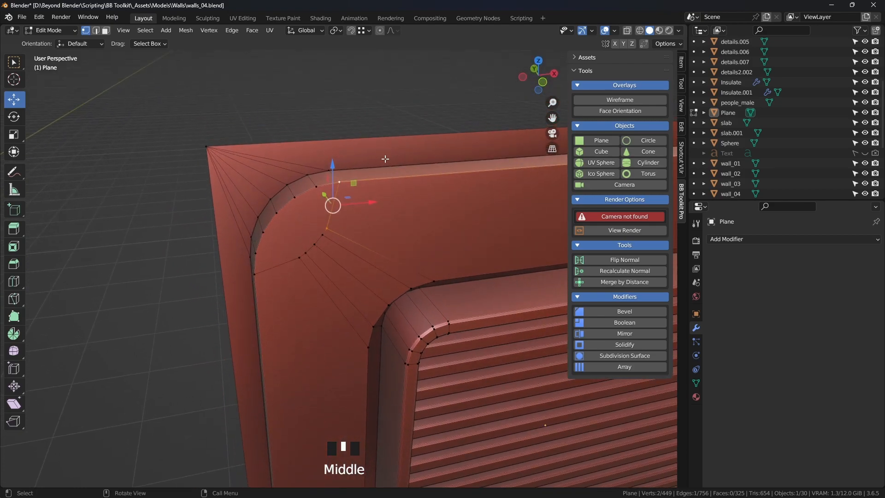
key(m)
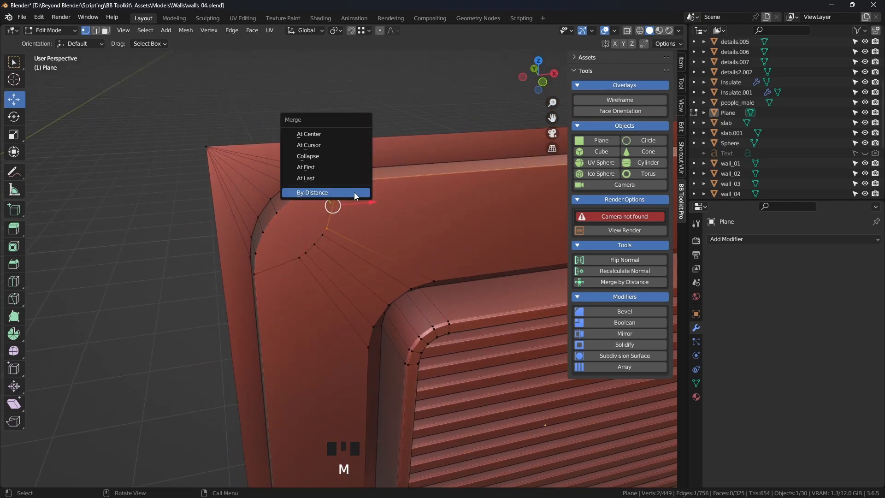
click(341, 176)
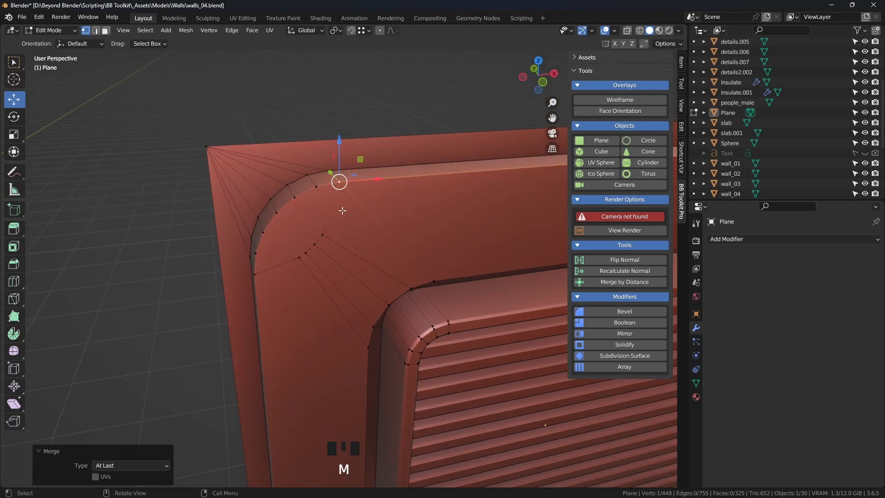
Step: Merge the lowest stray vertex inside the same corner into the lower end vertex of the rounded edge using At Last
click(299, 260)
shift+click(254, 274)
key(m)
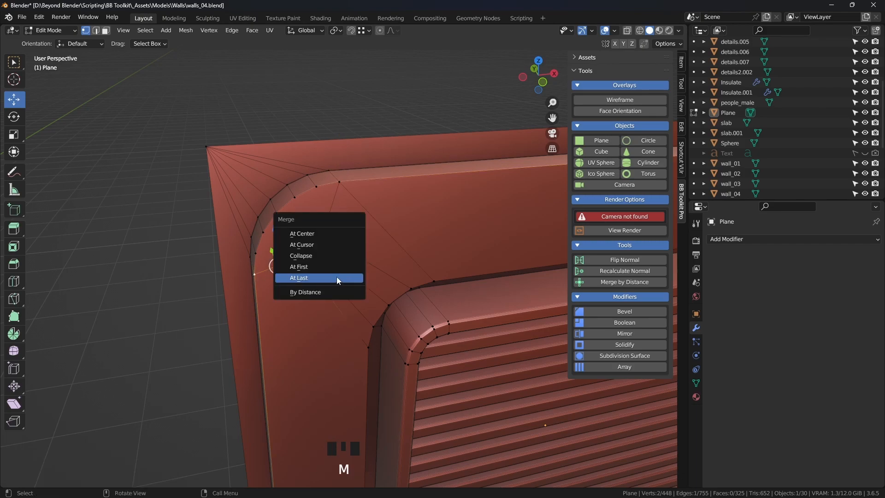
click(336, 278)
middle_drag(342, 287, 397, 270)
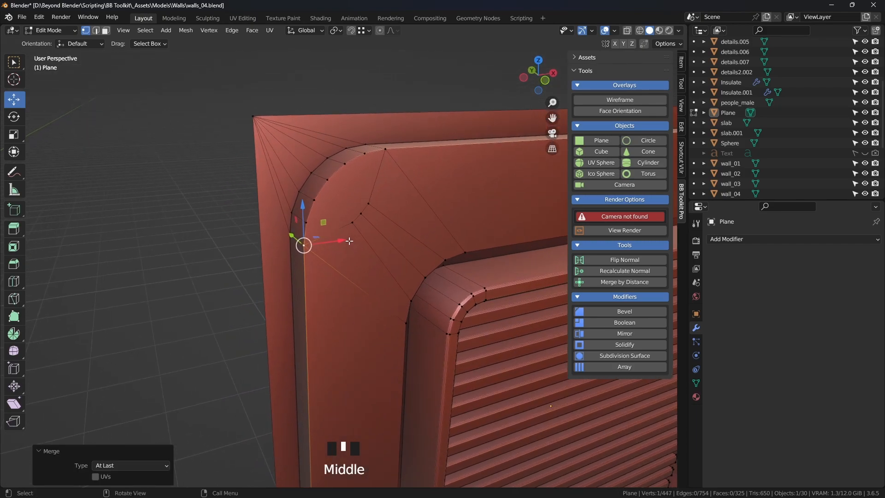
Step: Merge the upper remaining stray vertex into the second vertex from the rounded edge's upper end using At Last
key(2)
key(1)
click(355, 221)
shift+click(353, 217)
shift+click(357, 211)
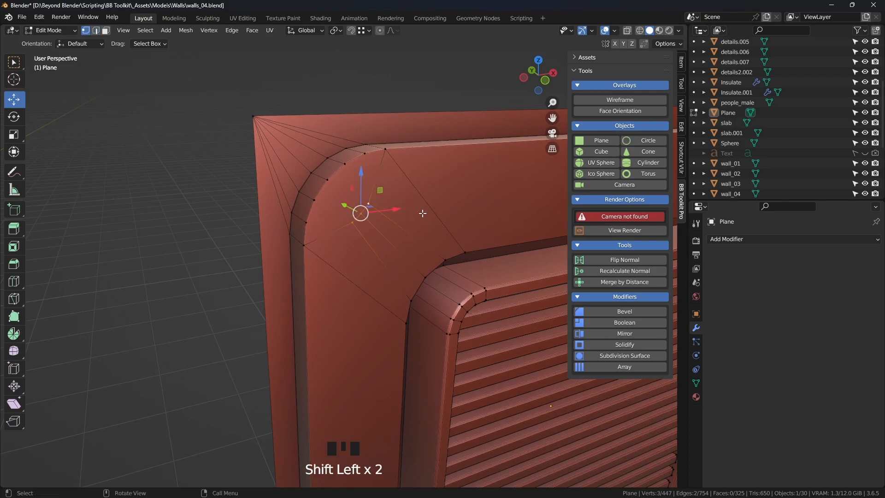
click(368, 203)
click(368, 203)
shift+click(364, 153)
key(m)
click(418, 178)
Step: Merge the lower remaining stray vertex into the second vertex from the rounded edge's lower end using At Last
click(353, 222)
shift+click(323, 223)
key(m)
click(308, 219)
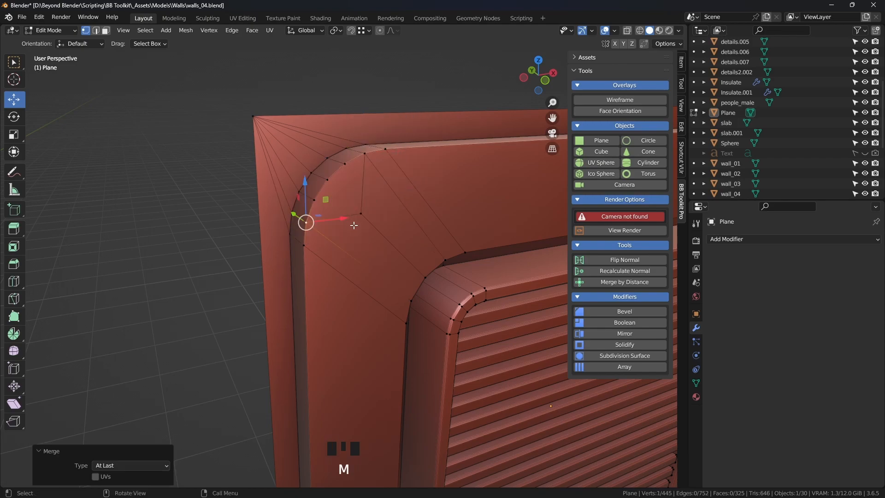
Step: Merge the middle stray vertex into the middle corner vertex of the vent recess using At Last
middle_drag(308, 219, 328, 234)
click(379, 224)
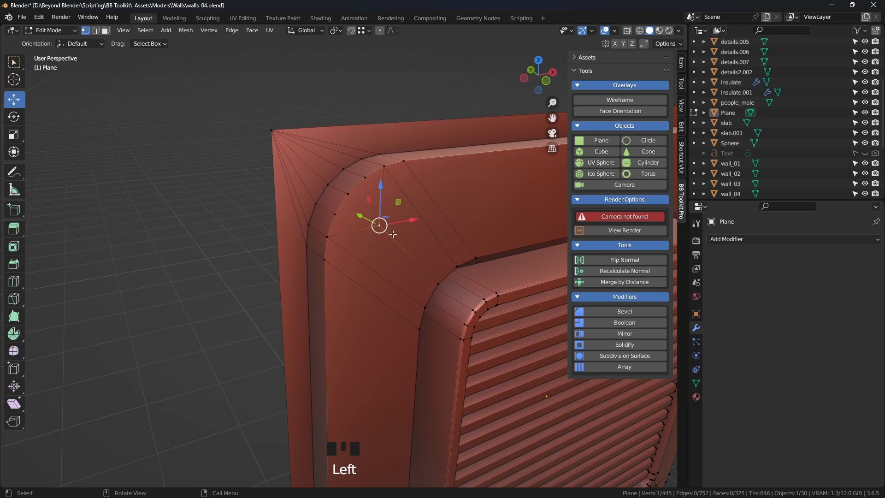
shift+click(442, 283)
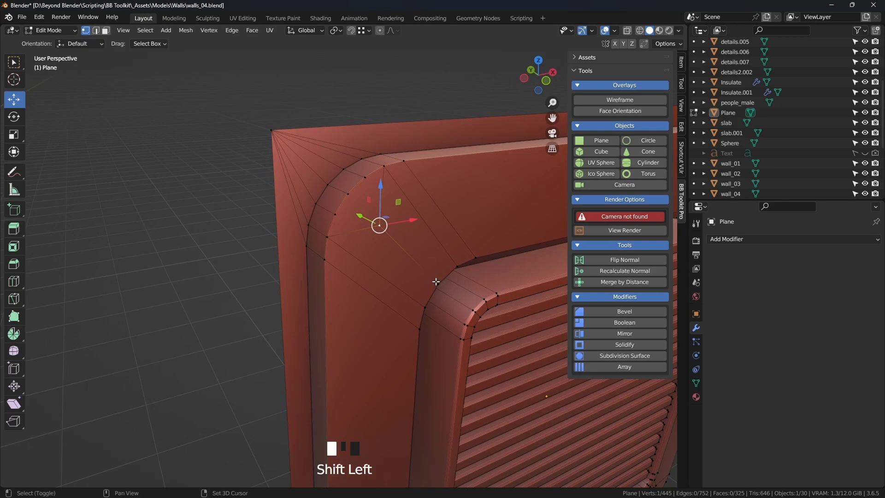
key(m)
click(493, 278)
middle_drag(493, 278, 465, 274)
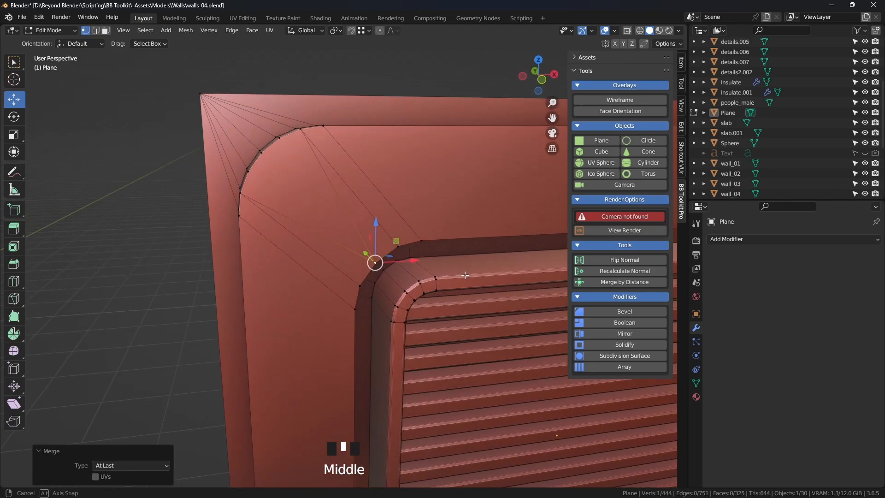
Step: Check the upper-left corner's vertices one by one along the vent recess arc and the surround's rounded edge, and clear the selection
middle_drag(310, 164, 356, 182)
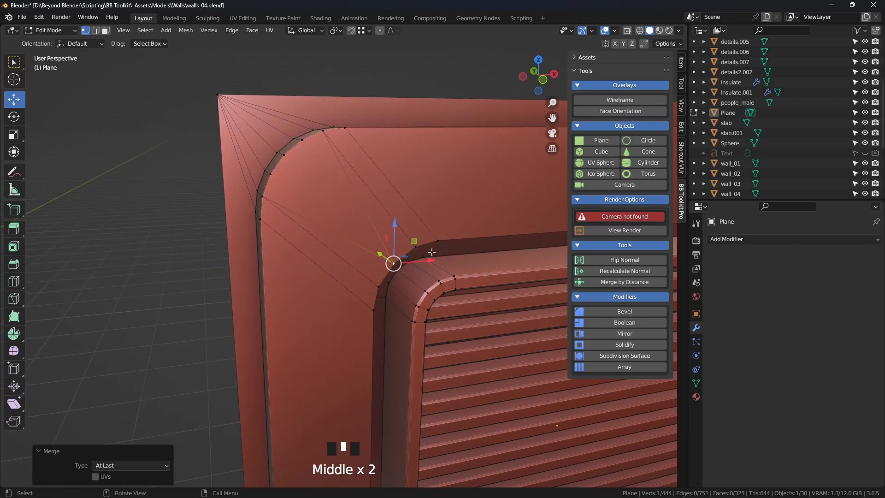
click(438, 240)
click(415, 246)
click(393, 262)
click(378, 286)
click(375, 309)
click(261, 218)
click(263, 197)
click(270, 174)
click(283, 155)
click(301, 140)
click(323, 131)
click(345, 127)
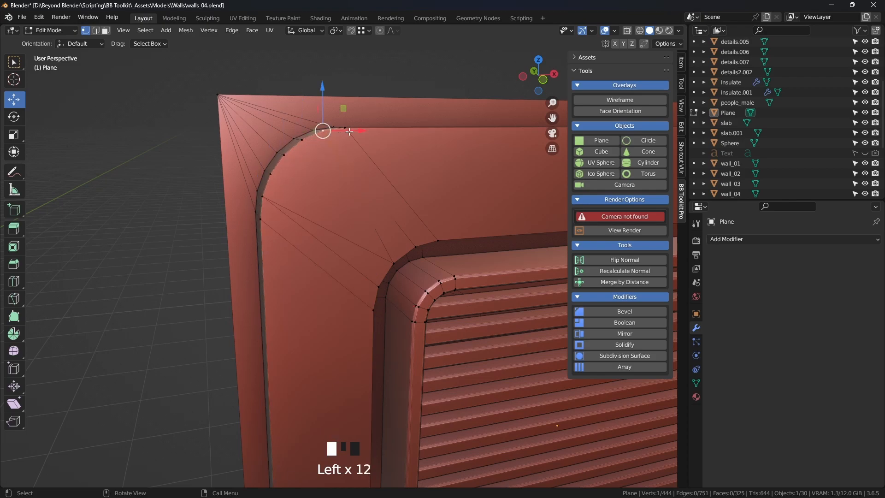
click(179, 238)
middle_drag(383, 246, 392, 250)
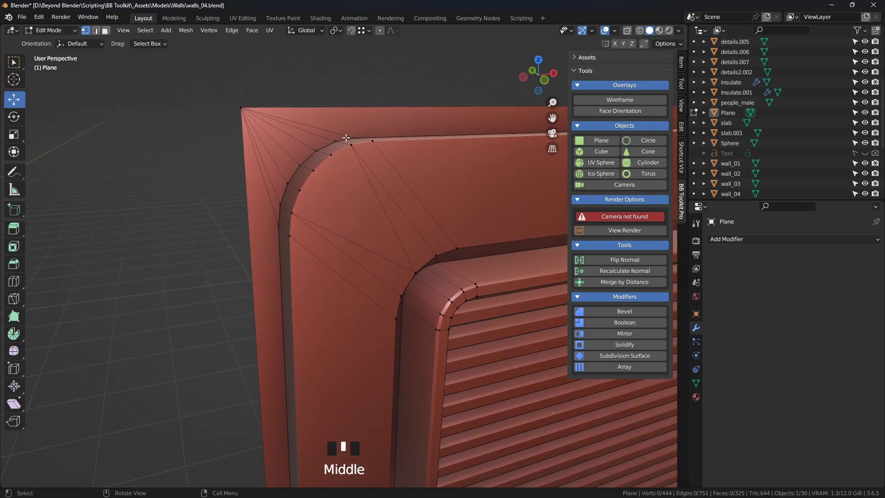
Step: Connect the three middle vertices of the surround's rounded upper-left edge to the middle corner vertex of the vent recess
middle_drag(399, 306, 392, 261)
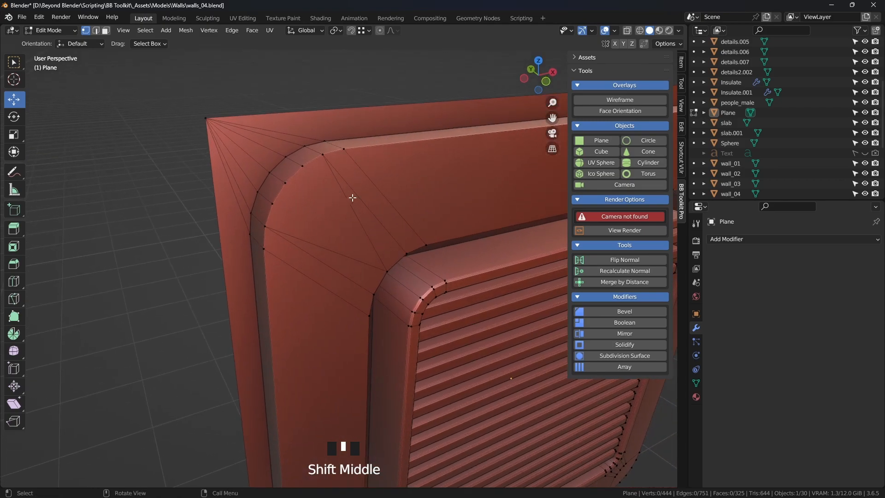
click(302, 166)
shift+click(386, 269)
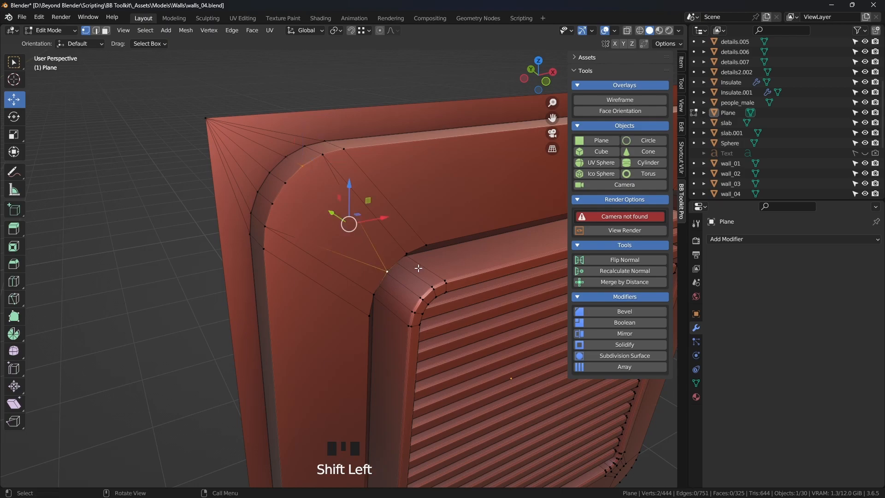
key(j)
click(285, 183)
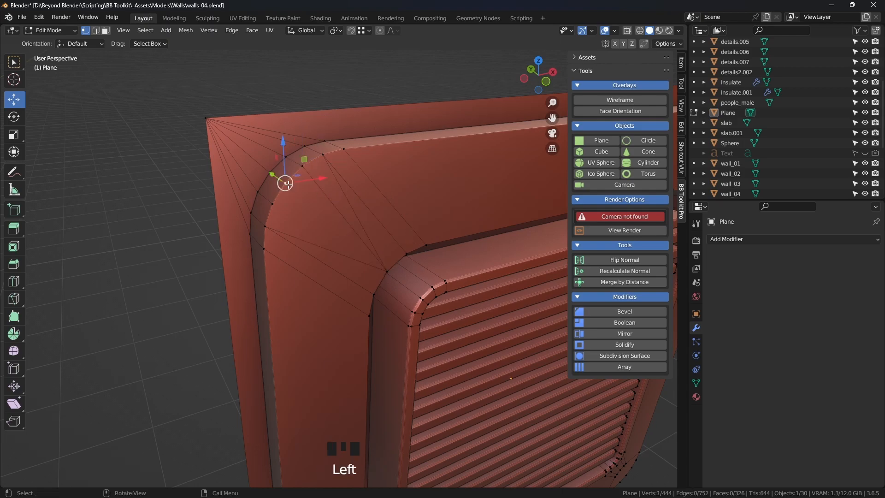
shift+click(386, 270)
key(j)
click(272, 202)
shift+click(385, 271)
key(j)
click(290, 262)
Step: Examine the whole panel from the front, checking the topology of its four corners in Edit Mode
scroll(361, 241, down, 2)
middle_drag(361, 241, 347, 235)
scroll(347, 234, down, 3)
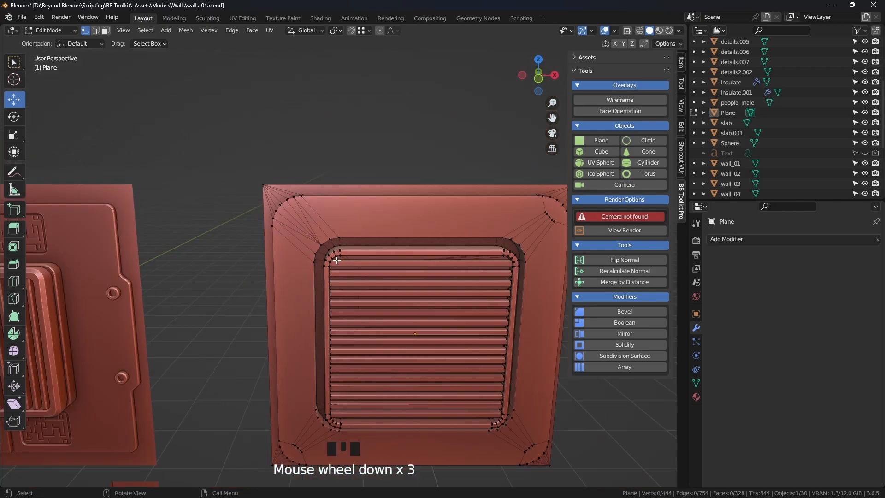
shift+middle_drag(372, 287, 343, 233)
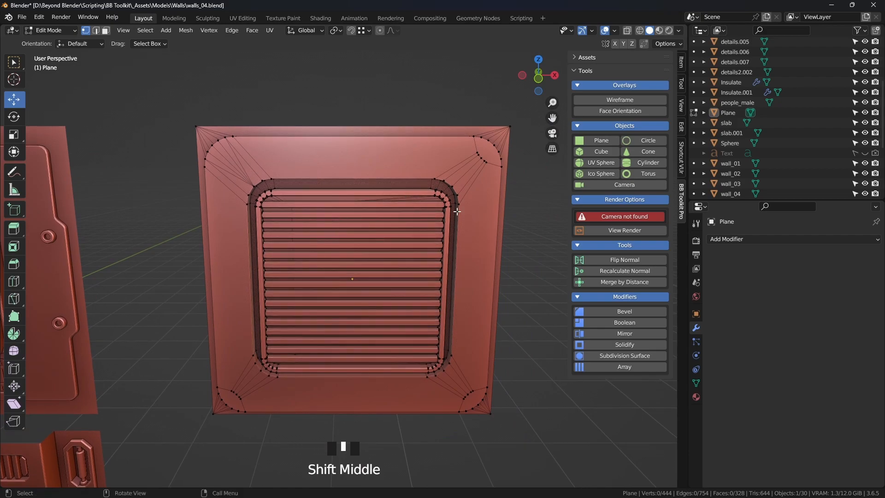
scroll(408, 249, down, 1)
key(Tab)
key(Tab)
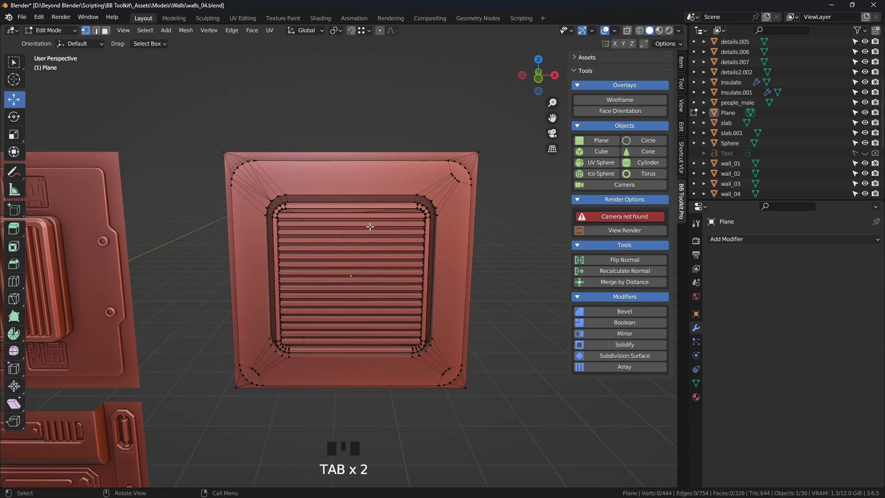
middle_drag(362, 191, 348, 183)
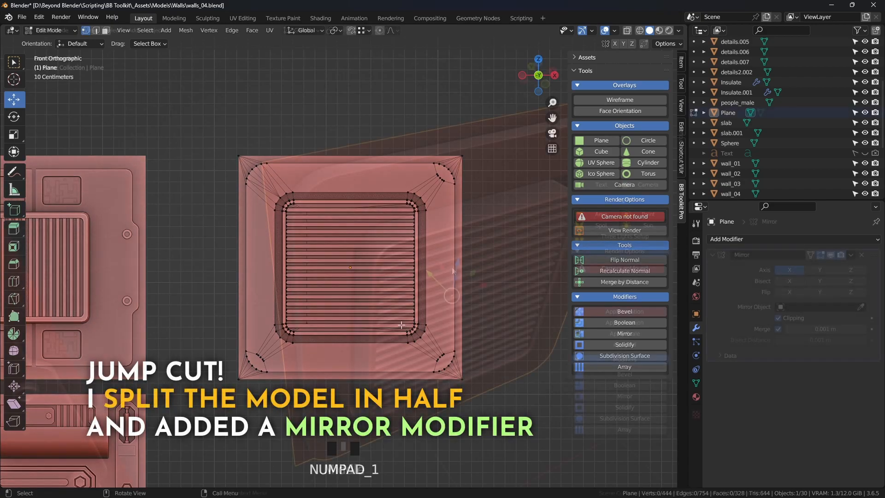
Step: Select the front edge loop of the raised surround around the left half, including both rounded corners and the straight runs
key(Tab)
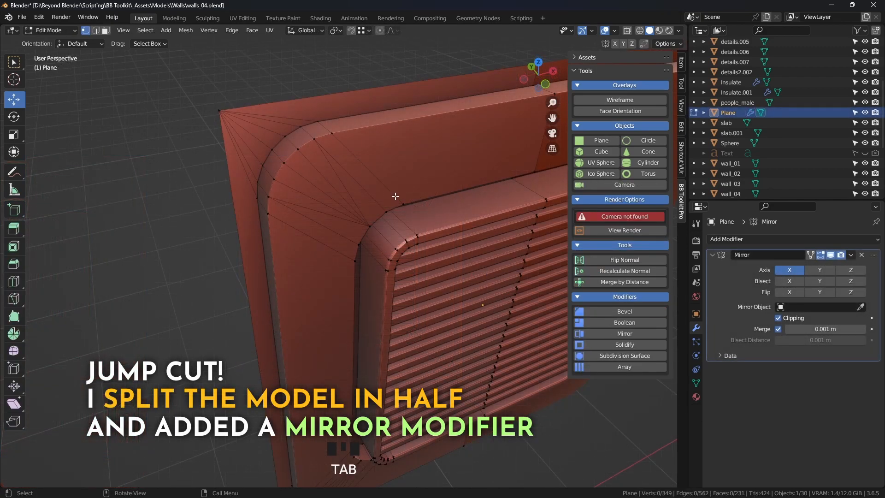
middle_drag(392, 201, 398, 197)
key(2)
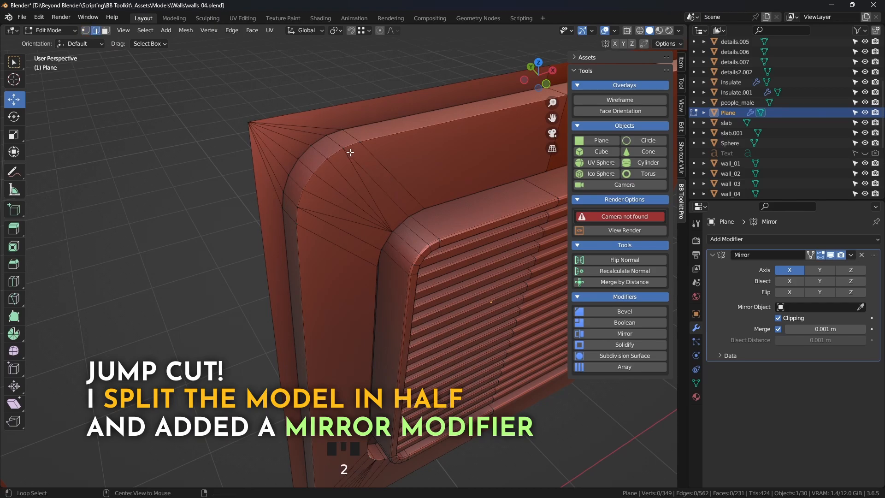
alt+click(350, 153)
alt+shift+click(317, 284)
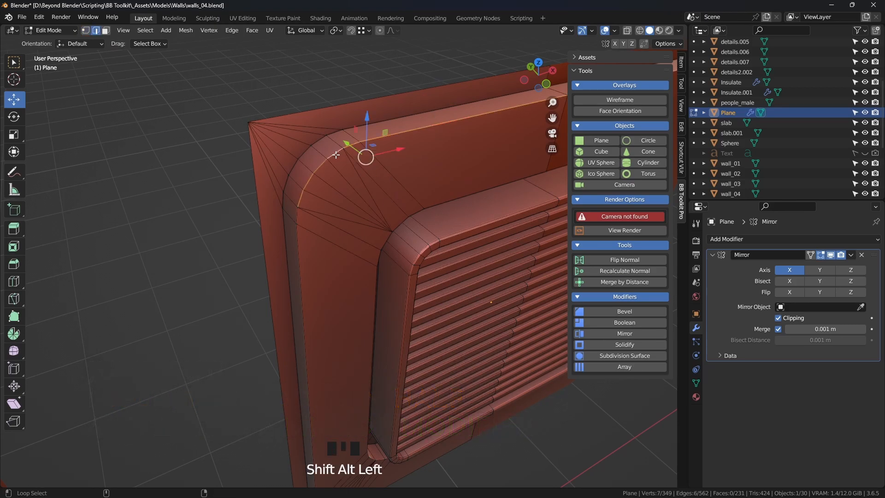
alt+shift+click(306, 271)
scroll(305, 270, down, 2)
shift+middle_drag(305, 271, 372, 201)
scroll(373, 200, up, 2)
alt+shift+click(281, 222)
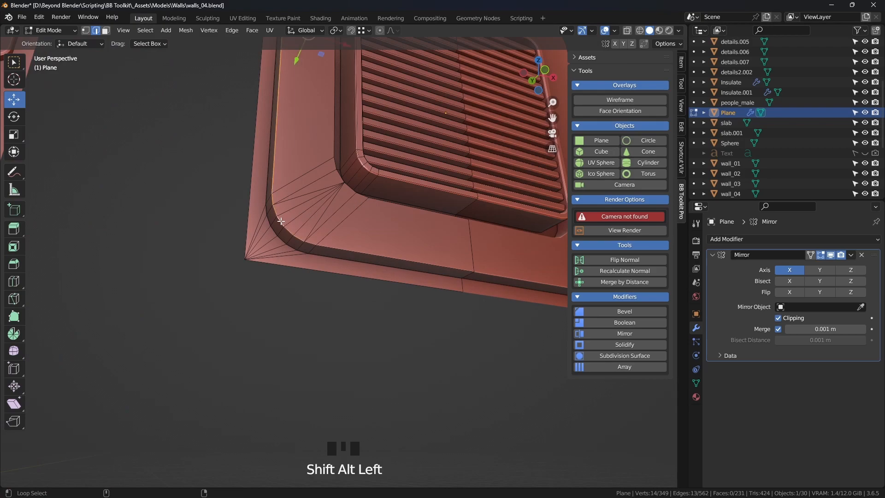
alt+shift+click(328, 249)
scroll(387, 199, down, 2)
middle_drag(387, 200, 411, 204)
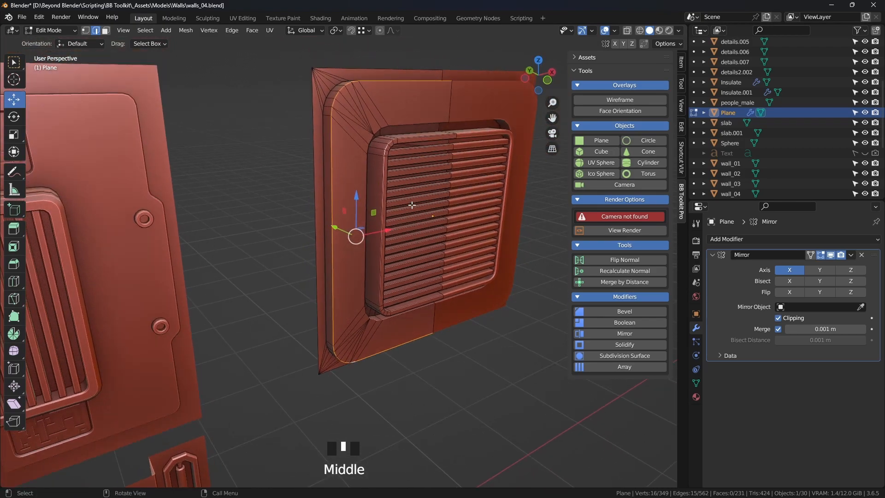
Step: Add the vent recess's outer edge loop to the selection and bevel both loops with 1 segment
scroll(416, 147, up, 2)
alt+shift+click(378, 104)
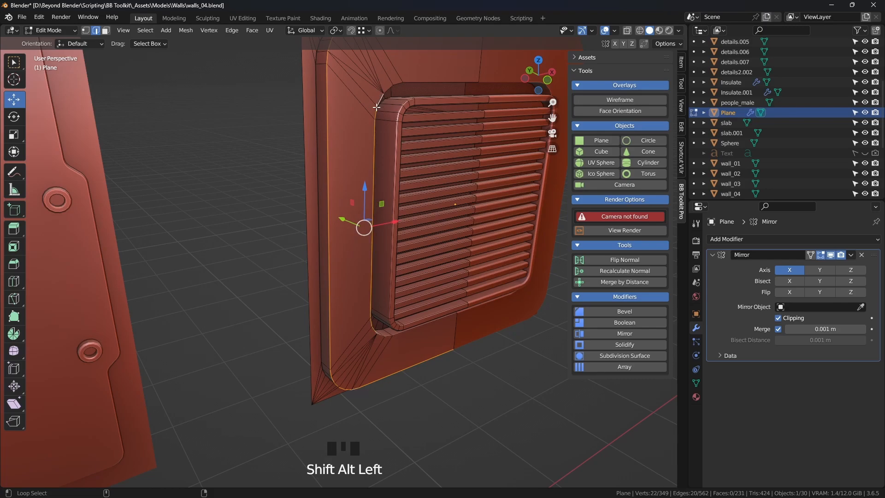
alt+shift+click(389, 88)
alt+shift+click(399, 333)
middle_drag(447, 340, 426, 233)
key(ctrl+b)
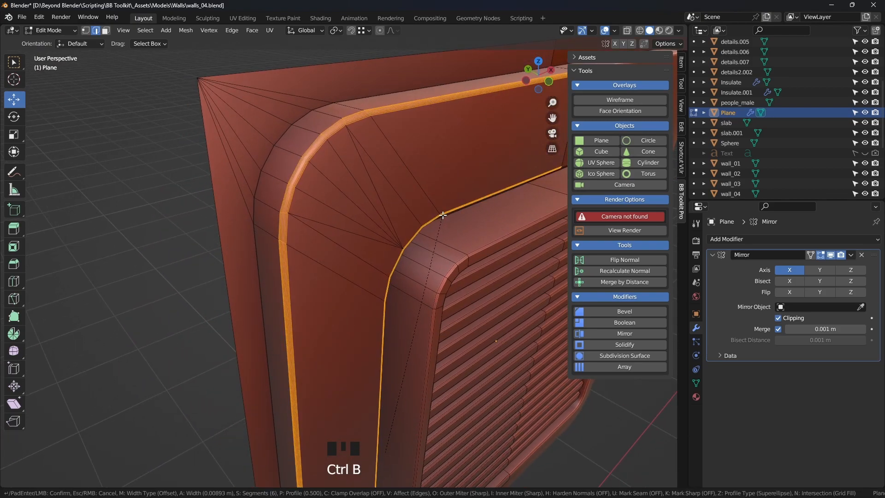
scroll(442, 215, down, 5)
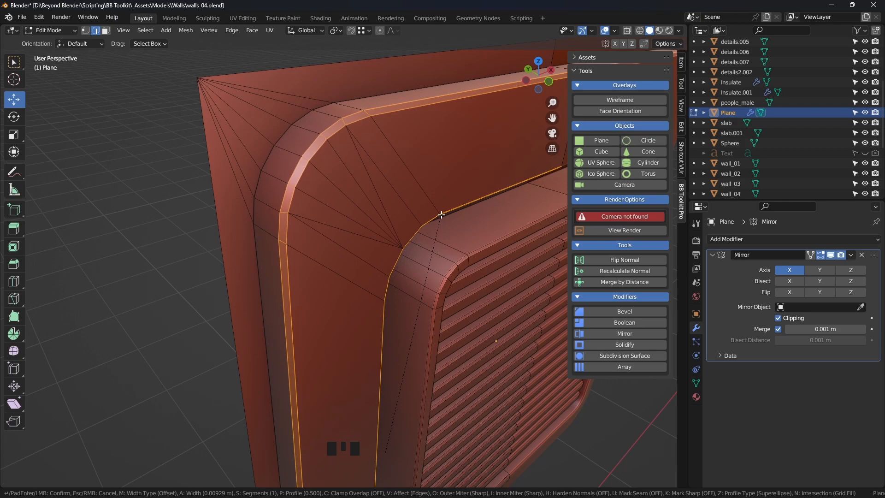
click(441, 215)
scroll(419, 279, down, 2)
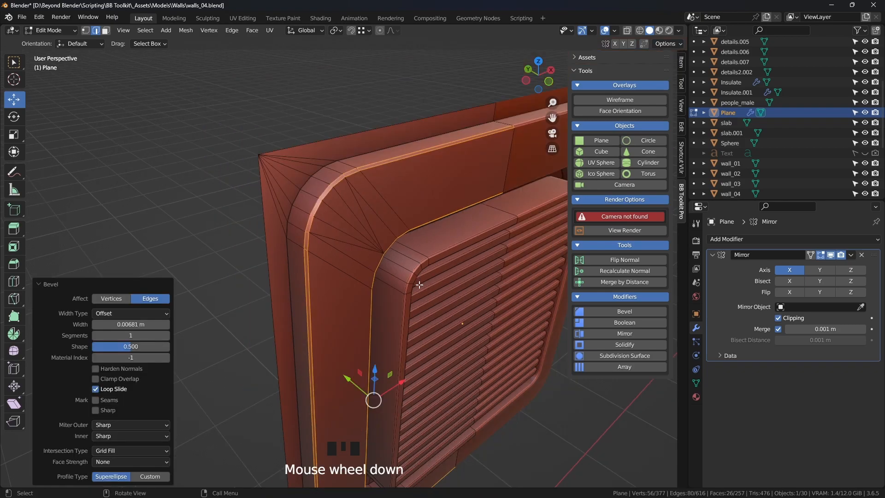
Step: Set the bevel width to 0.005 m
click(130, 325)
drag(108, 324, 184, 322)
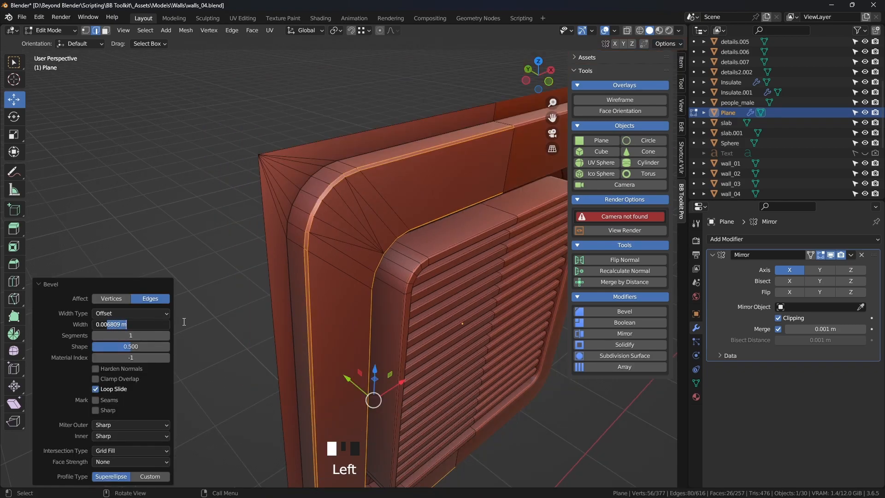
text(5)
key(Return)
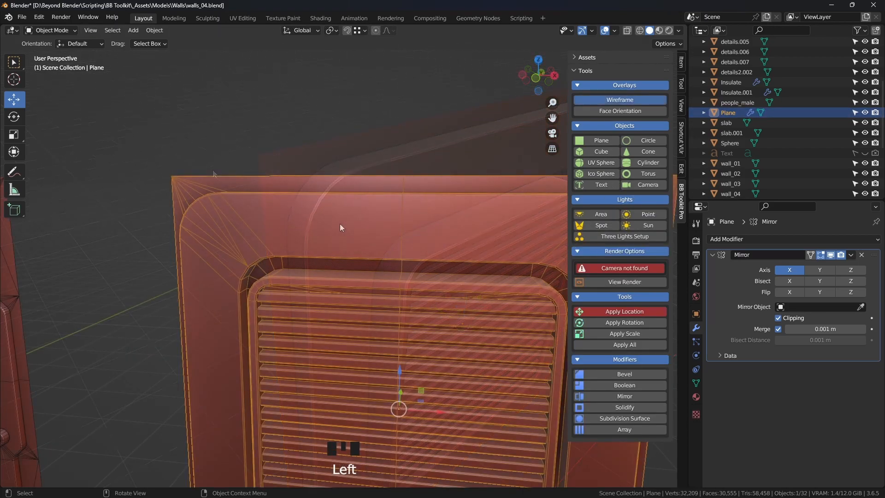
Step: Inset the surround's front face above the vent, on the left half, by about 0.076 m
key(Tab)
click(105, 31)
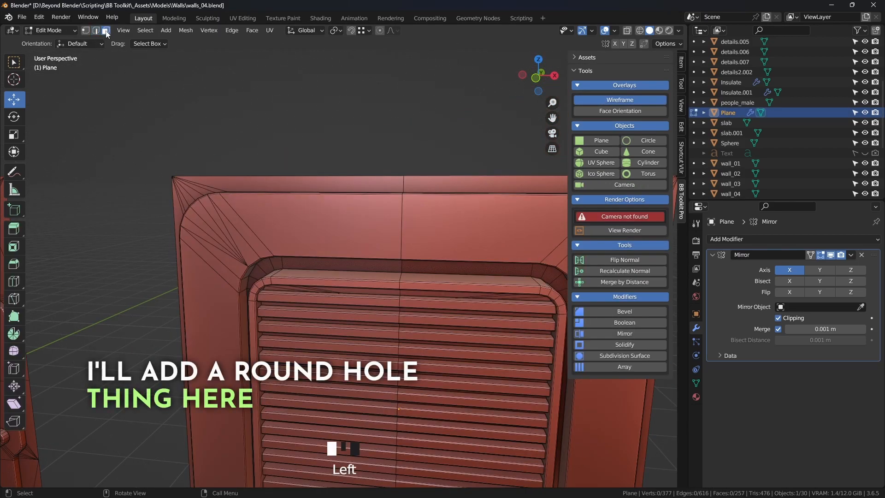
click(356, 220)
scroll(356, 221, down, 3)
shift+middle_drag(359, 216, 400, 210)
middle_drag(400, 210, 421, 213)
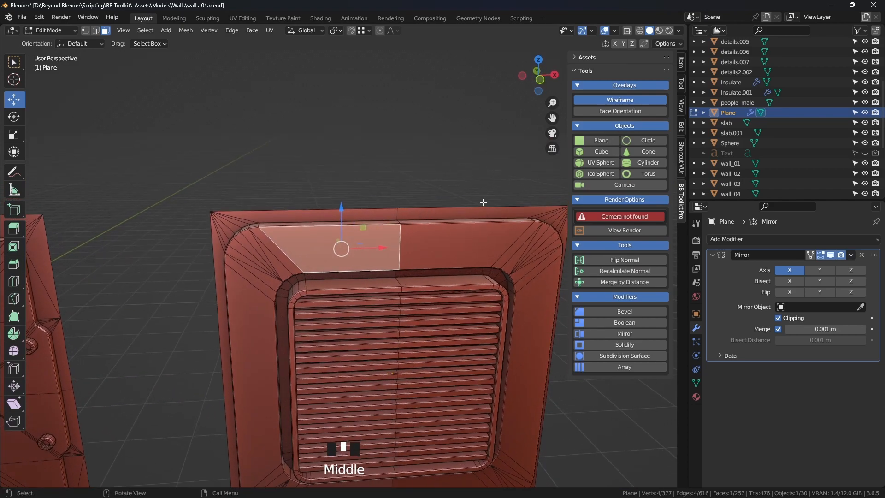
key(i)
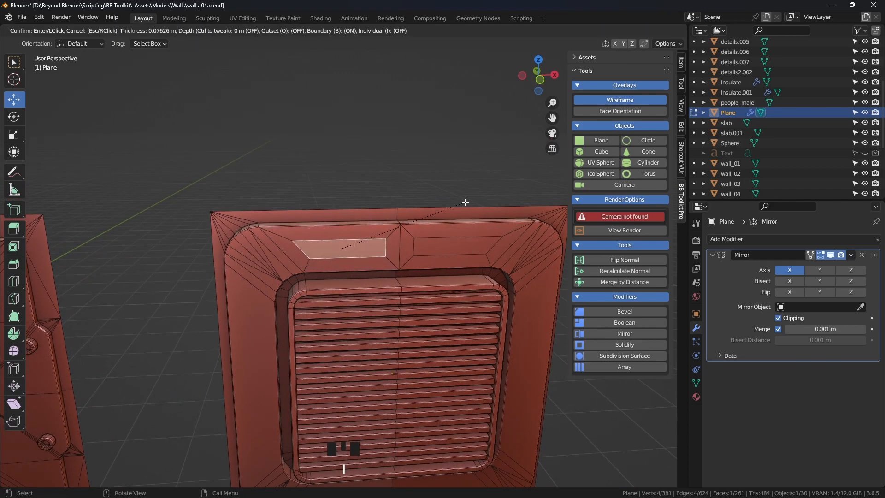
click(464, 202)
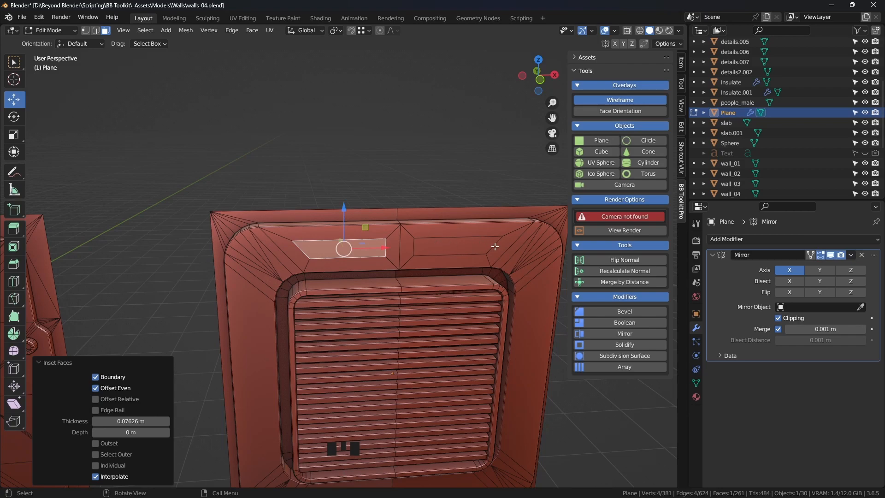
Step: Briefly hide and show the Mirror modifier's result, and scale the inset face along X to about 0.387
click(830, 255)
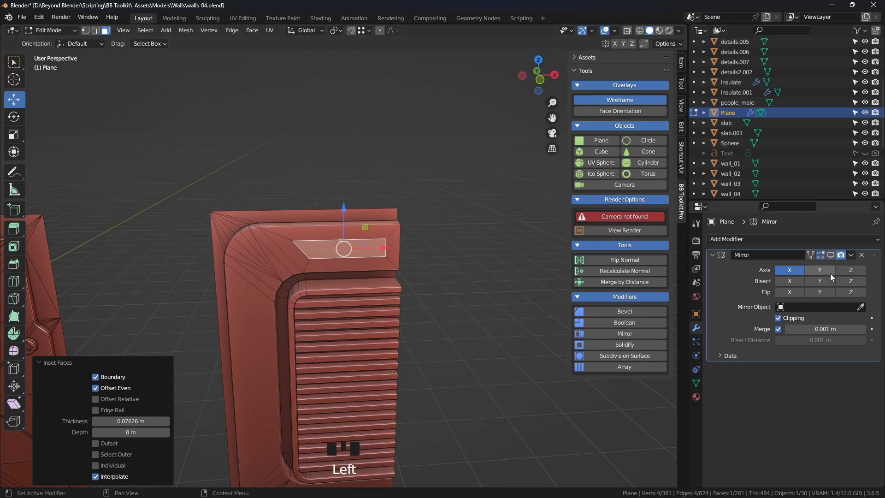
click(830, 255)
scroll(322, 249, up, 2)
shift+middle_drag(288, 234, 195, 211)
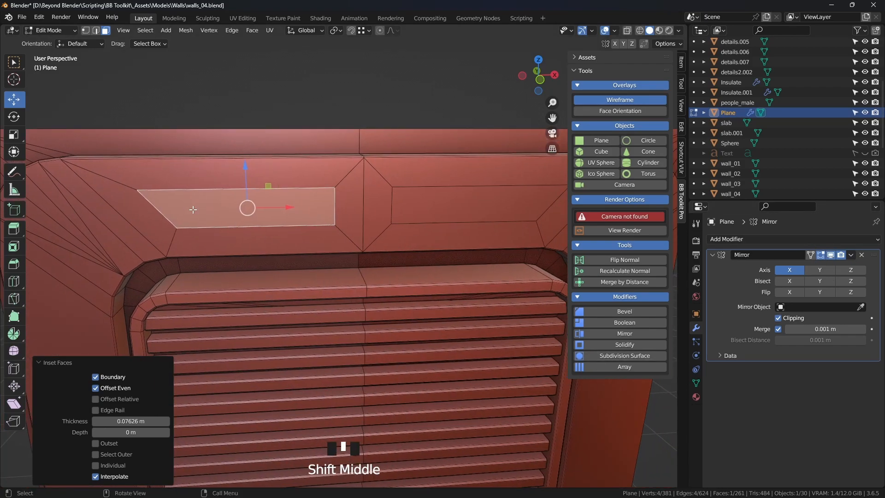
key(s)
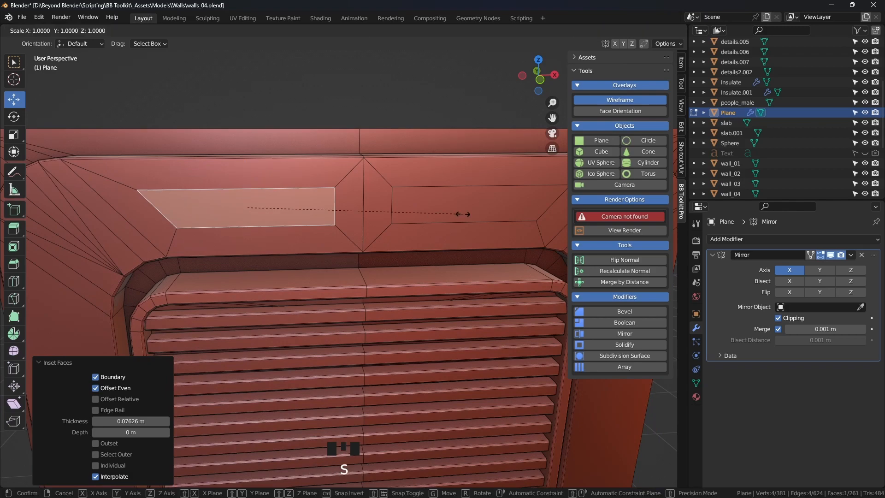
key(x)
click(331, 215)
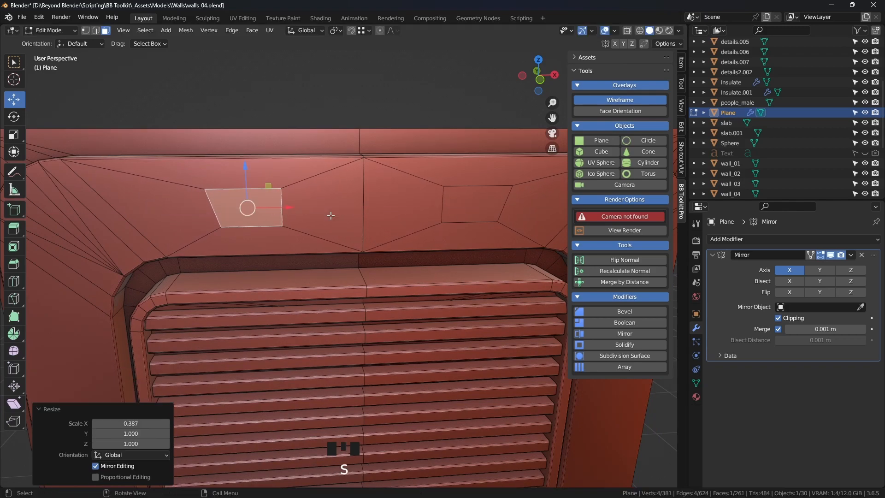
Step: Subdivide the upper and lower edges of the inset face with 1 cut
middle_drag(341, 226, 359, 245)
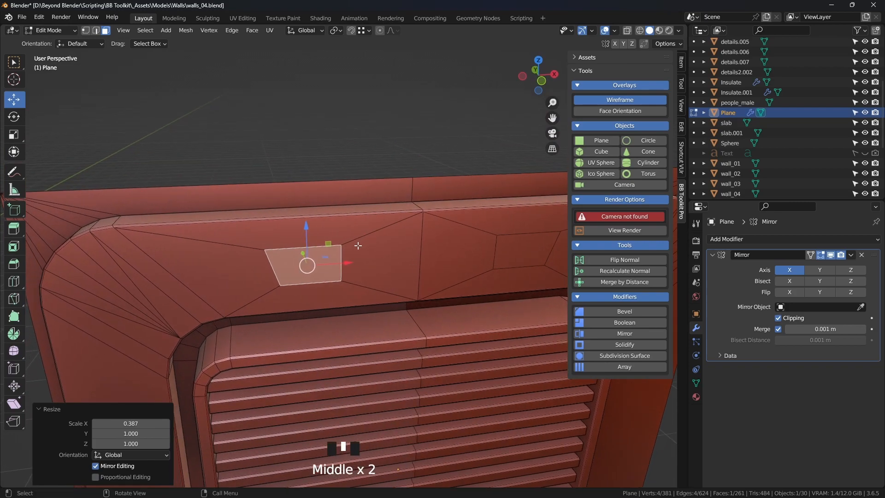
key(2)
click(312, 248)
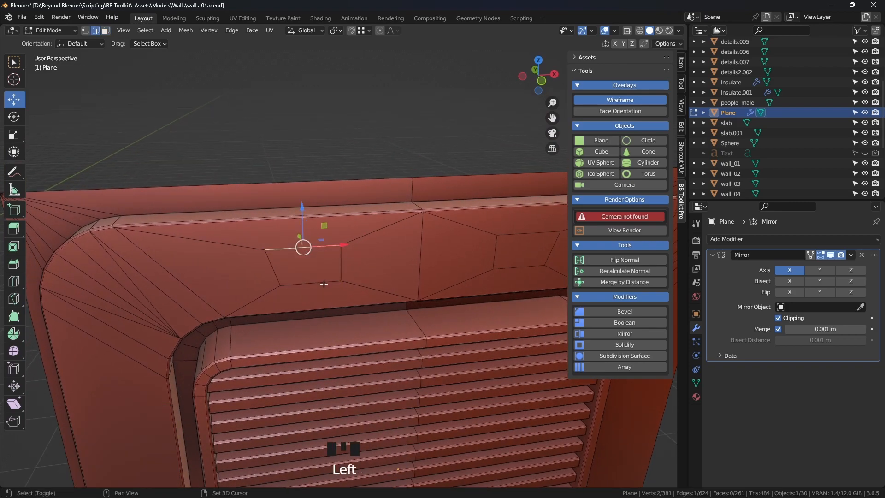
shift+click(325, 282)
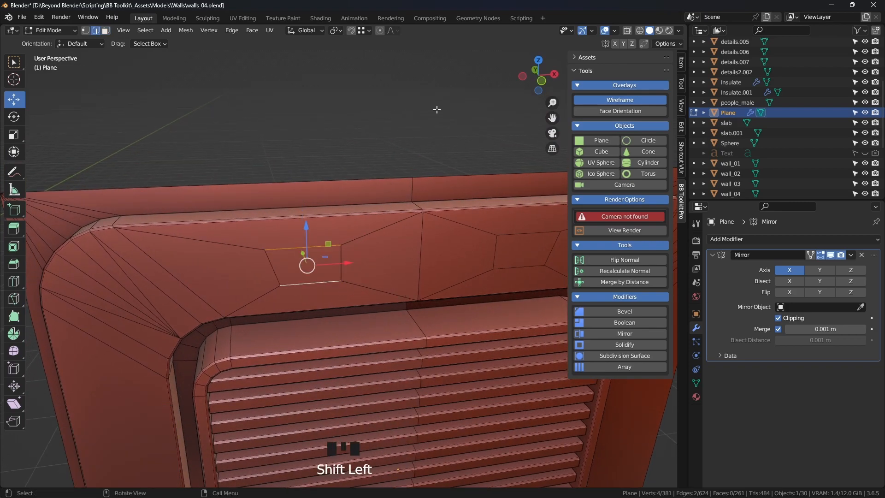
right_click(426, 82)
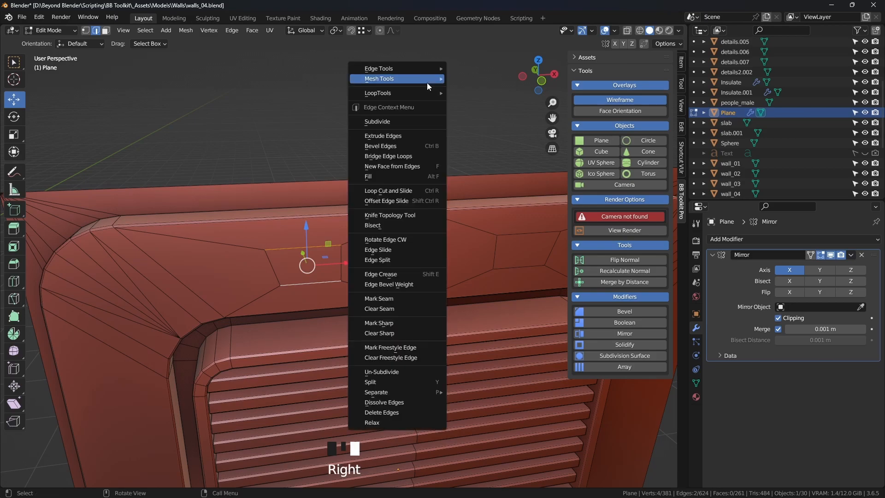
click(399, 121)
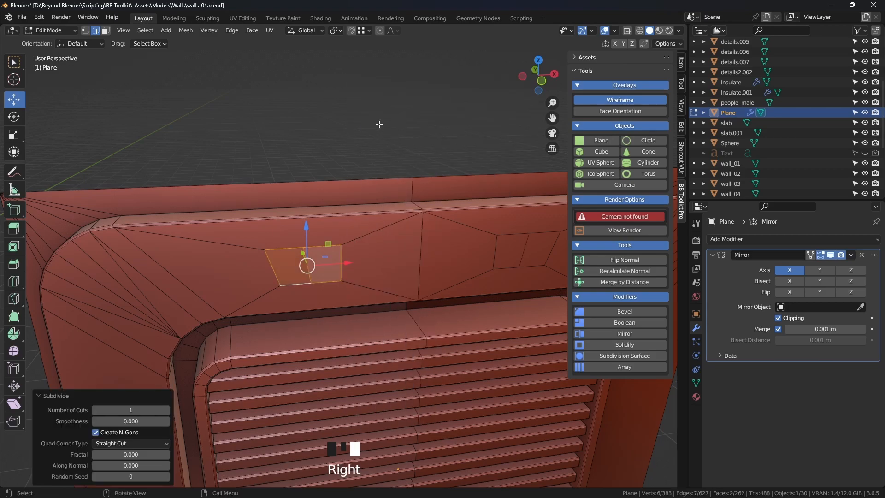
Step: Check the vertices around the subdivided inset face one by one
click(304, 259)
key(1)
click(302, 248)
click(340, 244)
click(309, 283)
click(280, 285)
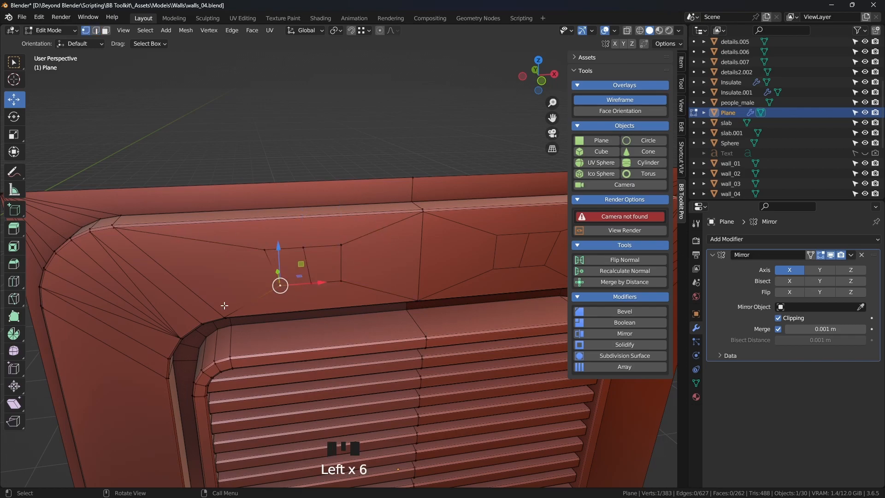
middle_drag(418, 249, 412, 237)
click(361, 125)
click(264, 204)
click(298, 203)
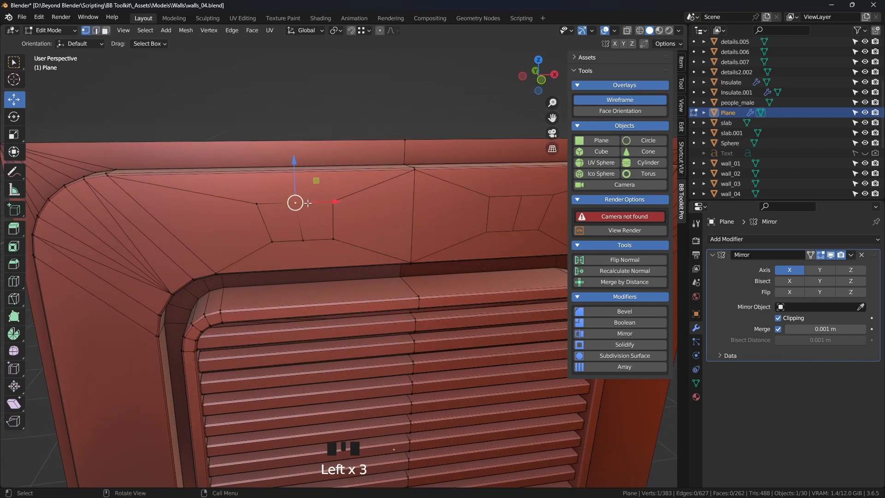
click(333, 240)
click(303, 240)
click(271, 241)
Step: Subdivide the two side edges of the inset face above the vent with 1 cut
shift+click(264, 213)
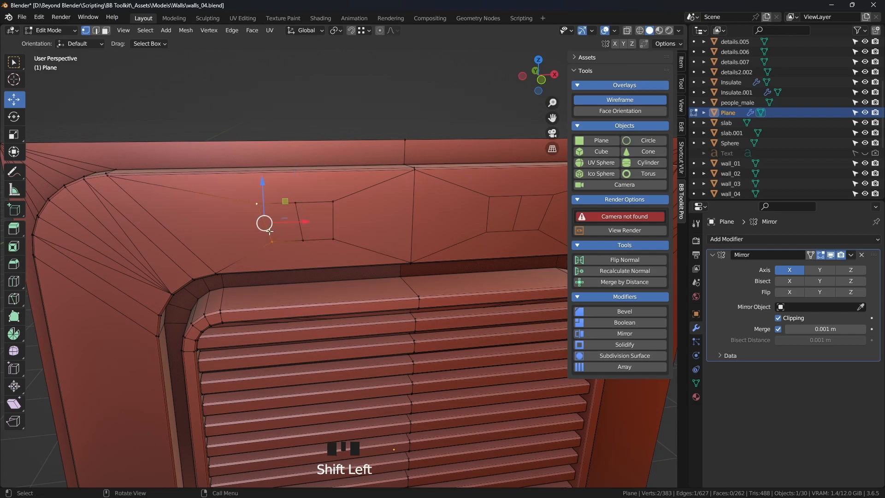
key(2)
click(267, 225)
shift+click(322, 222)
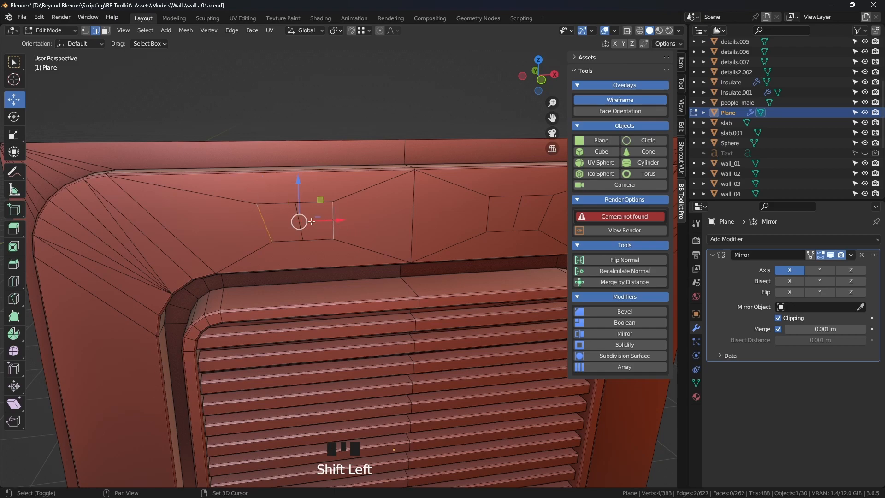
right_click(420, 101)
click(394, 103)
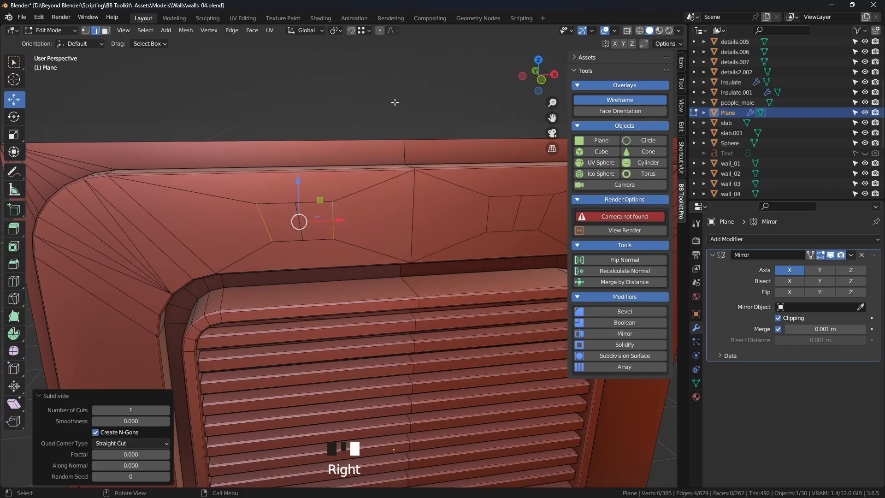
Step: Select all eight outline vertices of the inset face in vertex mode and bring up the LoopTools commands
key(1)
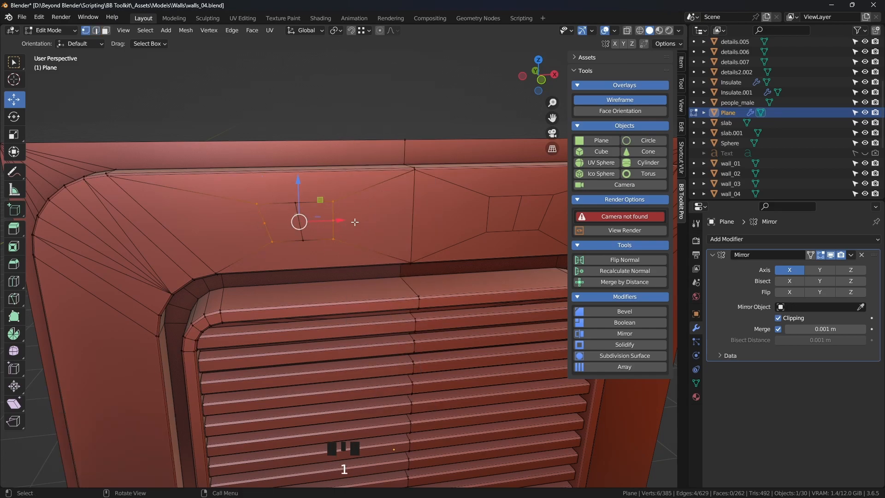
shift+click(295, 203)
shift+click(302, 240)
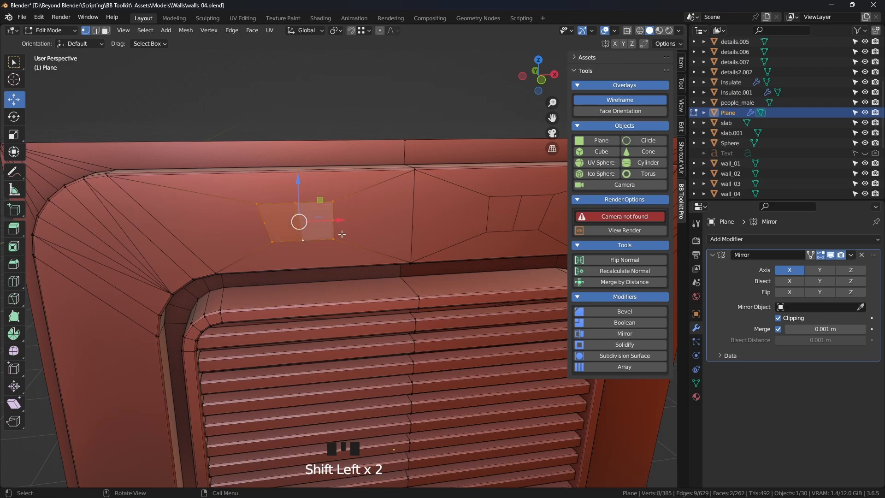
scroll(342, 228, up, 2)
shift+middle_drag(339, 184, 363, 288)
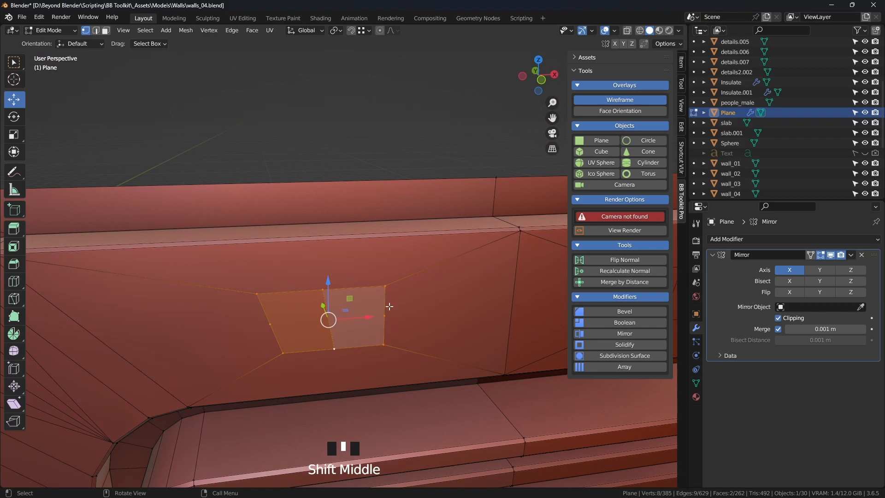
middle_drag(326, 315, 342, 292)
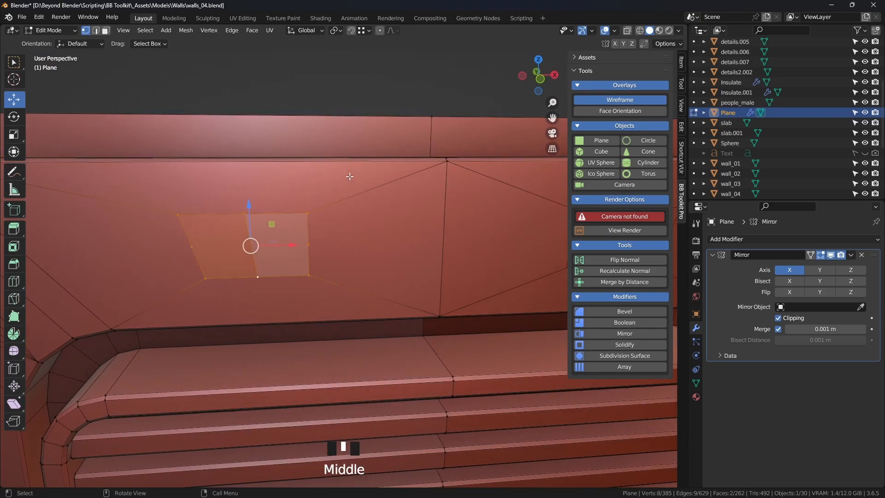
right_click(367, 110)
mouse_move(362, 81)
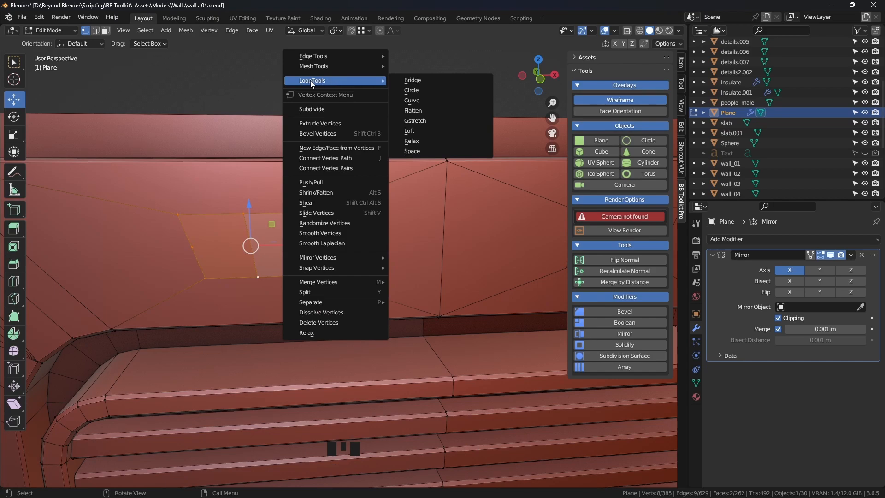
Step: Search the add-on preferences for "loop" to check that LoopTools is enabled, and close the preferences
click(39, 17)
click(70, 158)
click(43, 118)
click(295, 51)
text(loop)
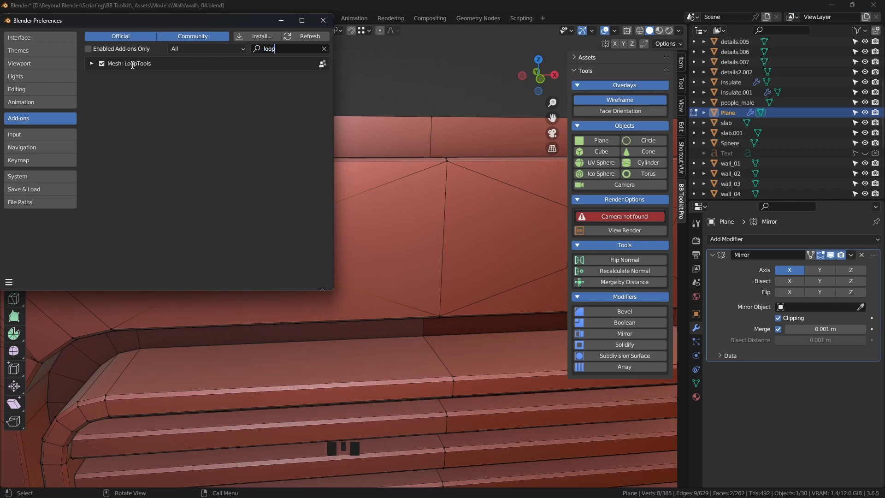
drag(285, 28, 307, 44)
click(346, 37)
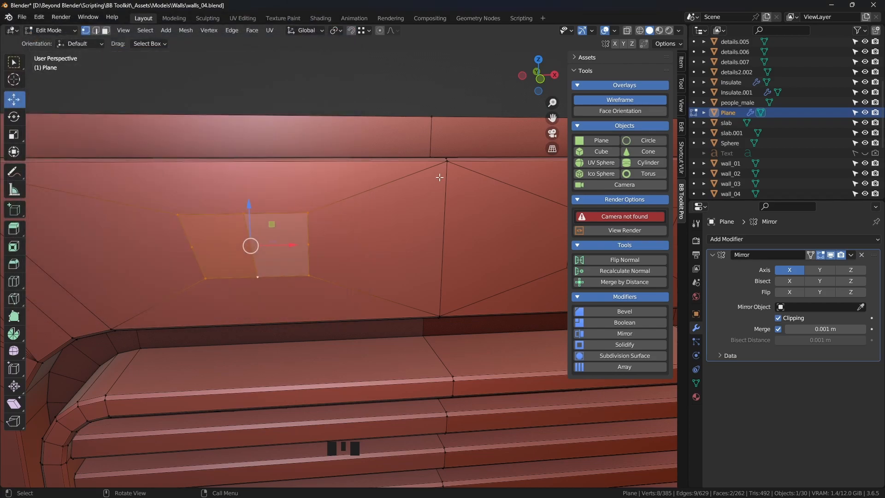
Step: Shape the eight selected vertices into a circle with LoopTools Circle, working from the front view
middle_drag(441, 184, 443, 186)
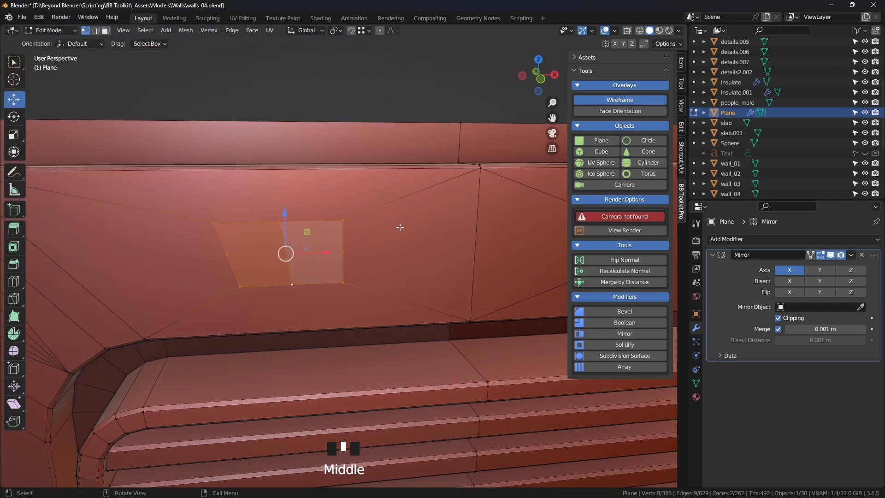
key(KP_1)
scroll(399, 226, up, 3)
shift+middle_drag(399, 226, 315, 224)
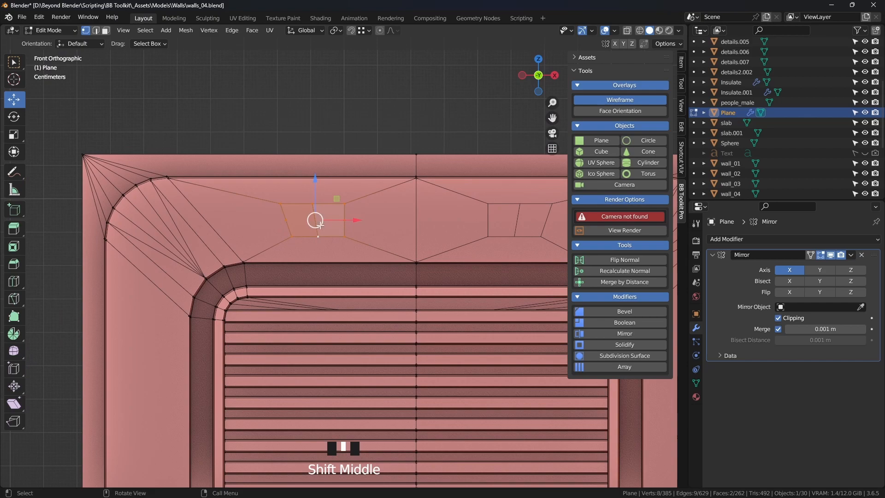
scroll(314, 223, up, 3)
shift+middle_drag(295, 154, 292, 225)
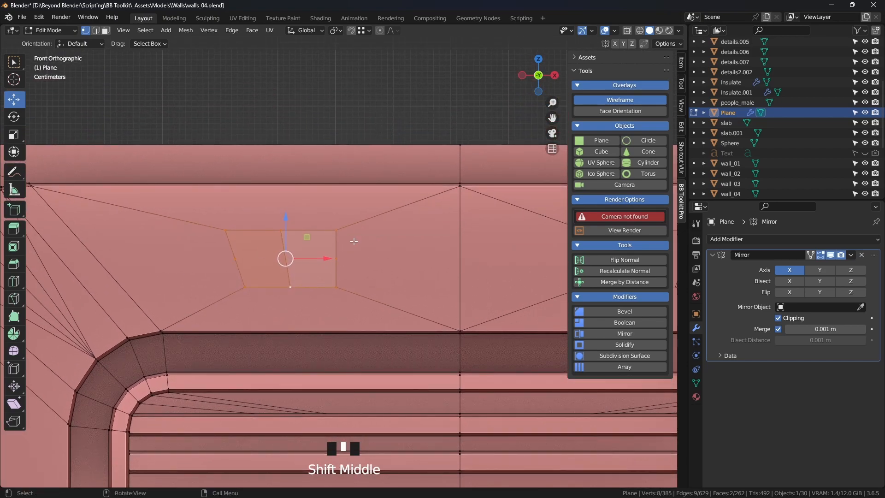
right_click(386, 85)
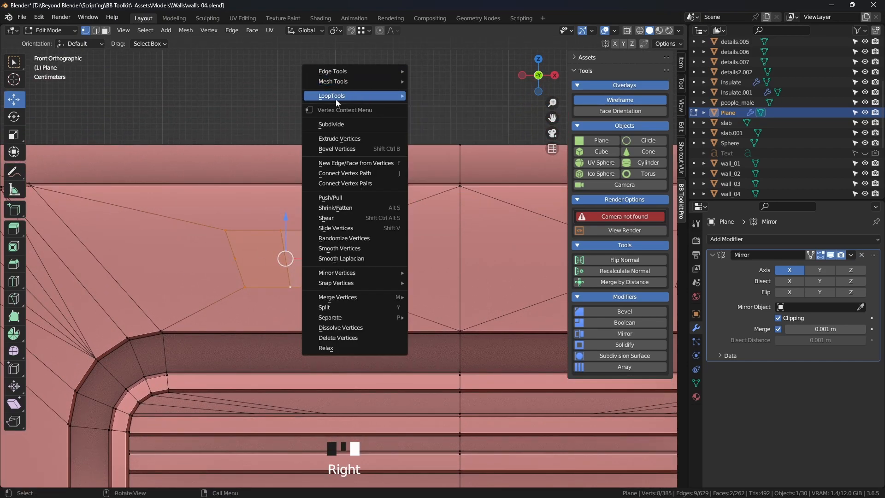
mouse_move(342, 98)
click(463, 106)
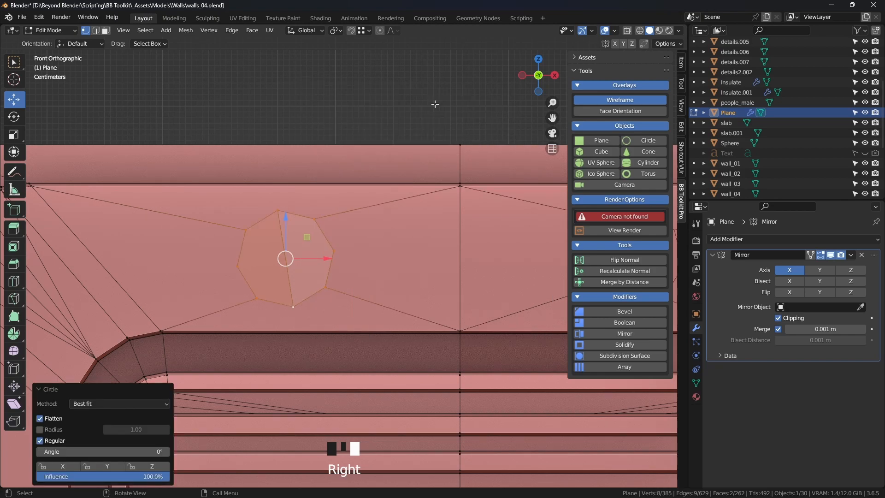
Step: Examine the circle and its mirrored copy above the vent at an angle and from the front
scroll(451, 161, down, 2)
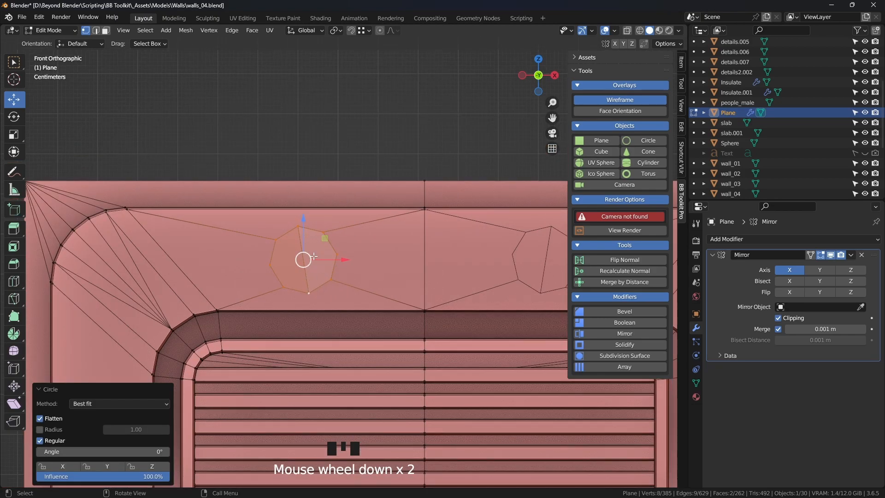
scroll(314, 256, down, 2)
middle_drag(312, 257, 414, 116)
scroll(445, 261, up, 1)
key(KP_Decimal)
scroll(458, 256, down, 8)
scroll(372, 204, down, 2)
scroll(438, 193, down, 1)
key(KP_1)
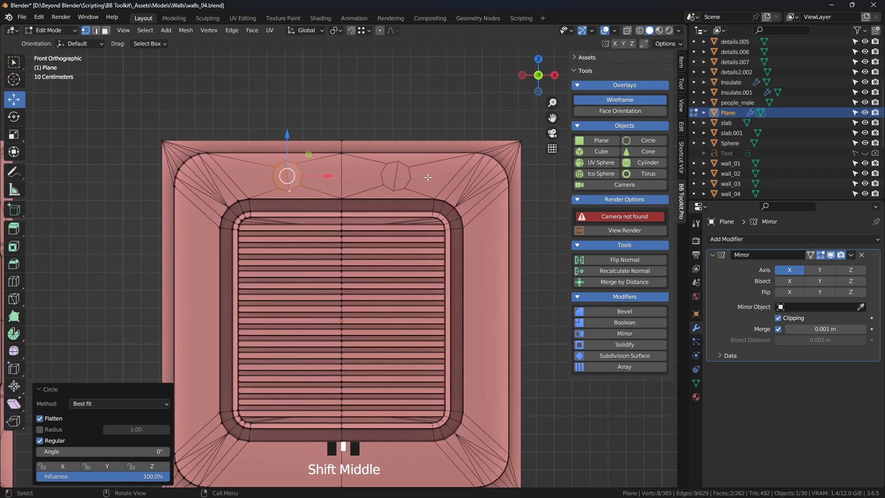
Step: Move the circle along X toward the panel's centre line by about 0.139 m
scroll(409, 167, up, 2)
drag(300, 134, 302, 155)
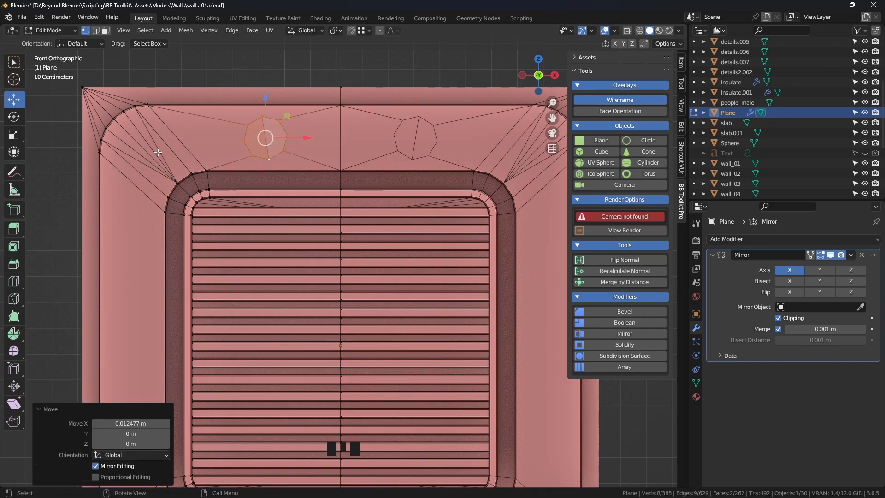
drag(301, 143, 344, 145)
middle_drag(344, 145, 410, 272)
scroll(378, 184, up, 3)
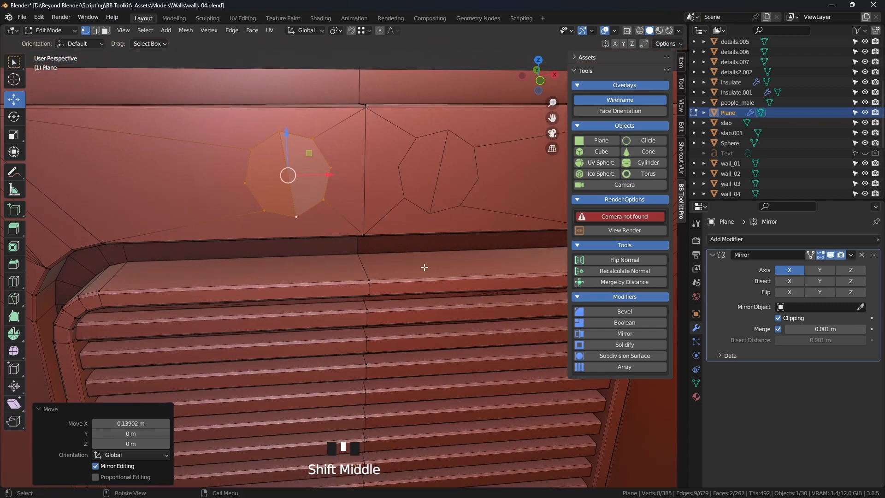
Step: Rotate the circle by about 8.57° in the front view so its dividing edge stands vertical
key(KP_1)
scroll(412, 225, down, 1)
shift+middle_drag(311, 154, 332, 214)
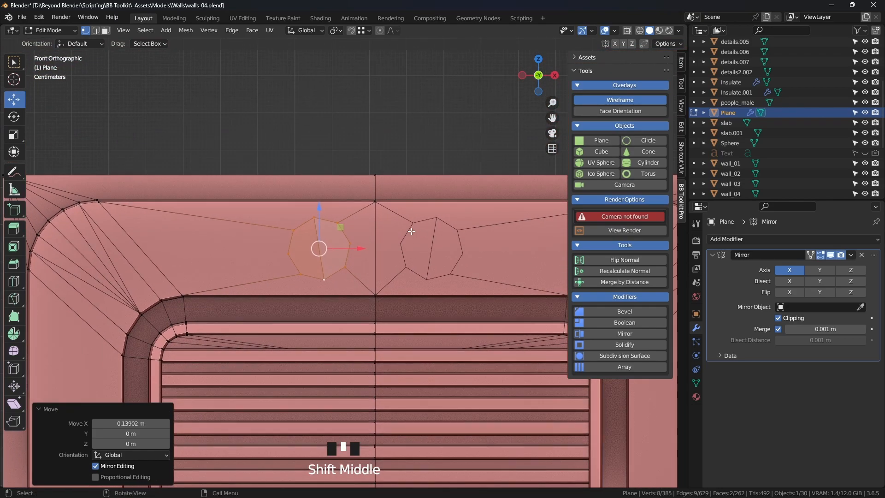
scroll(331, 213, up, 3)
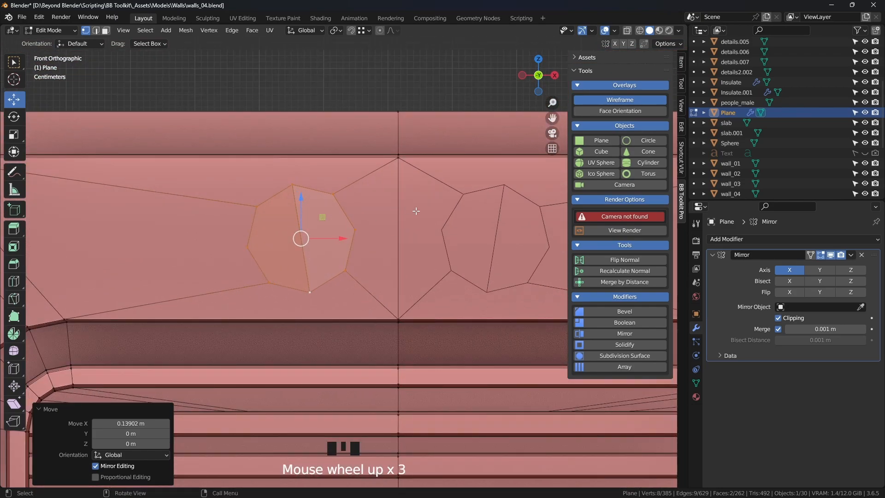
key(r)
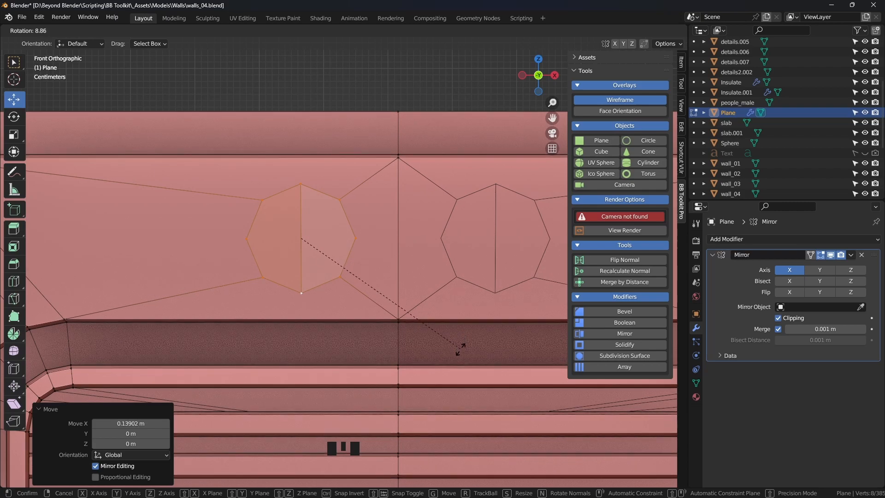
click(468, 320)
Step: Scale the circle down uniformly to about 0.724
scroll(465, 327, down, 3)
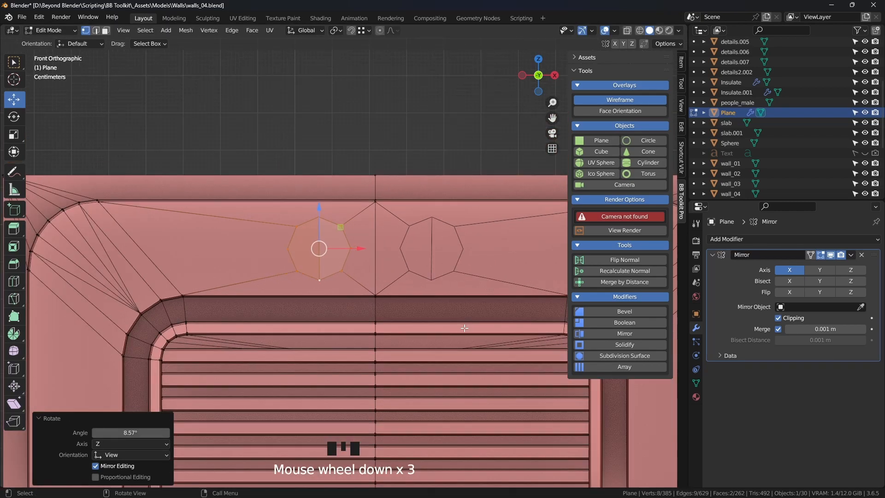
key(s)
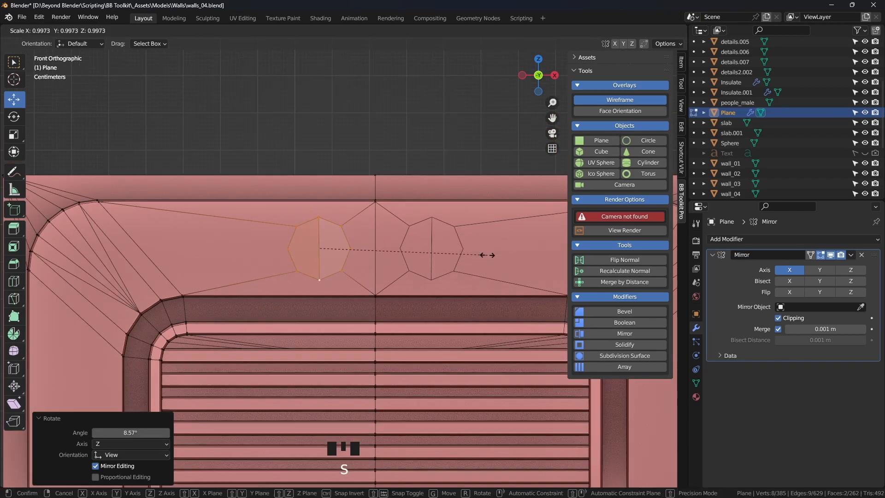
click(438, 253)
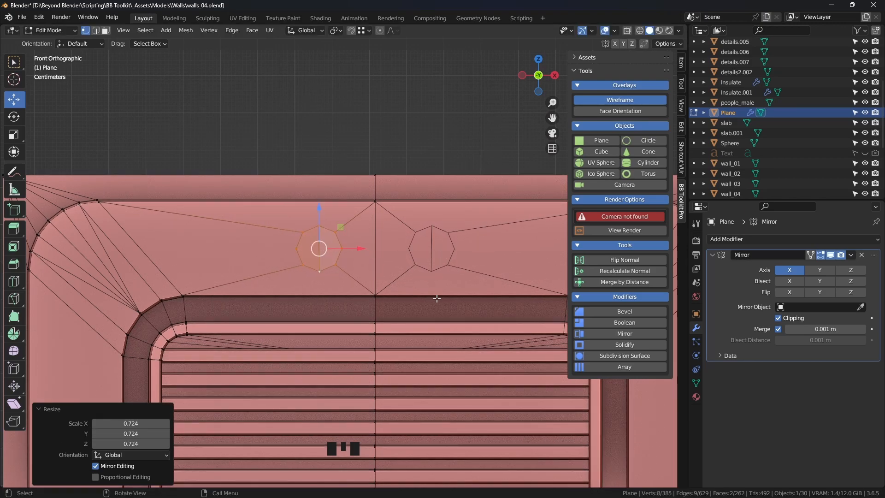
scroll(436, 299, down, 2)
scroll(436, 300, down, 1)
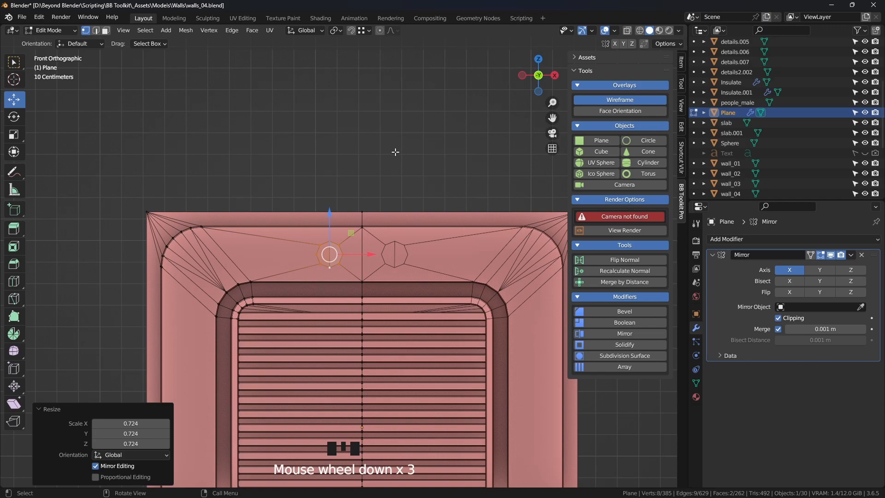
Step: Switch to face selection mode, keeping the circle's two faces selected
middle_drag(395, 151, 316, 144)
scroll(316, 144, up, 1)
click(105, 30)
scroll(381, 188, up, 3)
middle_drag(381, 188, 388, 195)
scroll(389, 195, up, 3)
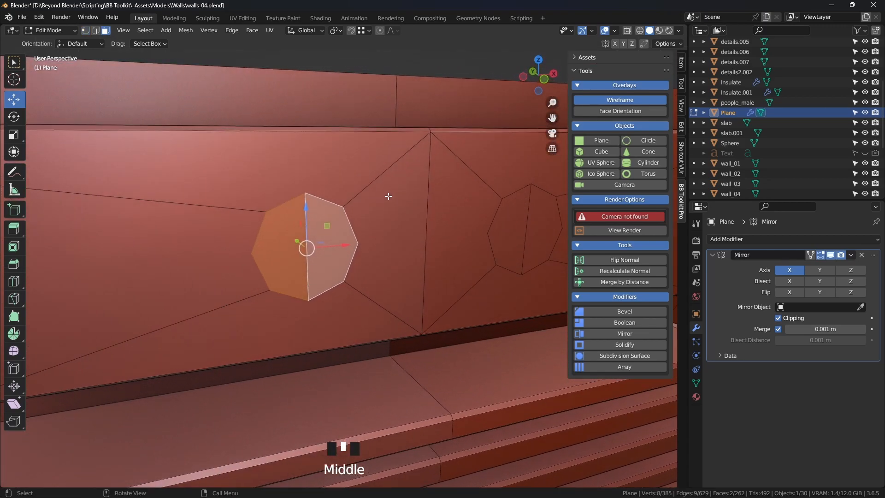
Step: Examine the circle faces, the surrounding edges and the panel's rounded corner from several angles
scroll(388, 196, up, 1)
scroll(348, 211, down, 2)
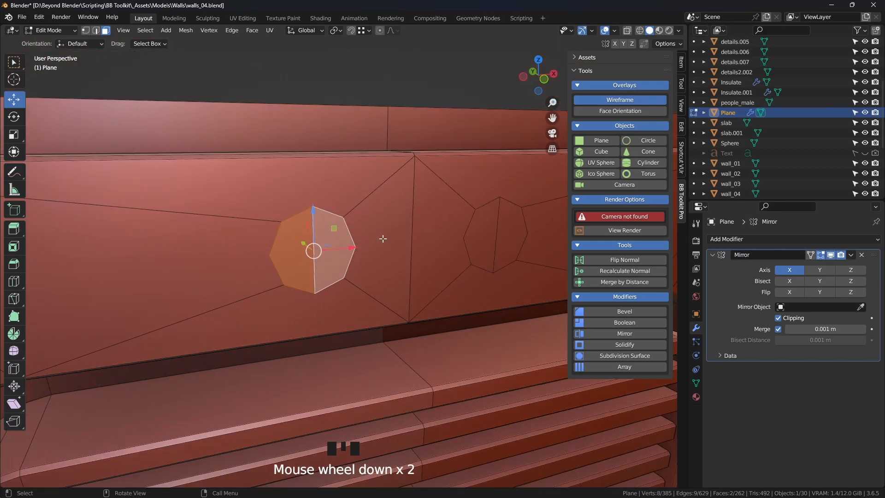
middle_drag(403, 245, 399, 241)
scroll(408, 240, down, 3)
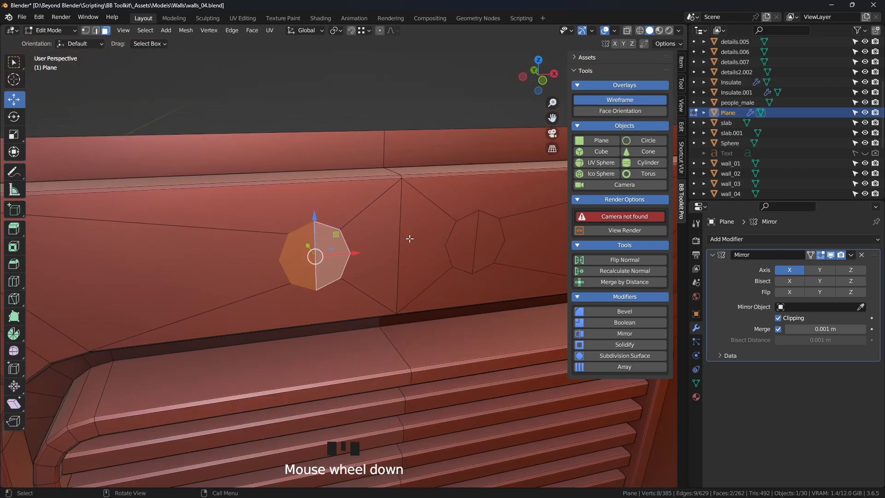
scroll(128, 340, down, 1)
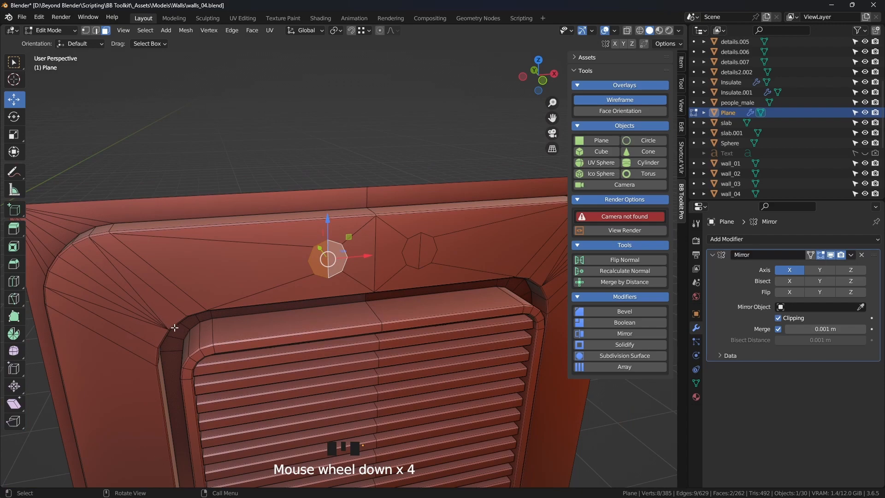
shift+middle_drag(388, 281, 414, 265)
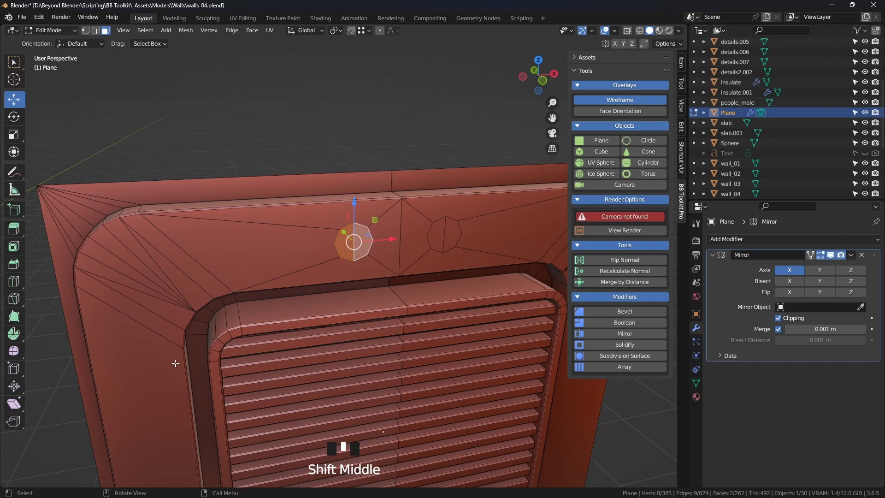
shift+middle_drag(488, 313, 490, 316)
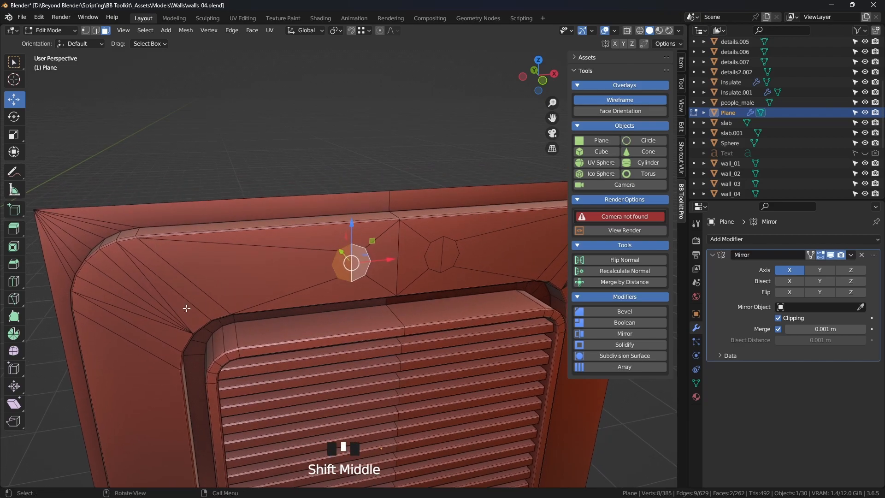
middle_drag(412, 274, 415, 278)
scroll(418, 286, up, 2)
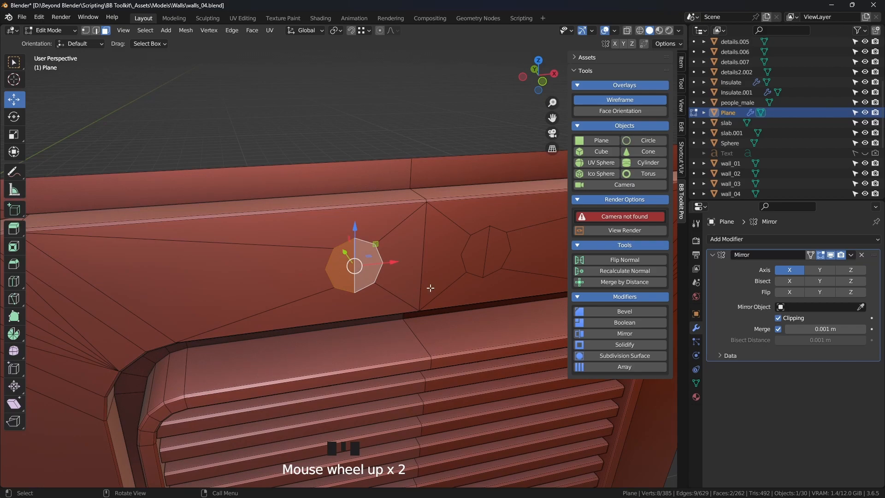
middle_drag(416, 300, 464, 247)
scroll(401, 287, down, 2)
scroll(400, 288, up, 3)
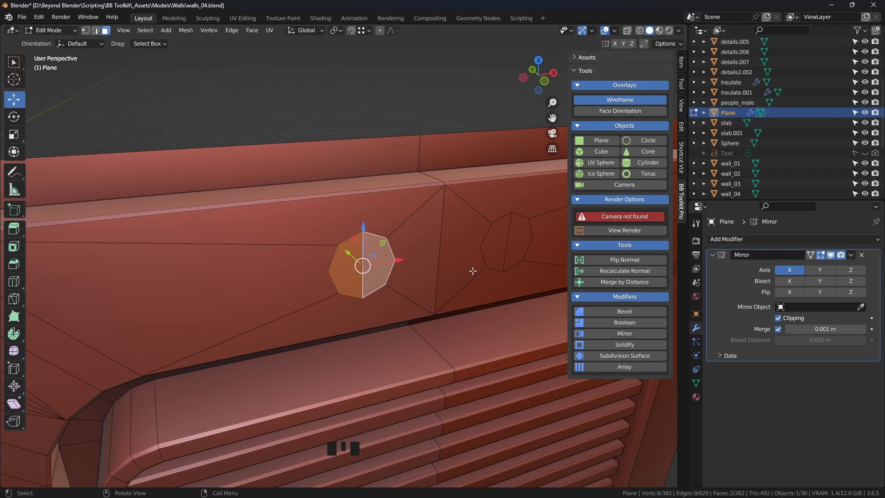
scroll(476, 272, down, 2)
middle_drag(468, 272, 430, 272)
scroll(436, 269, up, 5)
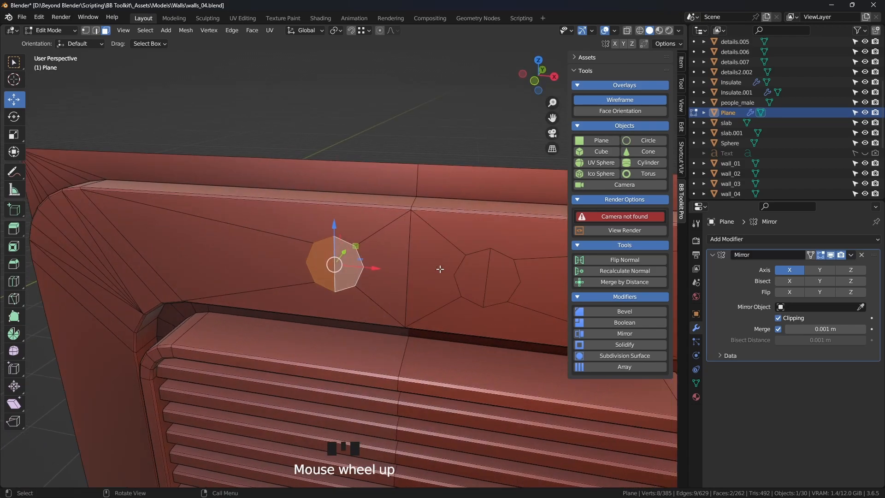
mouse_move(443, 225)
middle_down()
mouse_move(434, 222)
mouse_move(446, 223)
mouse_move(440, 238)
middle_up()
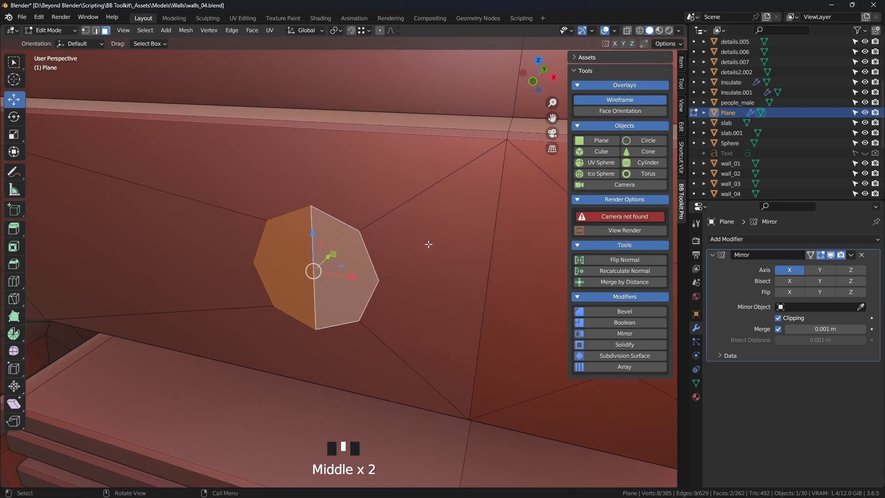
key(e)
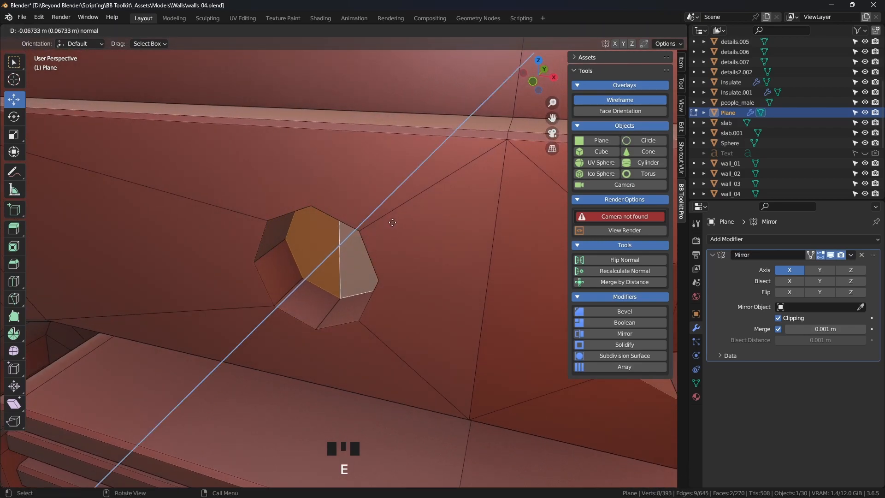
right_click(394, 221)
key(ctrl+z)
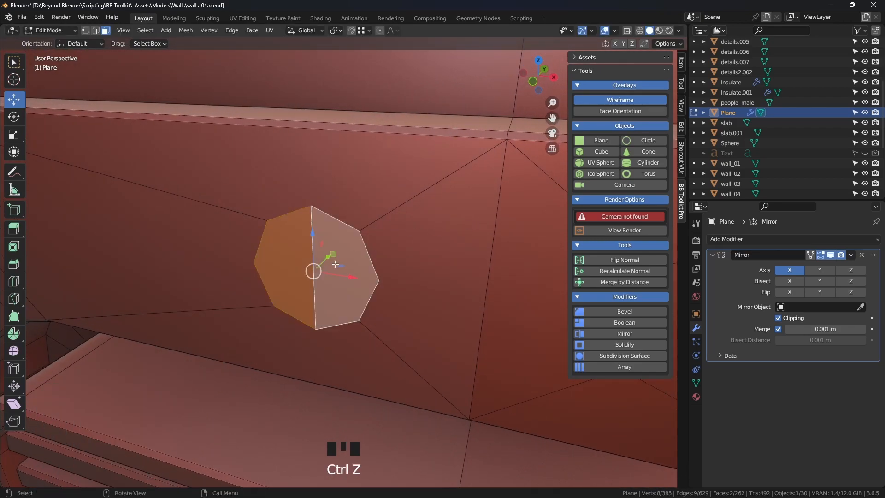
click(406, 260)
shift+click(399, 269)
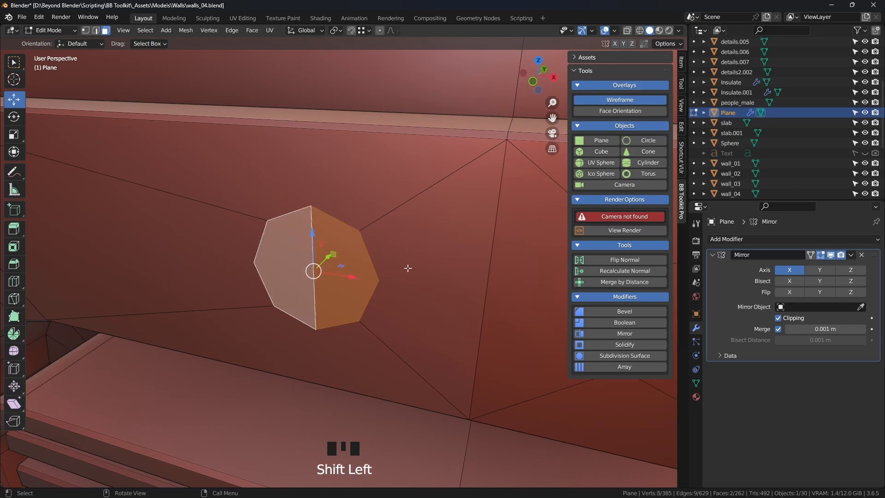
drag(327, 261, 349, 235)
key(ctrl+z)
Step: Inset the circle's two faces together with a thickness of about 0.0087 m
middle_drag(438, 259, 426, 261)
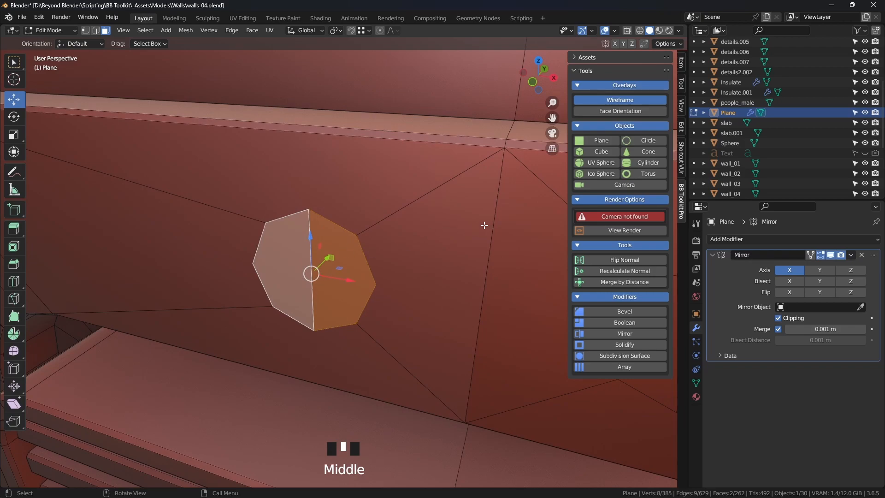
key(i)
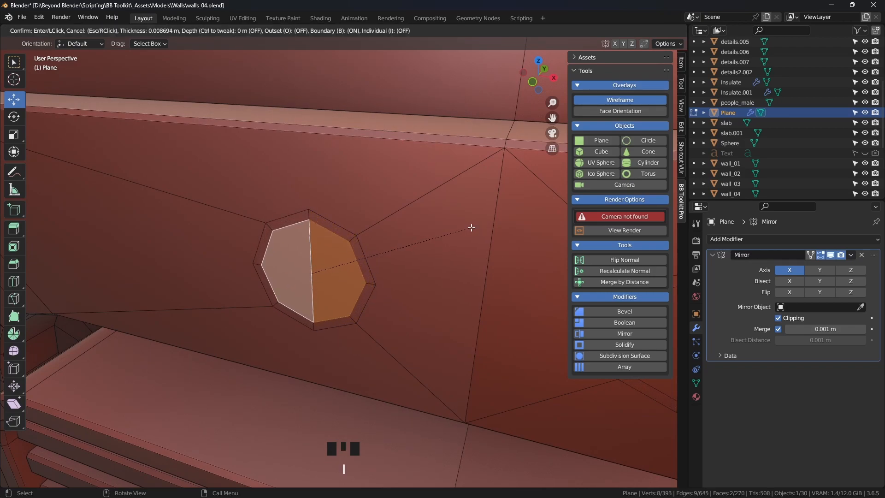
click(471, 227)
middle_drag(405, 257, 386, 255)
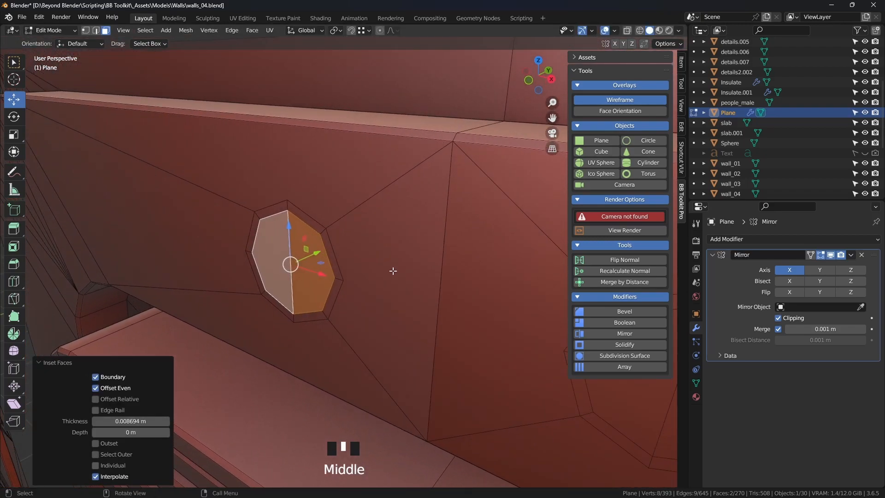
Step: Apply Shade Auto Smooth to the wall panel in Object Mode and set its Auto Smooth angle to 31°
key(Tab)
scroll(392, 271, down, 4)
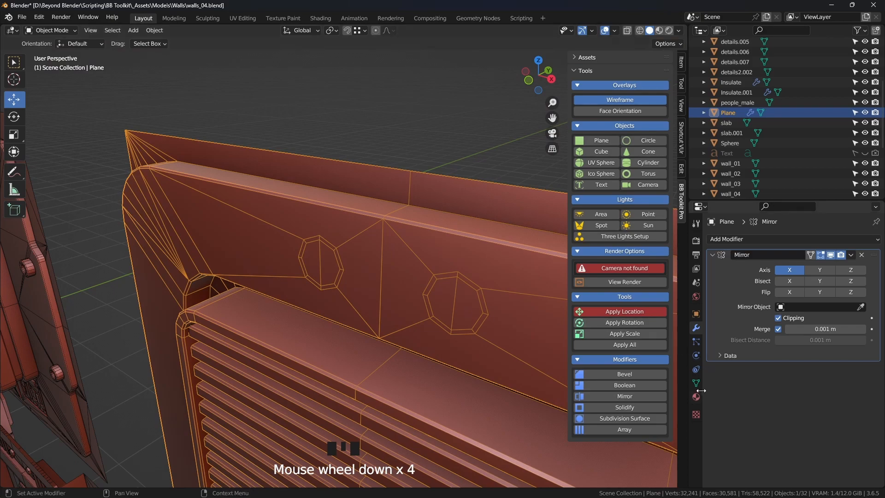
click(696, 382)
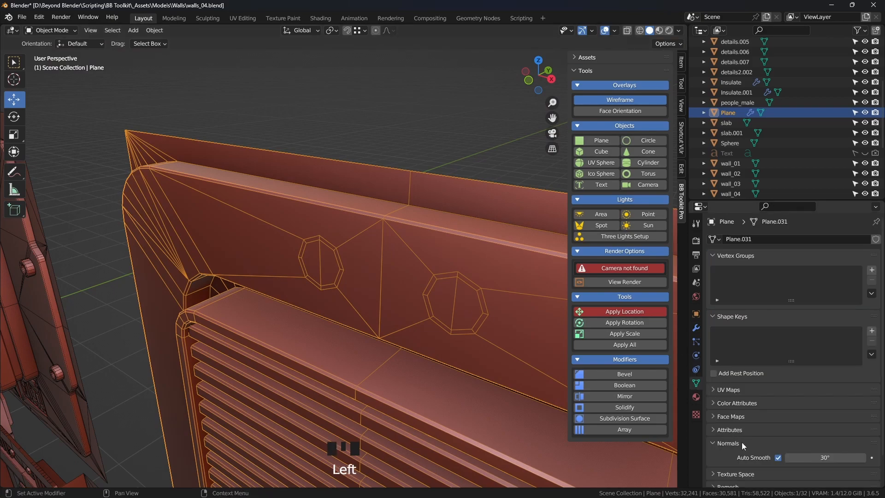
right_click(418, 270)
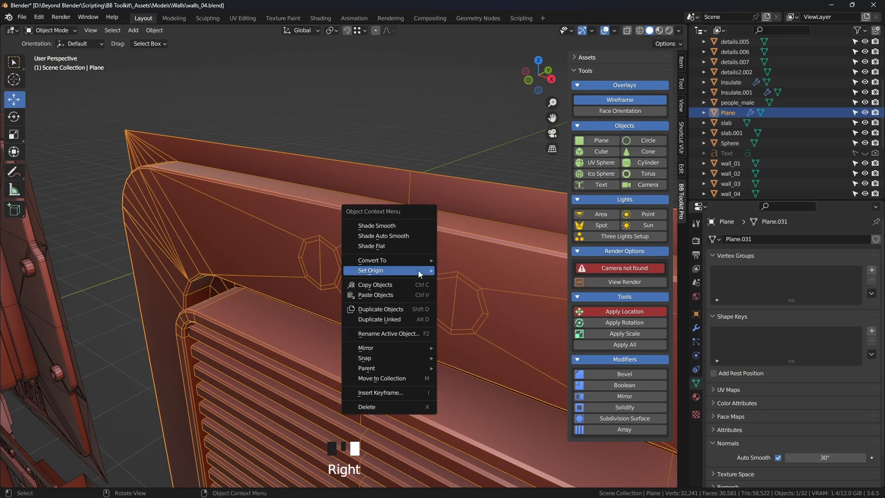
click(388, 236)
click(824, 457)
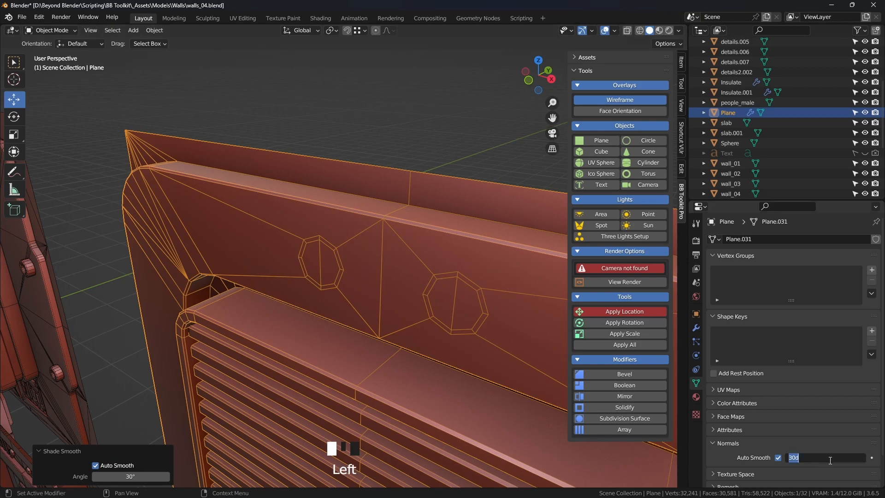
text(31)
key(Return)
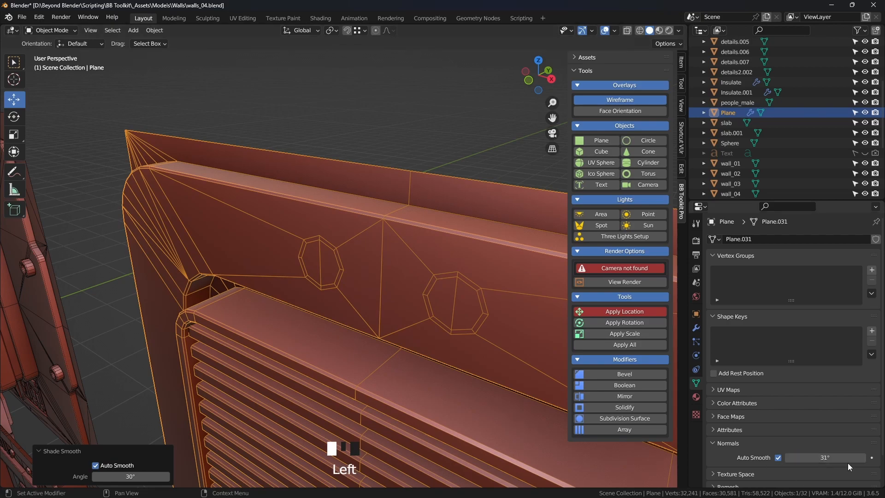
Step: In Edit Mode, move the inset circle faces about 0.0065 m along Y into the panel to bevel the hole's rim
shift+middle_drag(570, 360, 526, 288)
mouse_move(418, 261)
shift+middle_down()
mouse_move(400, 219)
mouse_move(405, 209)
mouse_move(420, 308)
mouse_move(416, 230)
mouse_move(424, 236)
mouse_move(413, 265)
shift+middle_up()
scroll(376, 215, up, 2)
key(Tab)
scroll(369, 203, up, 1)
scroll(405, 209, up, 2)
drag(373, 267, 382, 265)
mouse_move(382, 264)
middle_down()
mouse_move(417, 283)
mouse_move(379, 268)
middle_up()
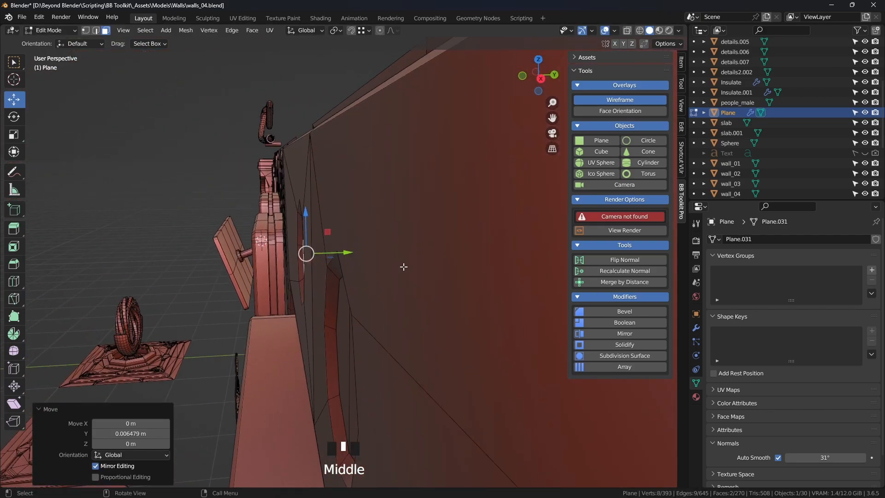
Step: Using a wireframe side view, move the inset faces about 0.0034 m deeper along Y, and return to solid shading
key(KP_3)
key(z)
scroll(229, 103, up, 6)
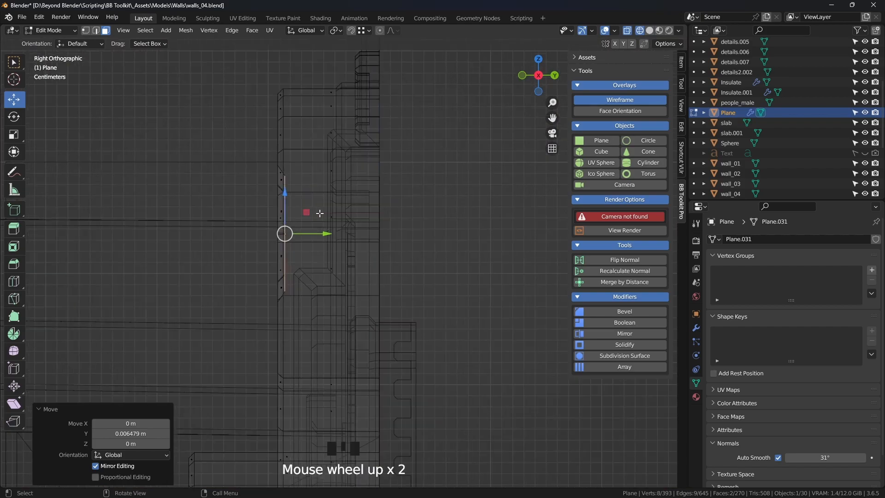
shift+middle_drag(229, 104, 286, 174)
scroll(295, 177, up, 5)
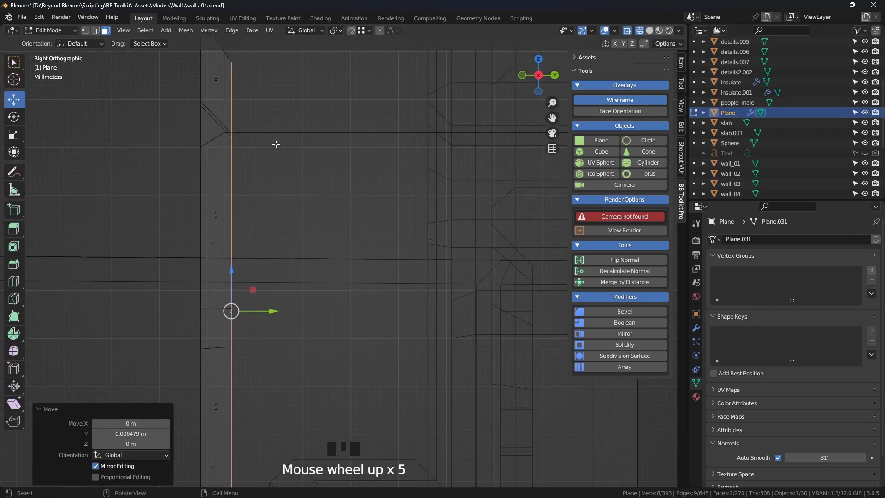
shift+middle_drag(250, 99, 309, 217)
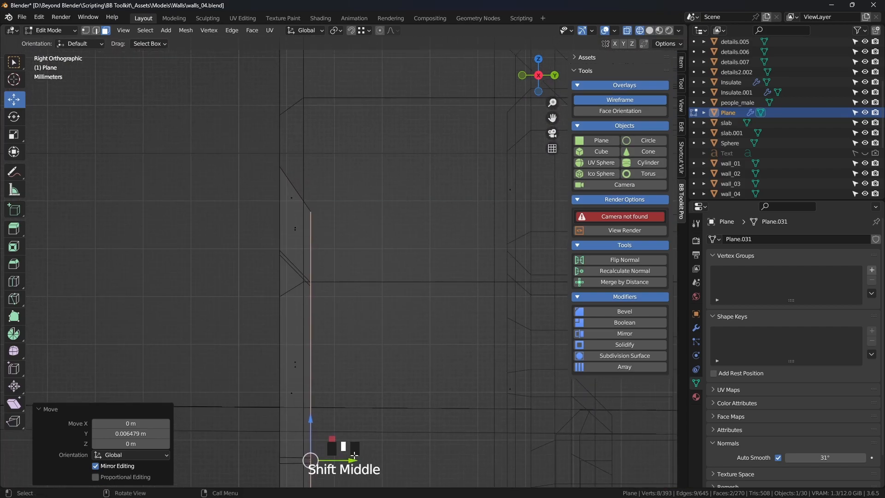
drag(352, 459, 369, 459)
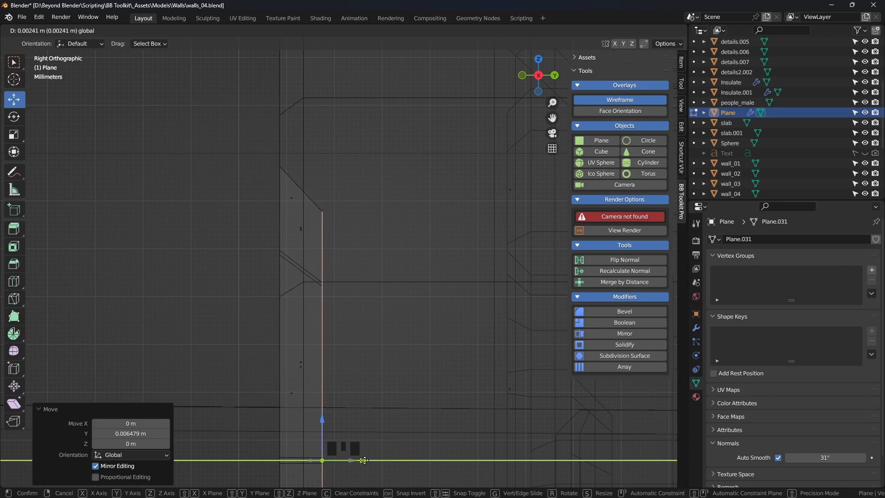
scroll(393, 310, down, 9)
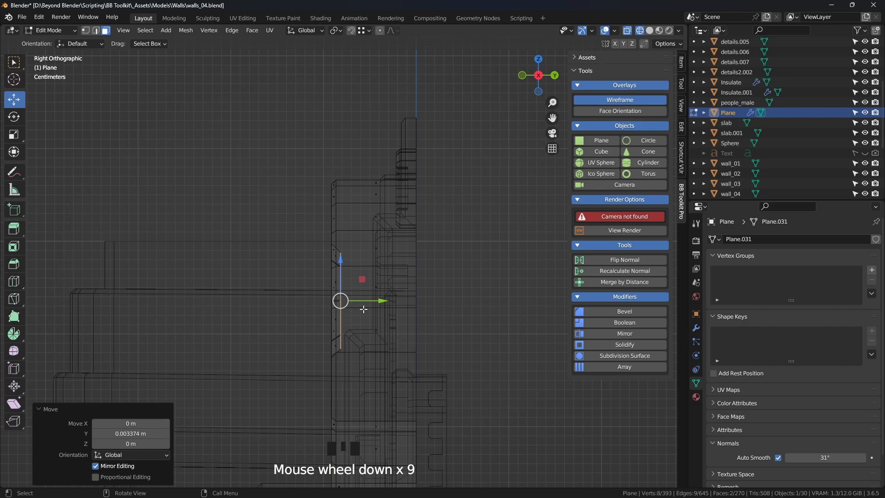
key(z)
Step: Extrude the recessed circle faces inward by about 0.0816 m to form a deep hole
mouse_move(385, 311)
middle_down()
mouse_move(470, 324)
mouse_move(517, 351)
mouse_move(428, 344)
mouse_move(463, 326)
middle_up()
scroll(472, 323, down, 4)
scroll(428, 343, up, 2)
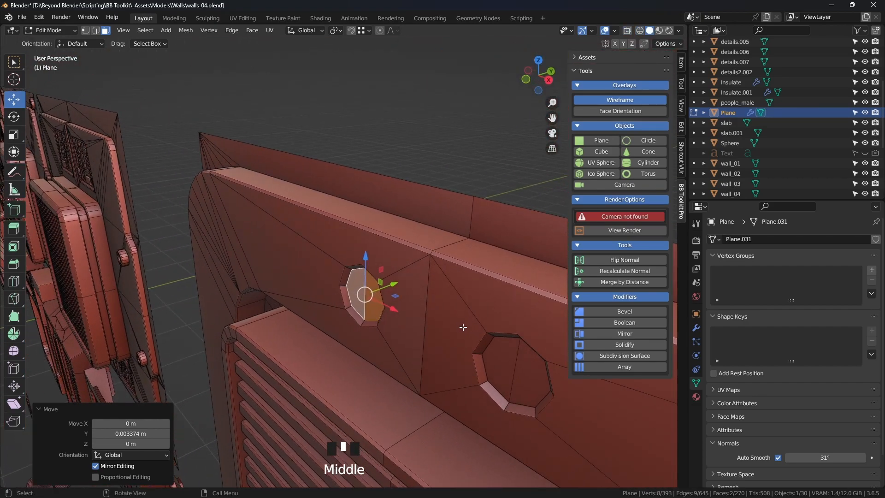
key(e)
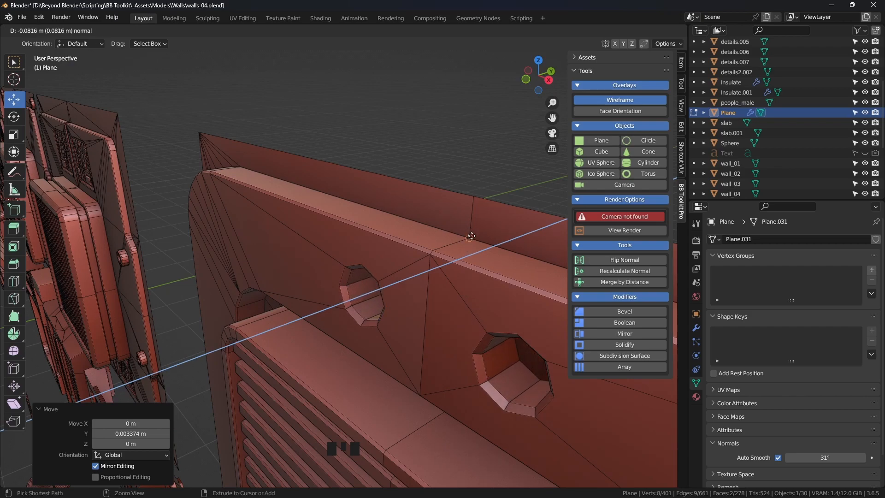
click(470, 237)
Step: Move the hole's end faces slightly toward the panel front along Y, then view the whole set of wall panels
middle_drag(447, 273, 501, 274)
scroll(502, 274, down, 3)
middle_drag(454, 304, 363, 280)
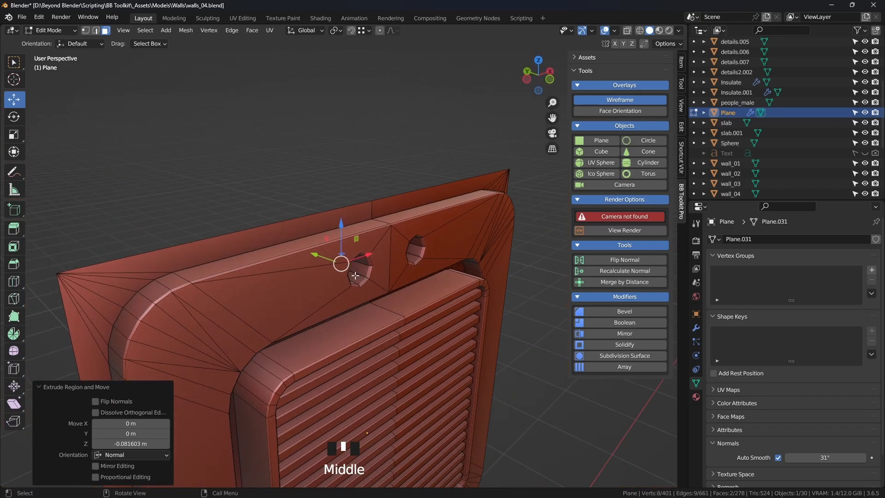
drag(309, 253, 322, 258)
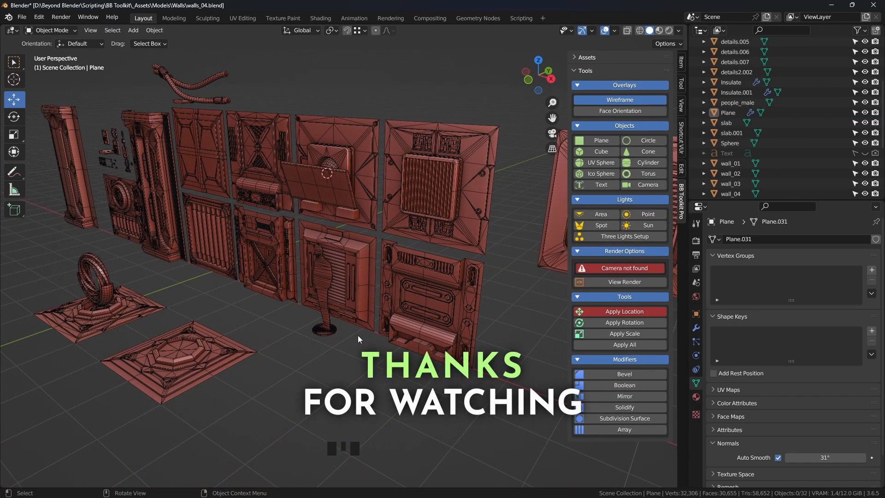
middle_drag(394, 237, 358, 212)
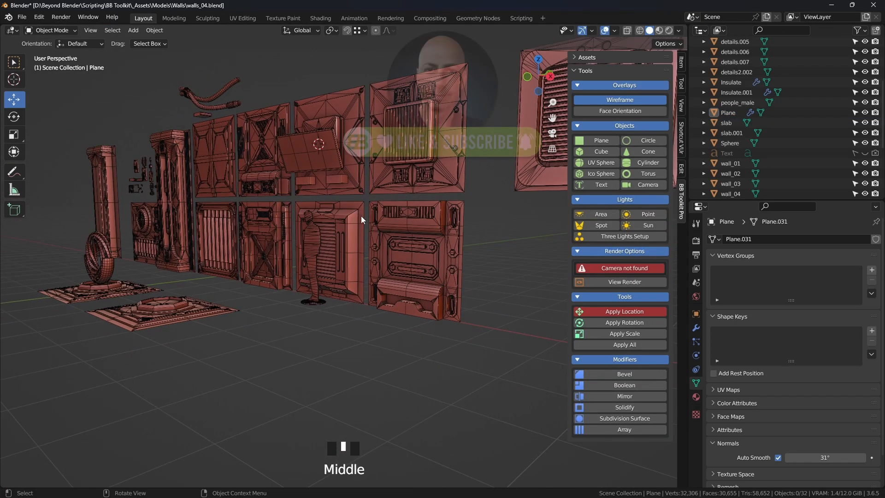